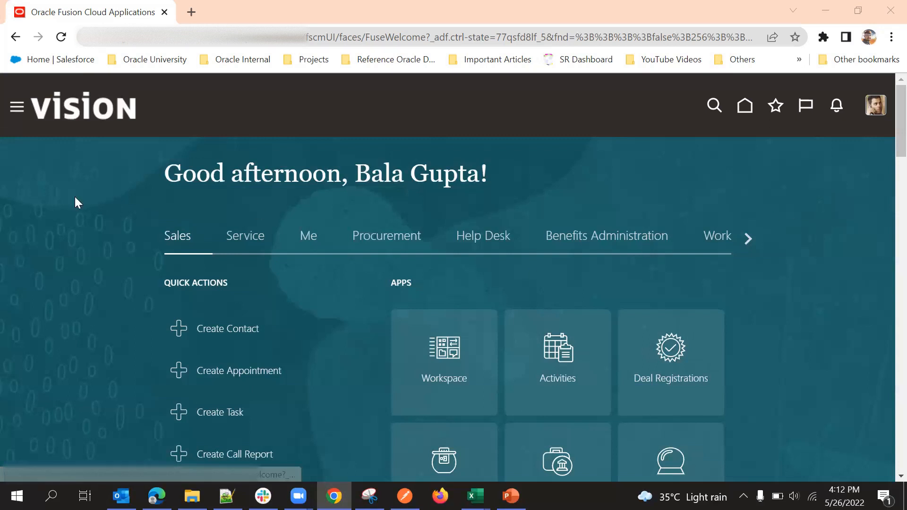
- Expand the Tools group in the navigation menu to view its entries, and close the menu
{"action": "left_click", "coordinate": [17, 107]}
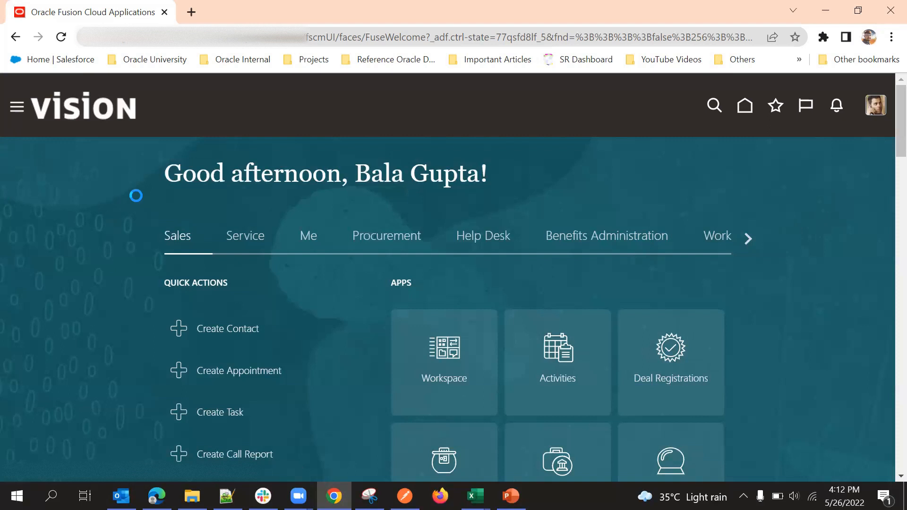
{"action": "scroll", "coordinate": [138, 201], "scroll_direction": "down", "scroll_amount": 9}
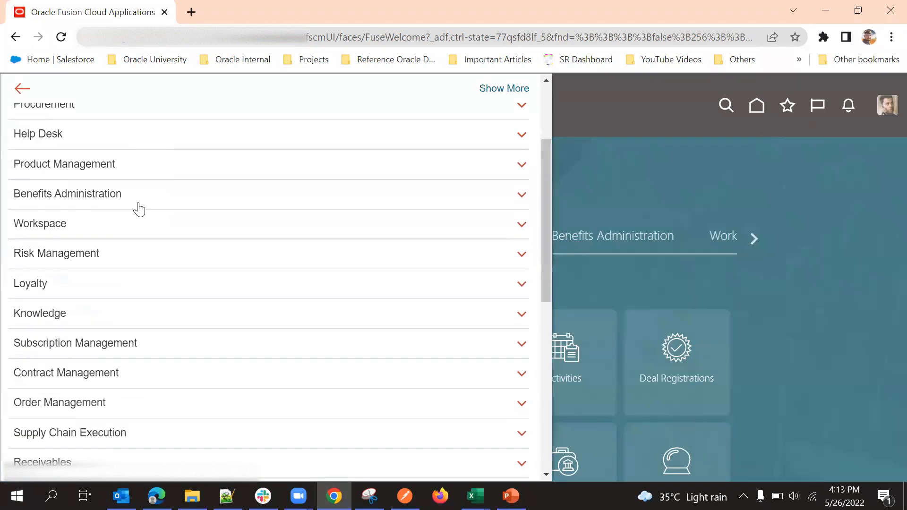
{"action": "scroll", "coordinate": [130, 248], "scroll_direction": "down", "scroll_amount": 3}
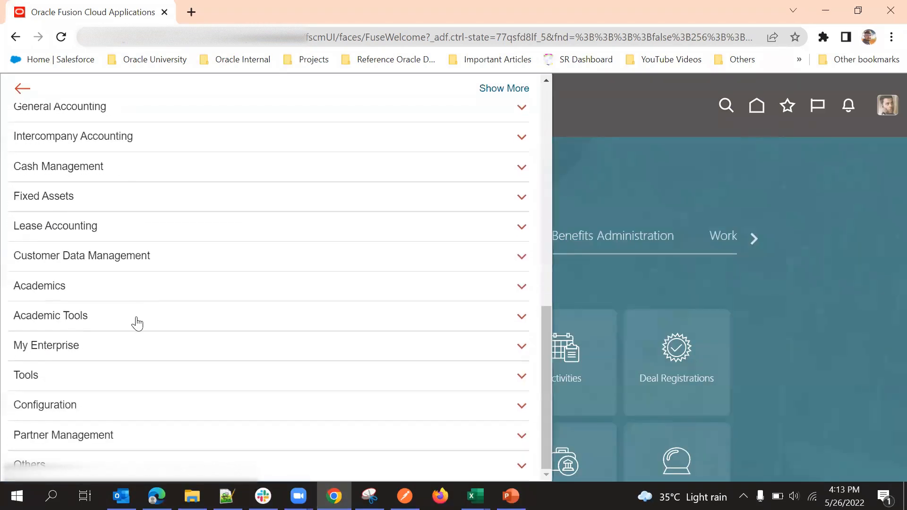
{"action": "left_click", "coordinate": [111, 376]}
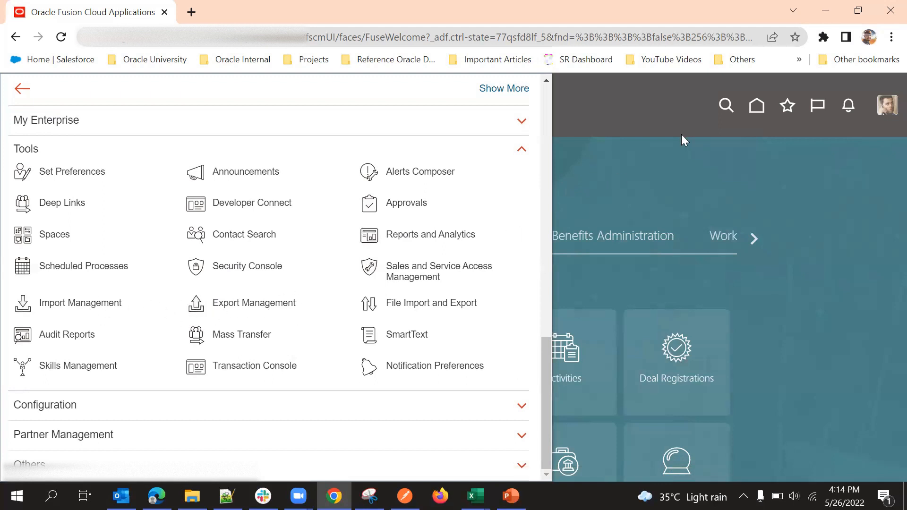
{"action": "left_click", "coordinate": [649, 166]}
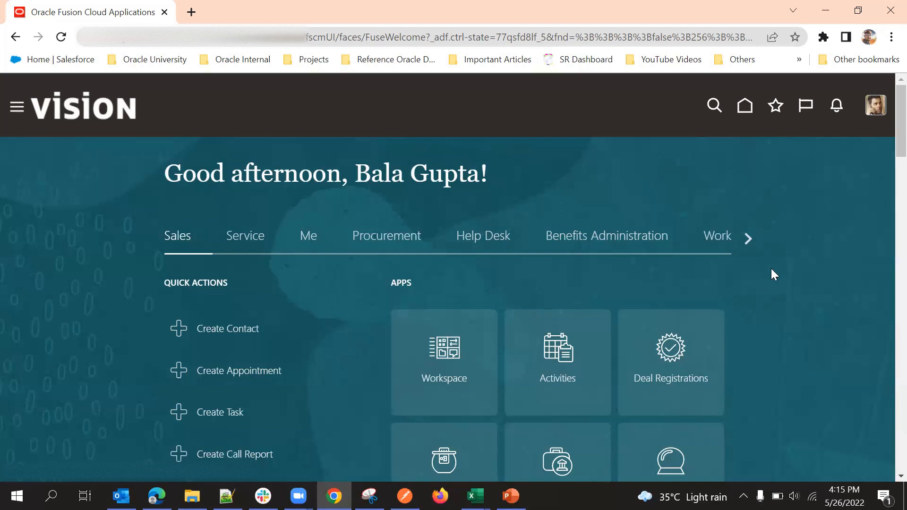
{"action": "scroll", "coordinate": [777, 213], "scroll_direction": "down", "scroll_amount": 4}
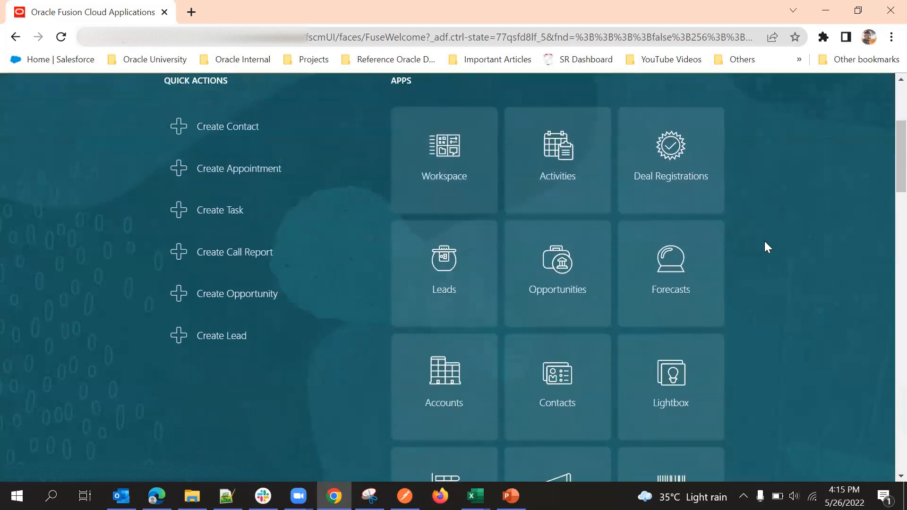
{"action": "scroll", "coordinate": [765, 243], "scroll_direction": "up", "scroll_amount": 3}
{"action": "scroll", "coordinate": [813, 217], "scroll_direction": "up", "scroll_amount": 2}
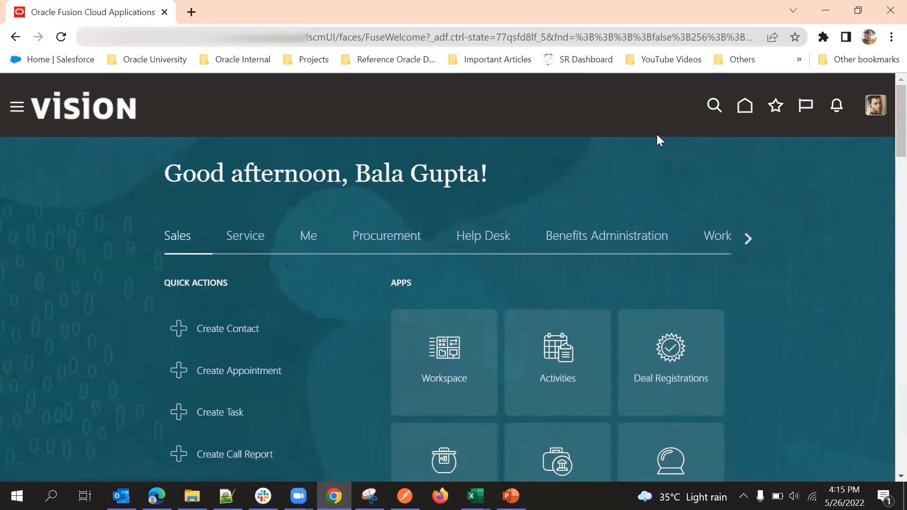
{"action": "scroll", "coordinate": [614, 137], "scroll_direction": "down", "scroll_amount": 2}
{"action": "scroll", "coordinate": [671, 160], "scroll_direction": "up", "scroll_amount": 2}
{"action": "scroll", "coordinate": [543, 175], "scroll_direction": "down", "scroll_amount": 4}
{"action": "scroll", "coordinate": [298, 293], "scroll_direction": "up", "scroll_amount": 4}
{"action": "left_click", "coordinate": [14, 112]}
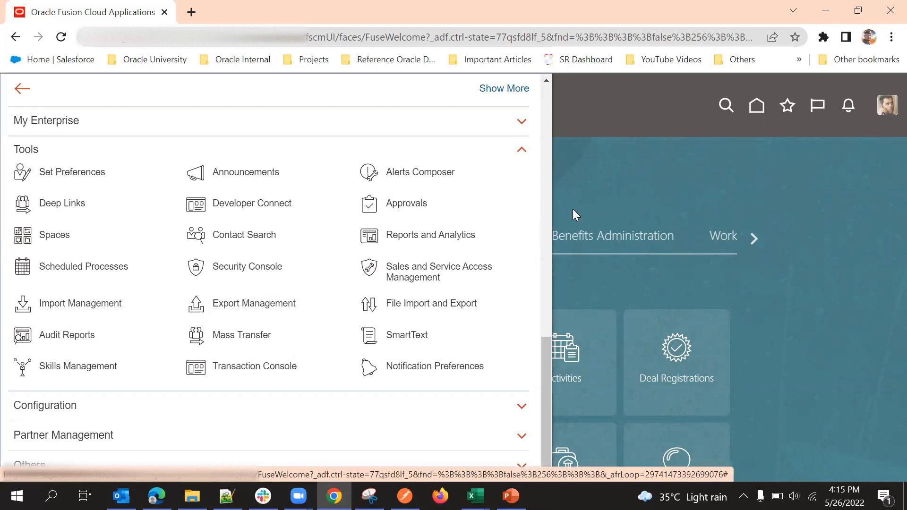
{"action": "left_click", "coordinate": [772, 163]}
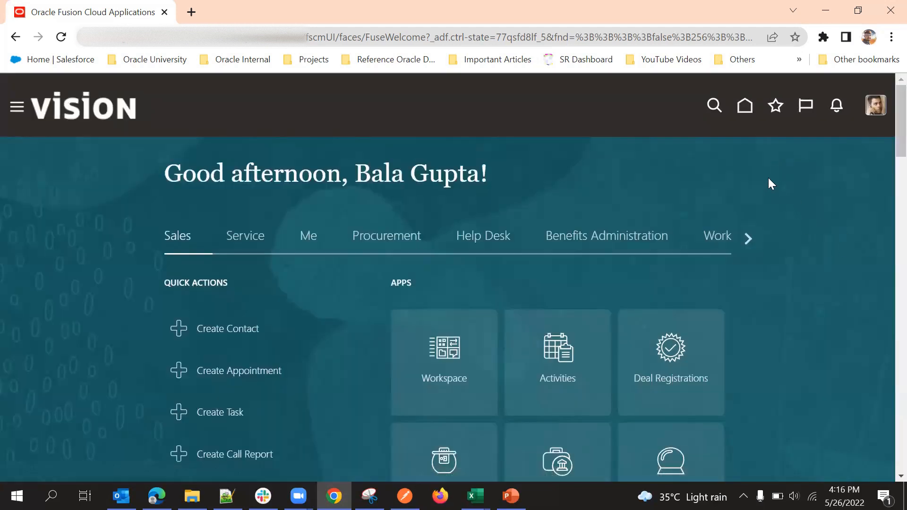
- Open Export Management from the Tools group and look over the export queue
{"action": "left_click", "coordinate": [17, 107]}
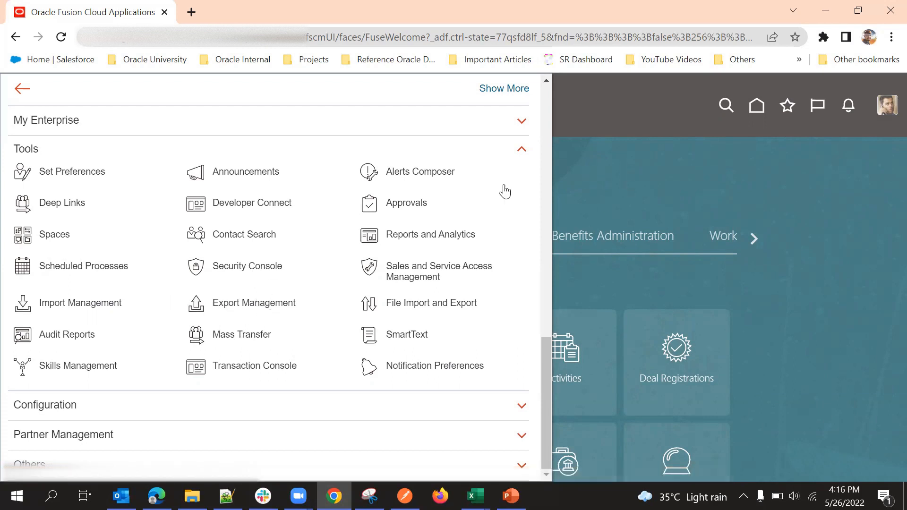
{"action": "left_click", "coordinate": [246, 303]}
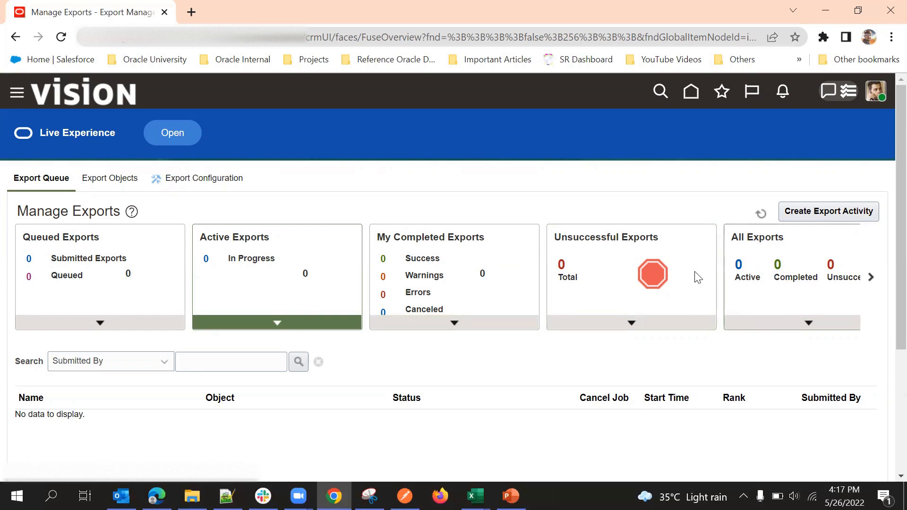
{"action": "scroll", "coordinate": [666, 222], "scroll_direction": "down", "scroll_amount": 2}
{"action": "scroll", "coordinate": [657, 270], "scroll_direction": "up", "scroll_amount": 2}
{"action": "scroll", "coordinate": [175, 371], "scroll_direction": "down", "scroll_amount": 5}
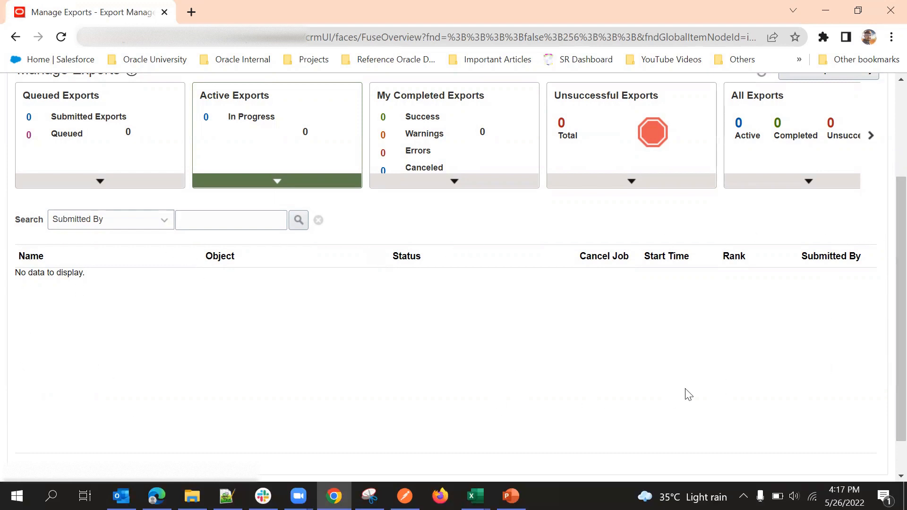
{"action": "scroll", "coordinate": [688, 393], "scroll_direction": "up", "scroll_amount": 3}
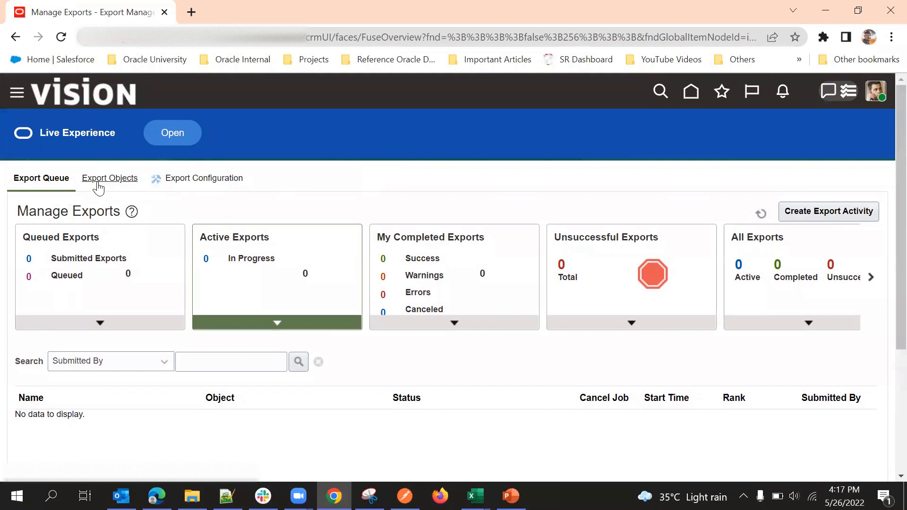
- Open the Export Objects page and look over the list of objects and their attributes
{"action": "left_click", "coordinate": [114, 187]}
{"action": "scroll", "coordinate": [371, 182], "scroll_direction": "down", "scroll_amount": 2}
{"action": "scroll", "coordinate": [372, 189], "scroll_direction": "up", "scroll_amount": 2}
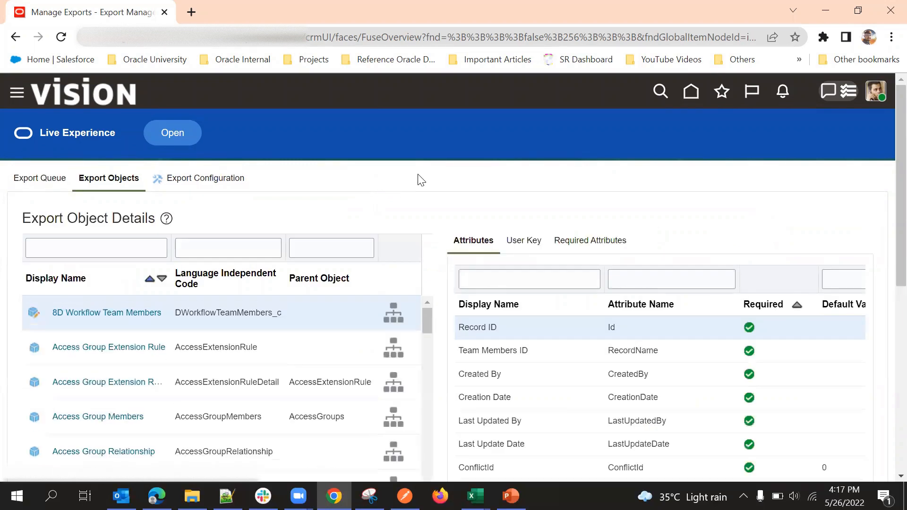
{"action": "scroll", "coordinate": [419, 178], "scroll_direction": "down", "scroll_amount": 2}
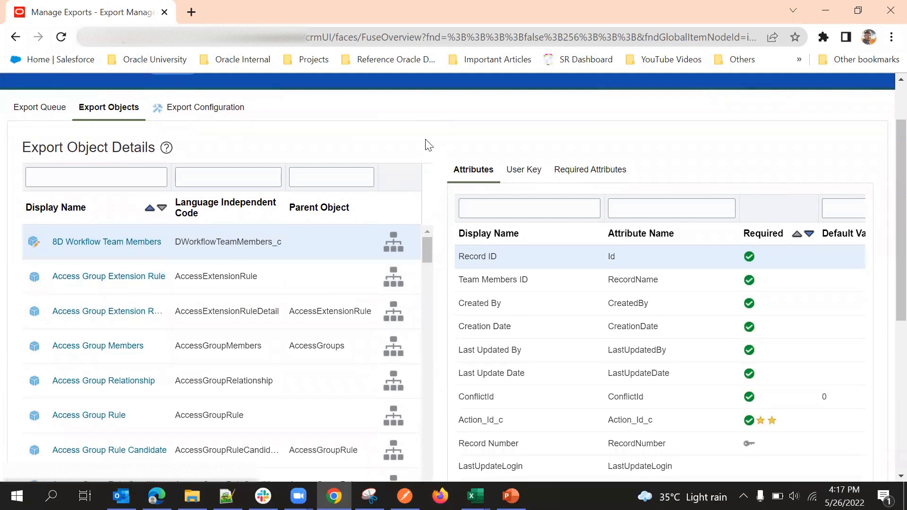
{"action": "scroll", "coordinate": [427, 140], "scroll_direction": "down", "scroll_amount": 2}
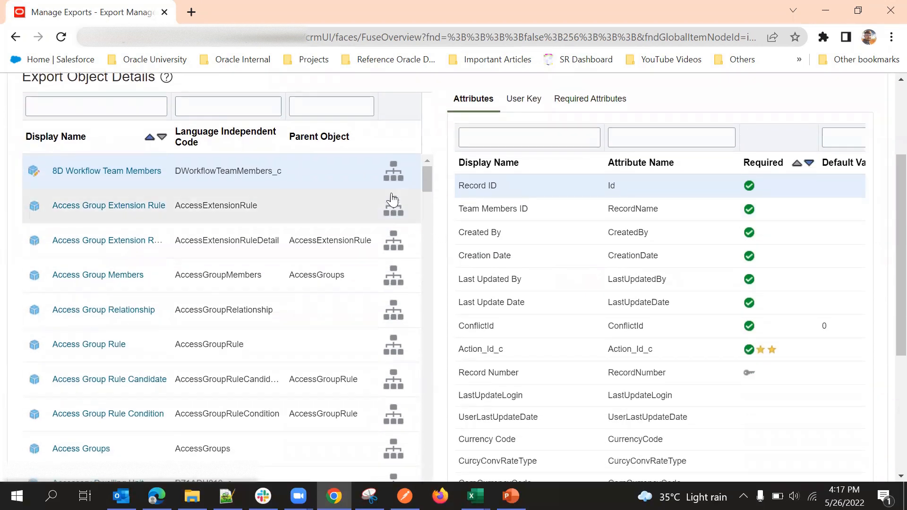
- Filter the export objects by the display name Event and select the Event object
{"action": "scroll", "coordinate": [406, 151], "scroll_direction": "up", "scroll_amount": 2}
{"action": "left_click", "coordinate": [97, 184]}
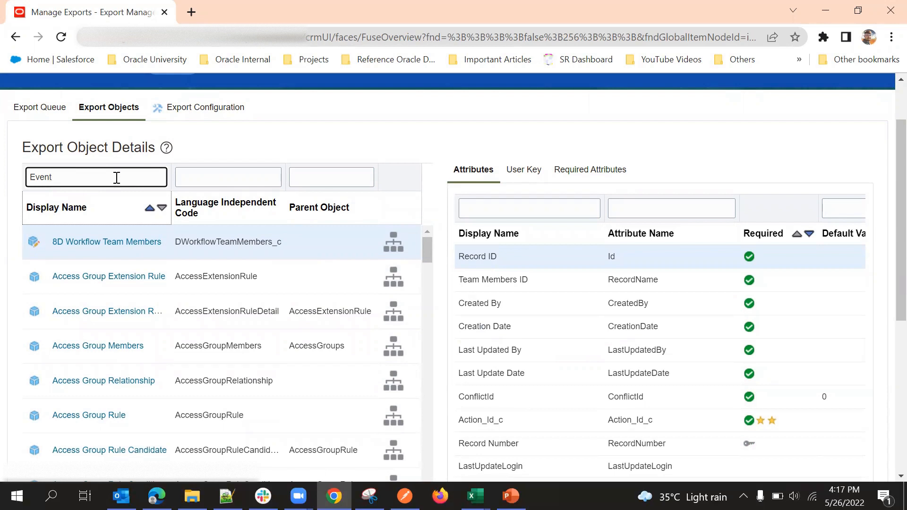
{"action": "key", "text": "Return"}
{"action": "left_click", "coordinate": [317, 242]}
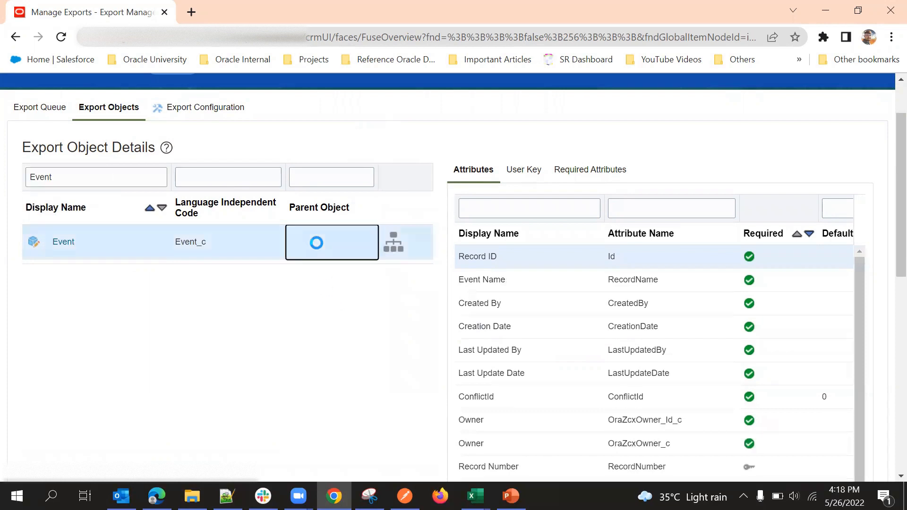
{"action": "left_click", "coordinate": [230, 256]}
- Examine the Event object's attribute list, including its required, standard and custom attributes
{"action": "scroll", "coordinate": [384, 395], "scroll_direction": "down", "scroll_amount": 2}
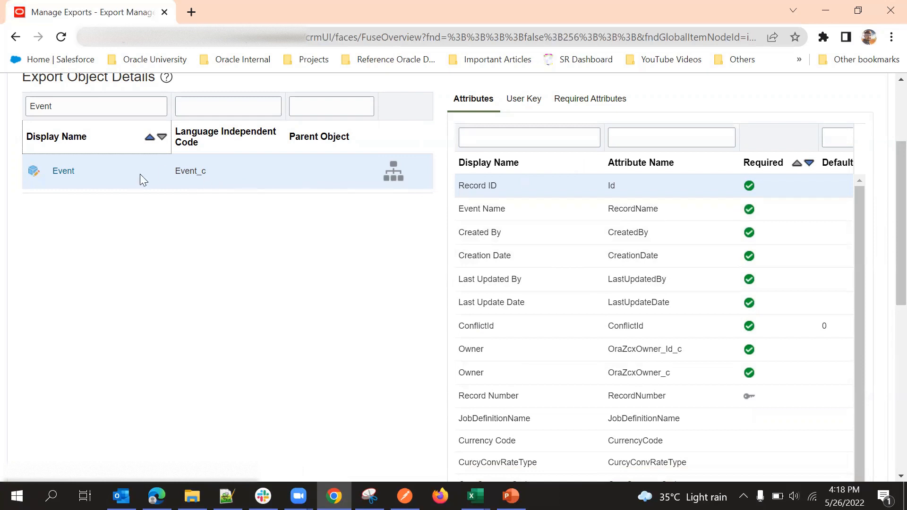
{"action": "scroll", "coordinate": [543, 188], "scroll_direction": "down", "scroll_amount": 3}
{"action": "scroll", "coordinate": [550, 246], "scroll_direction": "up", "scroll_amount": 6}
{"action": "scroll", "coordinate": [661, 162], "scroll_direction": "down", "scroll_amount": 5}
{"action": "scroll", "coordinate": [541, 294], "scroll_direction": "down", "scroll_amount": 2}
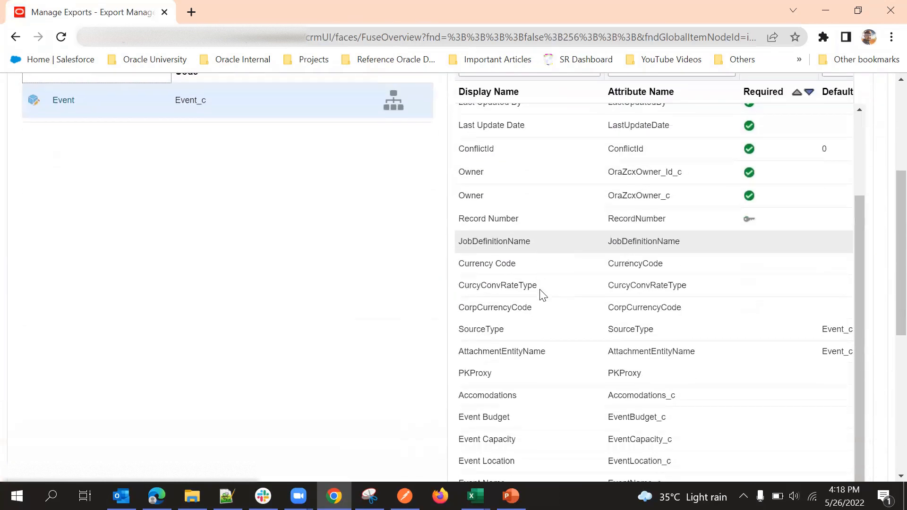
{"action": "scroll", "coordinate": [504, 296], "scroll_direction": "down", "scroll_amount": 5}
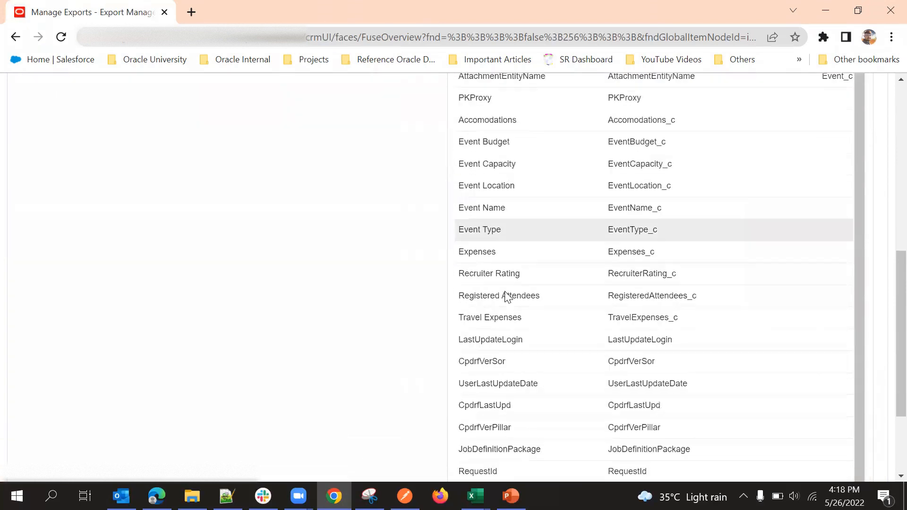
{"action": "scroll", "coordinate": [506, 296], "scroll_direction": "down", "scroll_amount": 5}
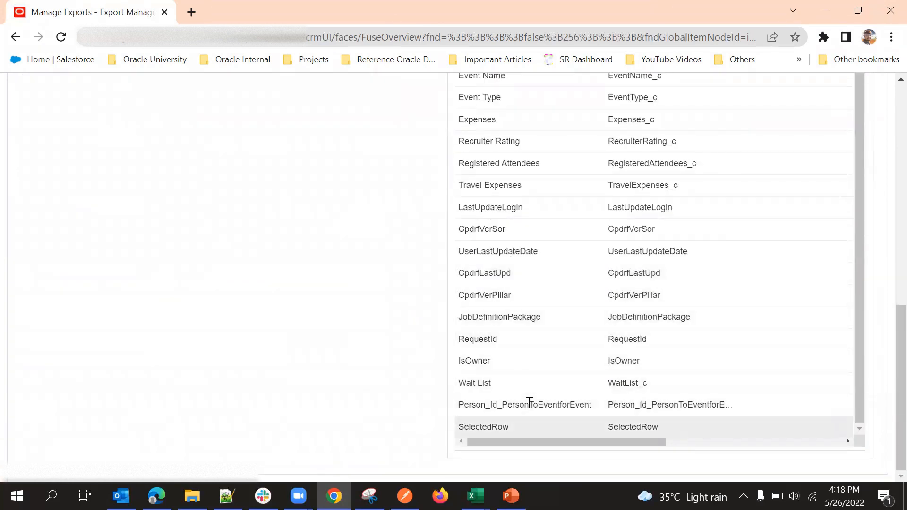
{"action": "scroll", "coordinate": [456, 402], "scroll_direction": "up", "scroll_amount": 3}
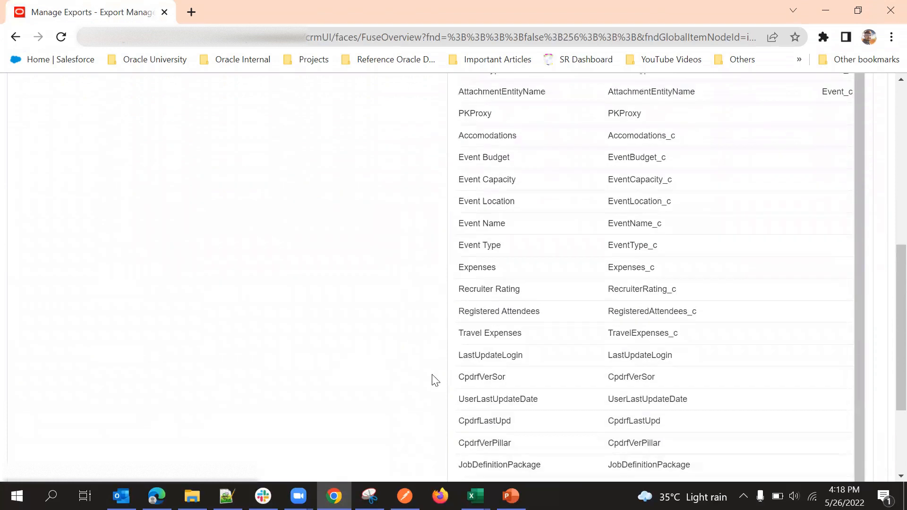
{"action": "scroll", "coordinate": [472, 340], "scroll_direction": "up", "scroll_amount": 8}
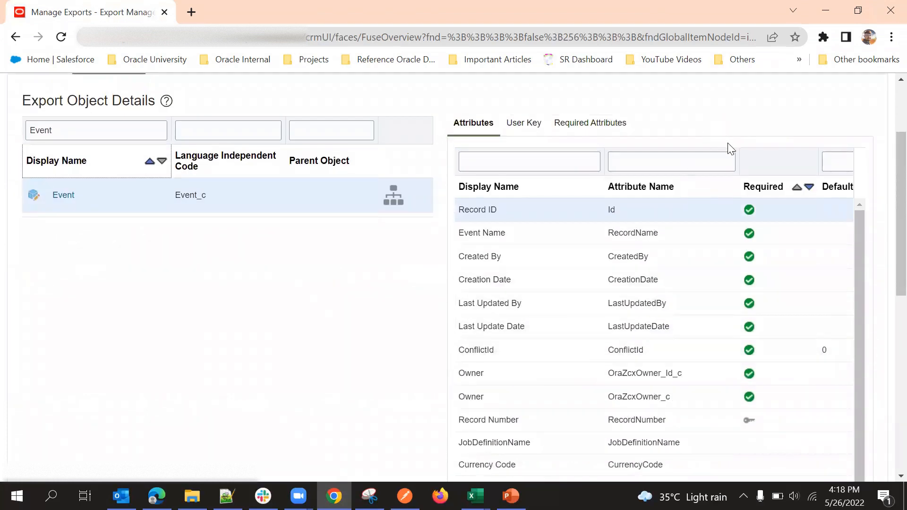
{"action": "scroll", "coordinate": [732, 142], "scroll_direction": "down", "scroll_amount": 2}
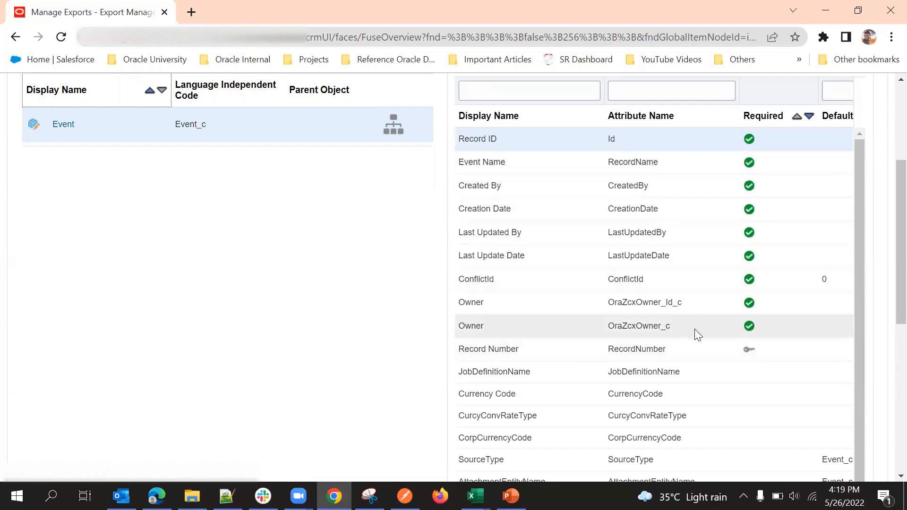
{"action": "scroll", "coordinate": [680, 311], "scroll_direction": "down", "scroll_amount": 2}
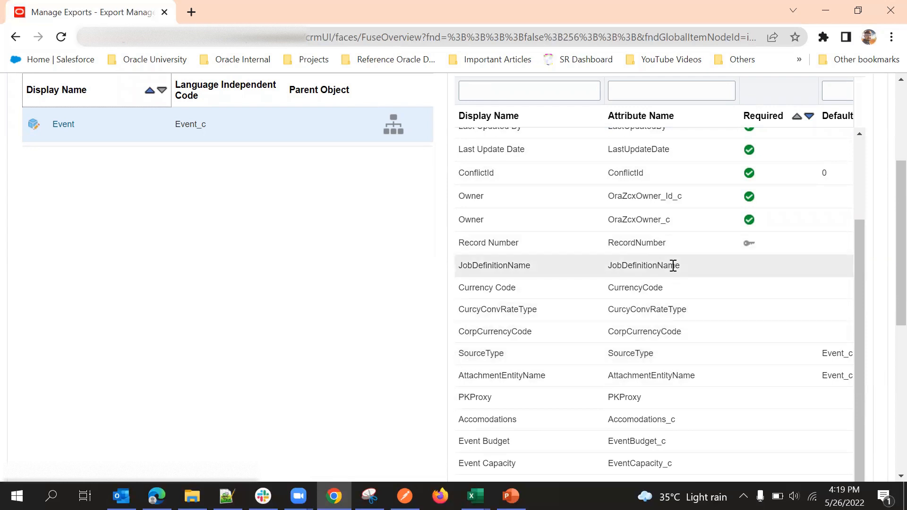
{"action": "scroll", "coordinate": [673, 265], "scroll_direction": "up", "scroll_amount": 4}
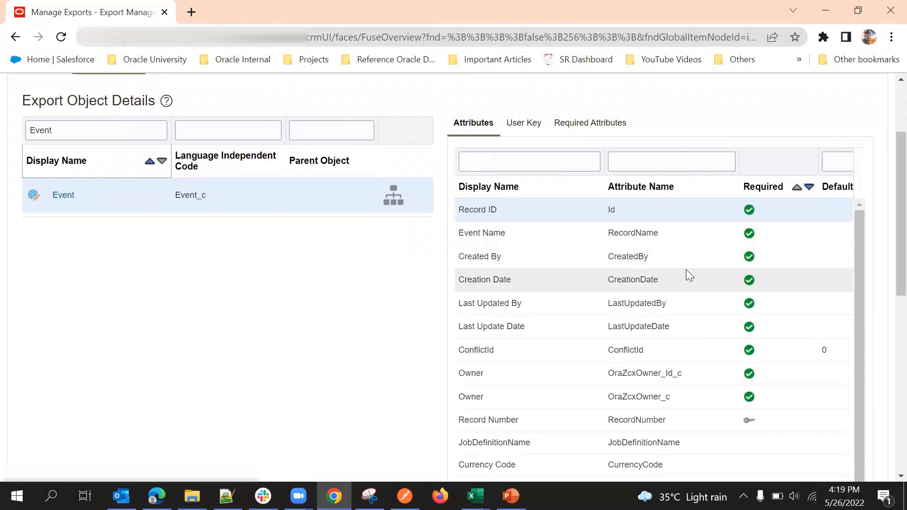
{"action": "scroll", "coordinate": [683, 270], "scroll_direction": "up", "scroll_amount": 1}
{"action": "scroll", "coordinate": [682, 200], "scroll_direction": "down", "scroll_amount": 1}
- Show the Event object's user keys and widen the Key Name column to read the full entries
{"action": "scroll", "coordinate": [682, 200], "scroll_direction": "up", "scroll_amount": 1}
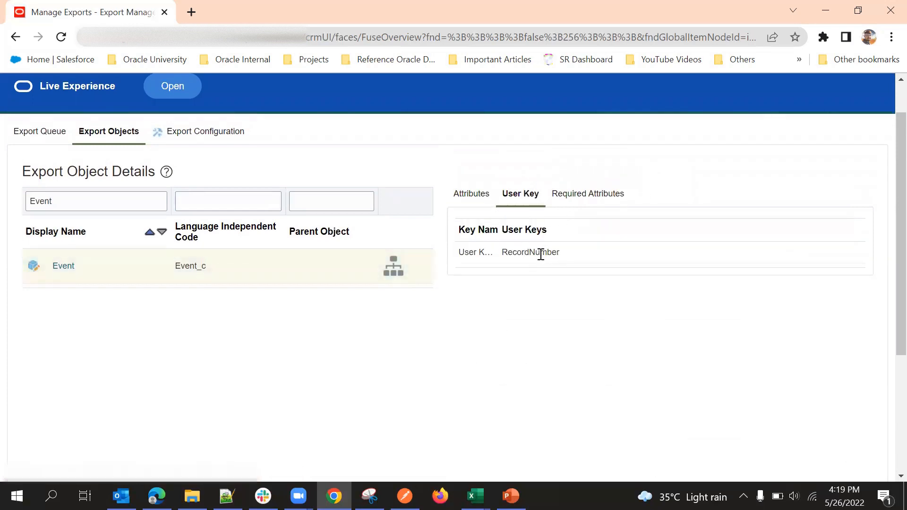
{"action": "left_click", "coordinate": [502, 229]}
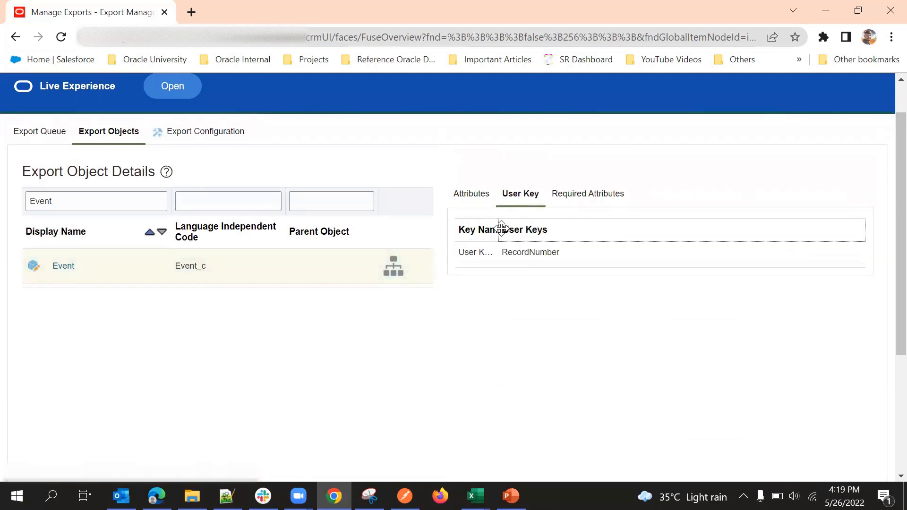
{"action": "left_click_drag", "start_coordinate": [500, 229], "coordinate": [580, 229]}
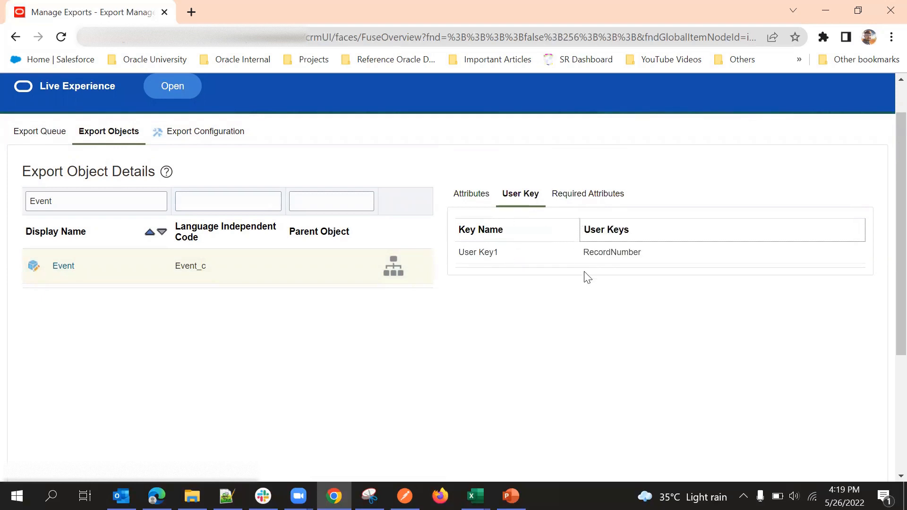
{"action": "double_click", "coordinate": [616, 250]}
{"action": "left_click", "coordinate": [624, 319]}
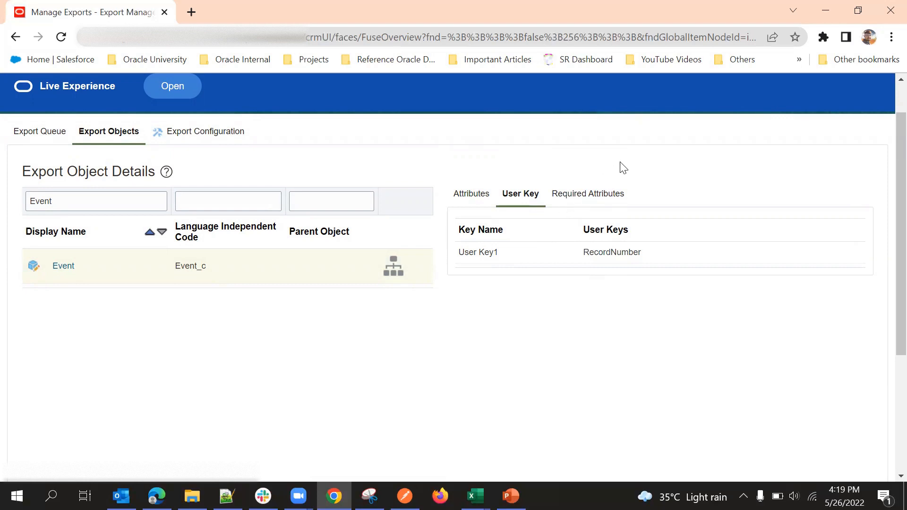
- Check the Event object's required attributes and select the Record Number row in its full attribute list
{"action": "left_click", "coordinate": [602, 194]}
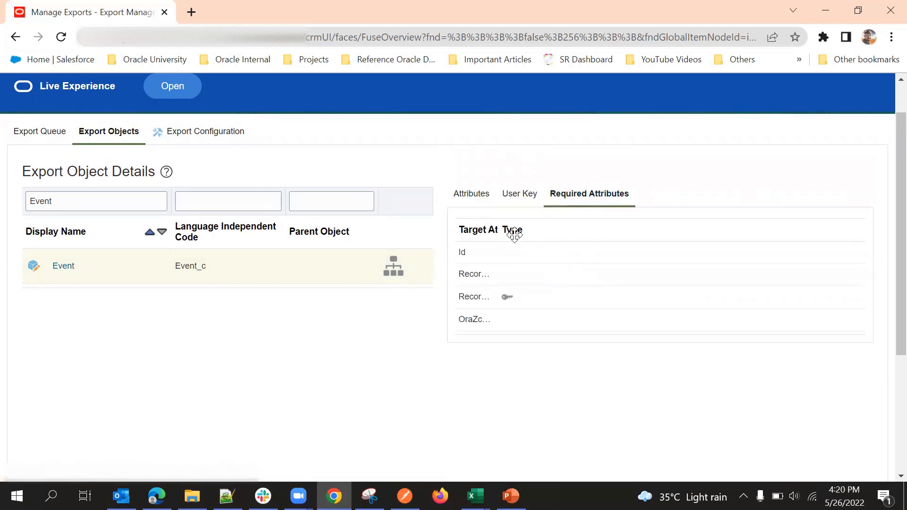
{"action": "left_click", "coordinate": [466, 193]}
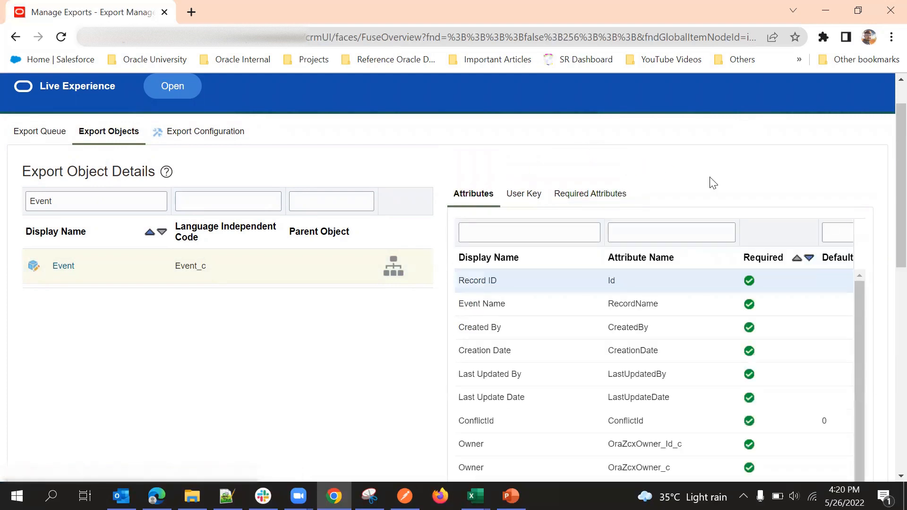
{"action": "scroll", "coordinate": [668, 269], "scroll_direction": "down", "scroll_amount": 1}
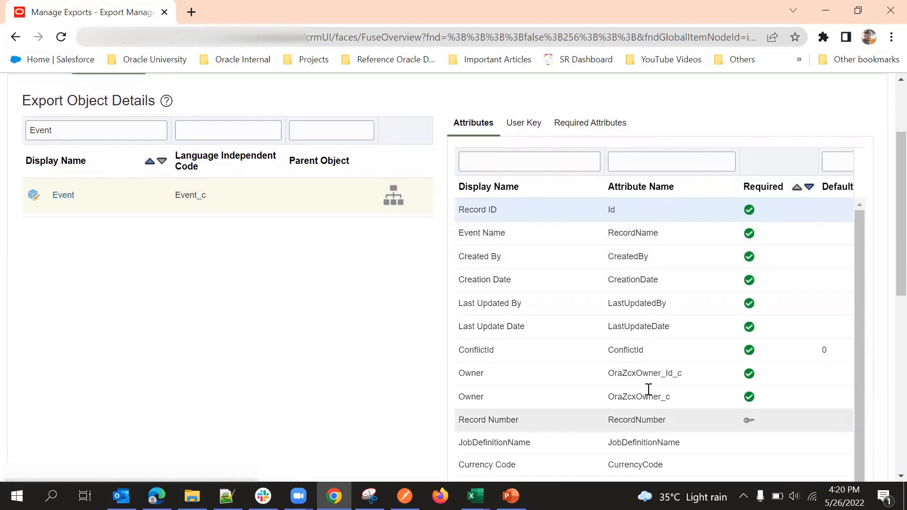
{"action": "left_click", "coordinate": [648, 416]}
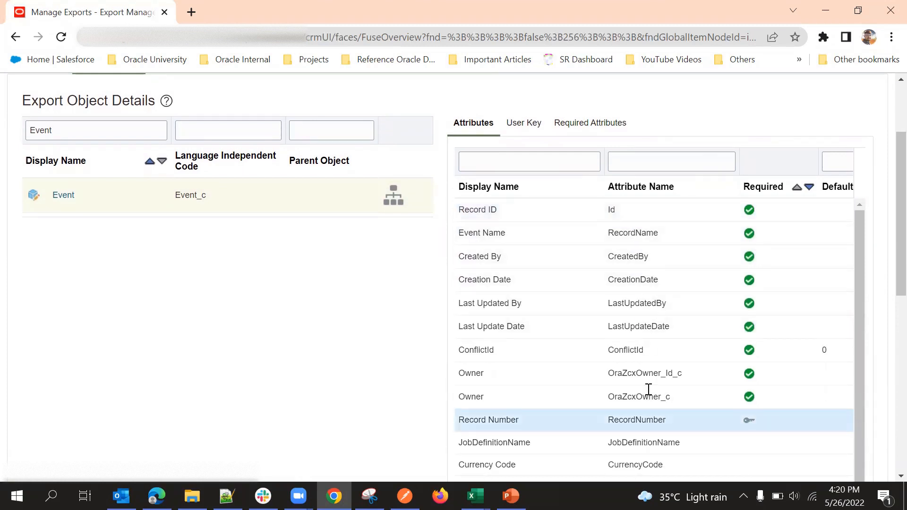
- Highlight the Id attribute name of the Record ID row in the Event object's attribute list
{"action": "double_click", "coordinate": [611, 210]}
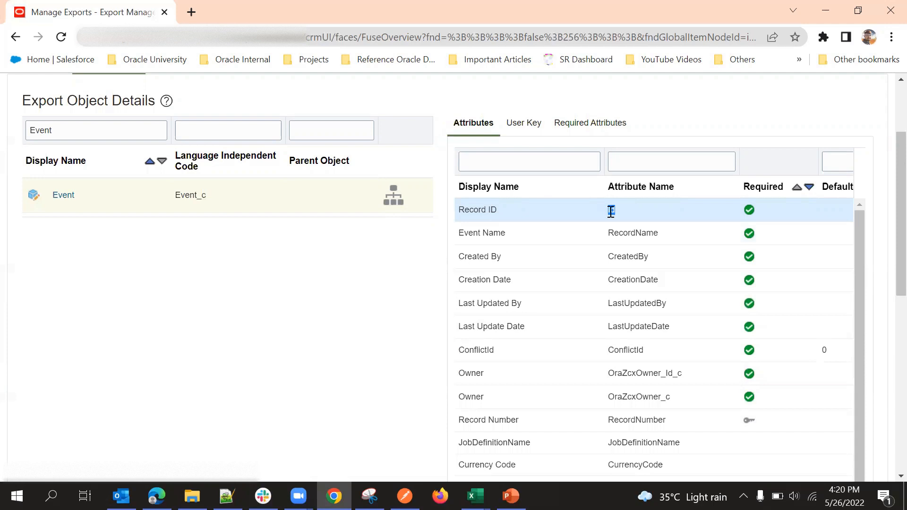
{"action": "left_click", "coordinate": [621, 212]}
{"action": "double_click", "coordinate": [611, 210]}
{"action": "left_click", "coordinate": [610, 210]}
- Open the export configuration and examine the REST notification type, endpoint and payload settings
{"action": "scroll", "coordinate": [398, 282], "scroll_direction": "up", "scroll_amount": 3}
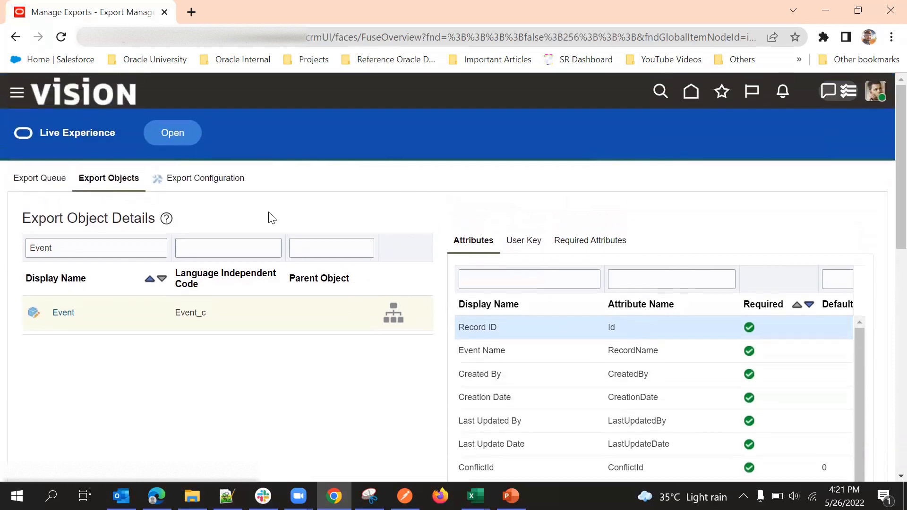
{"action": "left_click", "coordinate": [197, 180]}
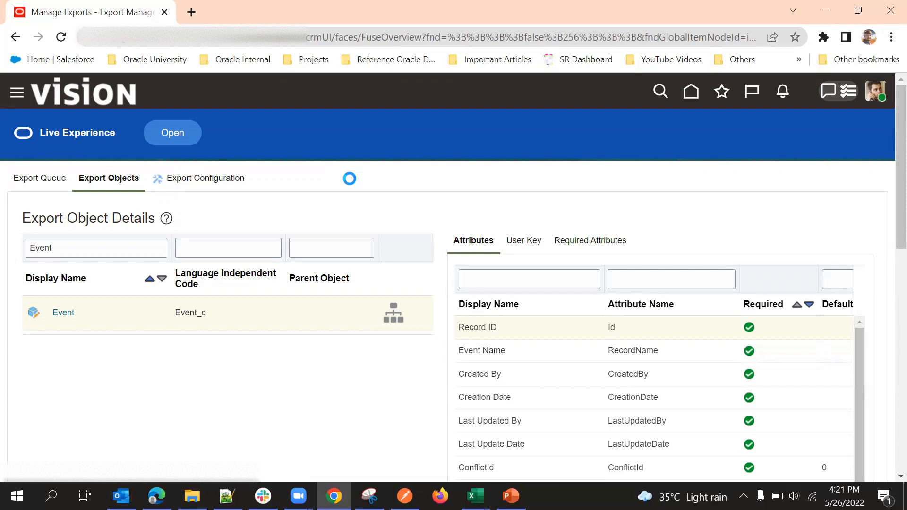
{"action": "scroll", "coordinate": [324, 163], "scroll_direction": "down", "scroll_amount": 2}
{"action": "scroll", "coordinate": [299, 267], "scroll_direction": "up", "scroll_amount": 2}
{"action": "scroll", "coordinate": [404, 150], "scroll_direction": "down", "scroll_amount": 2}
{"action": "scroll", "coordinate": [318, 207], "scroll_direction": "up", "scroll_amount": 2}
{"action": "scroll", "coordinate": [297, 251], "scroll_direction": "down", "scroll_amount": 2}
{"action": "scroll", "coordinate": [296, 251], "scroll_direction": "up", "scroll_amount": 2}
{"action": "scroll", "coordinate": [302, 306], "scroll_direction": "down", "scroll_amount": 3}
{"action": "scroll", "coordinate": [310, 284], "scroll_direction": "up", "scroll_amount": 3}
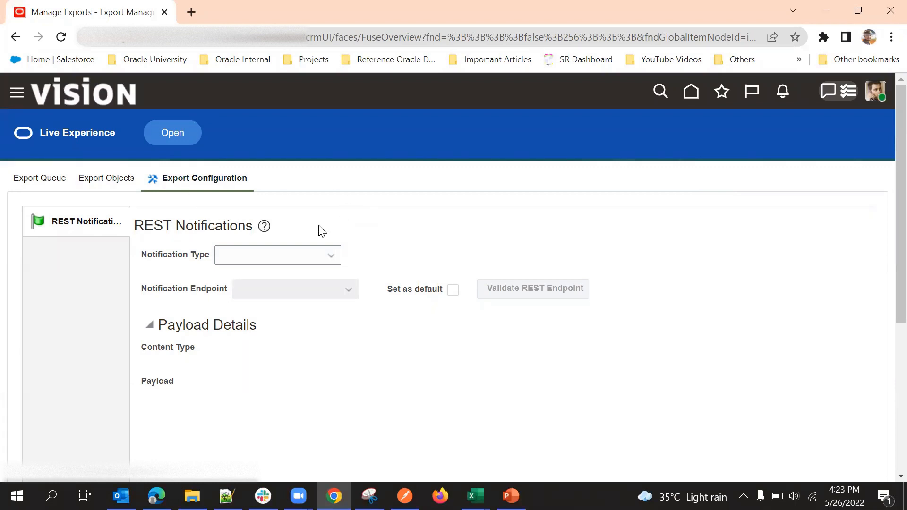
- Create a new export activity from the export queue and name it Event Object Data
{"action": "left_click_drag", "start_coordinate": [13, 182], "coordinate": [61, 178]}
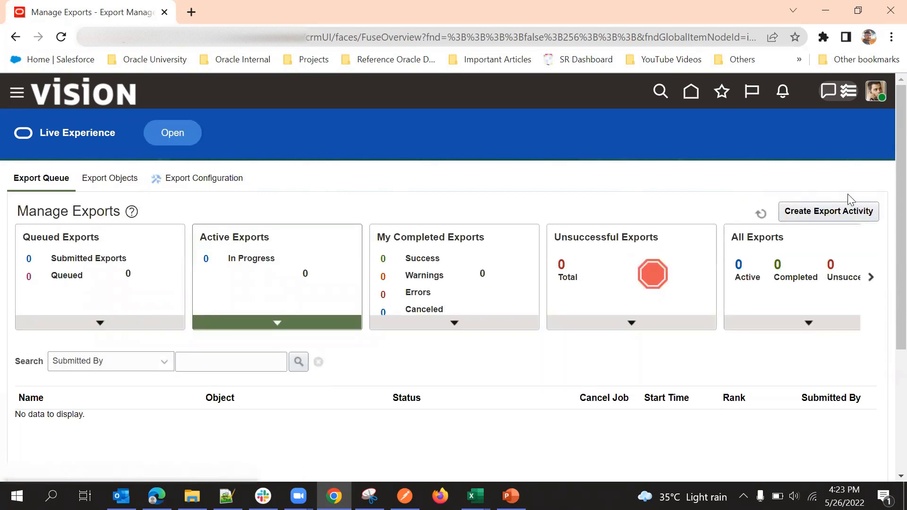
{"action": "left_click", "coordinate": [851, 207]}
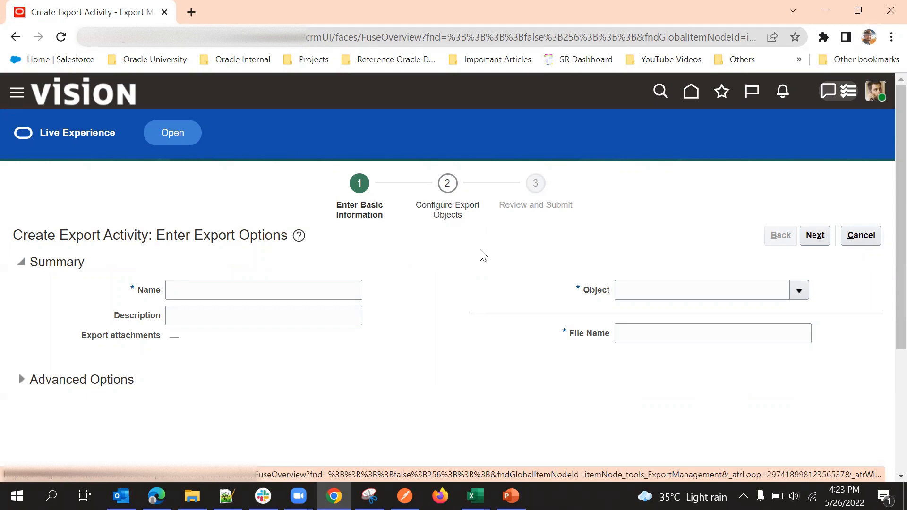
{"action": "left_click", "coordinate": [336, 282]}
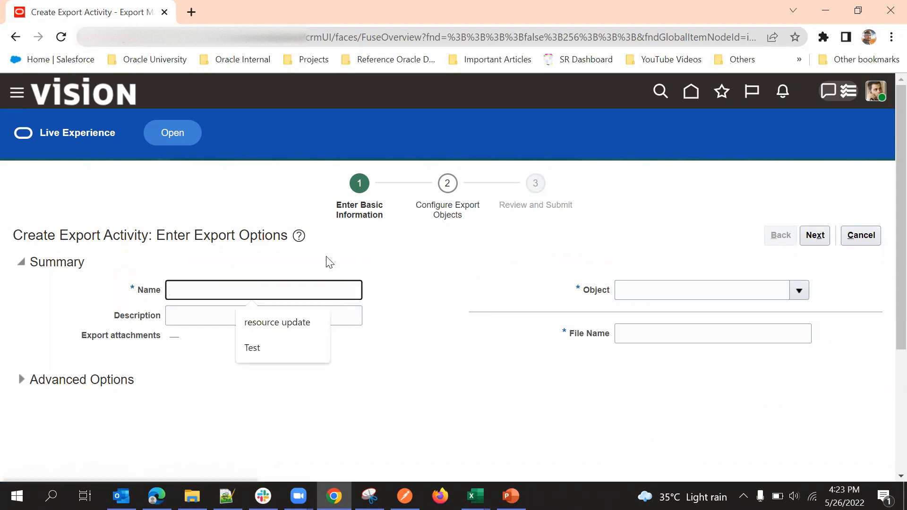
{"action": "type", "text": "Event Object Data"}
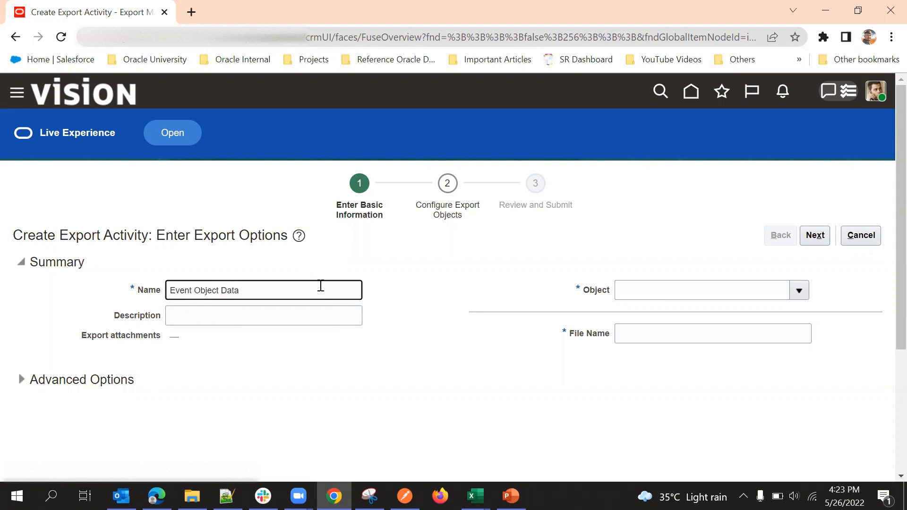
{"action": "left_click", "coordinate": [431, 259]}
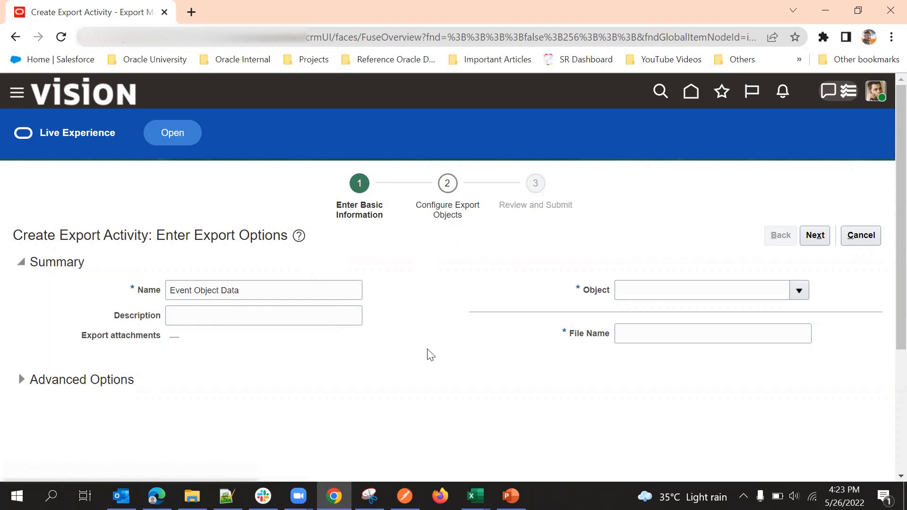
{"action": "left_click", "coordinate": [798, 291]}
{"action": "scroll", "coordinate": [683, 330], "scroll_direction": "down", "scroll_amount": 2}
{"action": "scroll", "coordinate": [680, 331], "scroll_direction": "down", "scroll_amount": 5}
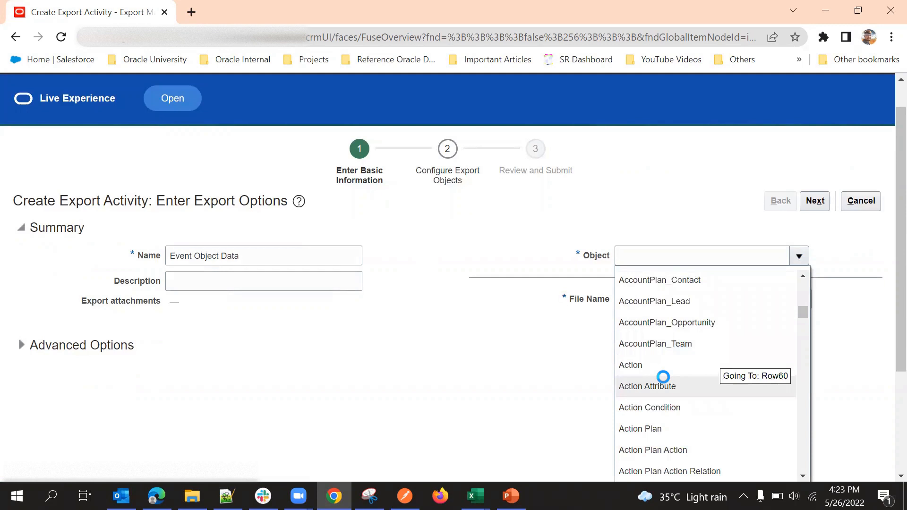
{"action": "scroll", "coordinate": [658, 340], "scroll_direction": "down", "scroll_amount": 5}
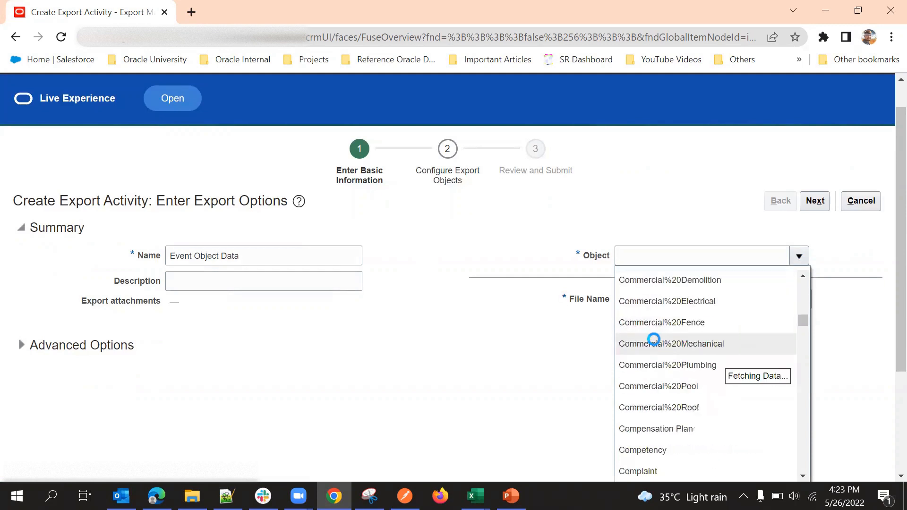
{"action": "scroll", "coordinate": [725, 300], "scroll_direction": "down", "scroll_amount": 3}
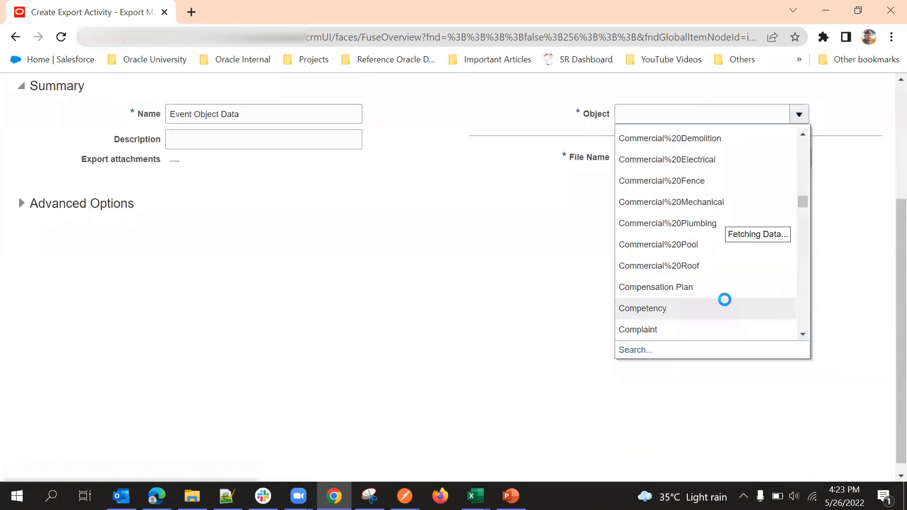
{"action": "scroll", "coordinate": [658, 270], "scroll_direction": "down", "scroll_amount": 3}
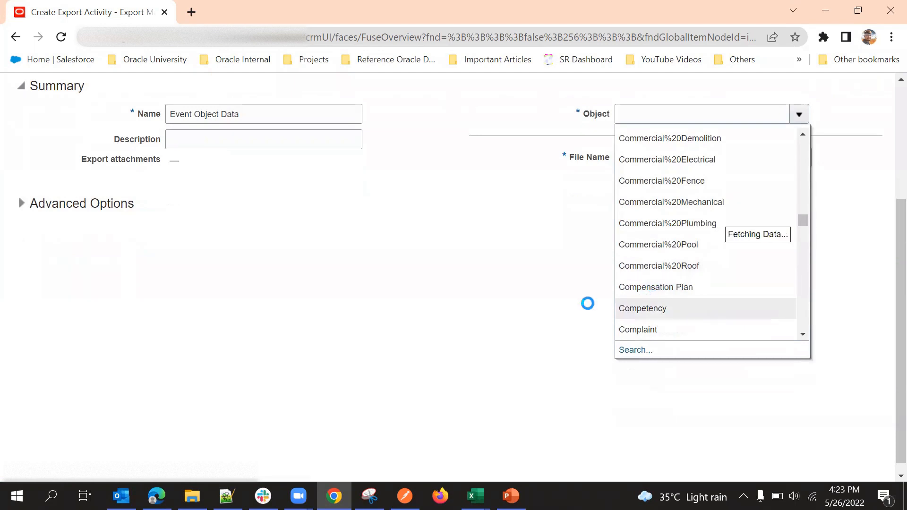
{"action": "scroll", "coordinate": [640, 270], "scroll_direction": "down", "scroll_amount": 2}
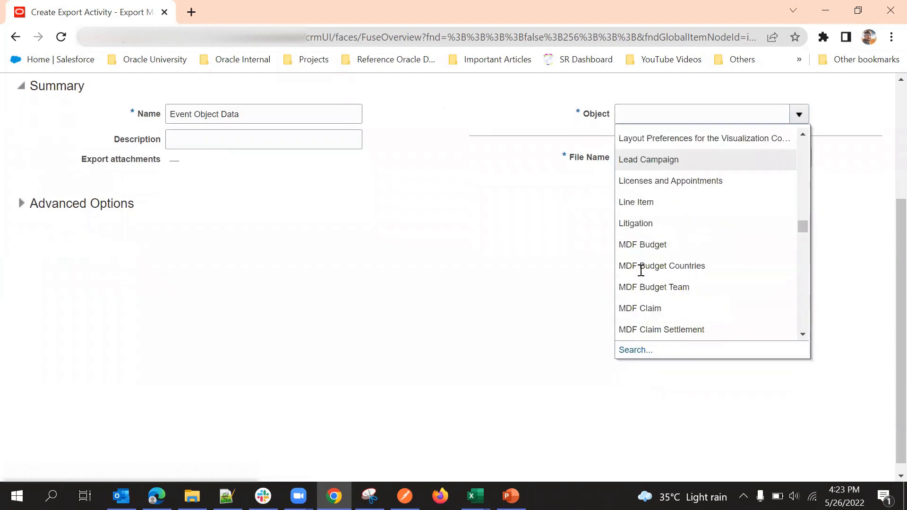
{"action": "scroll", "coordinate": [642, 282], "scroll_direction": "down", "scroll_amount": 5}
{"action": "left_click", "coordinate": [542, 249]}
{"action": "scroll", "coordinate": [536, 250], "scroll_direction": "up", "scroll_amount": 1}
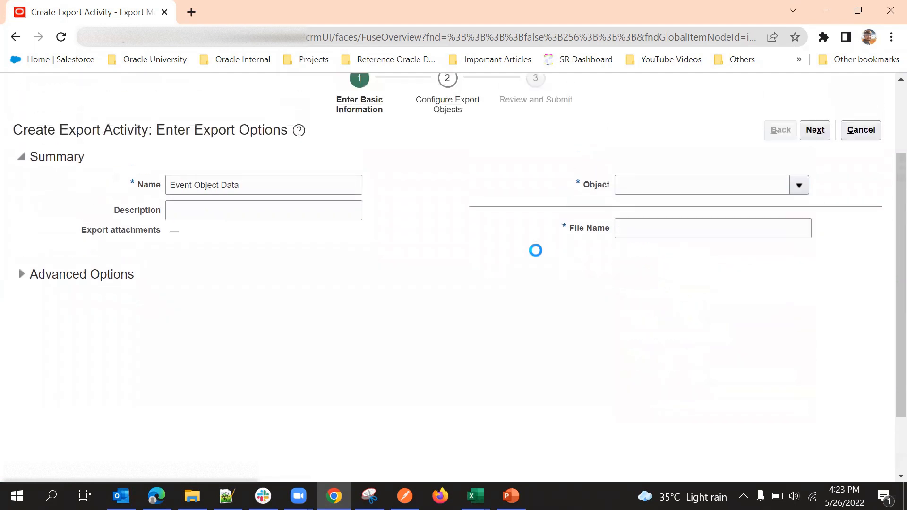
- Set the export activity's object to Event
{"action": "left_click", "coordinate": [643, 188]}
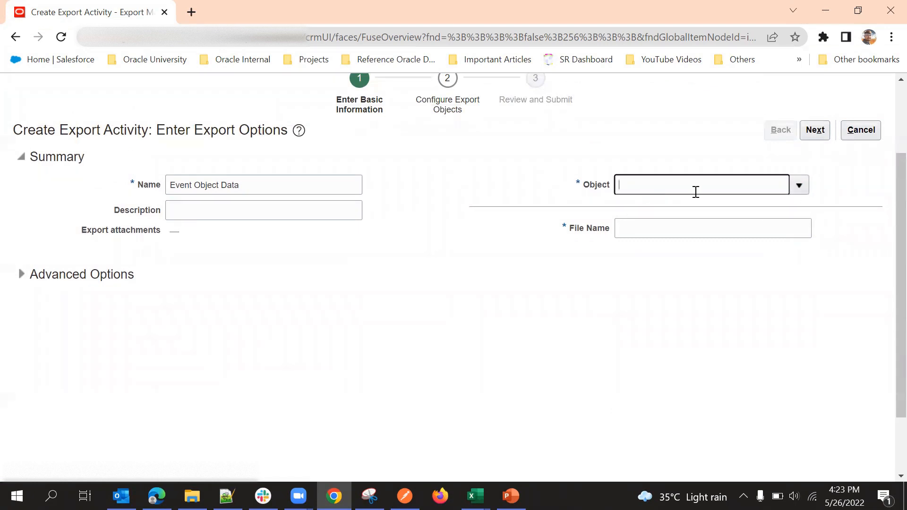
{"action": "type", "text": "t"}
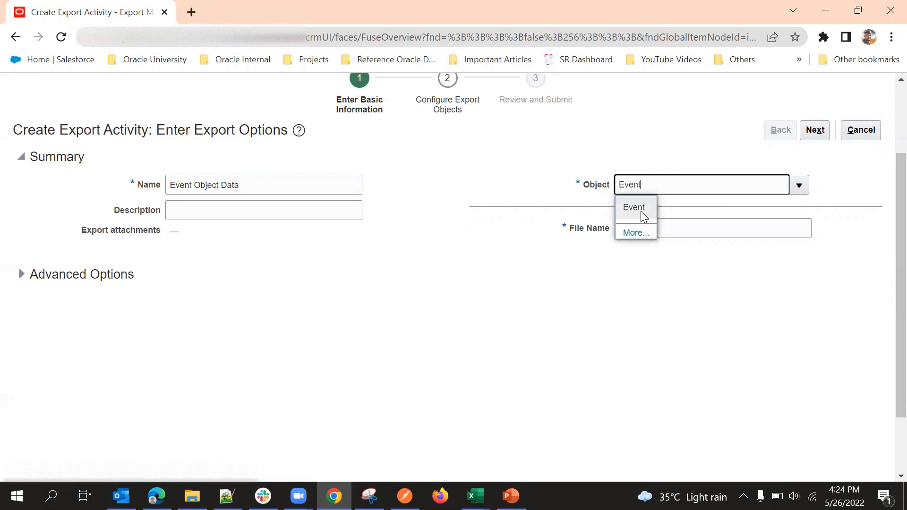
{"action": "left_click", "coordinate": [641, 211]}
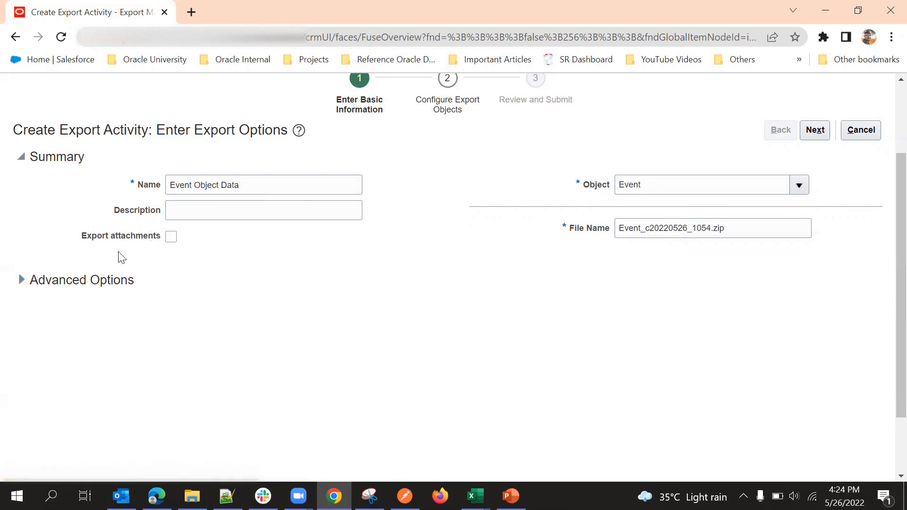
- Expand the advanced options and enable exporting attachments for the Event Object Data activity
{"action": "left_click", "coordinate": [25, 281]}
{"action": "scroll", "coordinate": [466, 260], "scroll_direction": "down", "scroll_amount": 1}
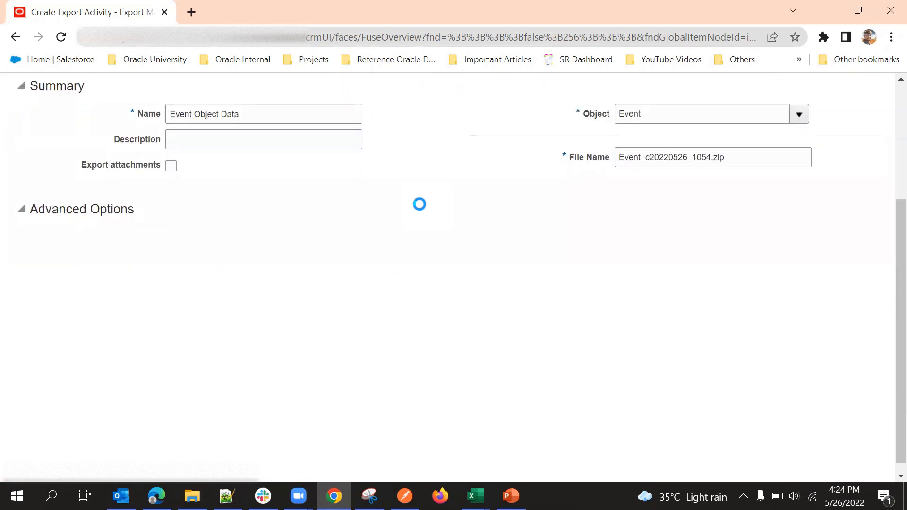
{"action": "left_click", "coordinate": [170, 166]}
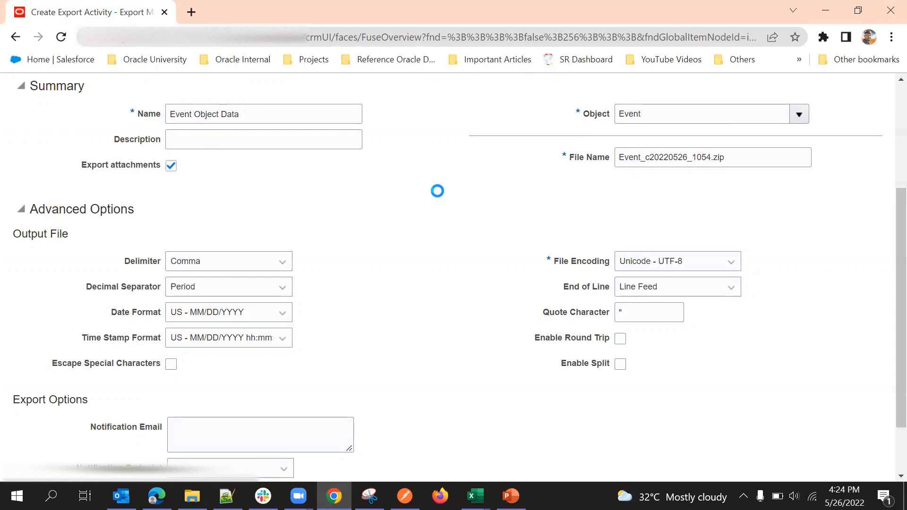
- Examine the output file settings, the notification email field's guidance and the available notification endpoints
{"action": "scroll", "coordinate": [473, 284], "scroll_direction": "down", "scroll_amount": 1}
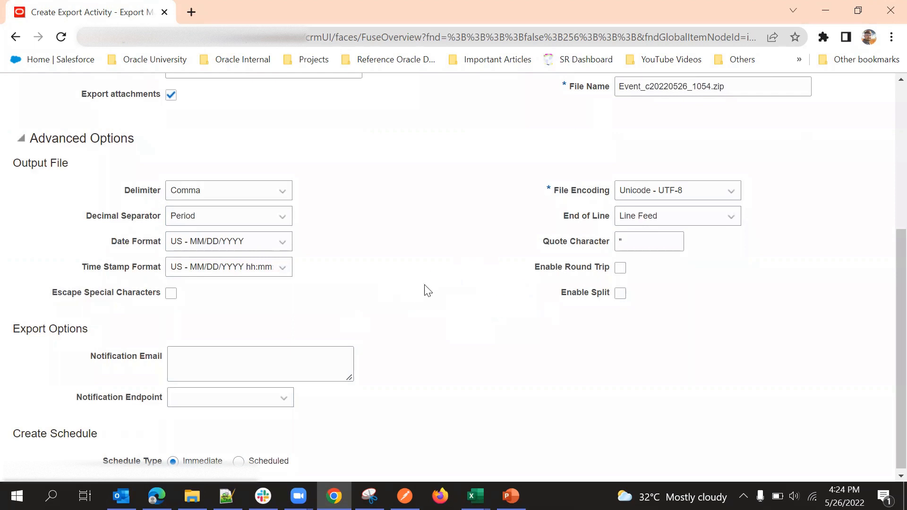
{"action": "scroll", "coordinate": [403, 277], "scroll_direction": "up", "scroll_amount": 1}
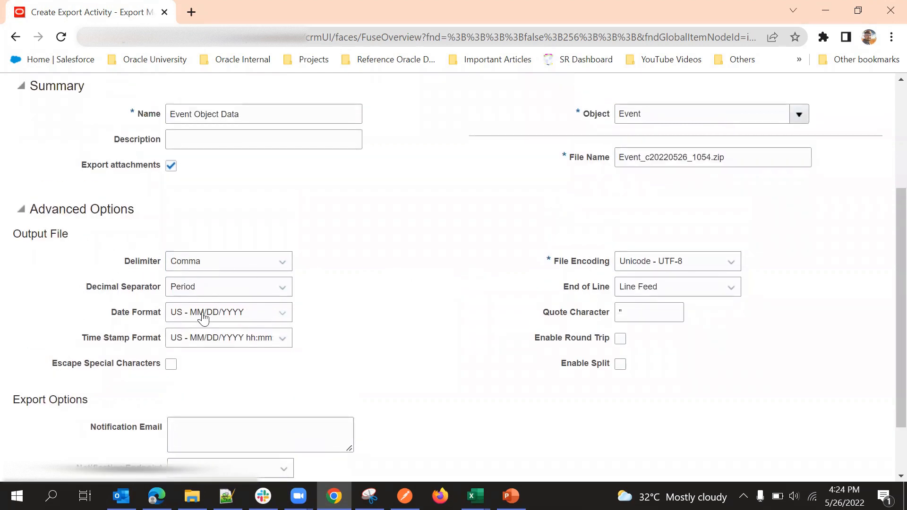
{"action": "scroll", "coordinate": [389, 256], "scroll_direction": "down", "scroll_amount": 1}
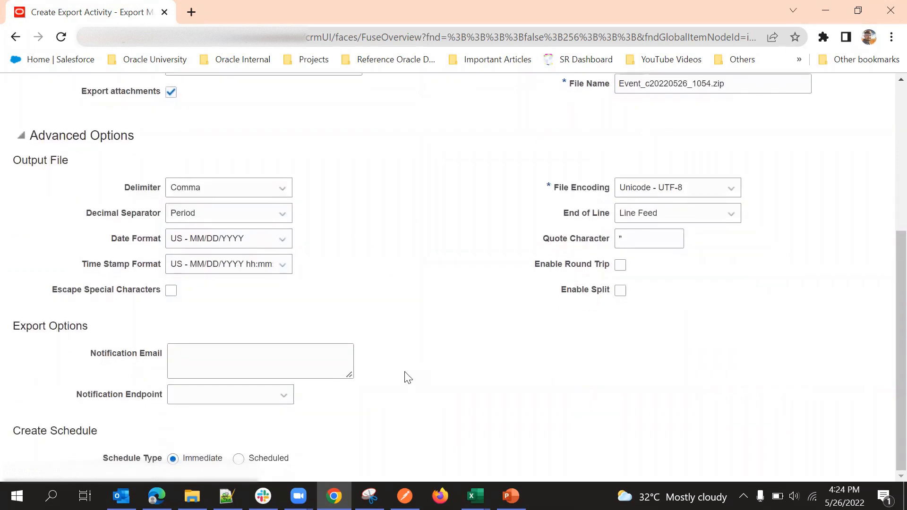
{"action": "left_click", "coordinate": [235, 365]}
{"action": "left_click", "coordinate": [380, 259]}
{"action": "left_click", "coordinate": [252, 406]}
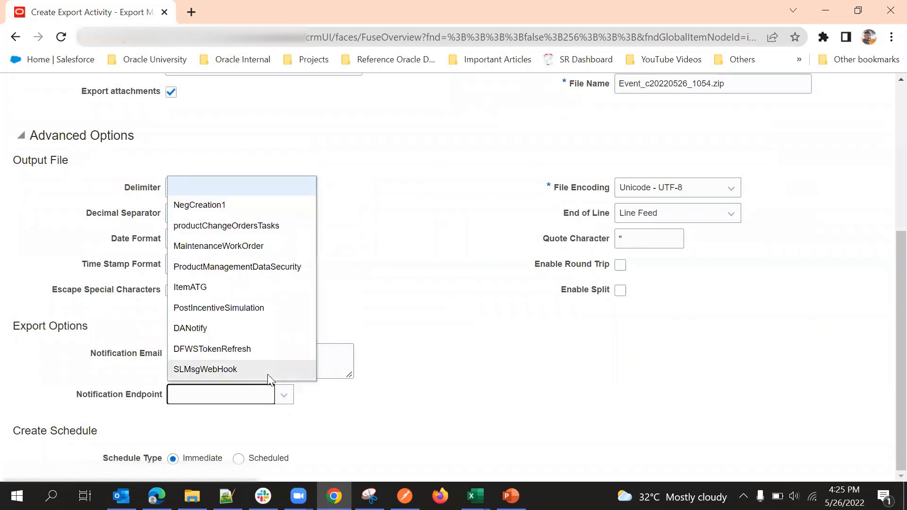
{"action": "left_click", "coordinate": [395, 327]}
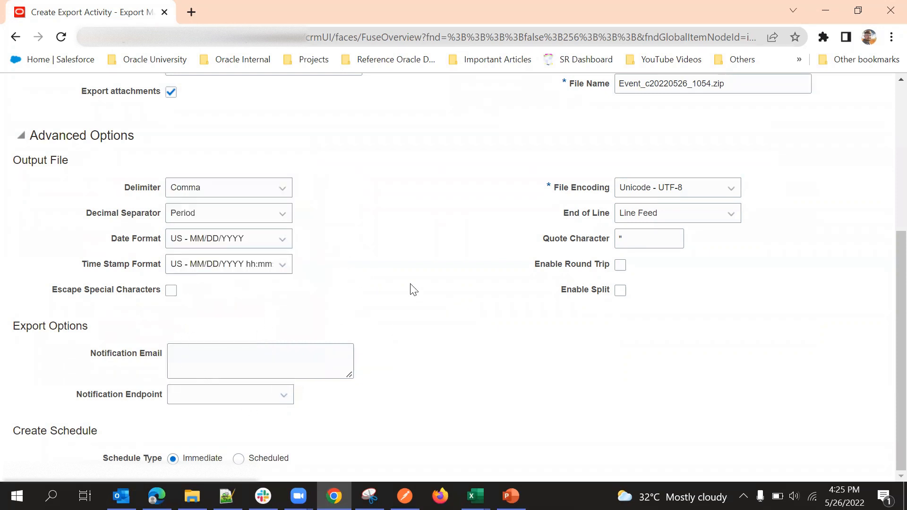
{"action": "left_click", "coordinate": [246, 363]}
{"action": "left_click", "coordinate": [347, 298]}
{"action": "left_click", "coordinate": [291, 366]}
{"action": "left_click", "coordinate": [373, 299]}
{"action": "left_click", "coordinate": [287, 347]}
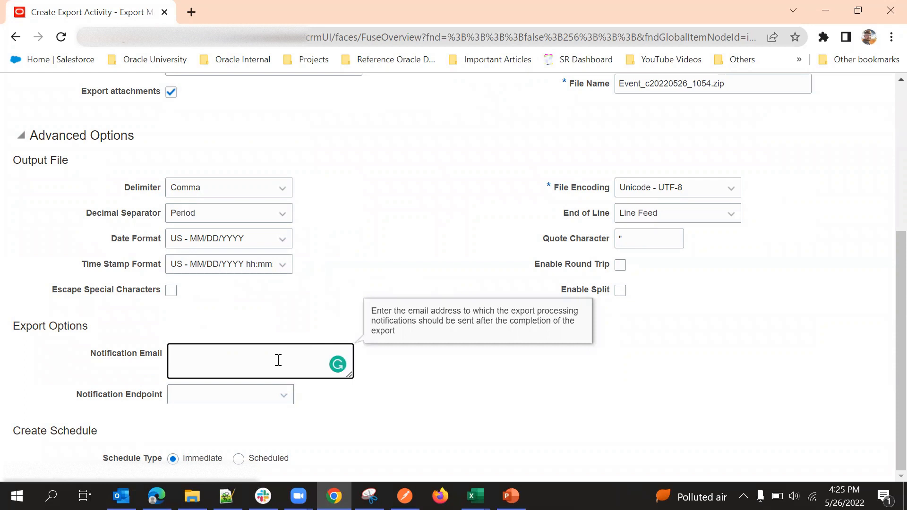
{"action": "left_click", "coordinate": [335, 303]}
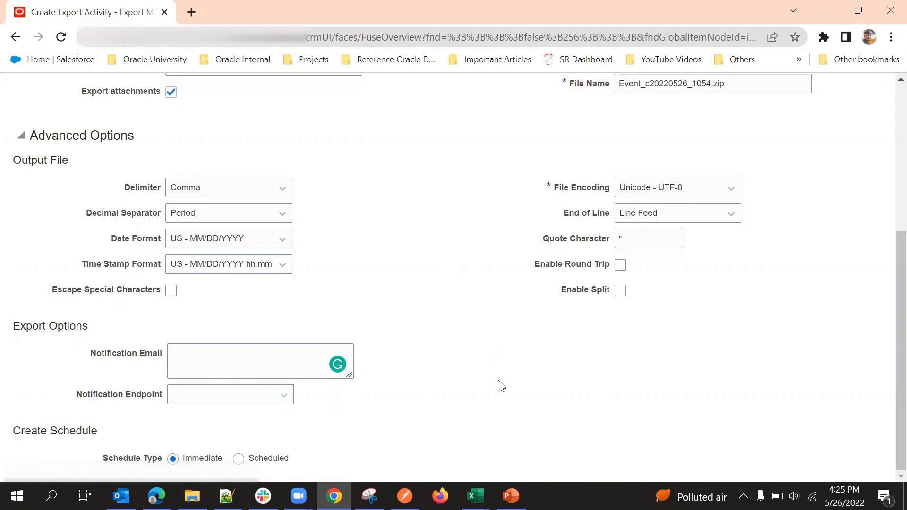
{"action": "left_click", "coordinate": [194, 351]}
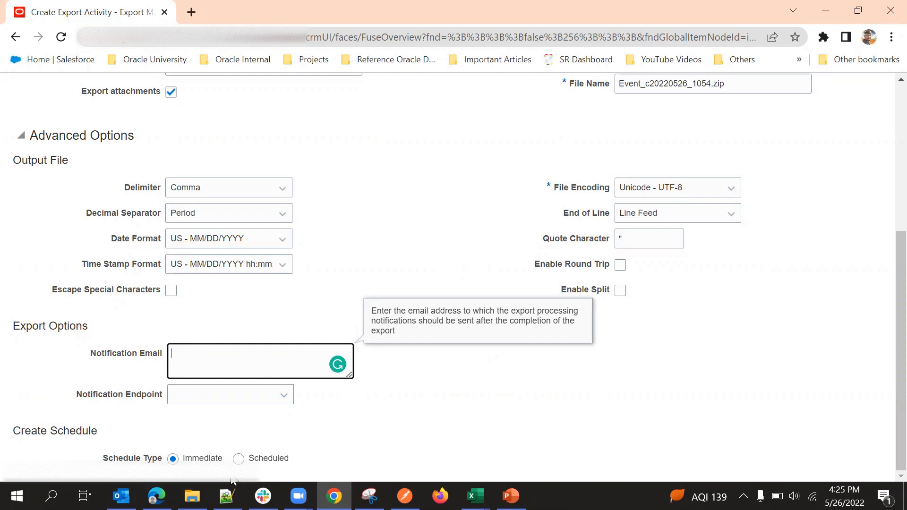
- Check the one-time scheduling options and the start date picker, and return the schedule type to Immediate
{"action": "left_click", "coordinate": [239, 459]}
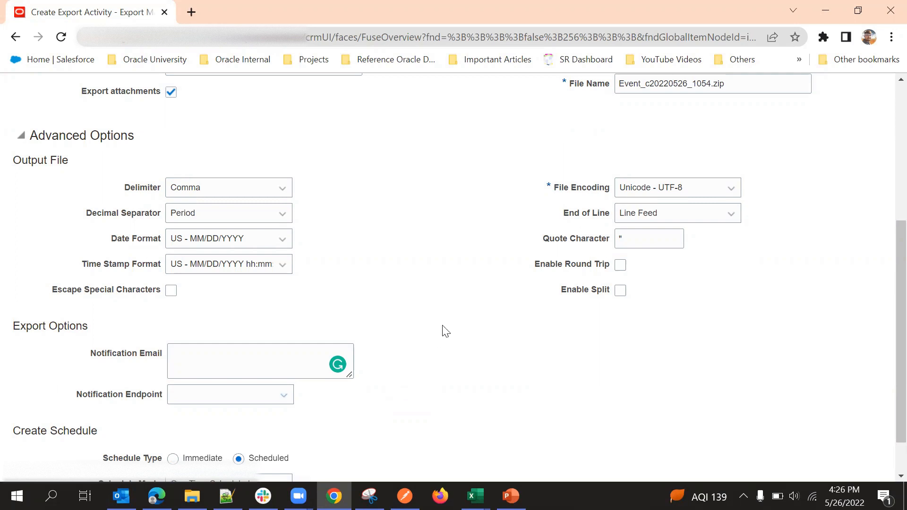
{"action": "scroll", "coordinate": [441, 333], "scroll_direction": "down", "scroll_amount": 1}
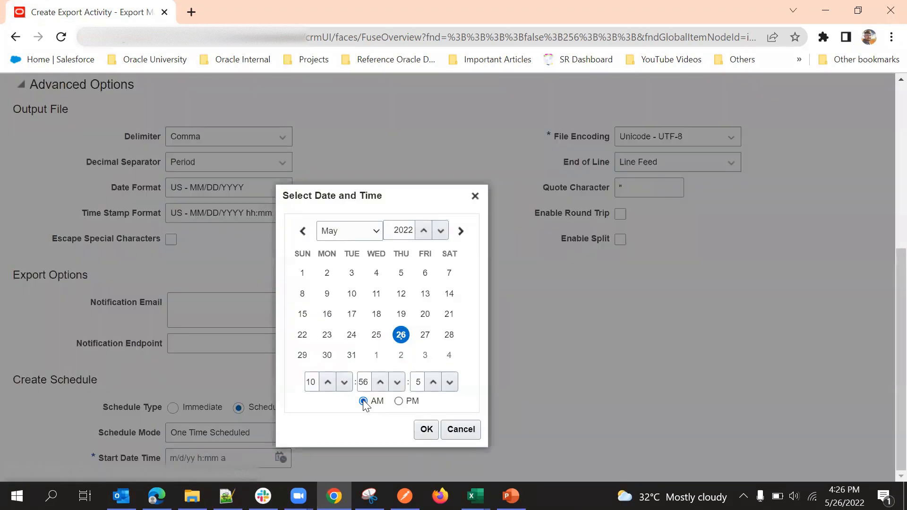
{"action": "left_click", "coordinate": [476, 428]}
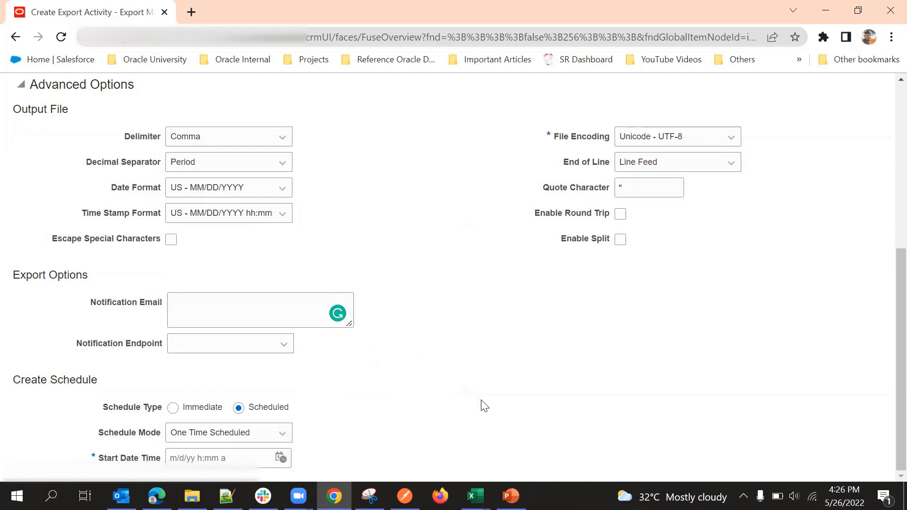
{"action": "left_click", "coordinate": [172, 408]}
- Proceed to configuring the export objects and review the Event object's mapping and attribute fields
{"action": "scroll", "coordinate": [503, 322], "scroll_direction": "up", "scroll_amount": 4}
{"action": "left_click", "coordinate": [813, 217]}
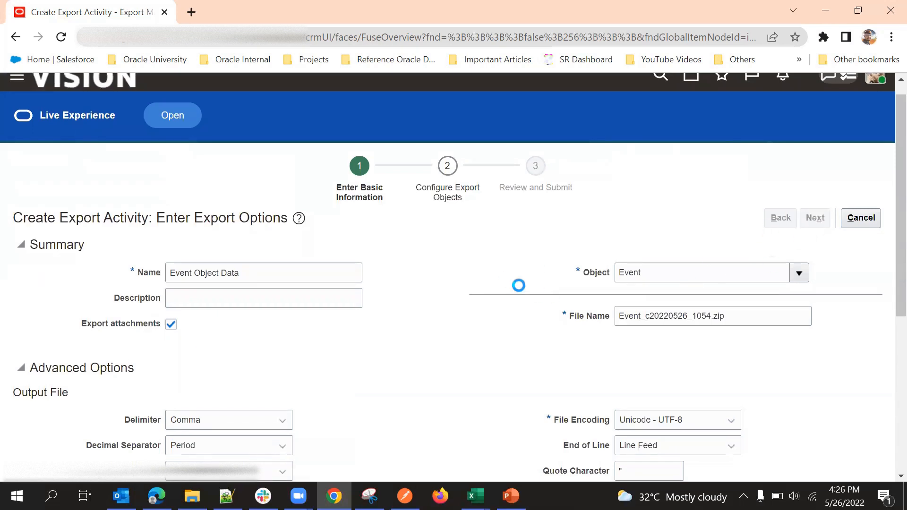
{"action": "scroll", "coordinate": [518, 285], "scroll_direction": "down", "scroll_amount": 3}
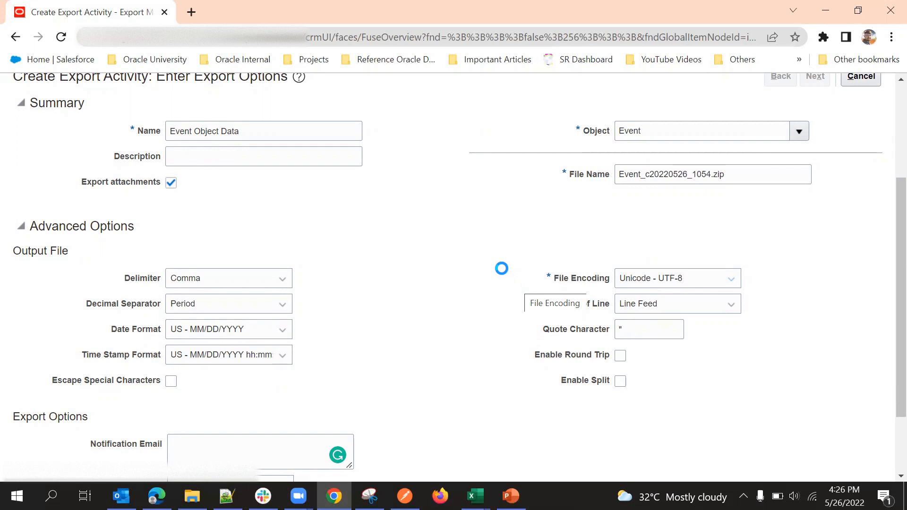
{"action": "scroll", "coordinate": [435, 313], "scroll_direction": "down", "scroll_amount": 1}
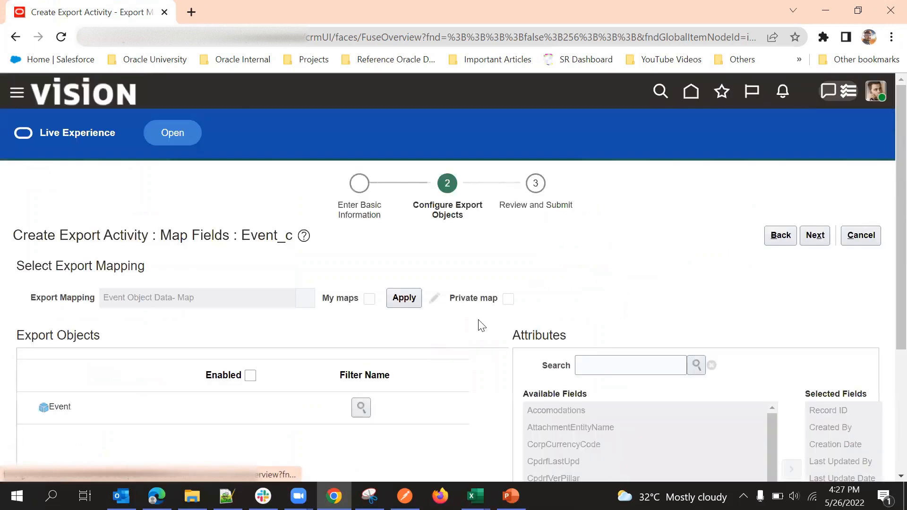
{"action": "scroll", "coordinate": [552, 265], "scroll_direction": "down", "scroll_amount": 1}
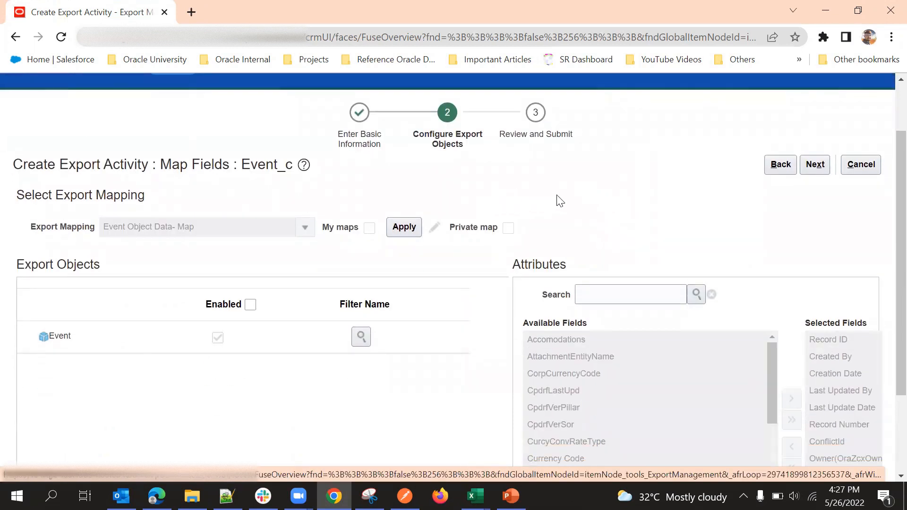
- Select the Event export object so its attributes can be edited
{"action": "scroll", "coordinate": [517, 257], "scroll_direction": "down", "scroll_amount": 1}
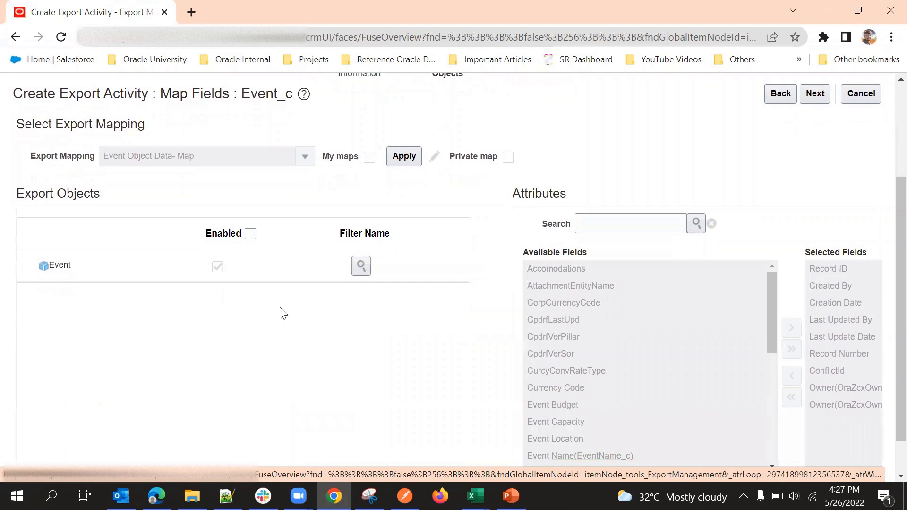
{"action": "left_click", "coordinate": [143, 273]}
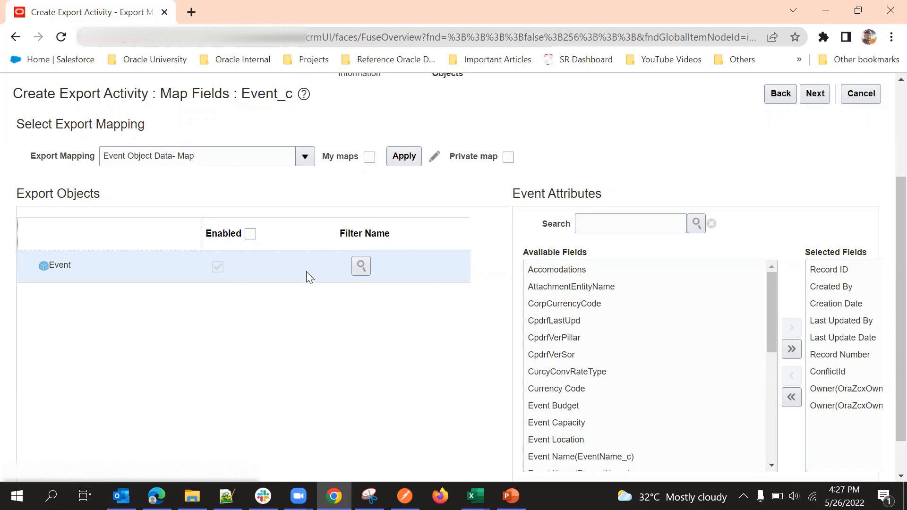
{"action": "left_click", "coordinate": [347, 358]}
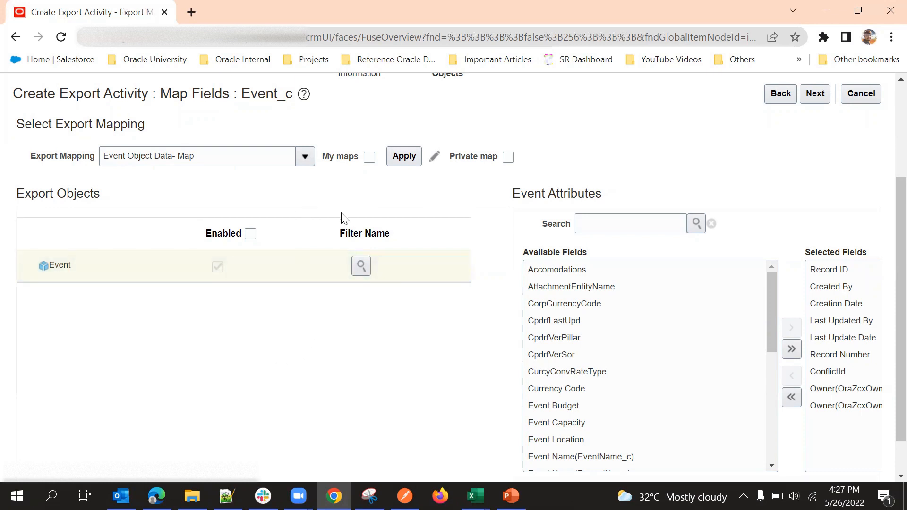
- Review the Event object's available fields and add all of them to the selected fields
{"action": "scroll", "coordinate": [583, 162], "scroll_direction": "down", "scroll_amount": 1}
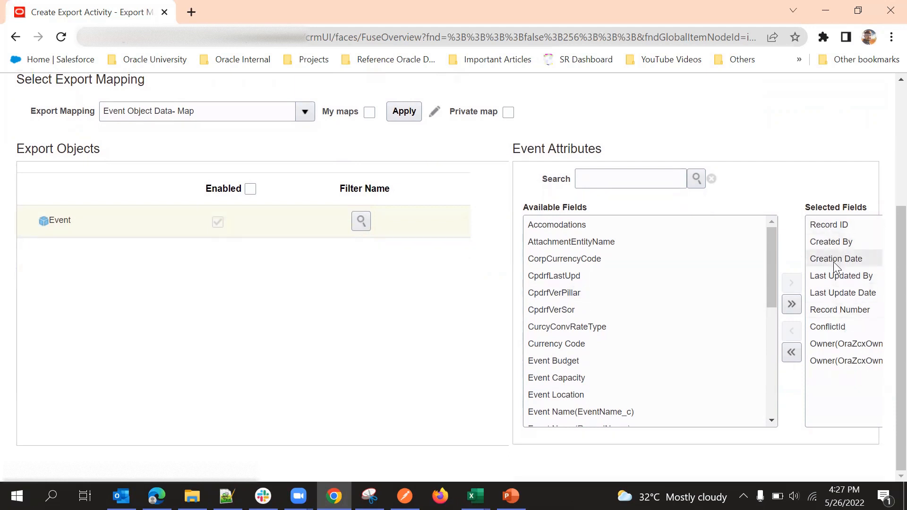
{"action": "scroll", "coordinate": [657, 268], "scroll_direction": "down", "scroll_amount": 3}
{"action": "scroll", "coordinate": [659, 276], "scroll_direction": "down", "scroll_amount": 3}
{"action": "scroll", "coordinate": [660, 288], "scroll_direction": "up", "scroll_amount": 6}
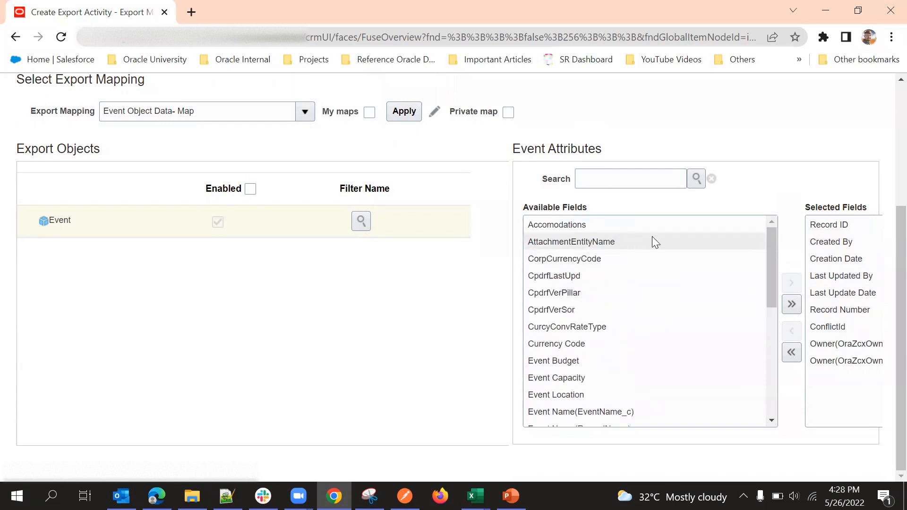
{"action": "scroll", "coordinate": [652, 297], "scroll_direction": "down", "scroll_amount": 3}
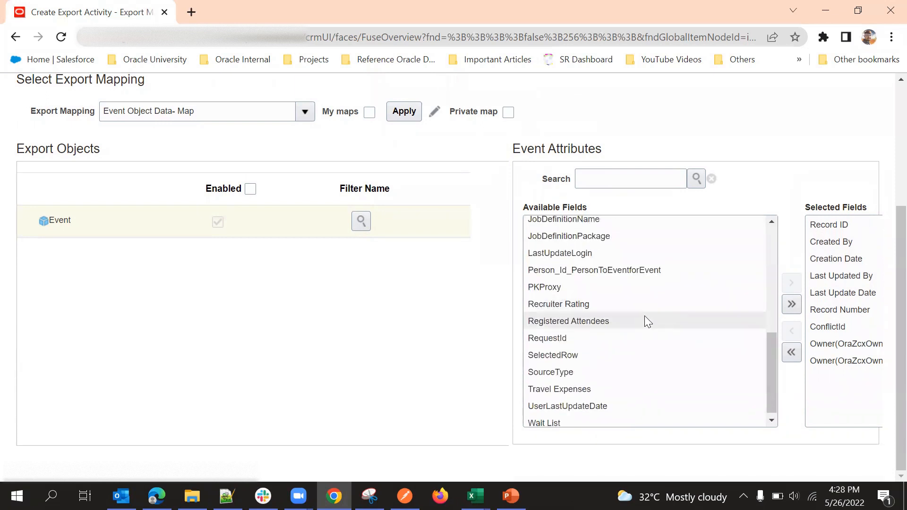
{"action": "scroll", "coordinate": [647, 321], "scroll_direction": "up", "scroll_amount": 6}
{"action": "scroll", "coordinate": [669, 320], "scroll_direction": "down", "scroll_amount": 3}
{"action": "scroll", "coordinate": [669, 317], "scroll_direction": "up", "scroll_amount": 3}
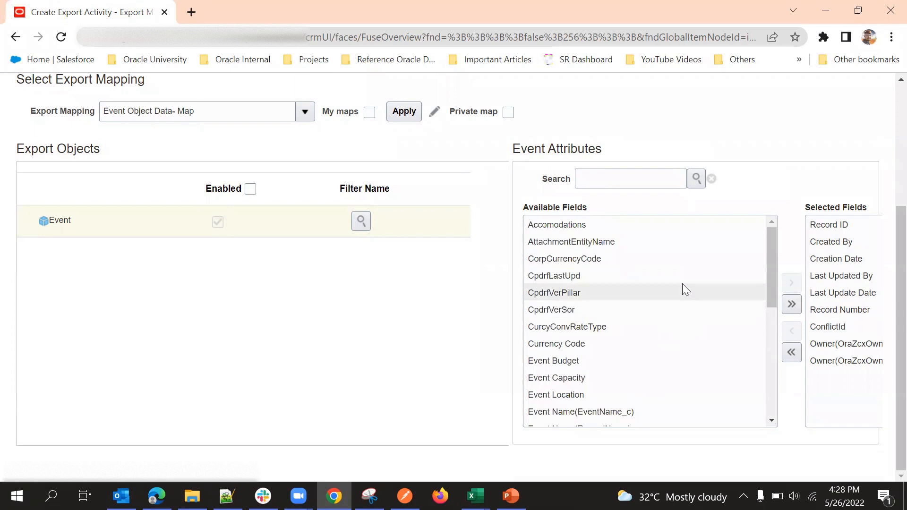
{"action": "scroll", "coordinate": [682, 289], "scroll_direction": "down", "scroll_amount": 3}
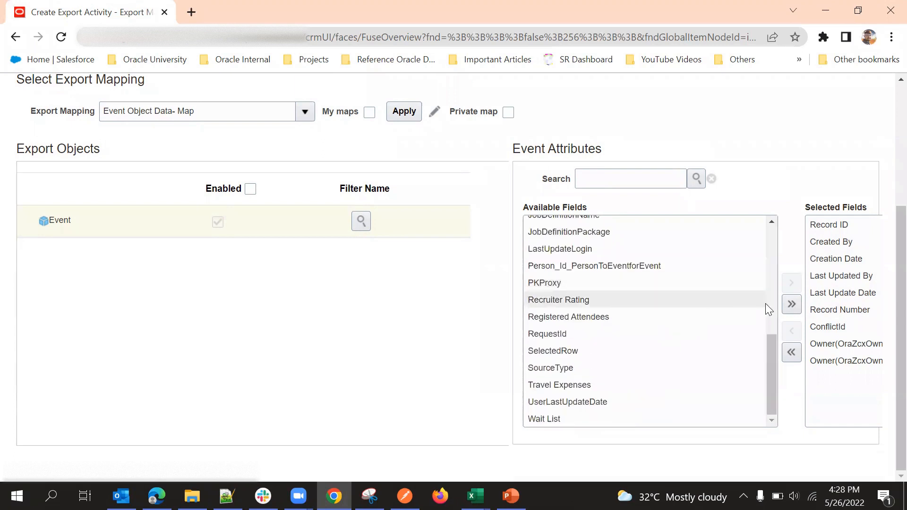
{"action": "left_click", "coordinate": [792, 305]}
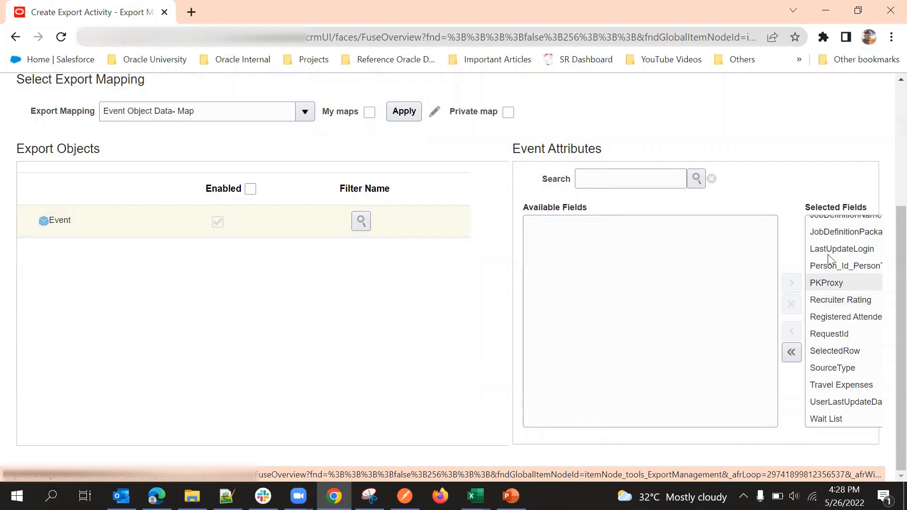
{"action": "scroll", "coordinate": [830, 305], "scroll_direction": "up", "scroll_amount": 2}
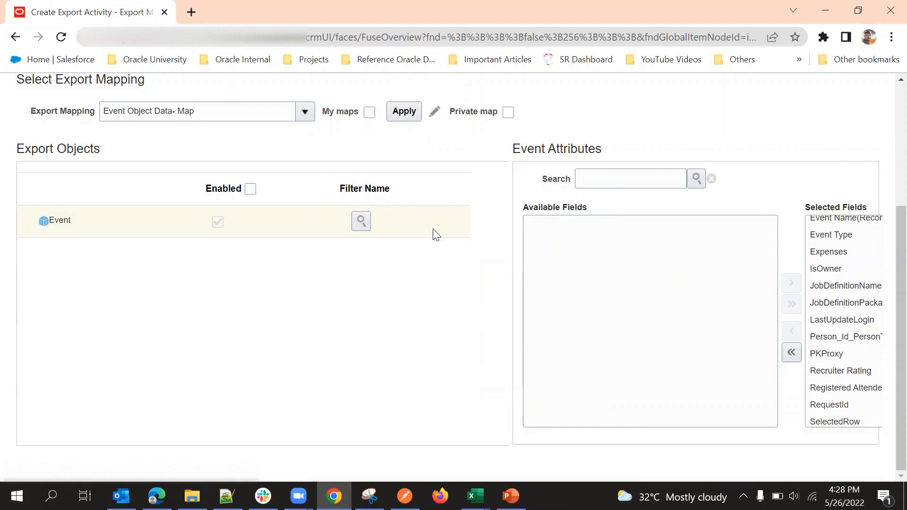
- Open the filter editor for the Event object and review the example filter criteria on PartyNumber and CreationDate
{"action": "left_click", "coordinate": [367, 225]}
{"action": "scroll", "coordinate": [585, 215], "scroll_direction": "up", "scroll_amount": 4}
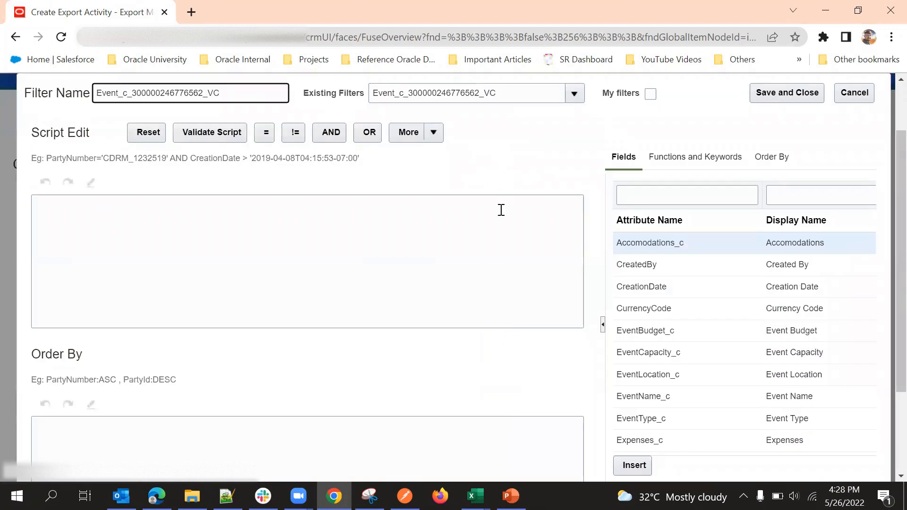
{"action": "left_click", "coordinate": [303, 234]}
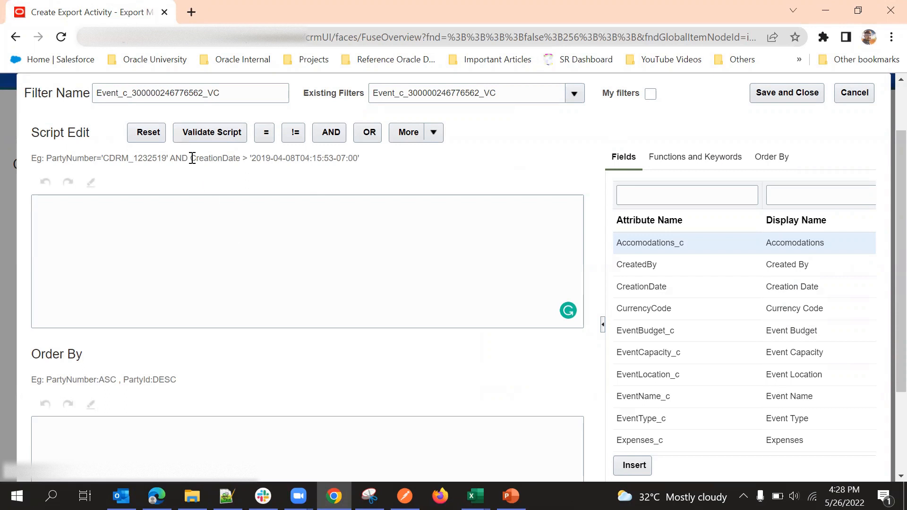
{"action": "left_click_drag", "start_coordinate": [192, 158], "coordinate": [362, 168]}
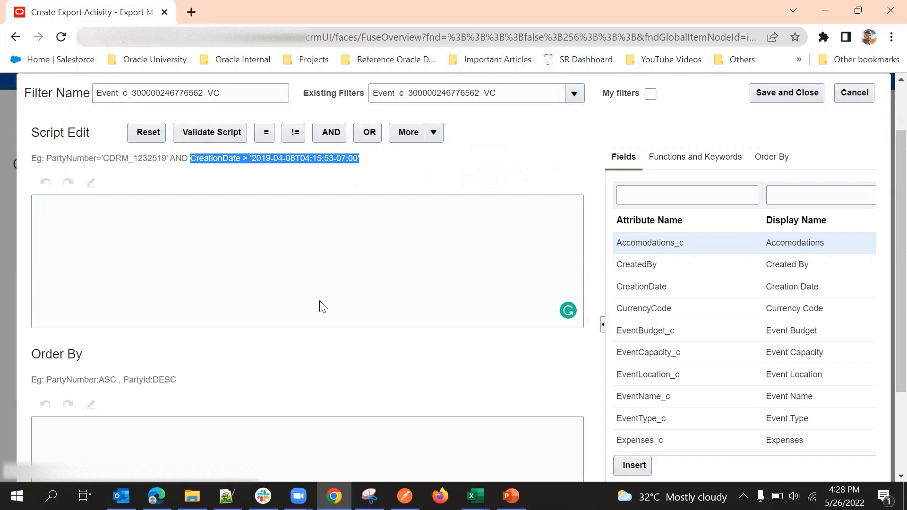
{"action": "left_click", "coordinate": [384, 169]}
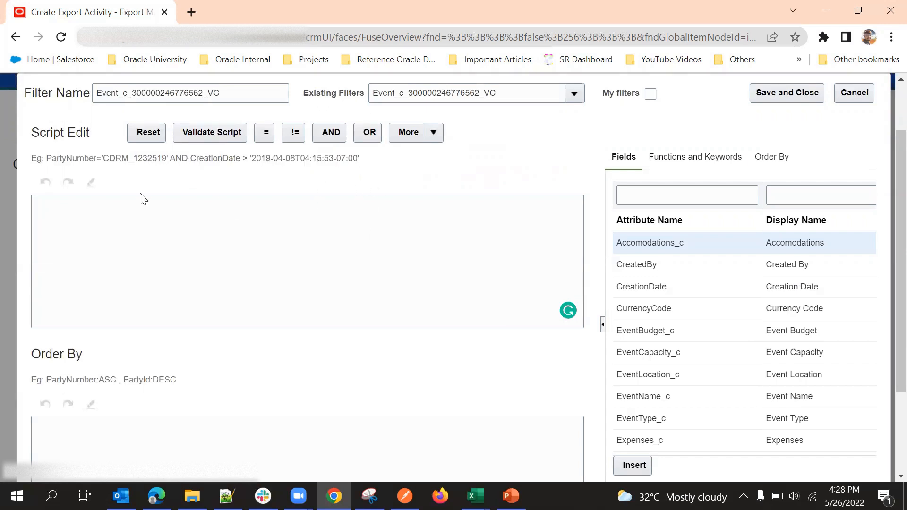
{"action": "left_click", "coordinate": [111, 218]}
{"action": "left_click_drag", "start_coordinate": [41, 160], "coordinate": [176, 159]}
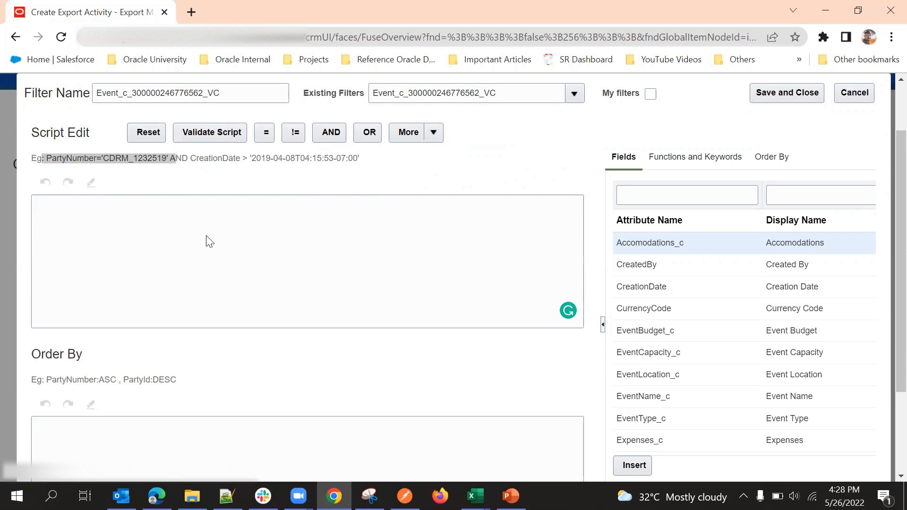
{"action": "scroll", "coordinate": [210, 242], "scroll_direction": "up", "scroll_amount": 1}
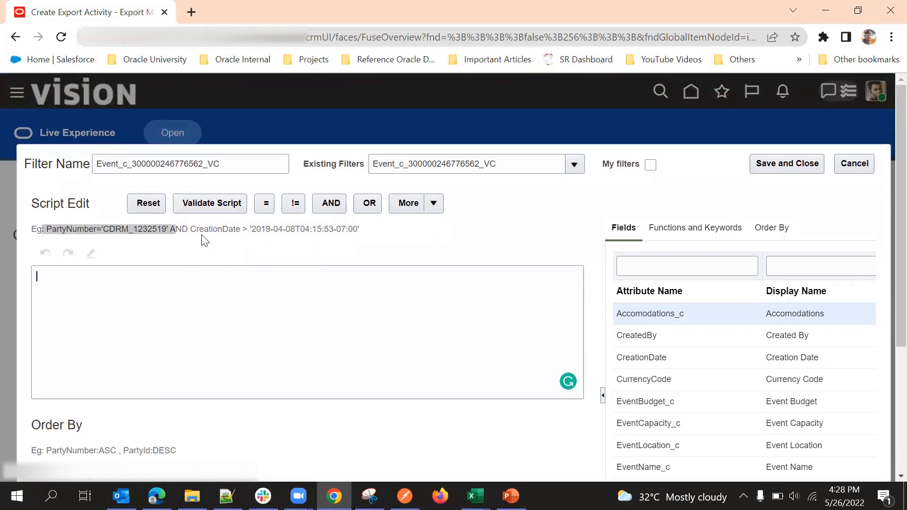
- Enter Id!=null as the filter script for the Event object
{"action": "left_click", "coordinate": [83, 219]}
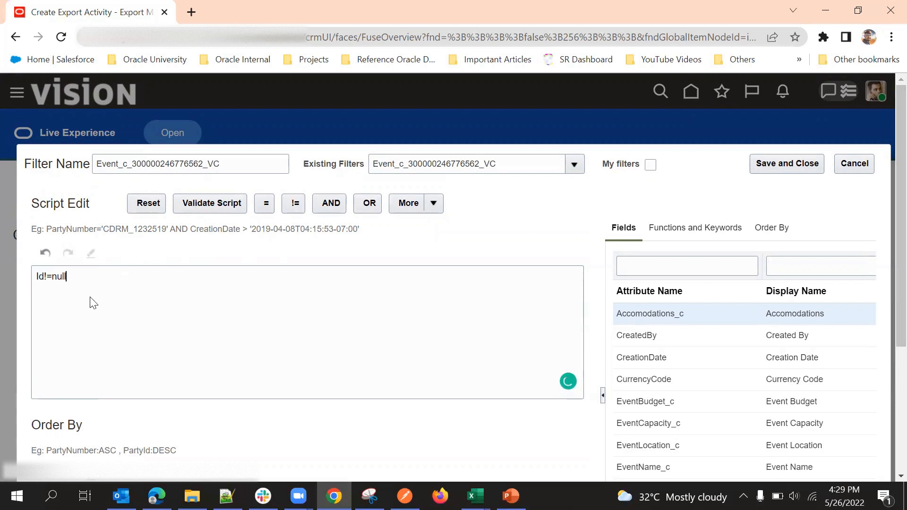
{"action": "double_click", "coordinate": [40, 276]}
{"action": "left_click", "coordinate": [175, 247]}
{"action": "left_click", "coordinate": [74, 279]}
- Set the filter's Order By criteria to CreationDate DESC, copying the attribute name from the example script
{"action": "scroll", "coordinate": [235, 278], "scroll_direction": "down", "scroll_amount": 4}
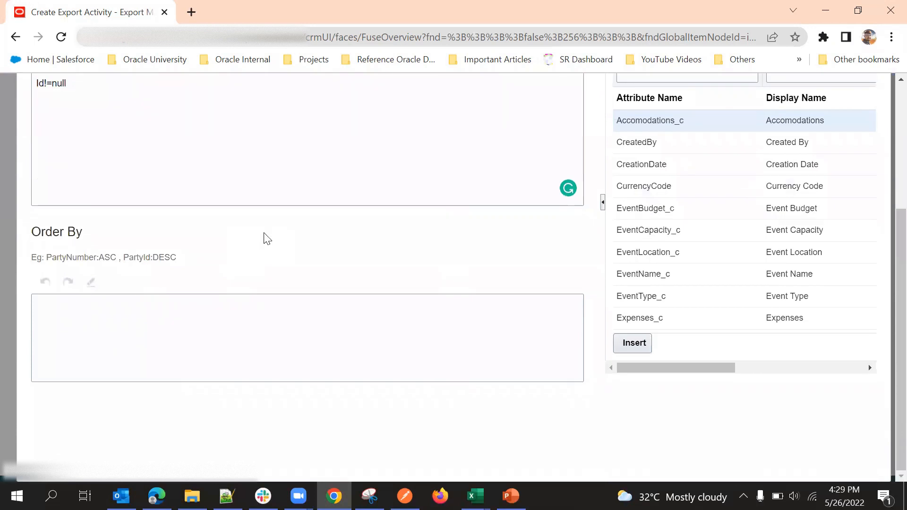
{"action": "scroll", "coordinate": [251, 251], "scroll_direction": "up", "scroll_amount": 3}
{"action": "scroll", "coordinate": [251, 251], "scroll_direction": "down", "scroll_amount": 3}
{"action": "scroll", "coordinate": [189, 276], "scroll_direction": "up", "scroll_amount": 2}
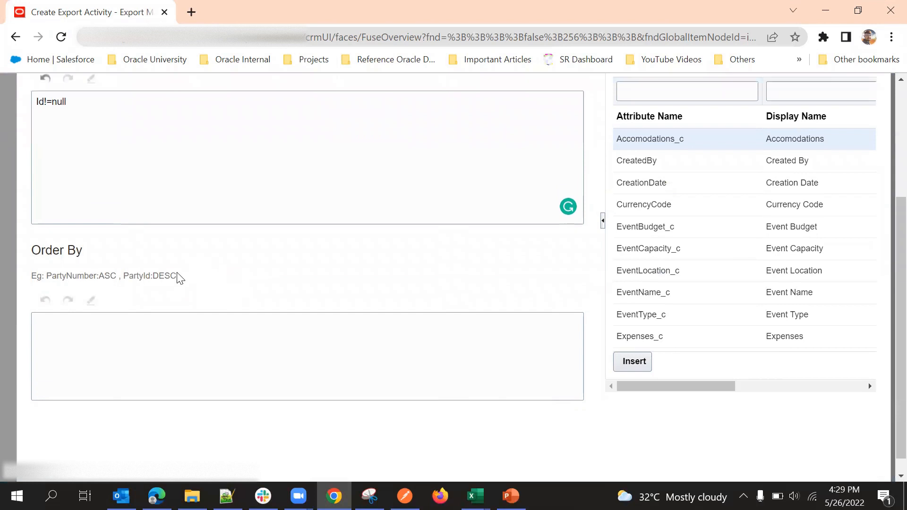
{"action": "scroll", "coordinate": [208, 308], "scroll_direction": "up", "scroll_amount": 2}
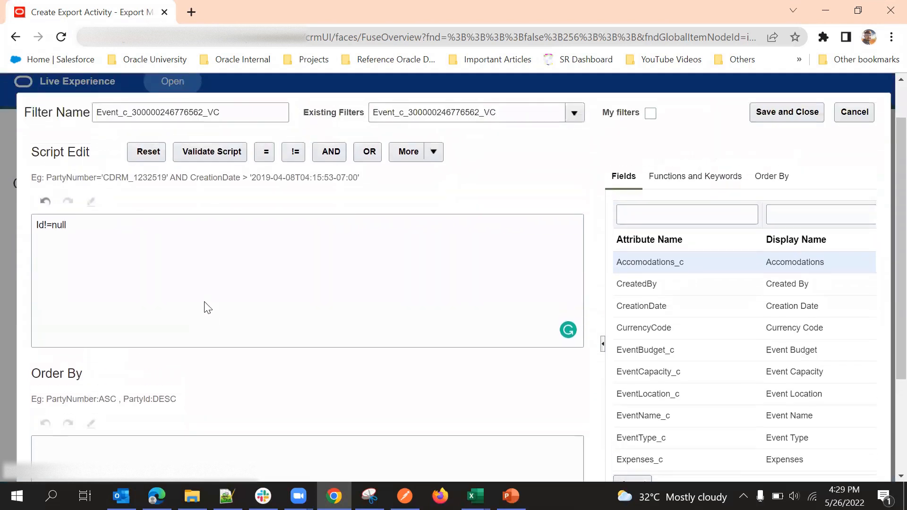
{"action": "double_click", "coordinate": [220, 178]}
{"action": "key", "text": "ctrl+c"}
{"action": "scroll", "coordinate": [229, 375], "scroll_direction": "down", "scroll_amount": 3}
{"action": "left_click", "coordinate": [103, 334]}
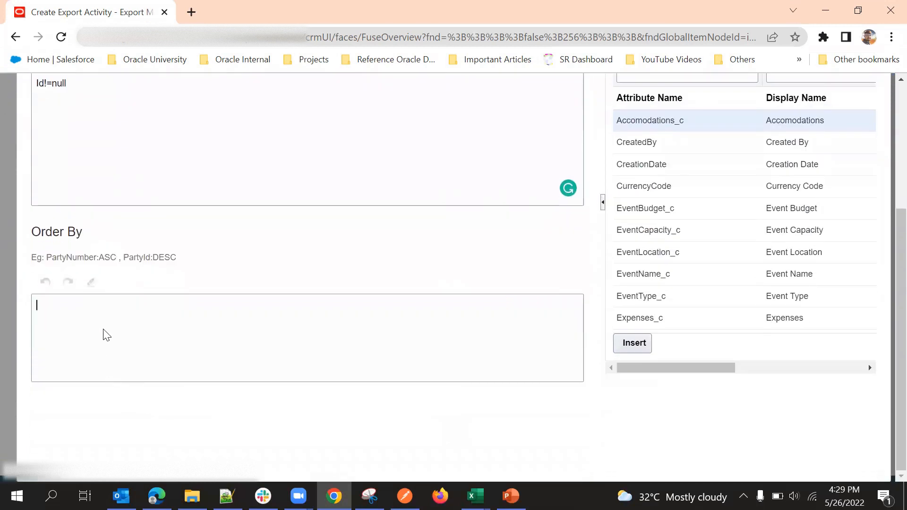
{"action": "key", "text": "ctrl+v"}
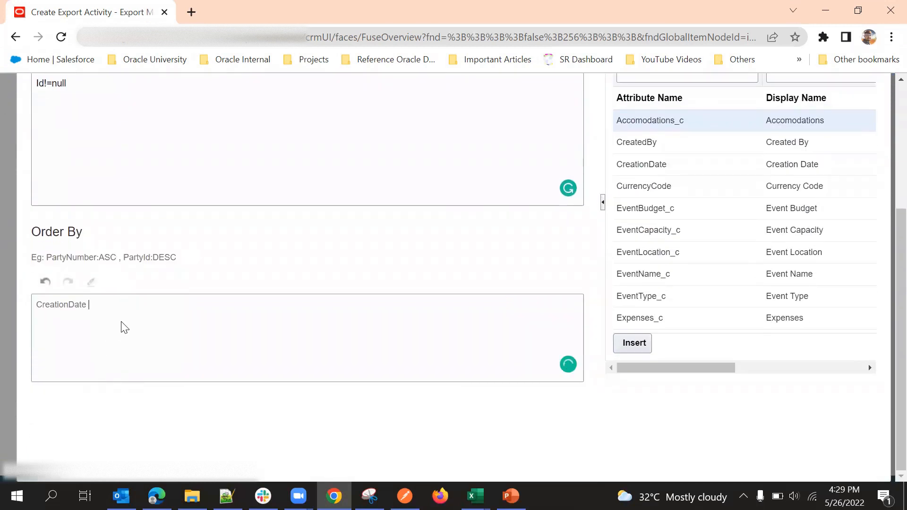
{"action": "type", "text": "DESC"}
- Validate the filter script and dismiss the validation message
{"action": "scroll", "coordinate": [381, 283], "scroll_direction": "up", "scroll_amount": 1}
{"action": "scroll", "coordinate": [383, 287], "scroll_direction": "up", "scroll_amount": 3}
{"action": "scroll", "coordinate": [401, 320], "scroll_direction": "down", "scroll_amount": 1}
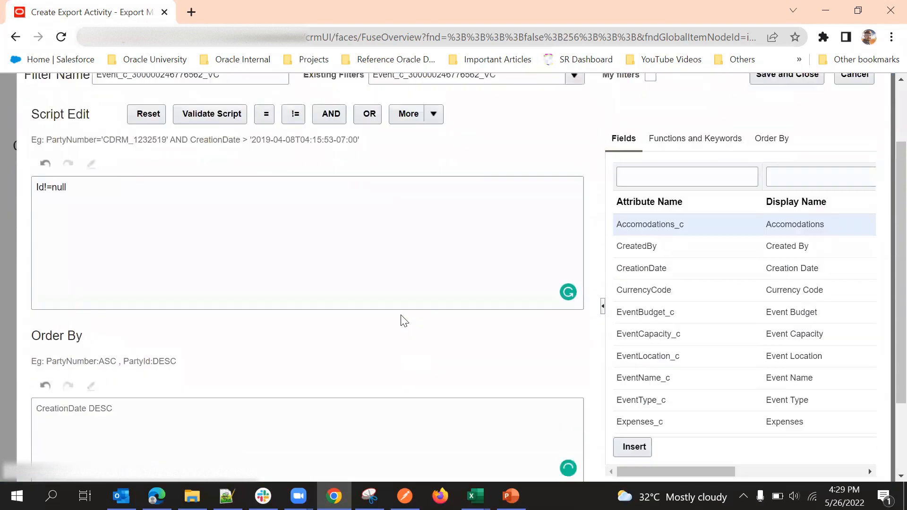
{"action": "scroll", "coordinate": [401, 320], "scroll_direction": "up", "scroll_amount": 1}
{"action": "left_click", "coordinate": [206, 201]}
{"action": "scroll", "coordinate": [465, 232], "scroll_direction": "down", "scroll_amount": 3}
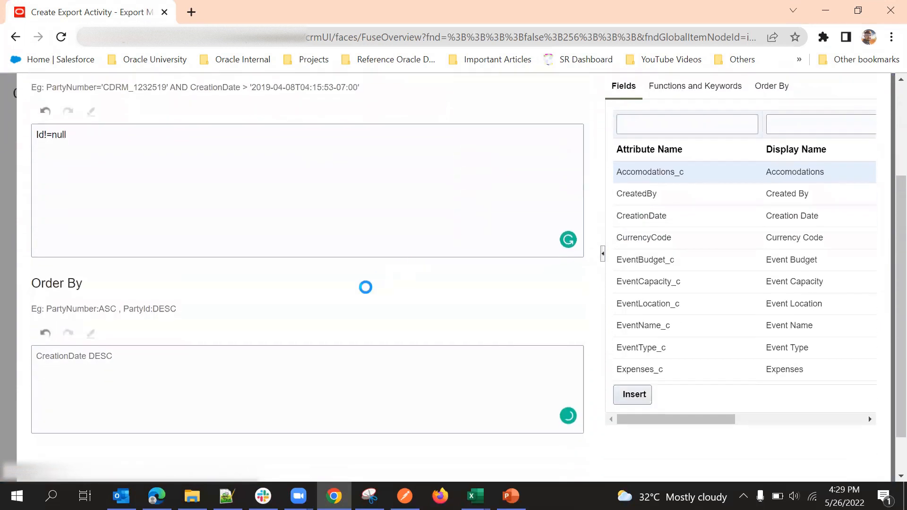
{"action": "left_click", "coordinate": [470, 205]}
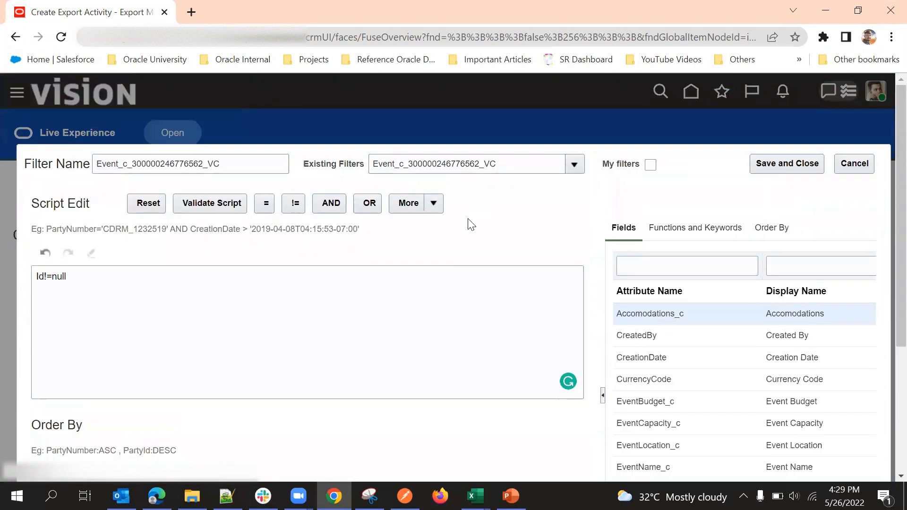
- Shorten the Order By direction to DES and validate the script again
{"action": "scroll", "coordinate": [188, 365], "scroll_direction": "down", "scroll_amount": 4}
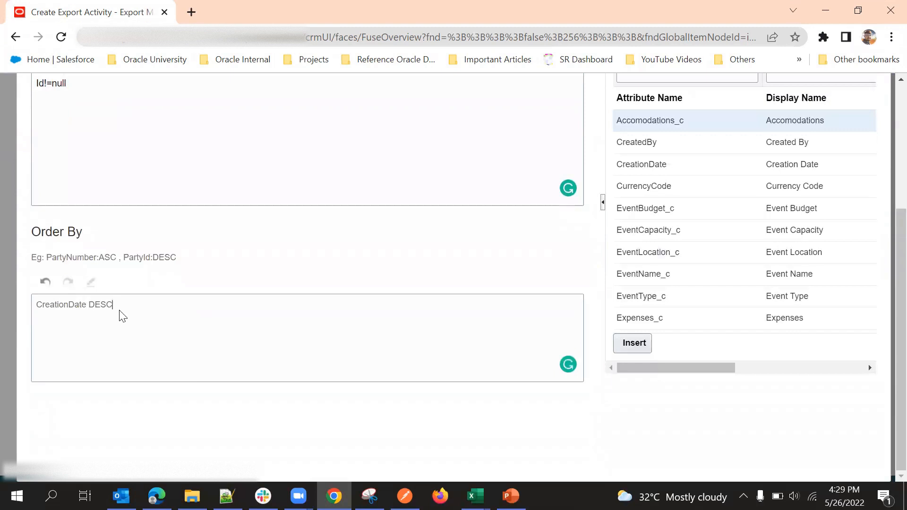
{"action": "scroll", "coordinate": [142, 314], "scroll_direction": "up", "scroll_amount": 3}
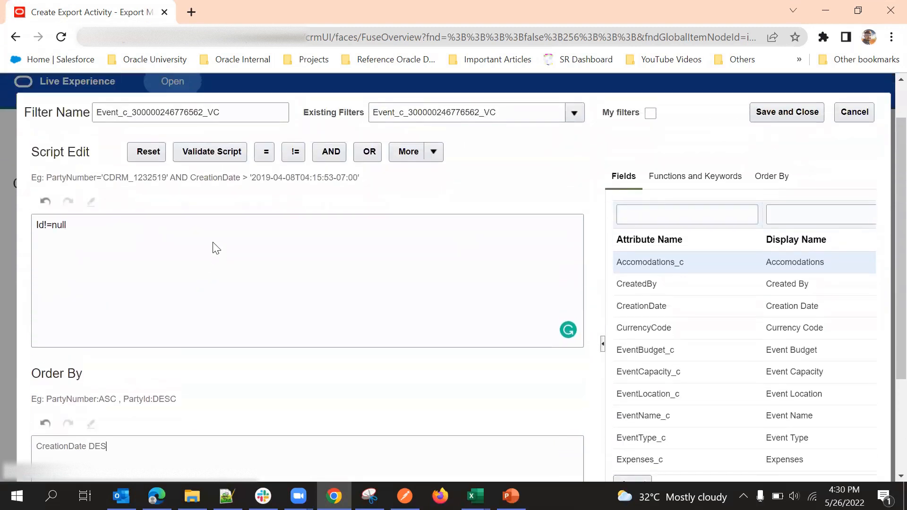
{"action": "left_click", "coordinate": [212, 152]}
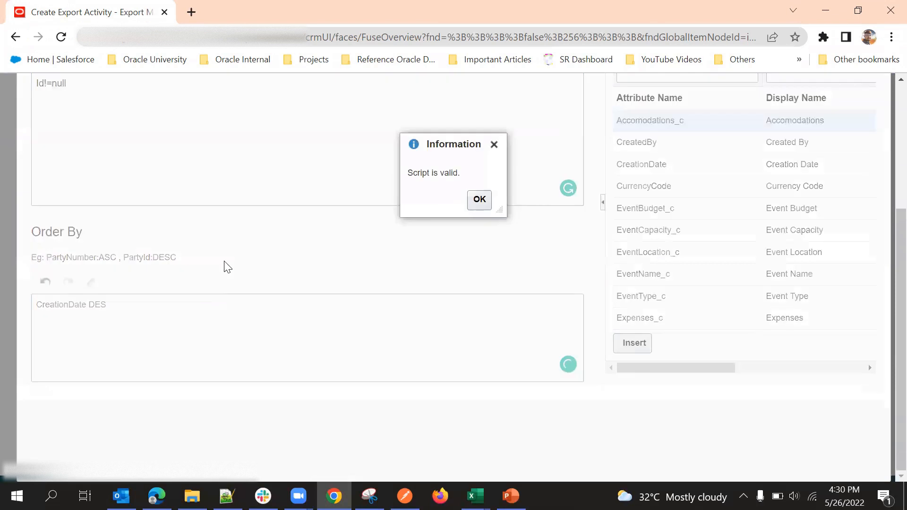
{"action": "left_click", "coordinate": [489, 205]}
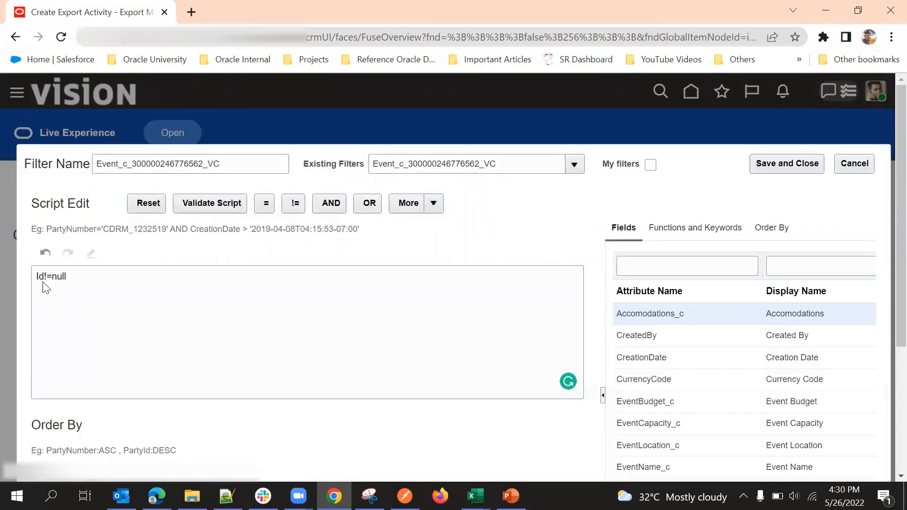
- Try validating the filter script with the invalid attribute expression Idff=null
{"action": "key", "text": "BackSpace"}
{"action": "type", "text": "ff"}
{"action": "left_click", "coordinate": [190, 210]}
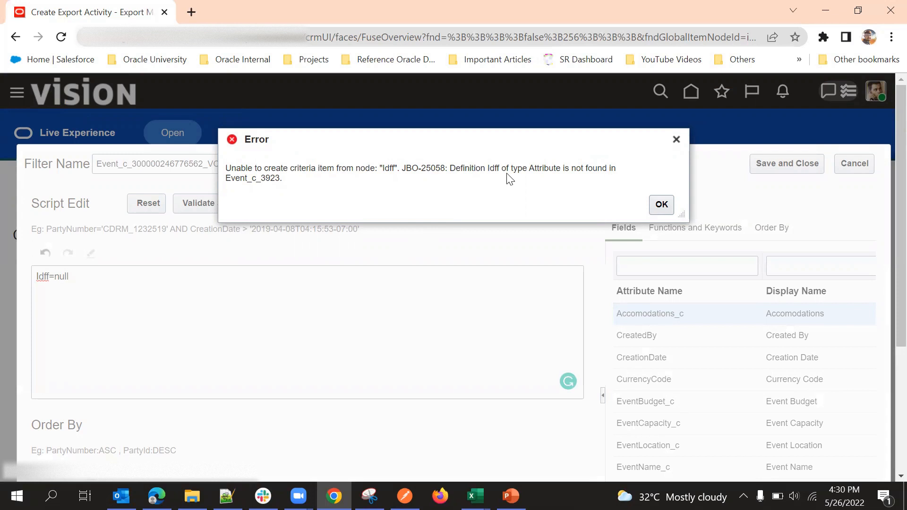
{"action": "left_click", "coordinate": [661, 205]}
- Correct the filter script back to Id!=null
{"action": "left_click", "coordinate": [51, 277]}
{"action": "key", "text": "BackSpace"}
{"action": "key", "text": "BackSpace"}
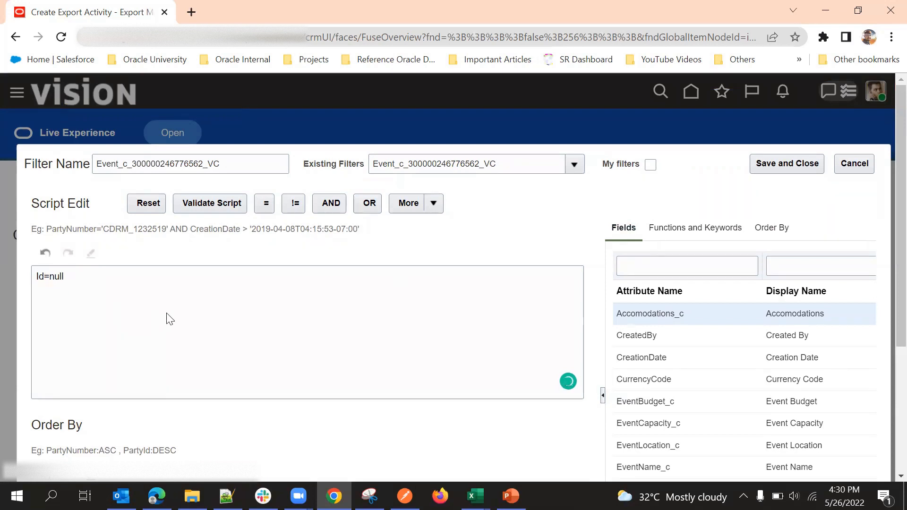
{"action": "type", "text": "!"}
- Validate the corrected filter script, then save and close the Event object's filter
{"action": "left_click", "coordinate": [207, 203]}
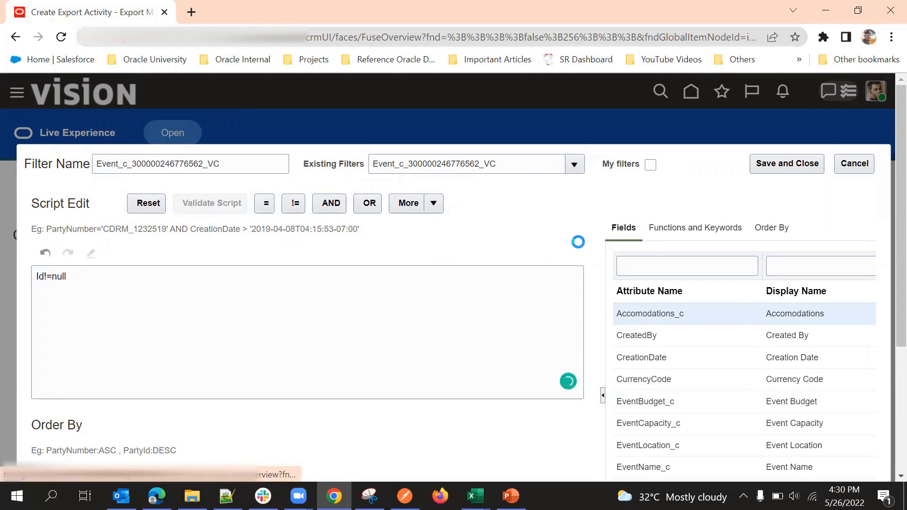
{"action": "left_click", "coordinate": [481, 199]}
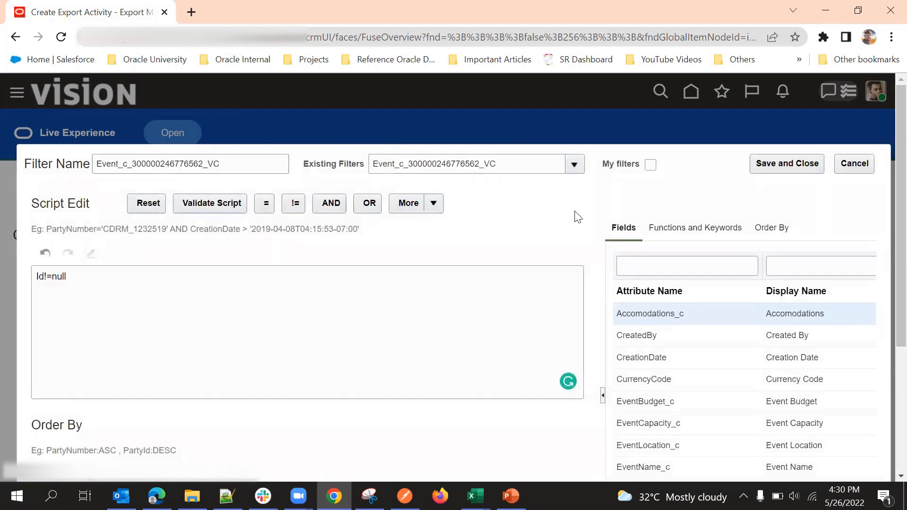
{"action": "left_click", "coordinate": [779, 164]}
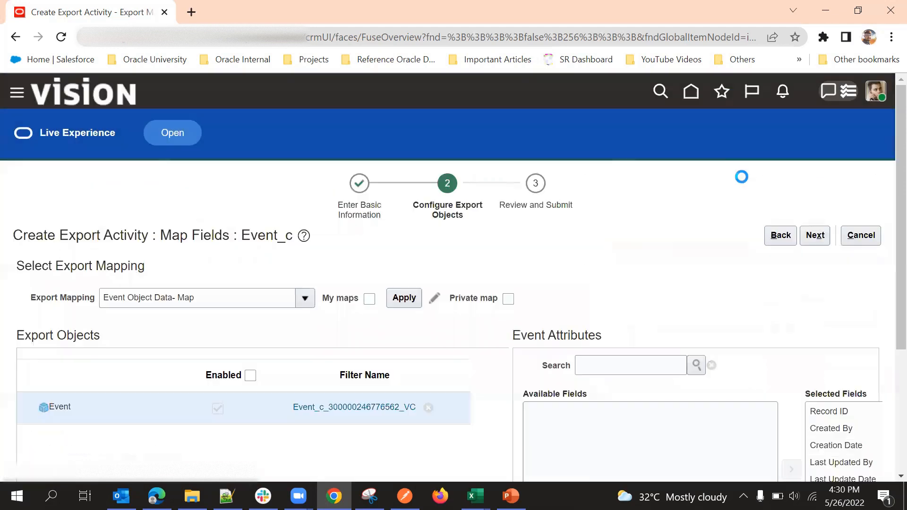
{"action": "scroll", "coordinate": [689, 255], "scroll_direction": "down", "scroll_amount": 2}
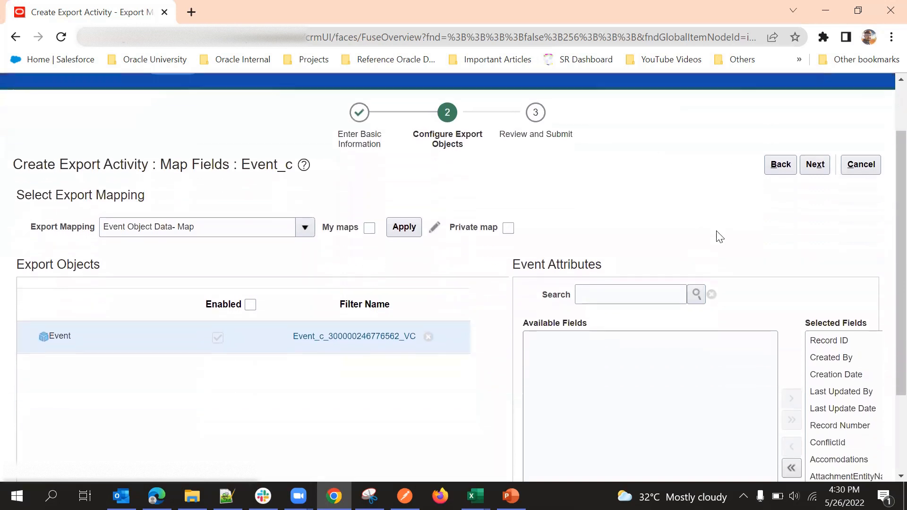
- Advance to the final stage, review the activity's summary, mapping, output file and schedule settings, and submit the export activity
{"action": "left_click", "coordinate": [815, 170]}
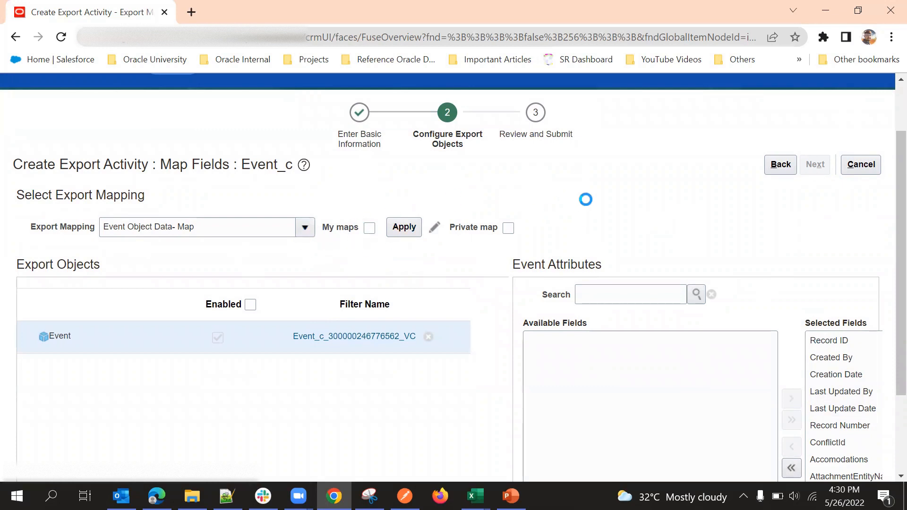
{"action": "scroll", "coordinate": [586, 206], "scroll_direction": "down", "scroll_amount": 3}
{"action": "scroll", "coordinate": [586, 205], "scroll_direction": "up", "scroll_amount": 3}
{"action": "scroll", "coordinate": [558, 195], "scroll_direction": "up", "scroll_amount": 2}
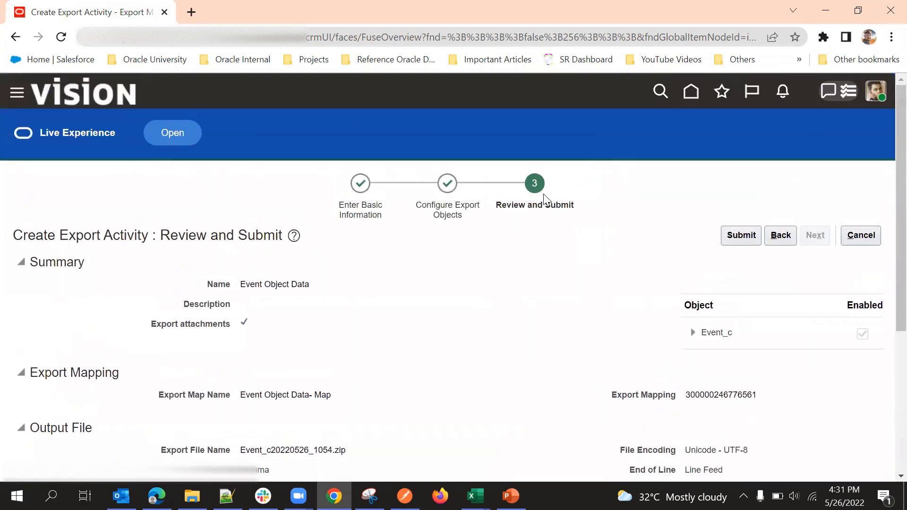
{"action": "scroll", "coordinate": [544, 196], "scroll_direction": "down", "scroll_amount": 3}
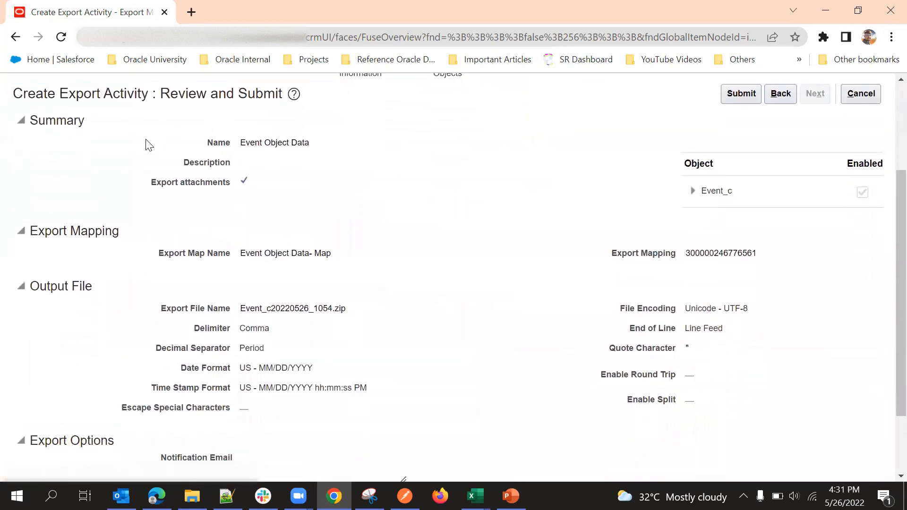
{"action": "scroll", "coordinate": [522, 190], "scroll_direction": "up", "scroll_amount": 2}
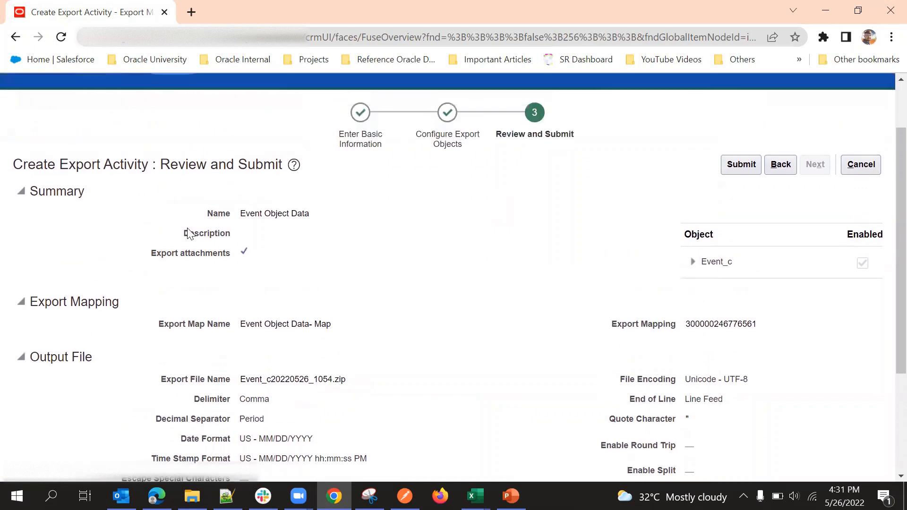
{"action": "scroll", "coordinate": [289, 204], "scroll_direction": "down", "scroll_amount": 3}
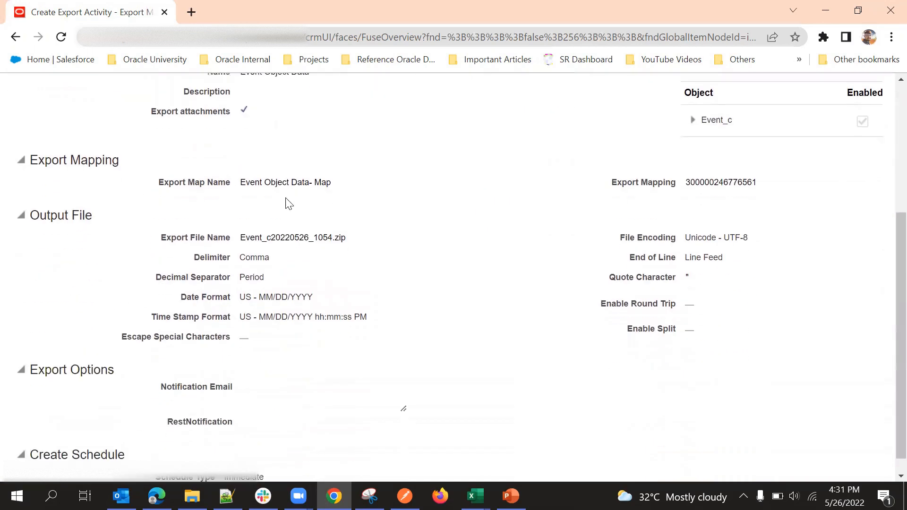
{"action": "scroll", "coordinate": [273, 224], "scroll_direction": "down", "scroll_amount": 1}
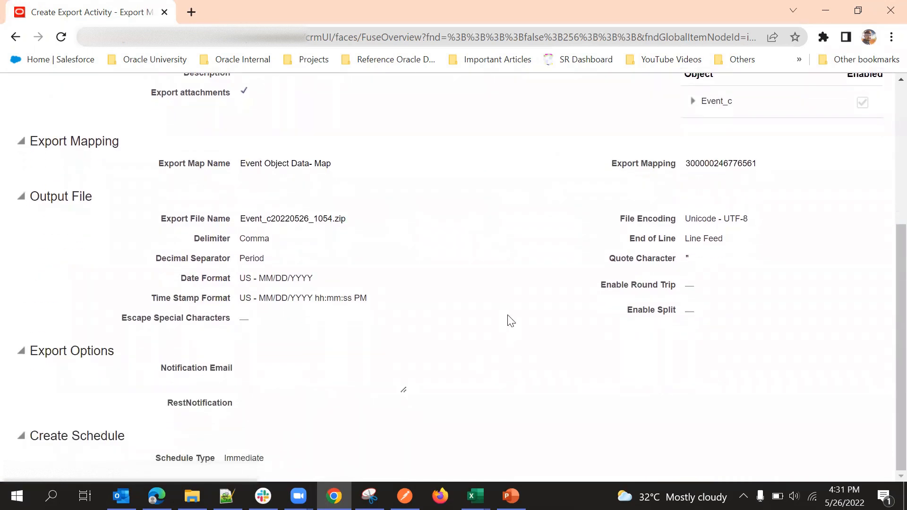
{"action": "scroll", "coordinate": [509, 321], "scroll_direction": "up", "scroll_amount": 5}
{"action": "left_click", "coordinate": [737, 236]}
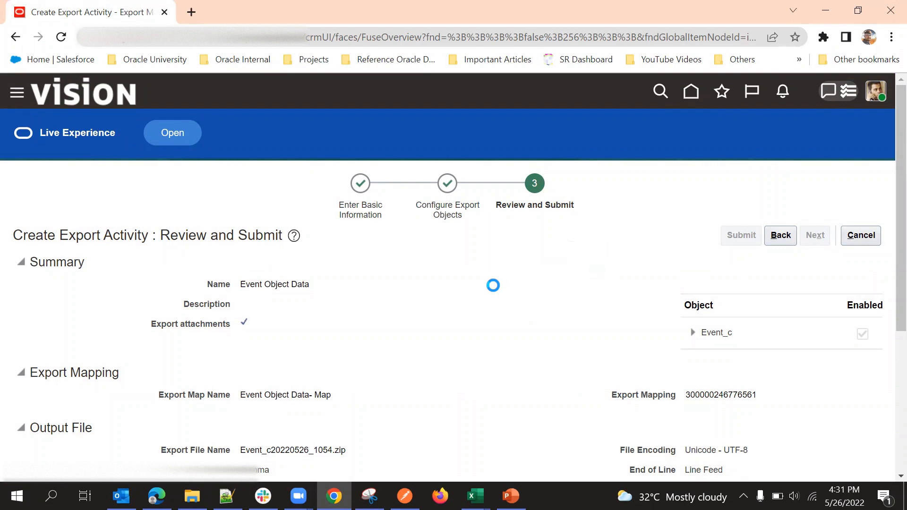
{"action": "scroll", "coordinate": [503, 284], "scroll_direction": "down", "scroll_amount": 4}
{"action": "scroll", "coordinate": [506, 273], "scroll_direction": "up", "scroll_amount": 4}
{"action": "scroll", "coordinate": [506, 279], "scroll_direction": "down", "scroll_amount": 3}
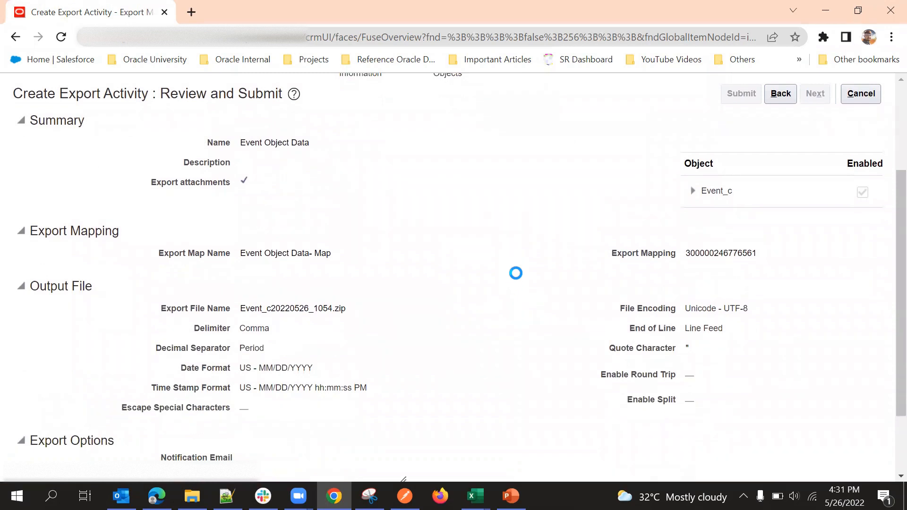
{"action": "scroll", "coordinate": [513, 279], "scroll_direction": "up", "scroll_amount": 3}
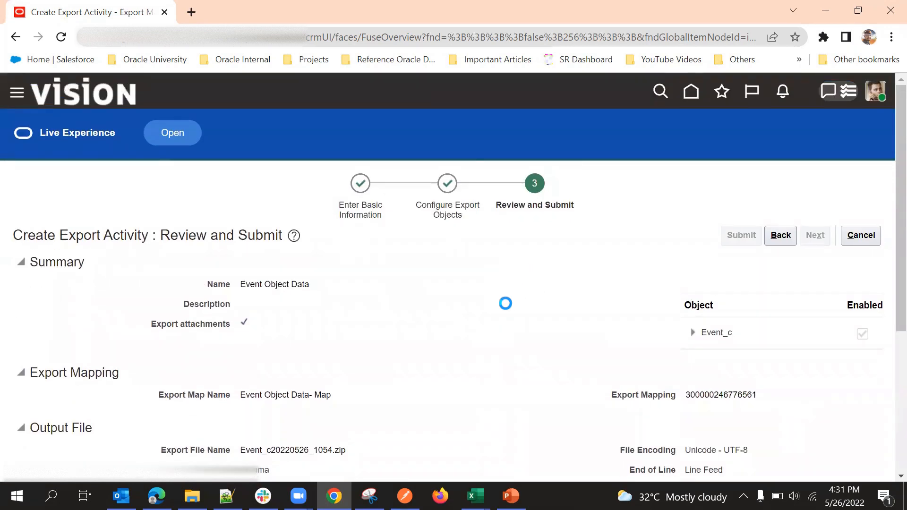
{"action": "scroll", "coordinate": [502, 271], "scroll_direction": "down", "scroll_amount": 4}
{"action": "scroll", "coordinate": [498, 243], "scroll_direction": "up", "scroll_amount": 4}
{"action": "scroll", "coordinate": [486, 253], "scroll_direction": "down", "scroll_amount": 4}
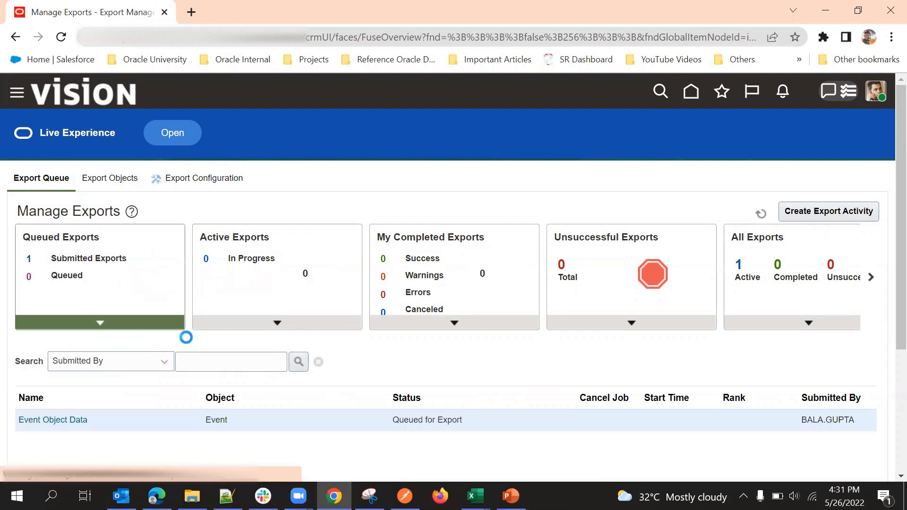
- Refresh the export queue and open the status page of the Event Object Data activity
{"action": "scroll", "coordinate": [178, 389], "scroll_direction": "down", "scroll_amount": 2}
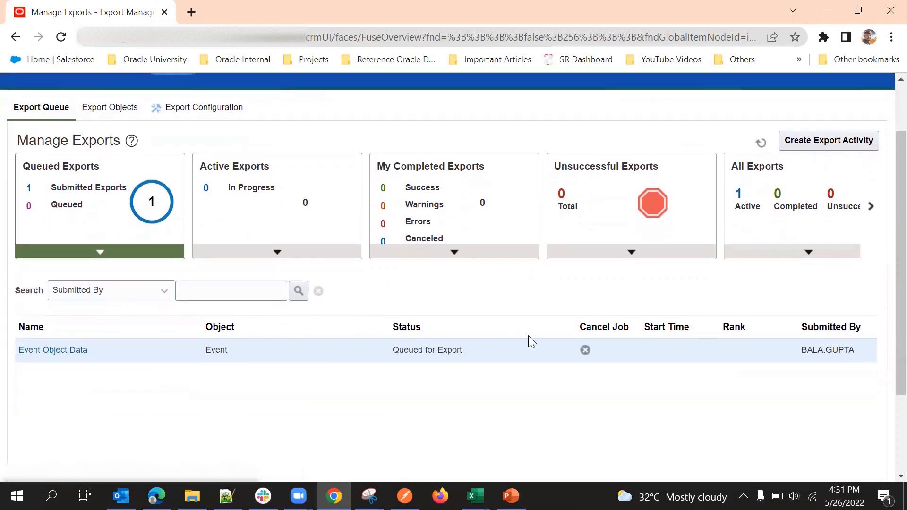
{"action": "scroll", "coordinate": [468, 293], "scroll_direction": "up", "scroll_amount": 2}
{"action": "left_click", "coordinate": [761, 212]}
{"action": "scroll", "coordinate": [547, 196], "scroll_direction": "down", "scroll_amount": 4}
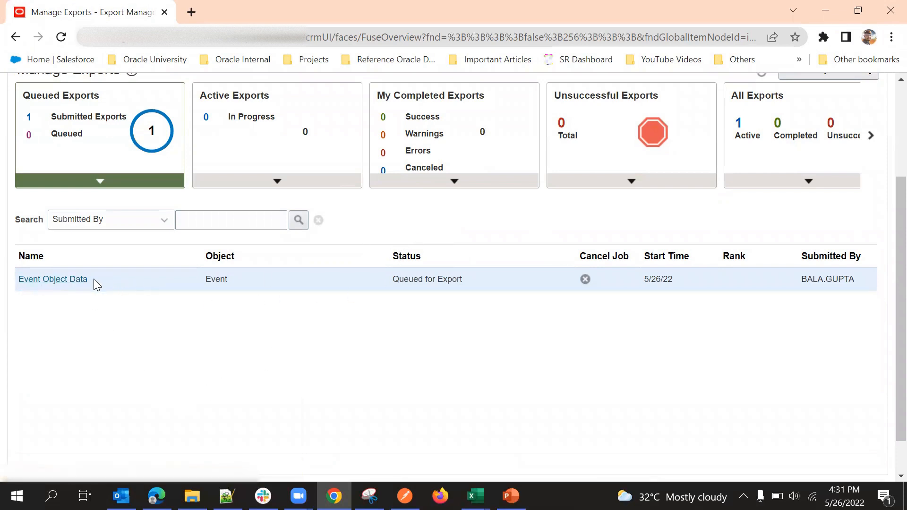
{"action": "left_click", "coordinate": [59, 279]}
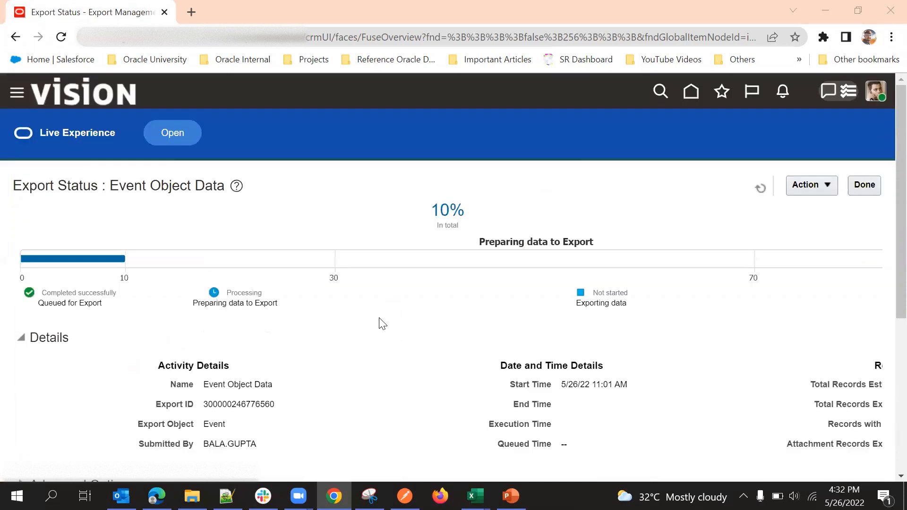
- Examine the export's progress stages, activity details and record details, and refresh the status
{"action": "scroll", "coordinate": [446, 270], "scroll_direction": "down", "scroll_amount": 3}
{"action": "scroll", "coordinate": [446, 276], "scroll_direction": "up", "scroll_amount": 3}
{"action": "scroll", "coordinate": [444, 222], "scroll_direction": "down", "scroll_amount": 2}
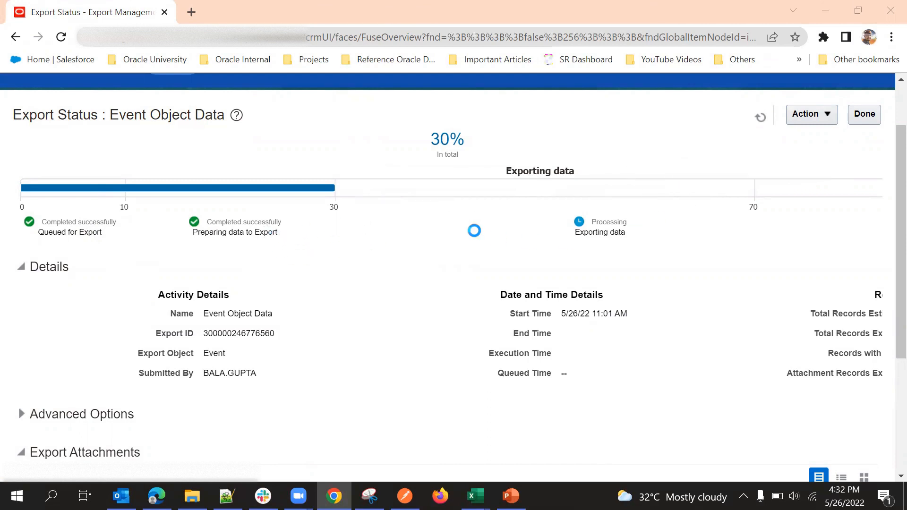
{"action": "scroll", "coordinate": [576, 285], "scroll_direction": "down", "scroll_amount": 1}
{"action": "scroll", "coordinate": [779, 224], "scroll_direction": "up", "scroll_amount": 1}
{"action": "scroll", "coordinate": [675, 407], "scroll_direction": "down", "scroll_amount": 4}
{"action": "left_click_drag", "start_coordinate": [699, 463], "coordinate": [874, 464]}
{"action": "scroll", "coordinate": [594, 211], "scroll_direction": "up", "scroll_amount": 4}
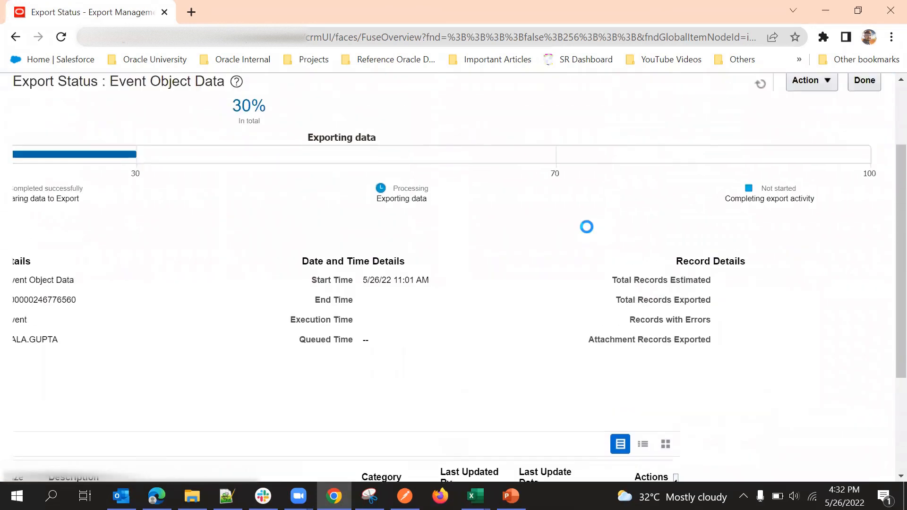
{"action": "scroll", "coordinate": [587, 227], "scroll_direction": "up", "scroll_amount": 1}
{"action": "left_click", "coordinate": [760, 135]}
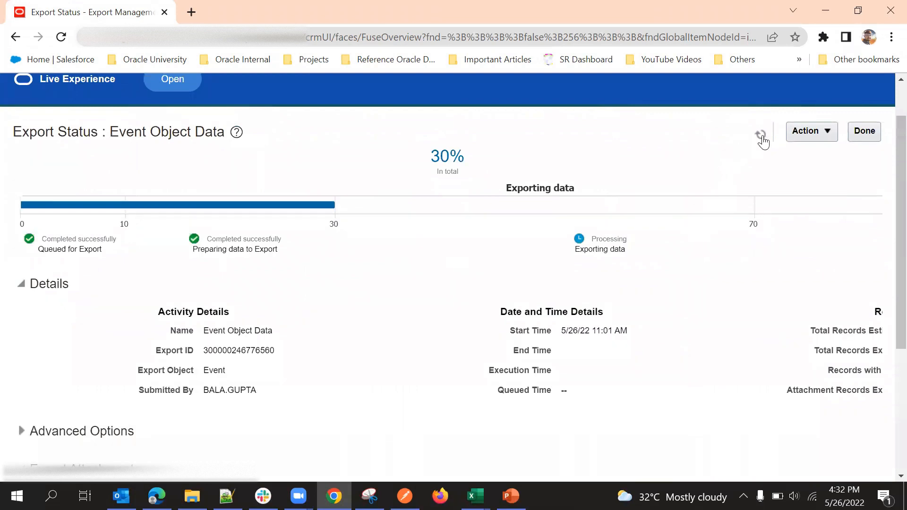
- Check the full width of the status page, including Export Attachments, and refresh the export status again
{"action": "scroll", "coordinate": [694, 320], "scroll_direction": "down", "scroll_amount": 4}
{"action": "left_click_drag", "start_coordinate": [674, 464], "coordinate": [822, 474]}
{"action": "scroll", "coordinate": [596, 237], "scroll_direction": "up", "scroll_amount": 1}
{"action": "scroll", "coordinate": [600, 246], "scroll_direction": "up", "scroll_amount": 2}
{"action": "scroll", "coordinate": [610, 280], "scroll_direction": "down", "scroll_amount": 3}
{"action": "scroll", "coordinate": [675, 402], "scroll_direction": "left", "scroll_amount": 3}
{"action": "scroll", "coordinate": [674, 401], "scroll_direction": "up", "scroll_amount": 5}
{"action": "left_click", "coordinate": [761, 136]}
- Check the processing stages and the Export Attachments section for an output file, and refresh the status
{"action": "scroll", "coordinate": [571, 139], "scroll_direction": "down", "scroll_amount": 3}
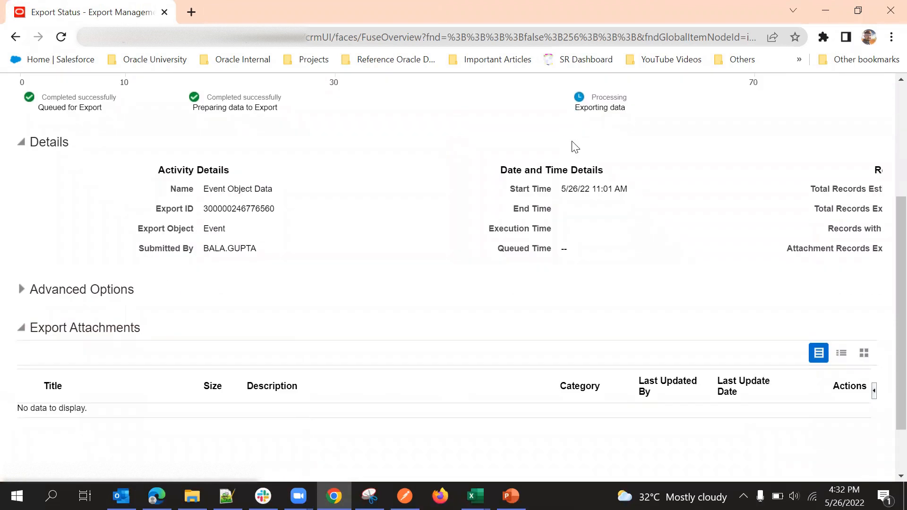
{"action": "scroll", "coordinate": [574, 147], "scroll_direction": "down", "scroll_amount": 2}
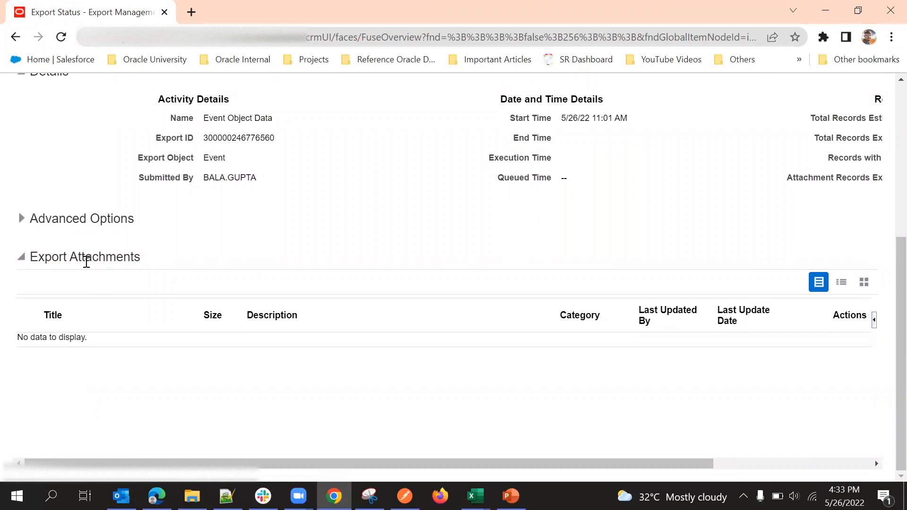
{"action": "scroll", "coordinate": [419, 249], "scroll_direction": "up", "scroll_amount": 3}
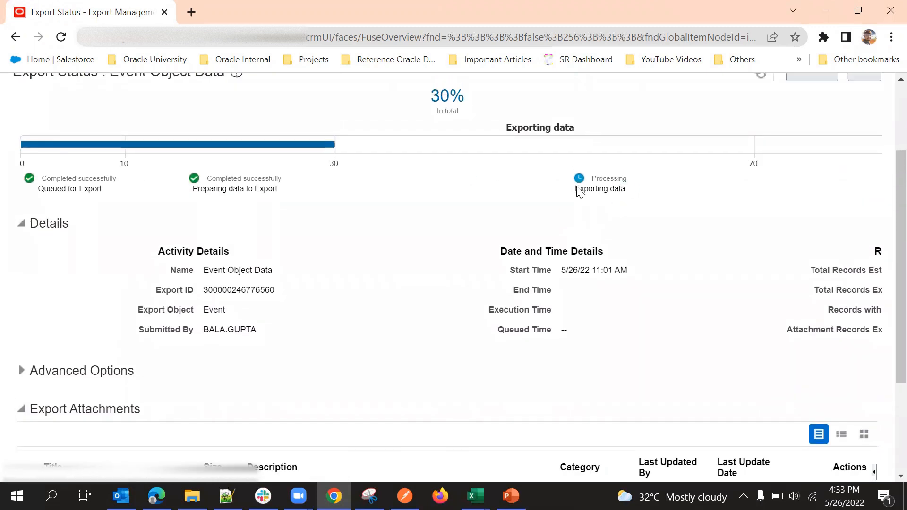
{"action": "scroll", "coordinate": [779, 227], "scroll_direction": "up", "scroll_amount": 2}
{"action": "scroll", "coordinate": [315, 396], "scroll_direction": "down", "scroll_amount": 4}
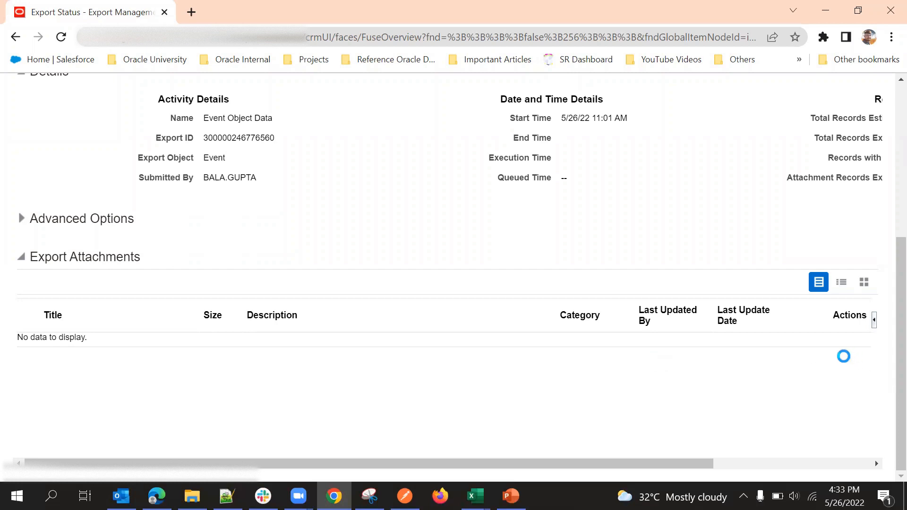
{"action": "scroll", "coordinate": [684, 209], "scroll_direction": "up", "scroll_amount": 5}
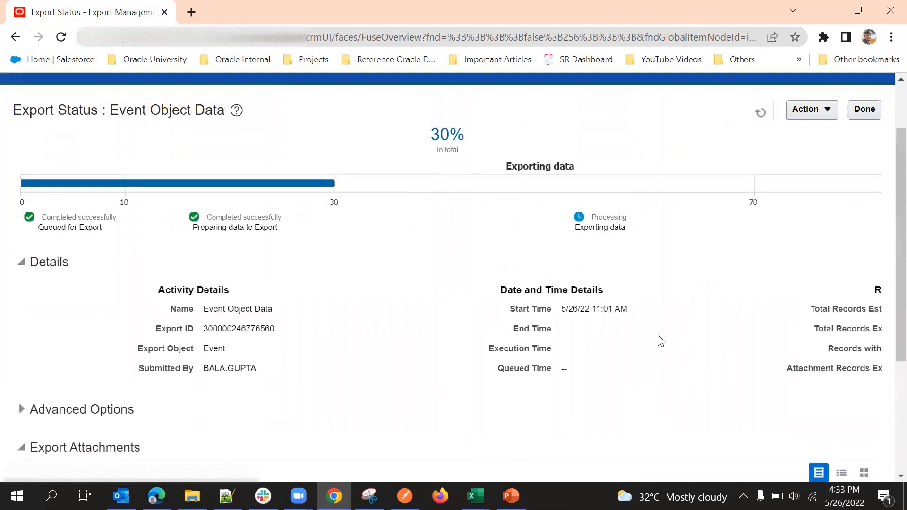
{"action": "left_click", "coordinate": [760, 136]}
- Keep checking and refreshing the Event Object Data export status until the activity completes
{"action": "scroll", "coordinate": [694, 350], "scroll_direction": "down", "scroll_amount": 5}
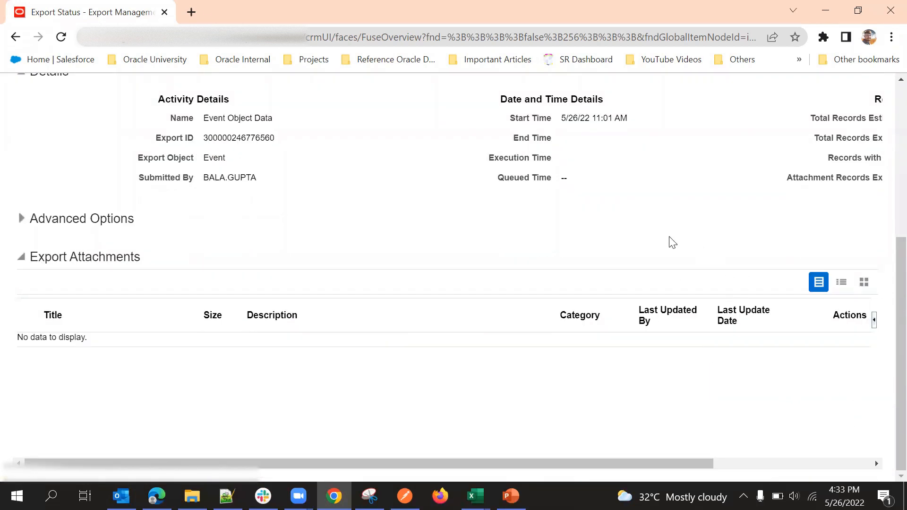
{"action": "scroll", "coordinate": [651, 228], "scroll_direction": "up", "scroll_amount": 2}
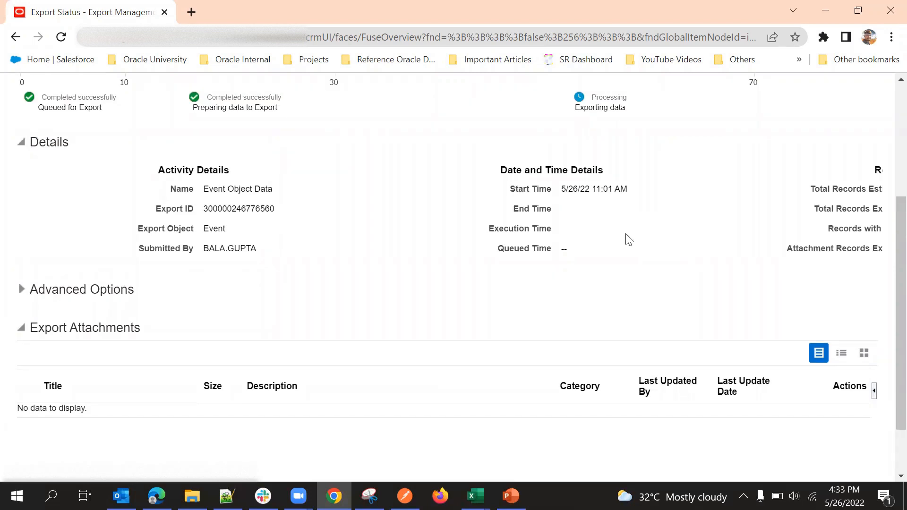
{"action": "scroll", "coordinate": [812, 370], "scroll_direction": "down", "scroll_amount": 2}
{"action": "scroll", "coordinate": [788, 242], "scroll_direction": "up", "scroll_amount": 5}
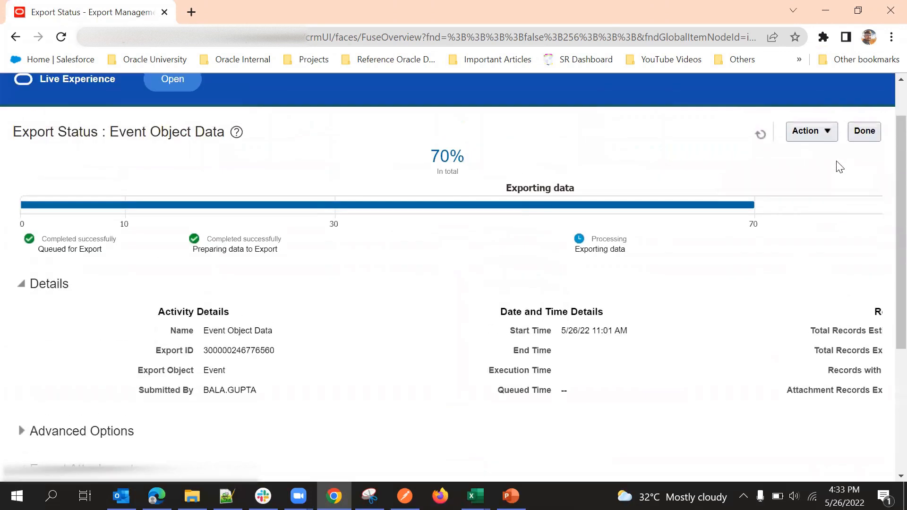
{"action": "left_click", "coordinate": [765, 135]}
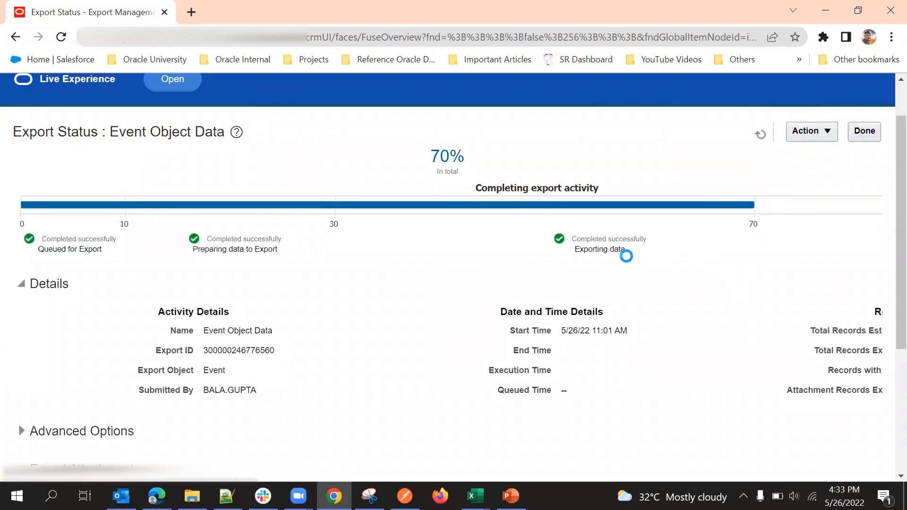
{"action": "scroll", "coordinate": [711, 252], "scroll_direction": "down", "scroll_amount": 1}
{"action": "scroll", "coordinate": [711, 252], "scroll_direction": "down", "scroll_amount": 3}
{"action": "scroll", "coordinate": [722, 232], "scroll_direction": "up", "scroll_amount": 3}
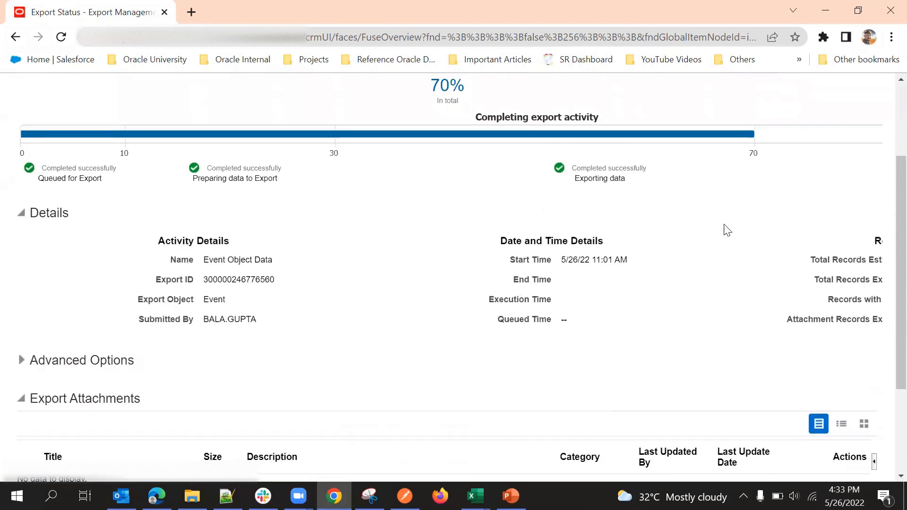
{"action": "scroll", "coordinate": [779, 175], "scroll_direction": "up", "scroll_amount": 3}
{"action": "left_click", "coordinate": [760, 189]}
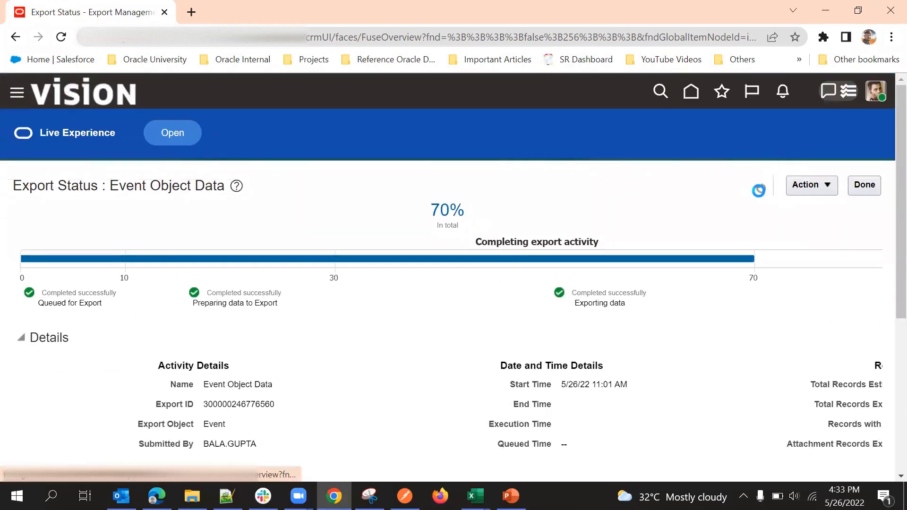
{"action": "left_click", "coordinate": [760, 188]}
{"action": "left_click", "coordinate": [760, 189]}
- Download the exported data file Event_c20220526_1054.zip from Export Attachments to the Downloads folder
{"action": "scroll", "coordinate": [699, 205], "scroll_direction": "down", "scroll_amount": 1}
{"action": "scroll", "coordinate": [699, 205], "scroll_direction": "down", "scroll_amount": 5}
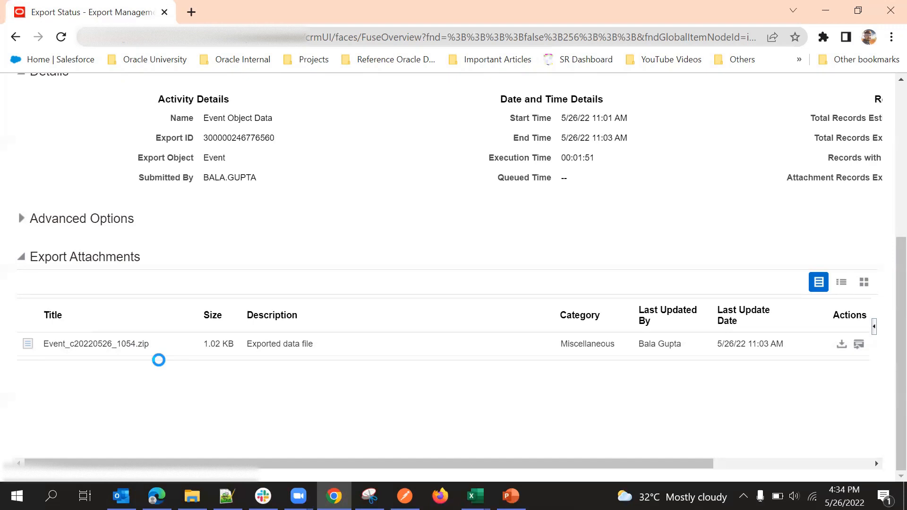
{"action": "left_click", "coordinate": [842, 344]}
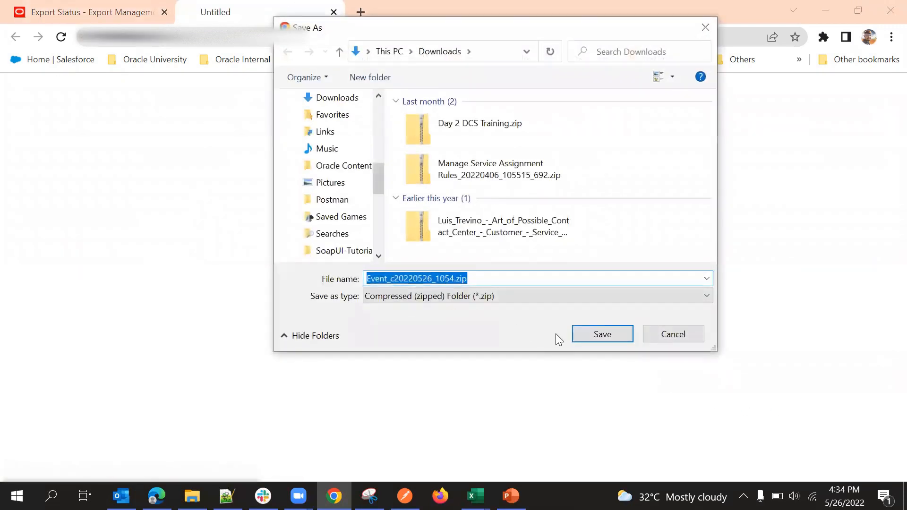
{"action": "left_click", "coordinate": [596, 339]}
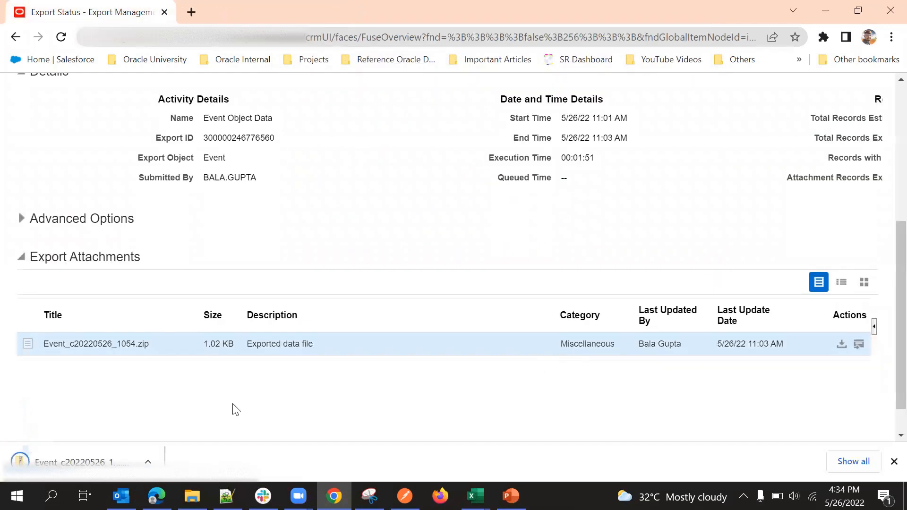
- Open the downloaded archive, its nested Event_c.zip and the Event_c_1_1_001.csv file inside in Excel
{"action": "left_click", "coordinate": [101, 461]}
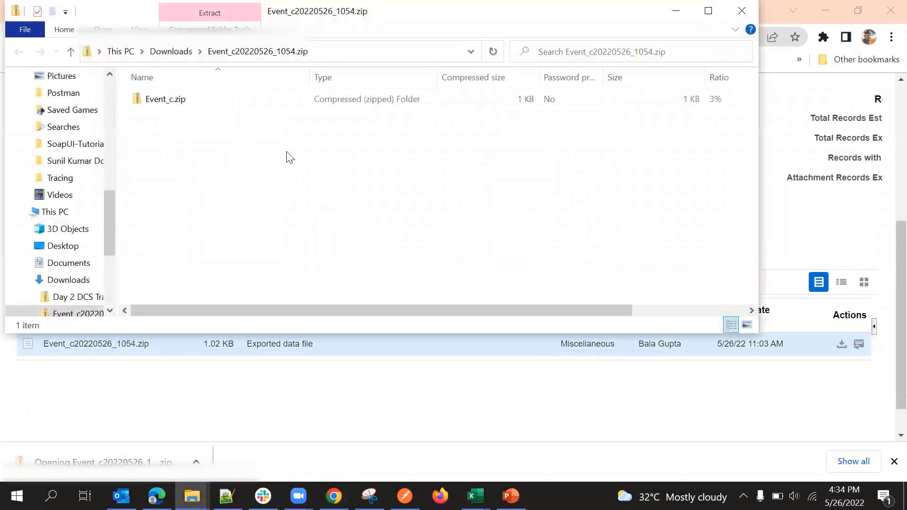
{"action": "double_click", "coordinate": [280, 99]}
{"action": "double_click", "coordinate": [276, 99]}
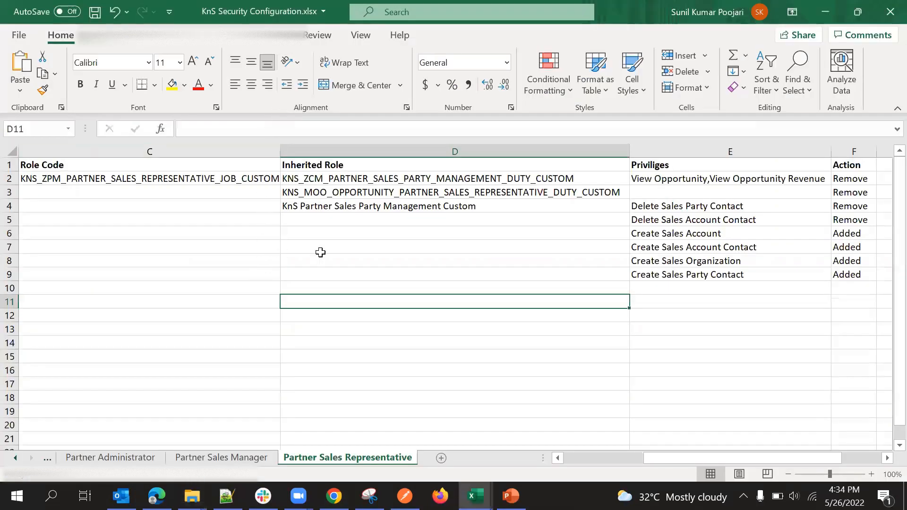
{"action": "left_click", "coordinate": [335, 265]}
{"action": "left_click", "coordinate": [315, 270]}
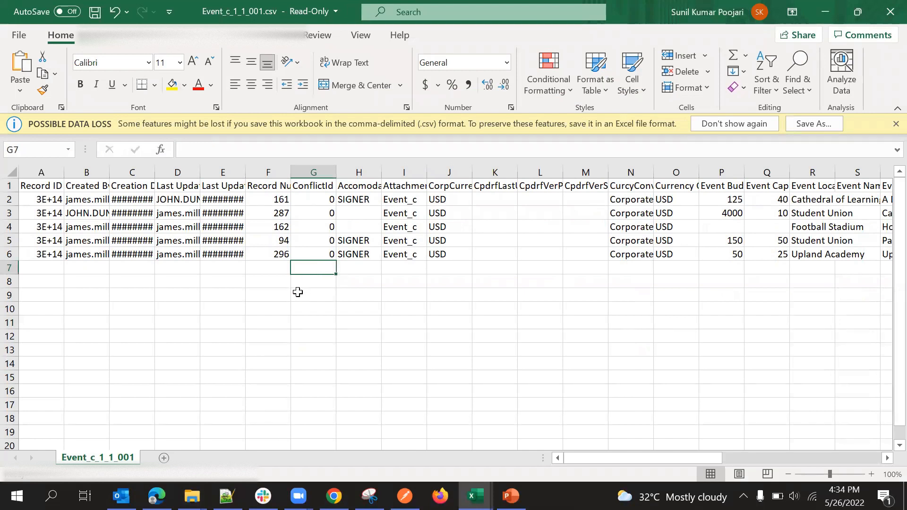
- Look over the exported Event records and their columns in the CSV sheet
{"action": "left_click", "coordinate": [81, 223]}
{"action": "scroll", "coordinate": [425, 274], "scroll_direction": "down", "scroll_amount": 2}
{"action": "scroll", "coordinate": [431, 273], "scroll_direction": "up", "scroll_amount": 2}
{"action": "left_click", "coordinate": [254, 253]}
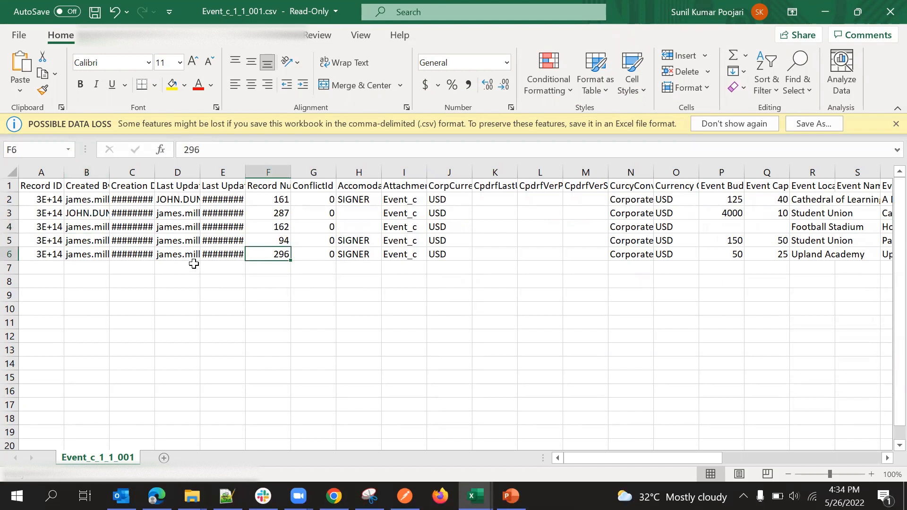
- Autofit all column widths of the exported Event CSV sheet to their contents
{"action": "left_click", "coordinate": [14, 172]}
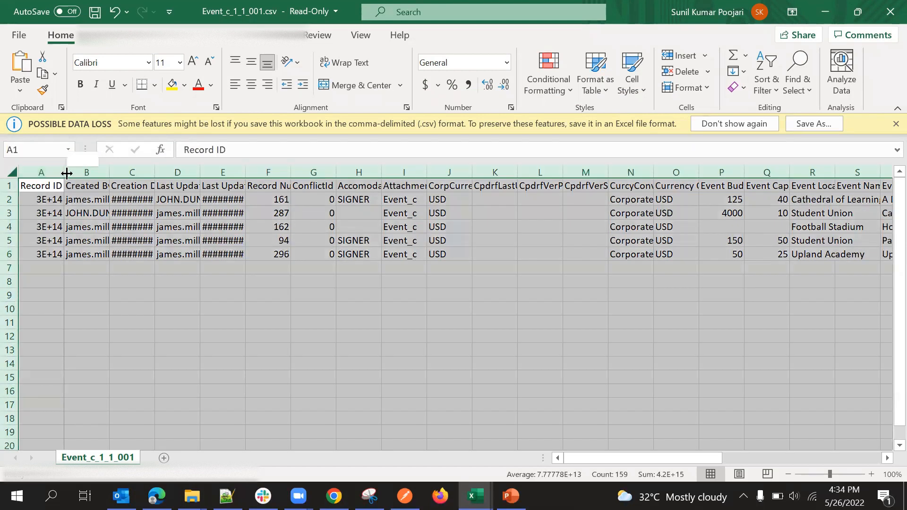
{"action": "double_click", "coordinate": [65, 172]}
{"action": "left_click", "coordinate": [154, 250]}
{"action": "left_click", "coordinate": [35, 185]}
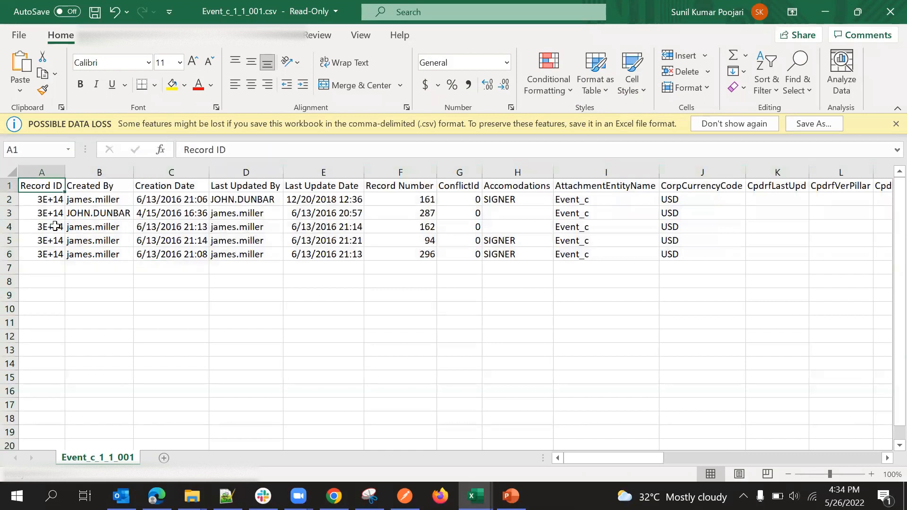
- Examine the exported Event records, including the creation and last-update details, across all columns of the sheet
{"action": "left_click", "coordinate": [96, 182]}
{"action": "left_click", "coordinate": [142, 199]}
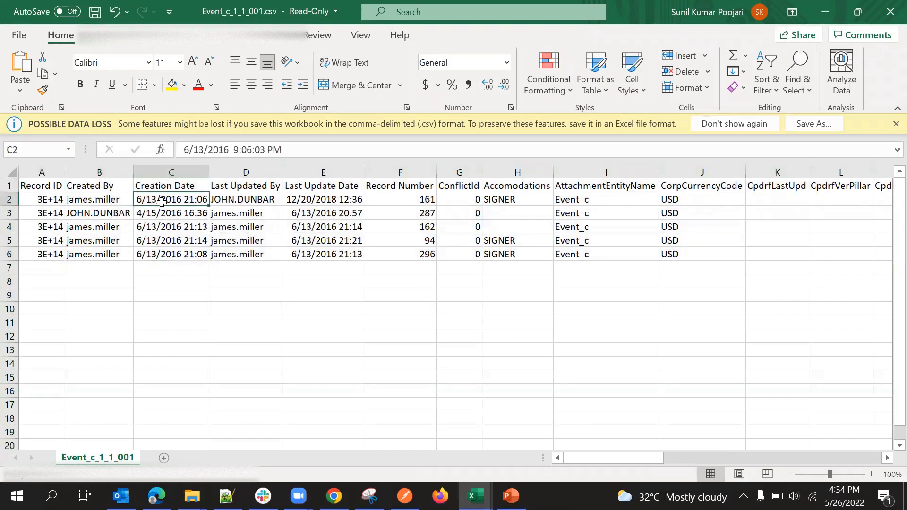
{"action": "left_click", "coordinate": [279, 227]}
{"action": "scroll", "coordinate": [492, 388], "scroll_direction": "right", "scroll_amount": 6}
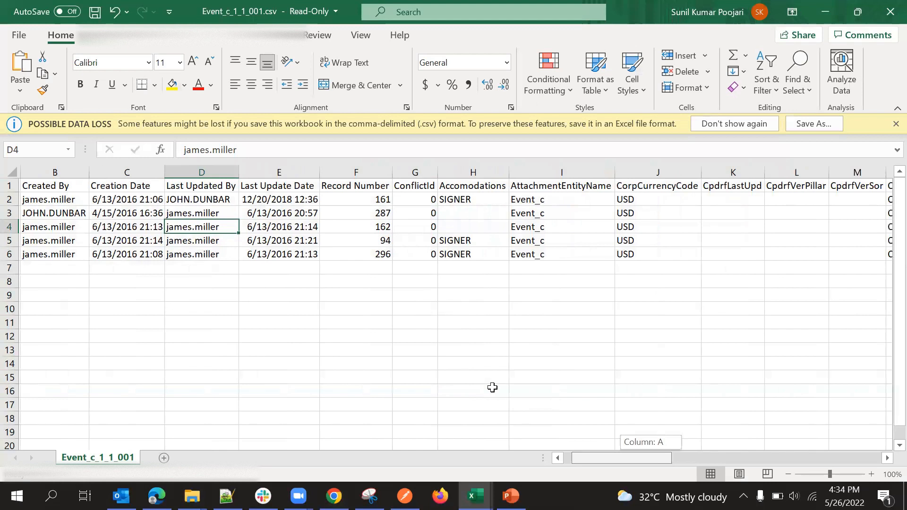
{"action": "scroll", "coordinate": [493, 387], "scroll_direction": "left", "scroll_amount": 5}
{"action": "scroll", "coordinate": [493, 387], "scroll_direction": "left", "scroll_amount": 1}
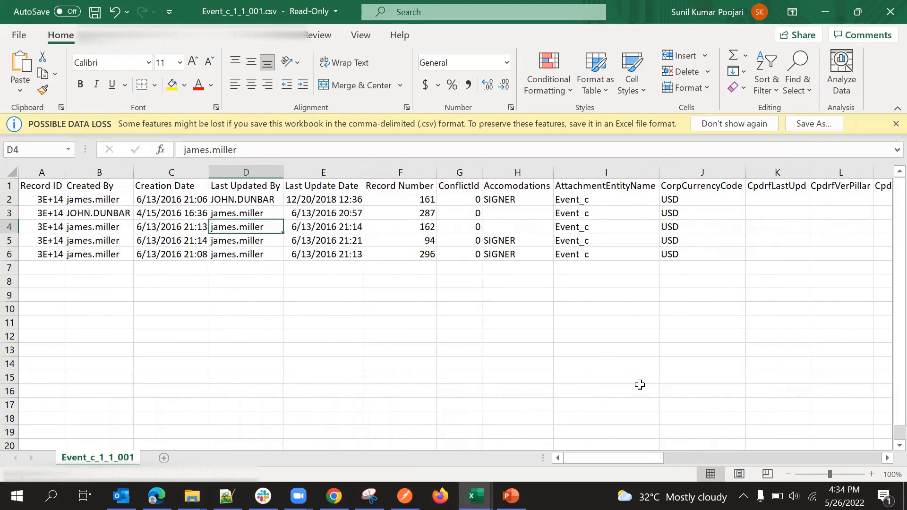
{"action": "scroll", "coordinate": [642, 401], "scroll_direction": "right", "scroll_amount": 5}
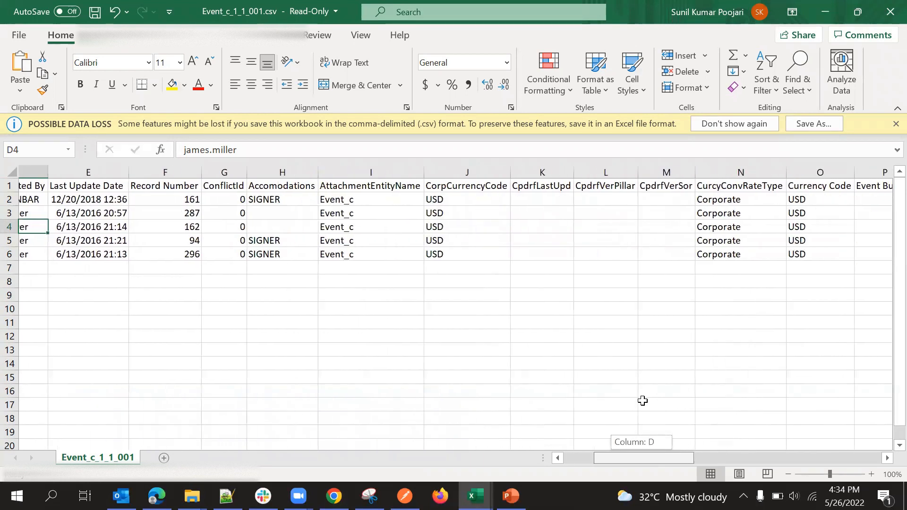
{"action": "left_click_drag", "start_coordinate": [837, 443], "coordinate": [610, 455]}
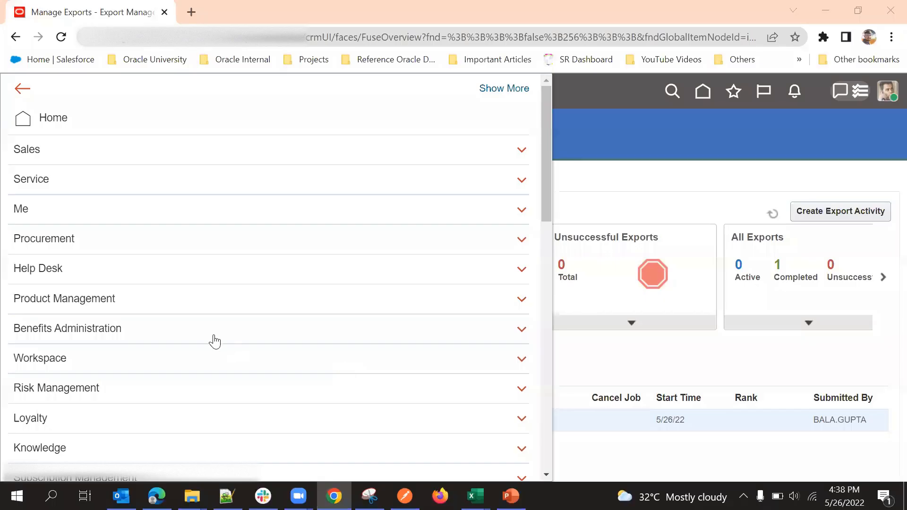
- Switch from Export Management to the Import Management work area among the navigator's tools
{"action": "scroll", "coordinate": [212, 340], "scroll_direction": "down", "scroll_amount": 10}
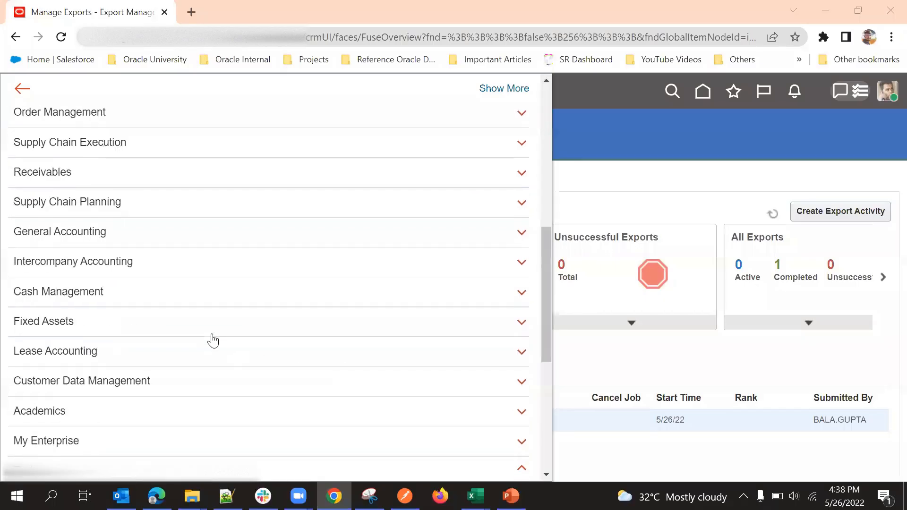
{"action": "scroll", "coordinate": [198, 321], "scroll_direction": "down", "scroll_amount": 3}
{"action": "scroll", "coordinate": [202, 327], "scroll_direction": "down", "scroll_amount": 4}
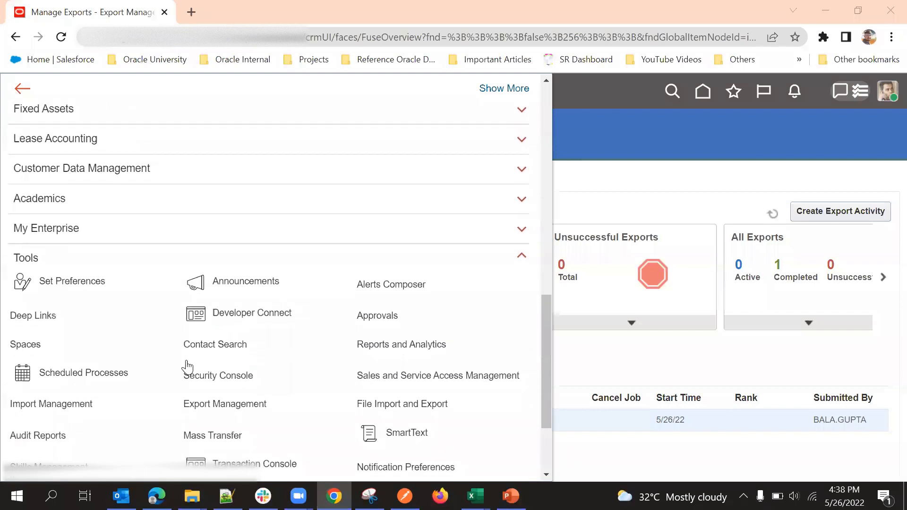
{"action": "scroll", "coordinate": [170, 327], "scroll_direction": "down", "scroll_amount": 1}
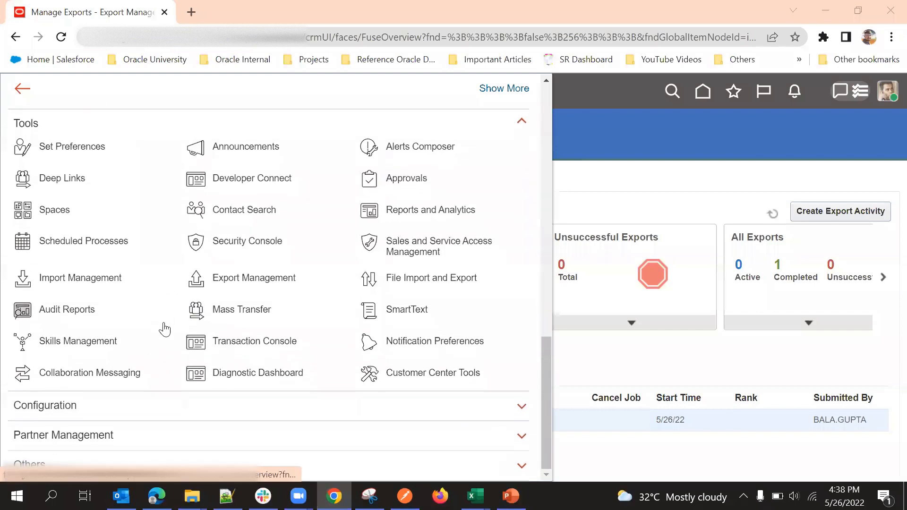
{"action": "left_click", "coordinate": [364, 215]}
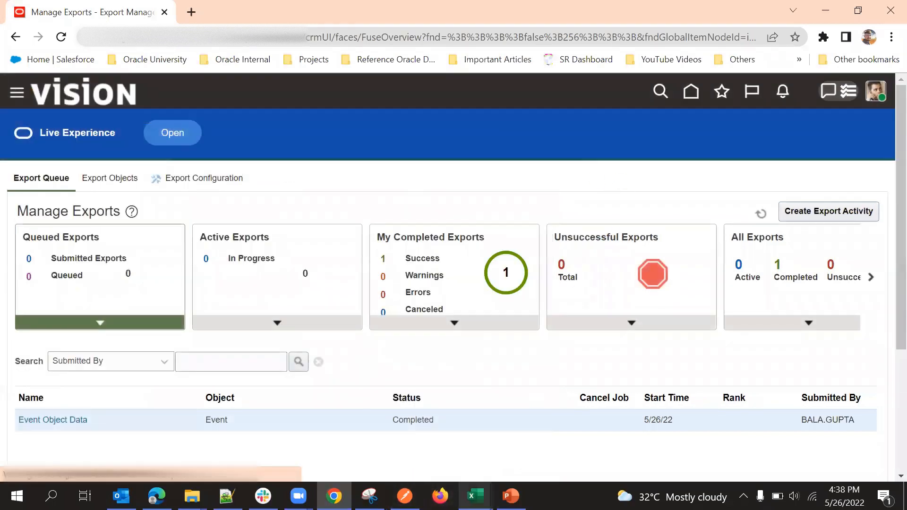
- Switch to Event_c_1_1_001.csv in Excel and autofit the widths of all its columns
{"action": "mouse_move", "coordinate": [475, 496]}
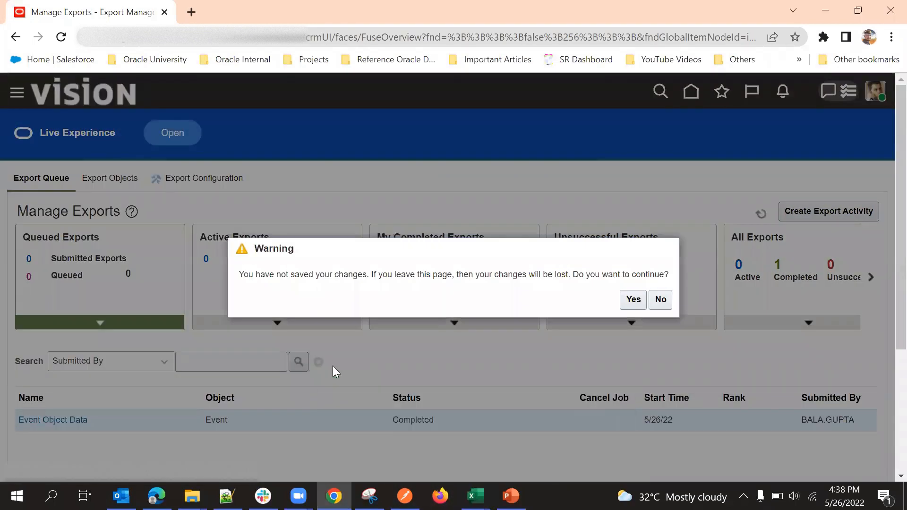
{"action": "key", "text": "alt+Tab"}
{"action": "left_click", "coordinate": [193, 172]}
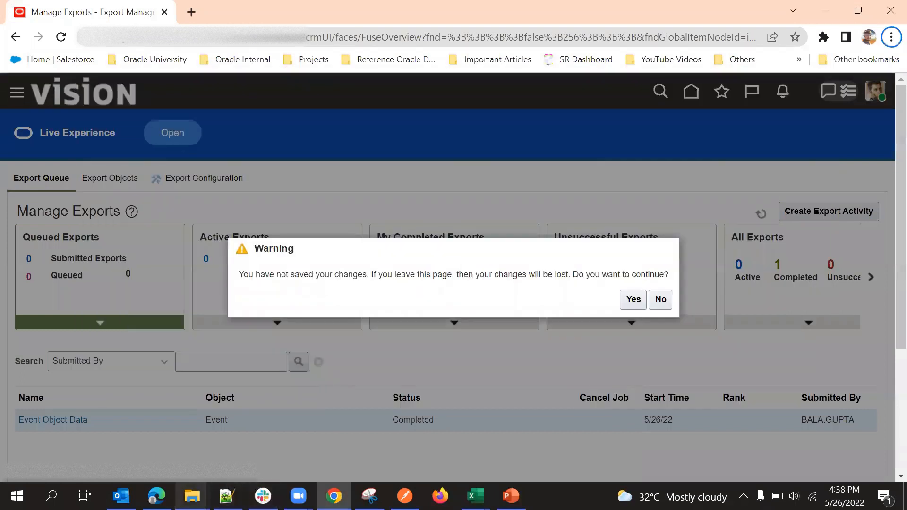
{"action": "mouse_move", "coordinate": [192, 496]}
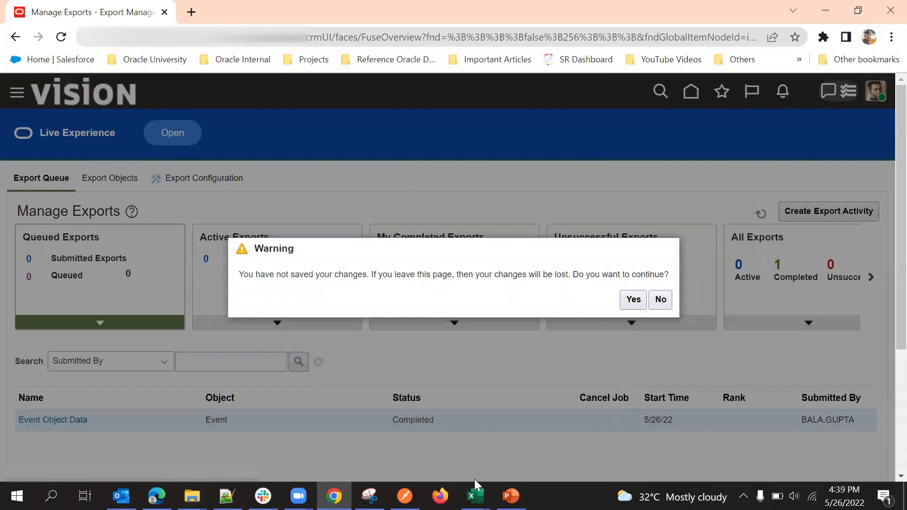
{"action": "left_click", "coordinate": [474, 493]}
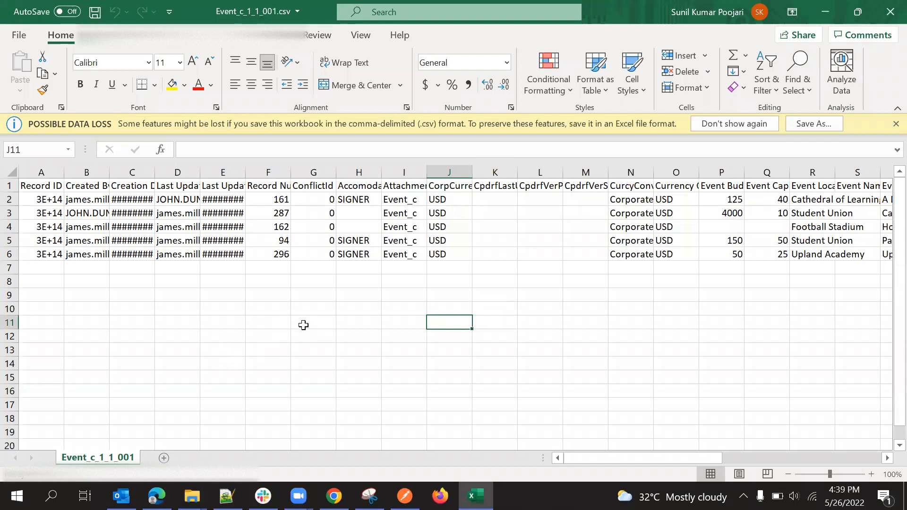
{"action": "left_click", "coordinate": [313, 310]}
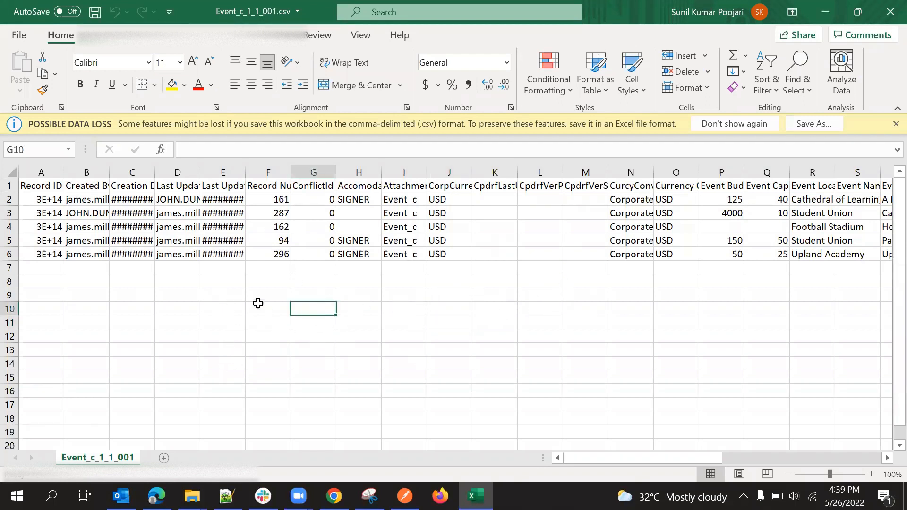
{"action": "left_click", "coordinate": [258, 306]}
{"action": "left_click", "coordinate": [12, 172]}
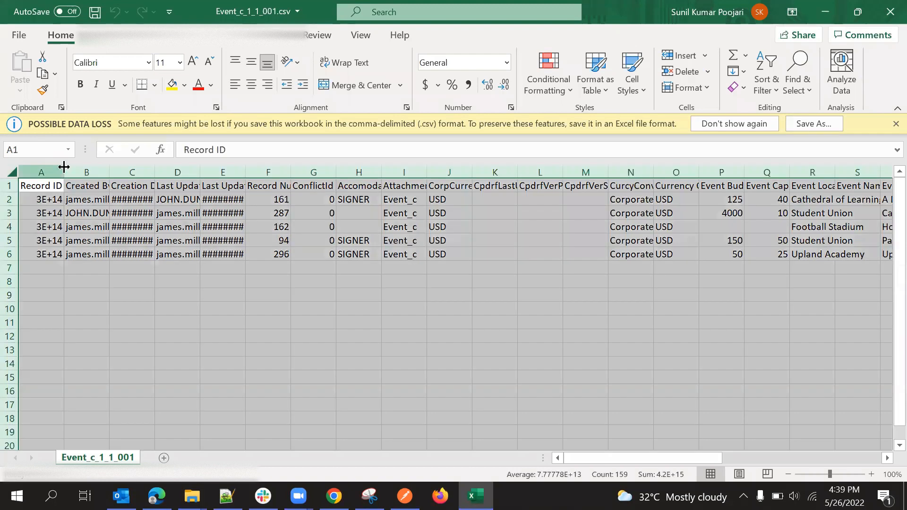
{"action": "double_click", "coordinate": [60, 174]}
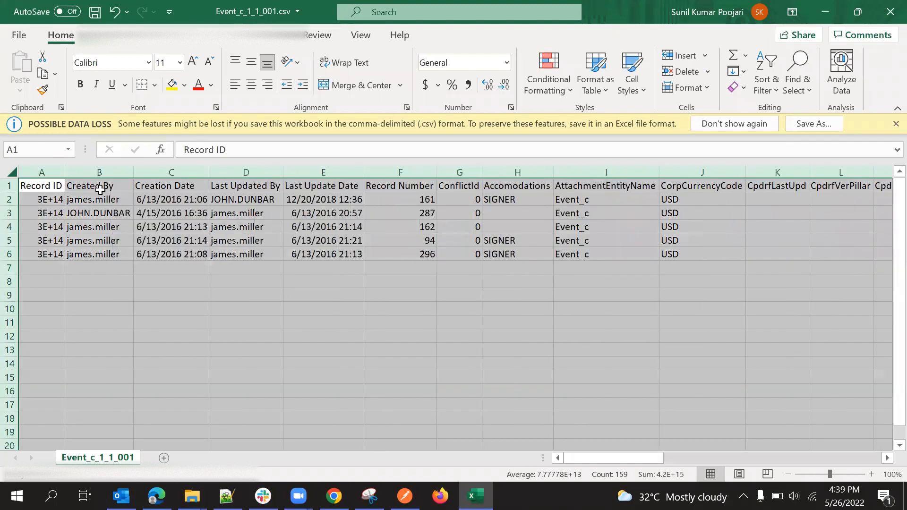
- Review the exported Event records across the sheet, focusing on the Created By column in rows 2 to 6
{"action": "left_click", "coordinate": [211, 240]}
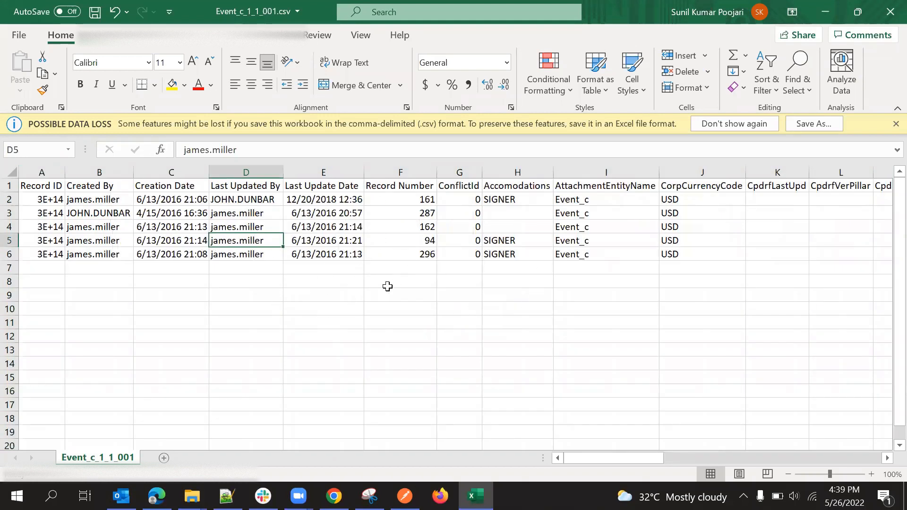
{"action": "scroll", "coordinate": [590, 401], "scroll_direction": "right", "scroll_amount": 10}
{"action": "scroll", "coordinate": [590, 400], "scroll_direction": "left", "scroll_amount": 10}
{"action": "left_click", "coordinate": [100, 172]}
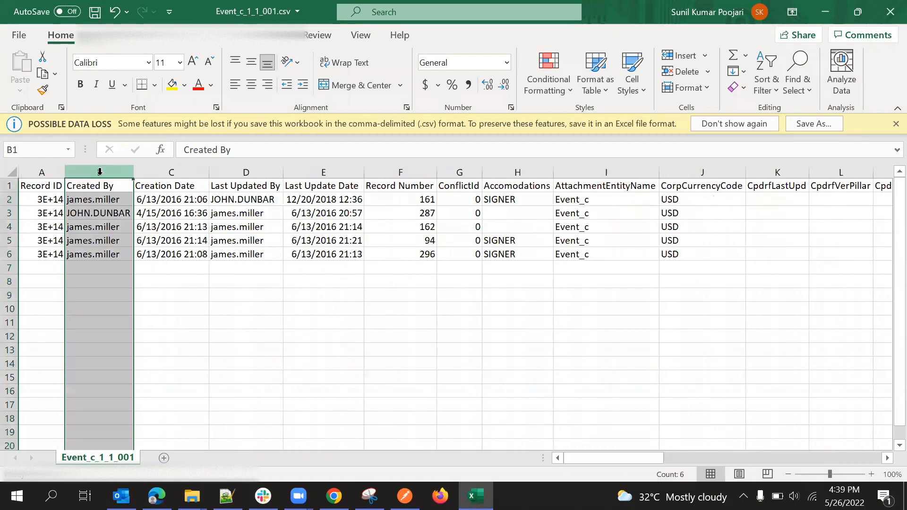
{"action": "left_click", "coordinate": [106, 237]}
{"action": "left_click_drag", "start_coordinate": [108, 201], "coordinate": [117, 254]}
{"action": "left_click", "coordinate": [300, 296]}
{"action": "left_click", "coordinate": [220, 308]}
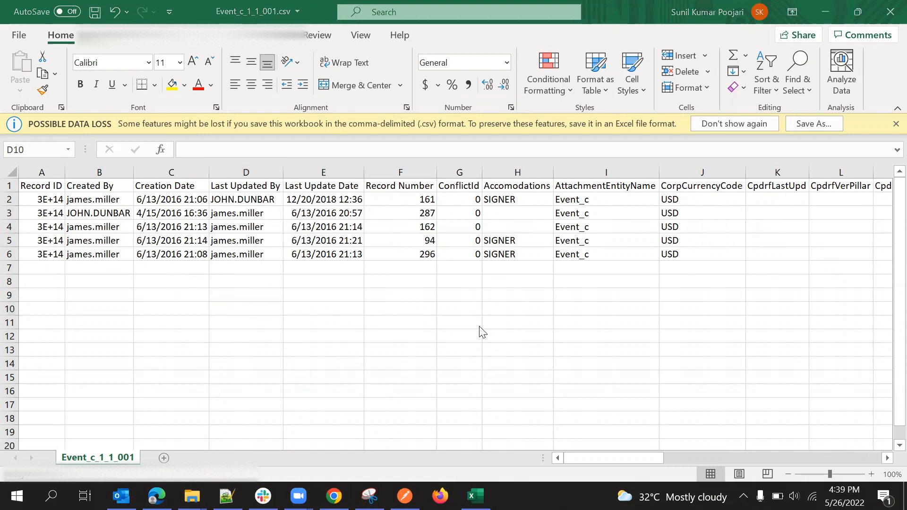
- Return to the browser and agree to leave the Manage Exports page without saving, continuing to Import Management
{"action": "key", "text": "alt+Tab"}
{"action": "key", "text": "alt+Tab"}
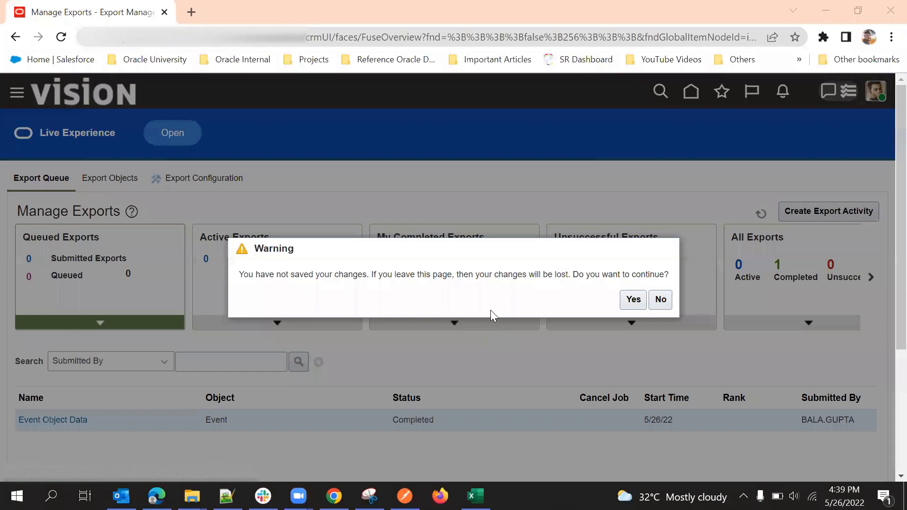
{"action": "left_click", "coordinate": [633, 302]}
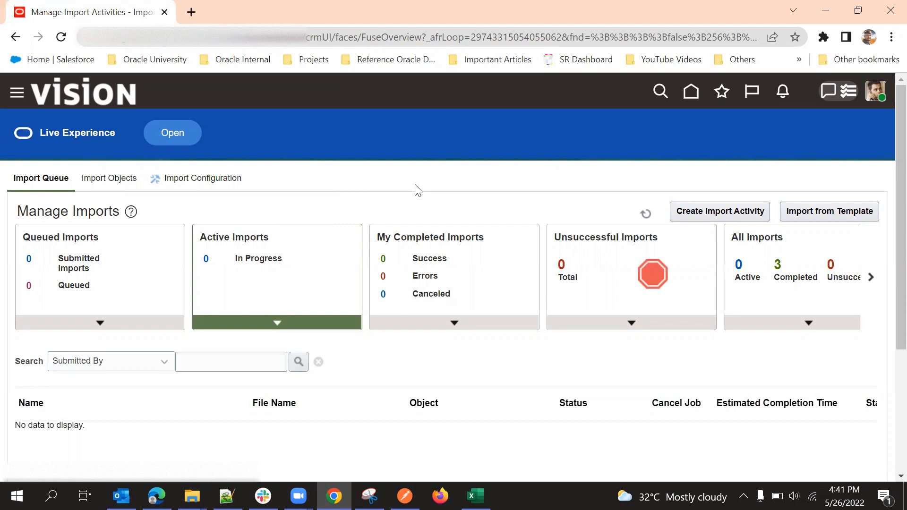
- Show the import objects and filter them by the display name Event
{"action": "left_click", "coordinate": [115, 179]}
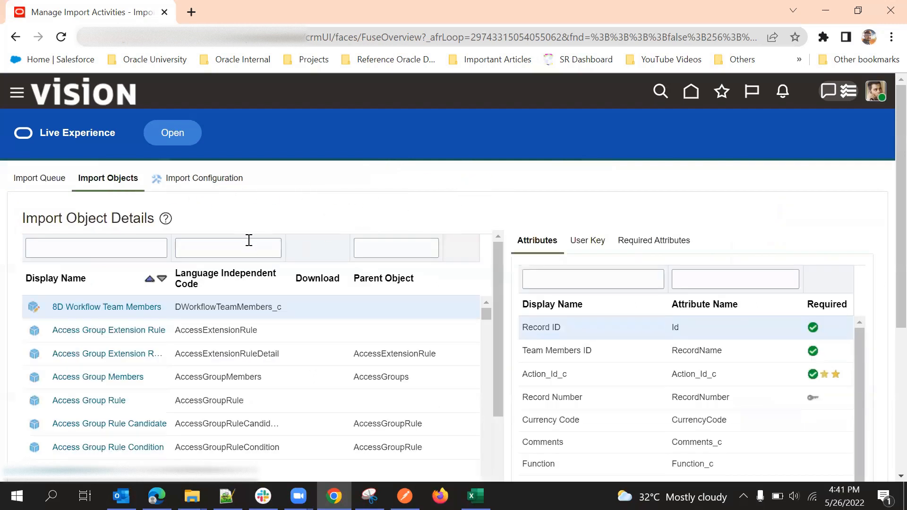
{"action": "scroll", "coordinate": [418, 172], "scroll_direction": "down", "scroll_amount": 2}
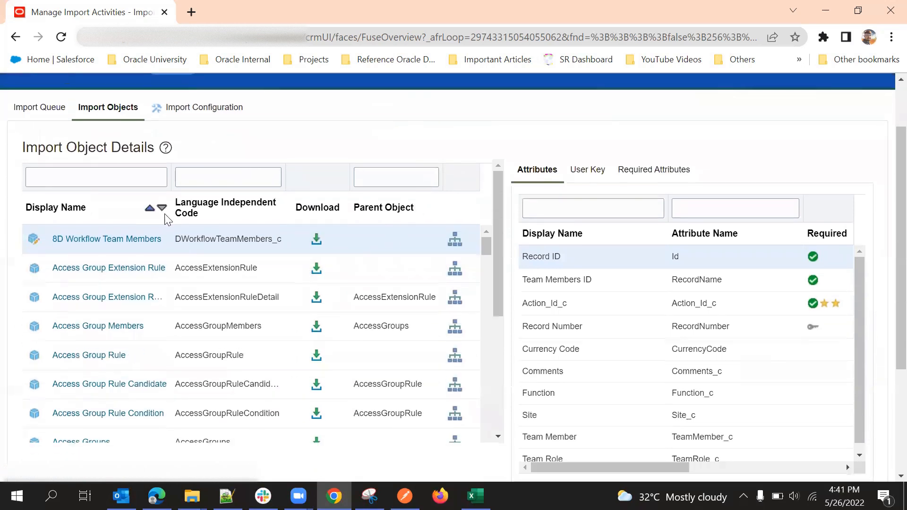
{"action": "left_click", "coordinate": [153, 182]}
{"action": "type", "text": "Ev"}
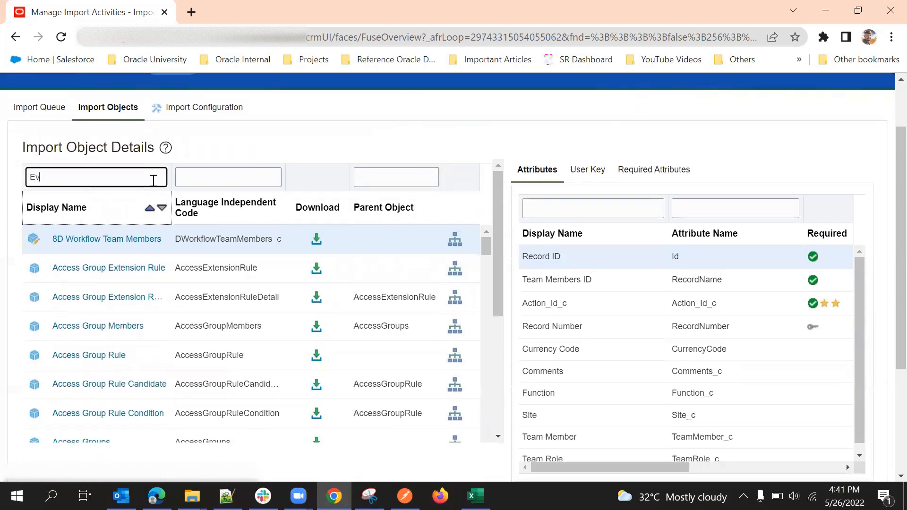
{"action": "type", "text": "ent"}
{"action": "key", "text": "Return"}
- Switch to the exported CSV in Excel and examine its header row of attribute names, including Created By and Creation Date
{"action": "left_click", "coordinate": [476, 496]}
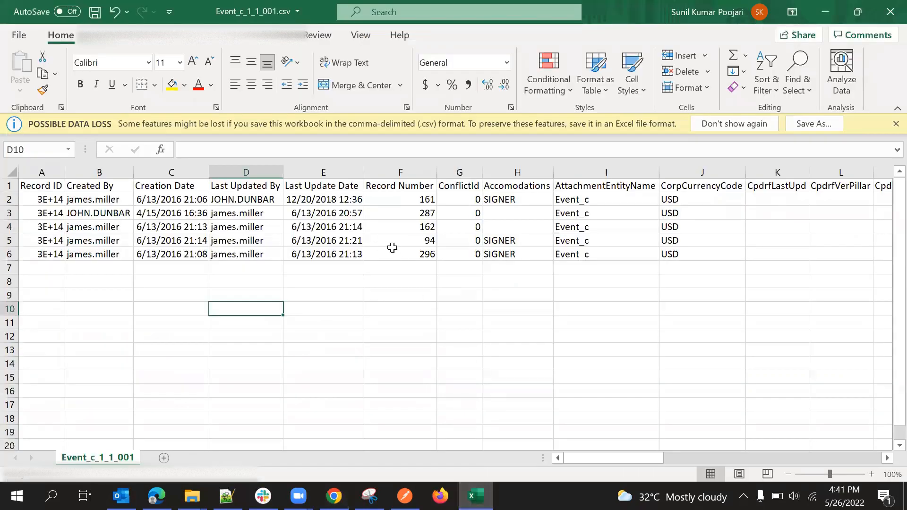
{"action": "left_click", "coordinate": [10, 185]}
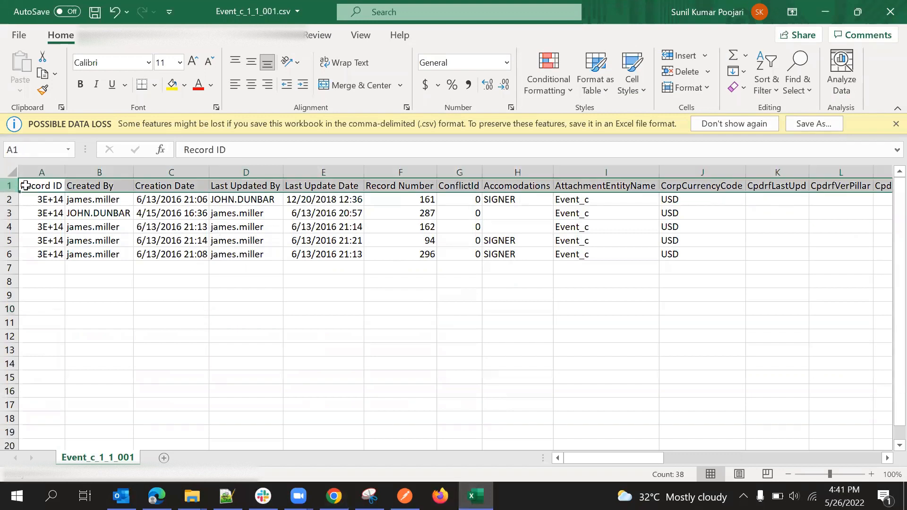
{"action": "left_click", "coordinate": [186, 185]}
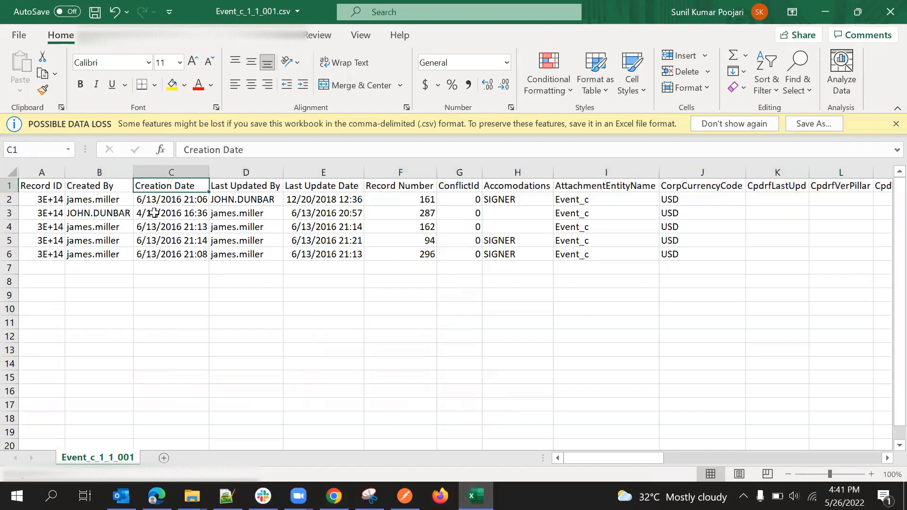
{"action": "left_click", "coordinate": [9, 186]}
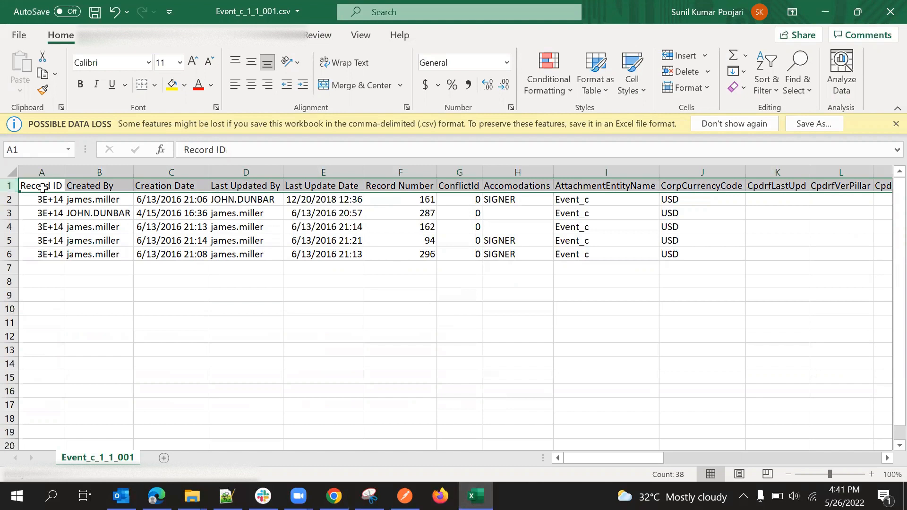
{"action": "left_click", "coordinate": [104, 186]}
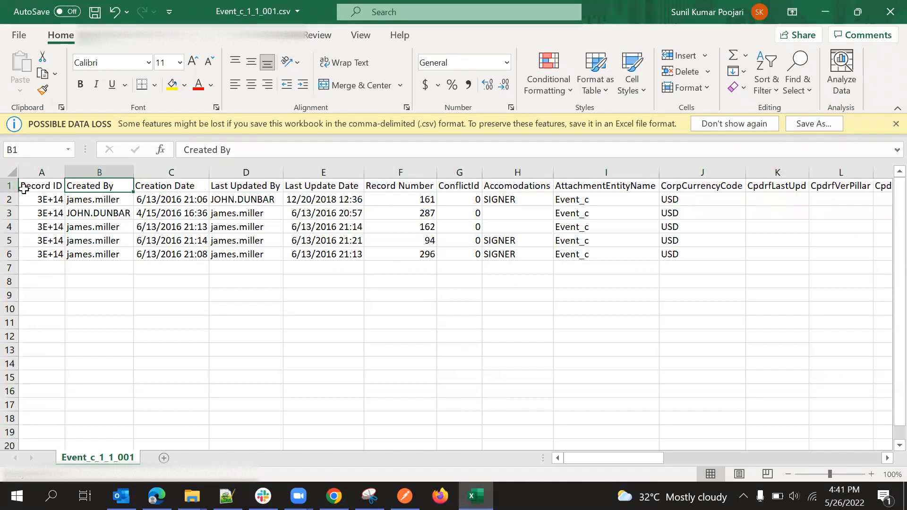
{"action": "left_click", "coordinate": [9, 186]}
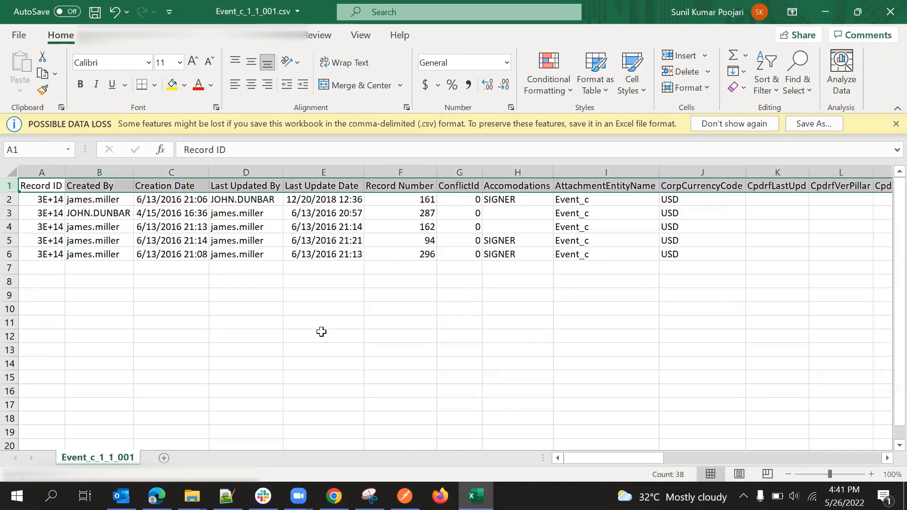
{"action": "left_click", "coordinate": [336, 318]}
- Return to the browser, download the Event object's import template and save it to Downloads as Event_Templates_20220526.zip
{"action": "key", "text": "alt+Tab"}
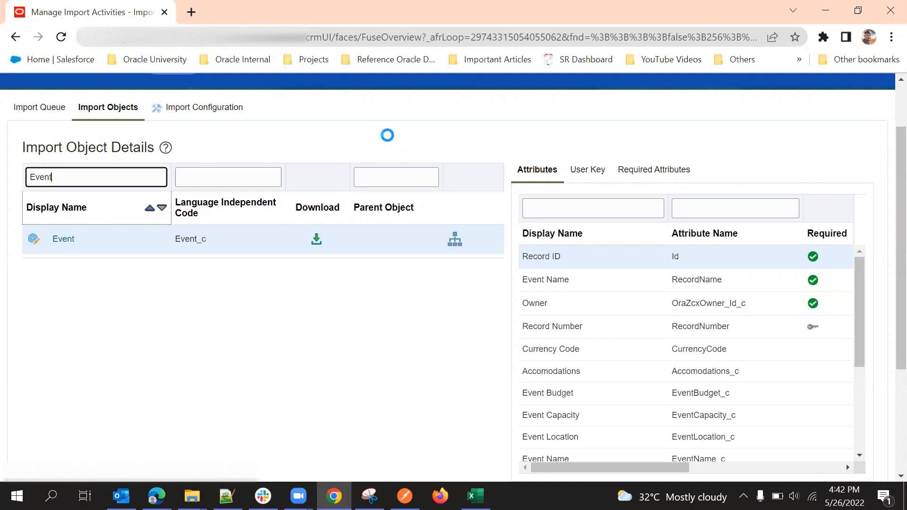
{"action": "left_click", "coordinate": [316, 238]}
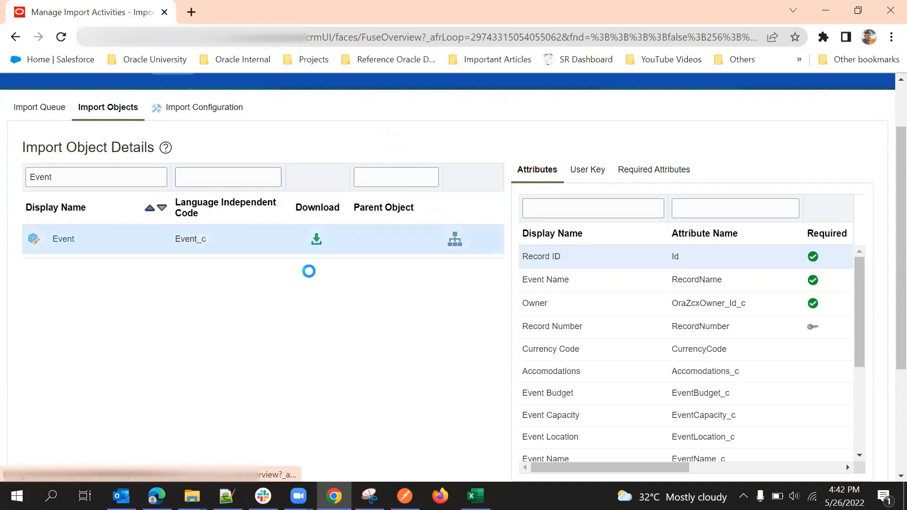
{"action": "left_click", "coordinate": [318, 241]}
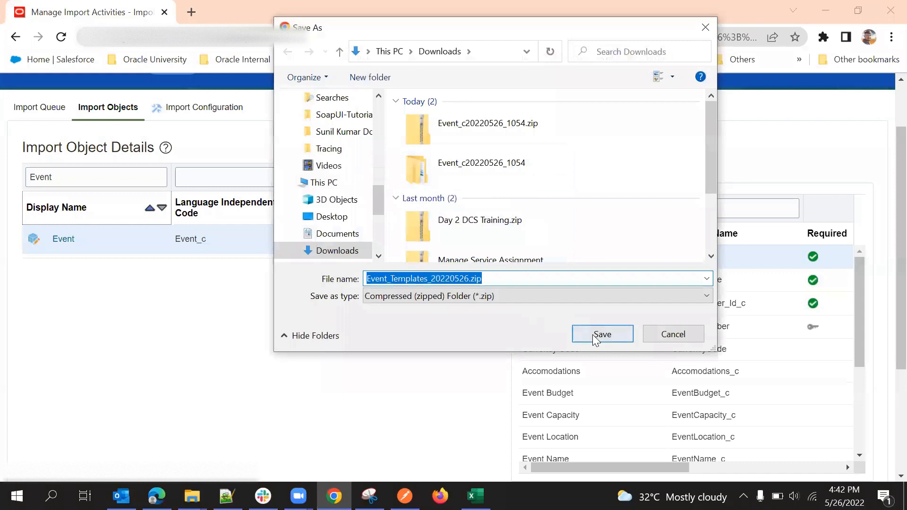
{"action": "left_click", "coordinate": [601, 336]}
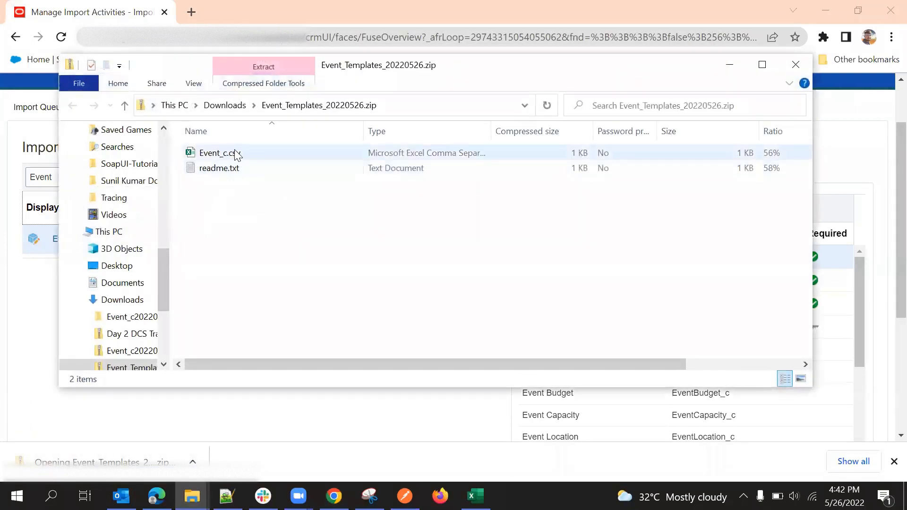
- Open Event_c.csv from the downloaded template archive in Excel
{"action": "double_click", "coordinate": [236, 154]}
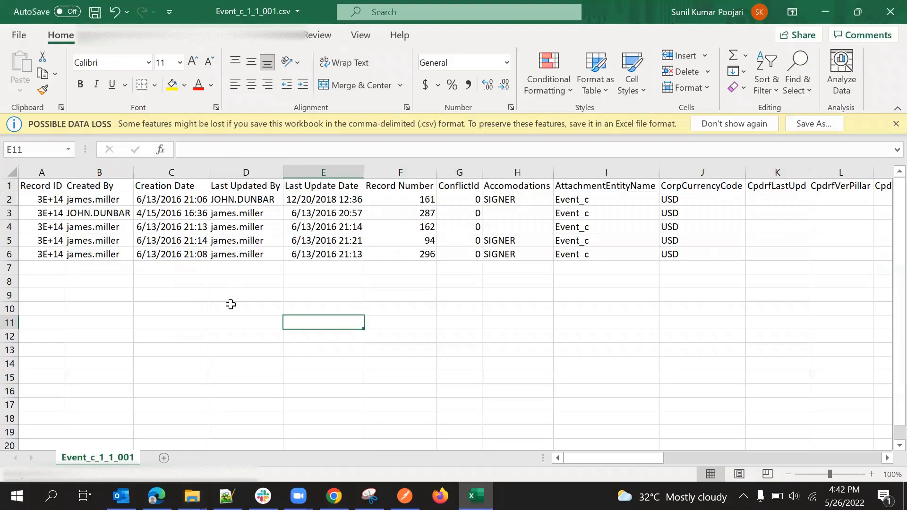
{"action": "left_click", "coordinate": [449, 293]}
{"action": "left_click", "coordinate": [307, 244]}
{"action": "left_click", "coordinate": [175, 243]}
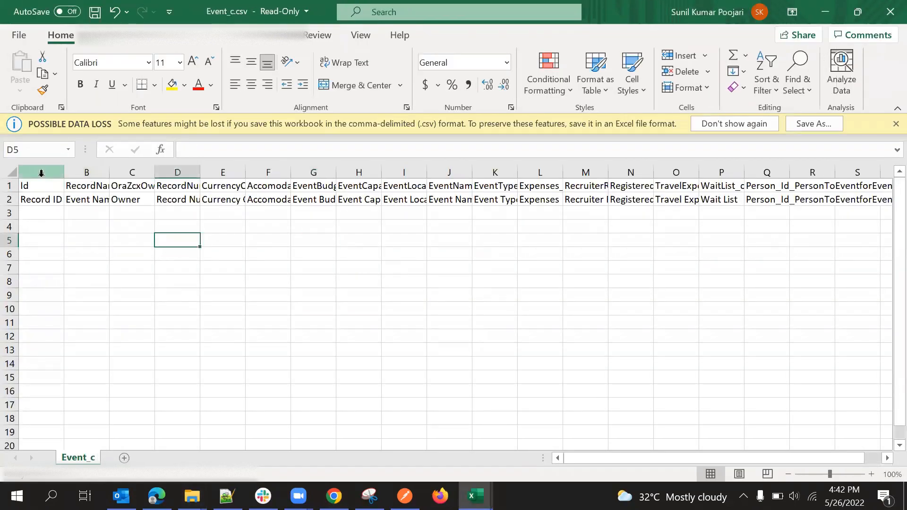
- Widen columns B, C, D, F and G of the template so their header names fit
{"action": "left_click", "coordinate": [11, 186]}
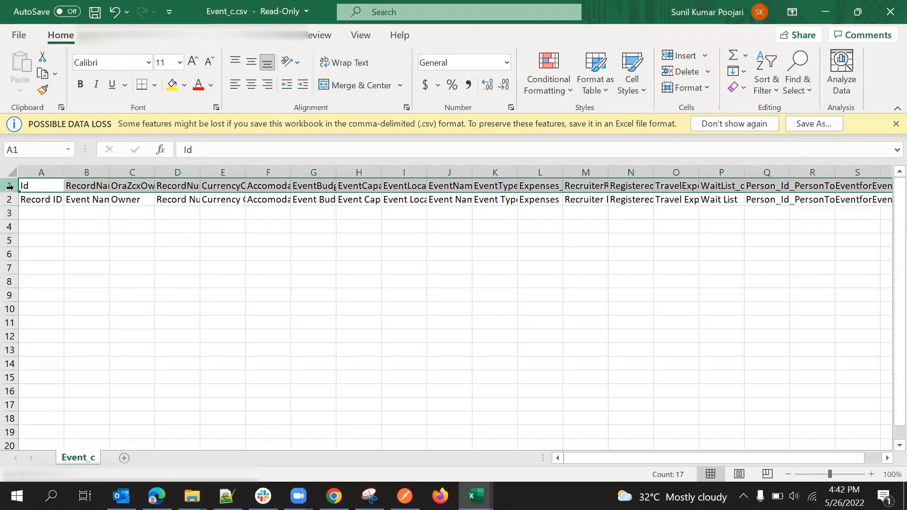
{"action": "double_click", "coordinate": [109, 173]}
{"action": "double_click", "coordinate": [164, 170]}
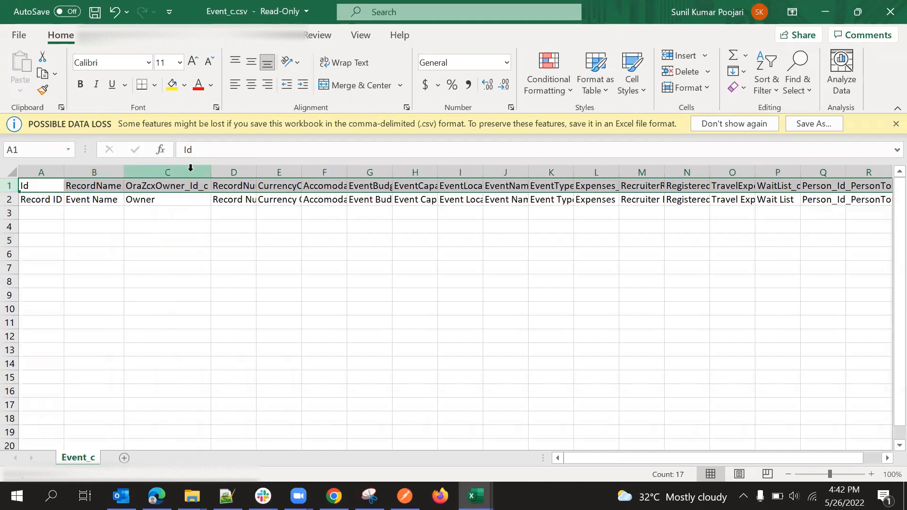
{"action": "double_click", "coordinate": [258, 170]}
{"action": "left_click", "coordinate": [184, 186]}
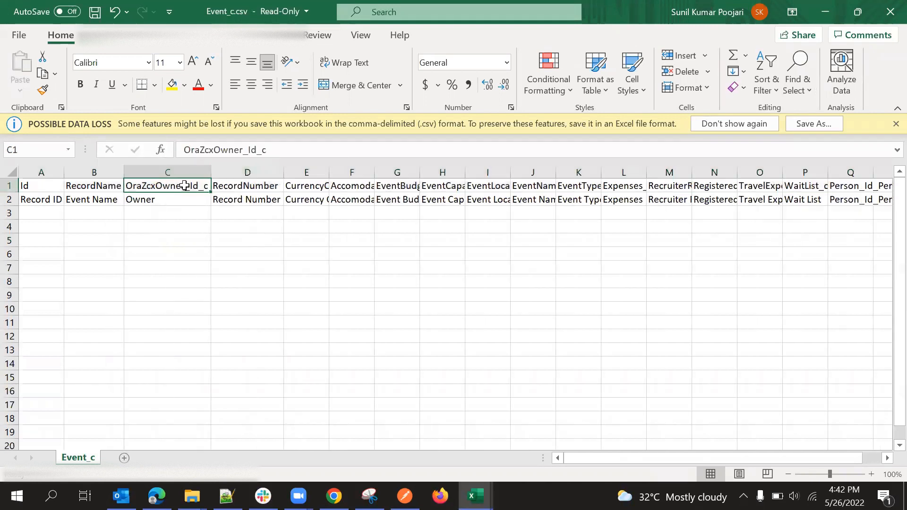
{"action": "left_click", "coordinate": [359, 172]}
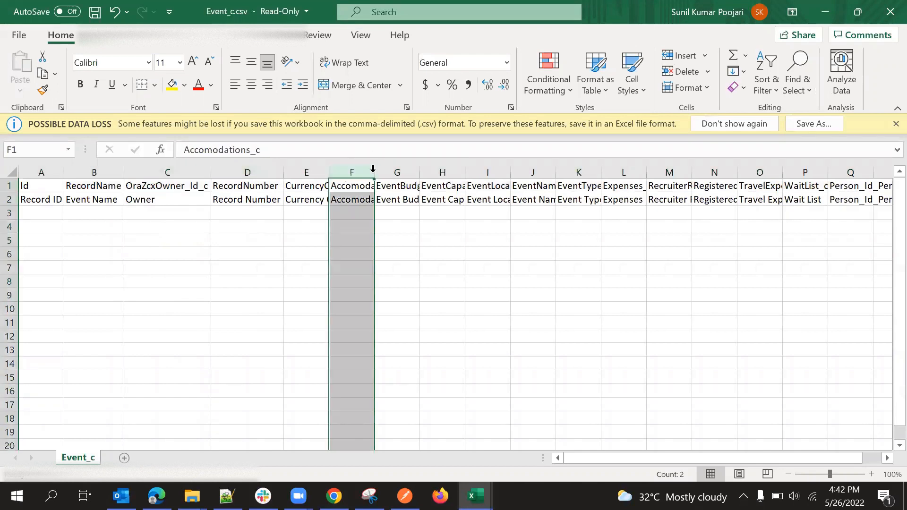
{"action": "double_click", "coordinate": [374, 172]}
{"action": "left_click_drag", "start_coordinate": [455, 172], "coordinate": [478, 172]}
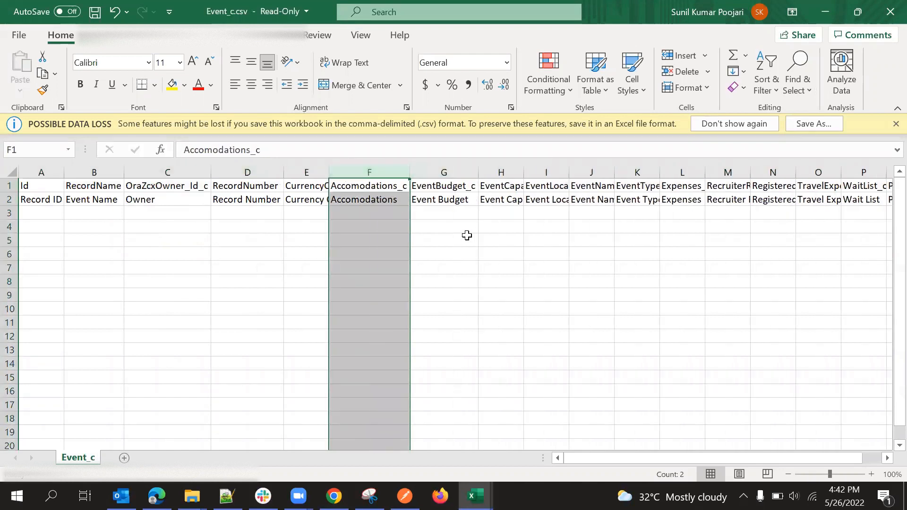
- Compare the attribute names in row 1 with the display names in row 2, focusing on Accomodations and Event Budget
{"action": "left_click", "coordinate": [466, 235]}
{"action": "left_click", "coordinate": [398, 207]}
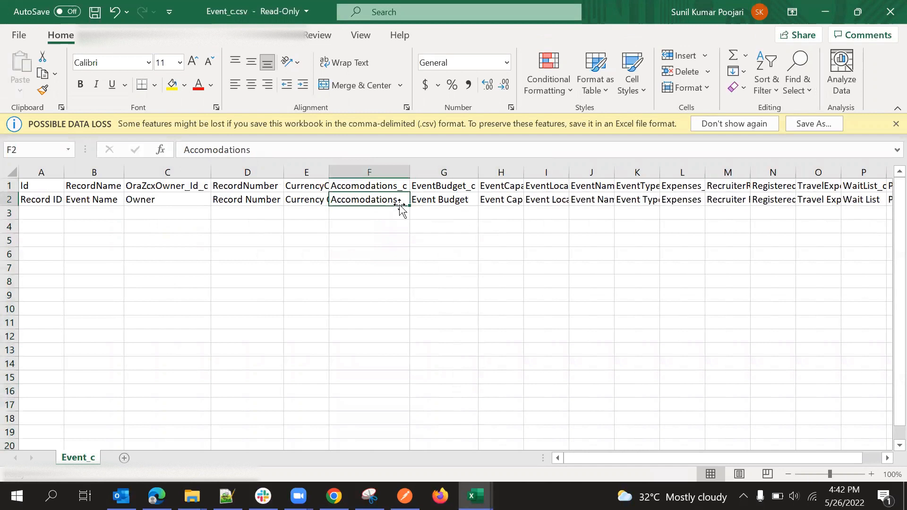
{"action": "left_click", "coordinate": [462, 197]}
{"action": "left_click", "coordinate": [449, 213]}
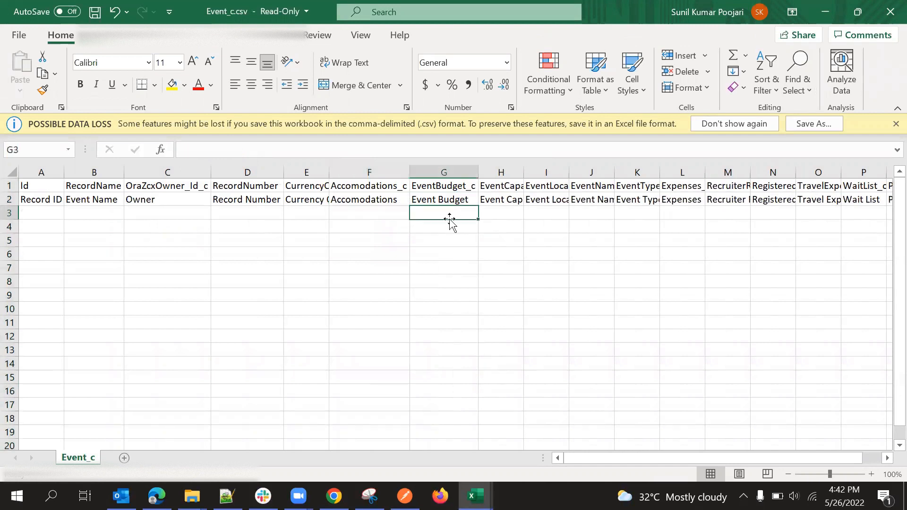
{"action": "left_click", "coordinate": [442, 202]}
{"action": "left_click", "coordinate": [442, 219]}
{"action": "left_click", "coordinate": [391, 222]}
{"action": "left_click", "coordinate": [388, 215]}
{"action": "left_click", "coordinate": [437, 212]}
{"action": "left_click", "coordinate": [378, 216]}
- Switch to the browser and review the Event object's attribute list, comparing display names with attribute names such as RecordName
{"action": "left_click", "coordinate": [334, 495]}
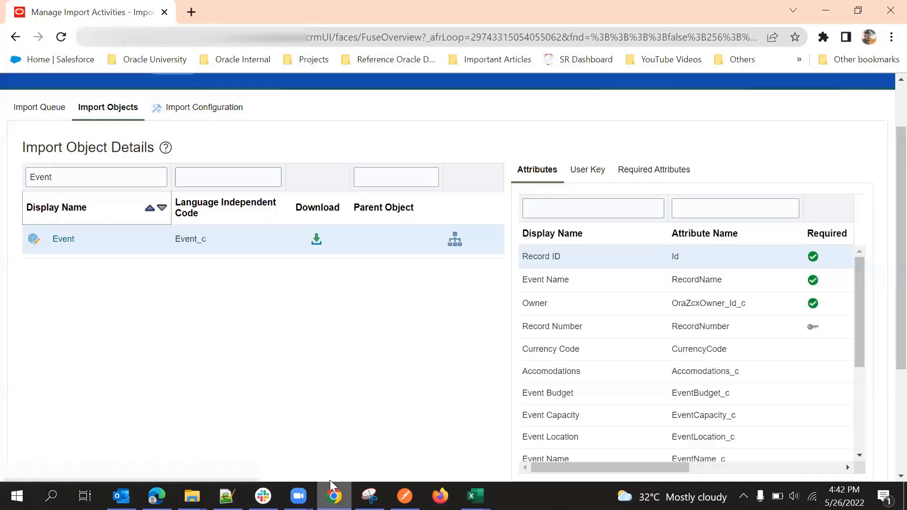
{"action": "scroll", "coordinate": [670, 121], "scroll_direction": "down", "scroll_amount": 2}
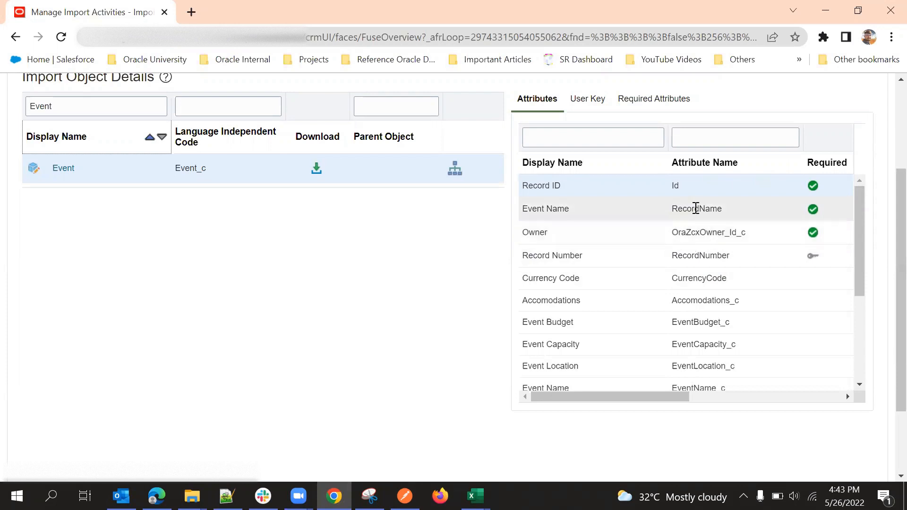
{"action": "double_click", "coordinate": [693, 207]}
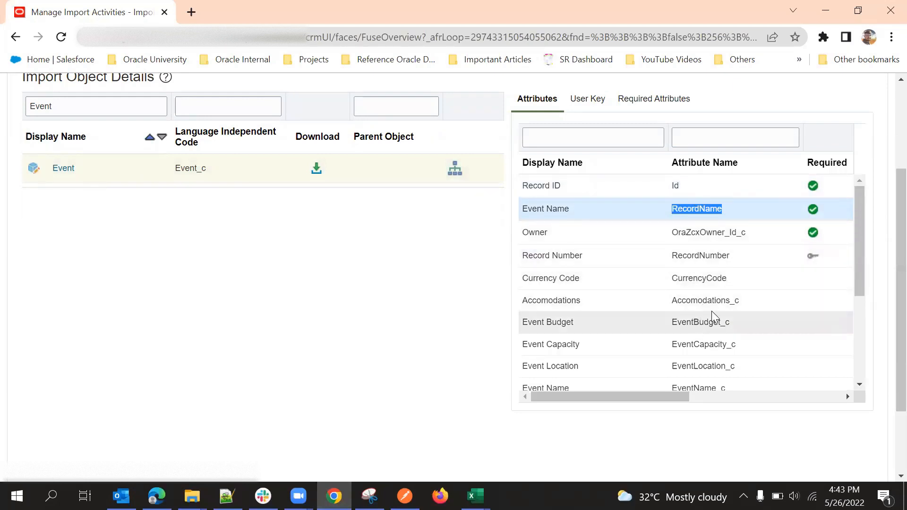
{"action": "key", "text": "alt+Tab"}
{"action": "key", "text": "alt+Tab"}
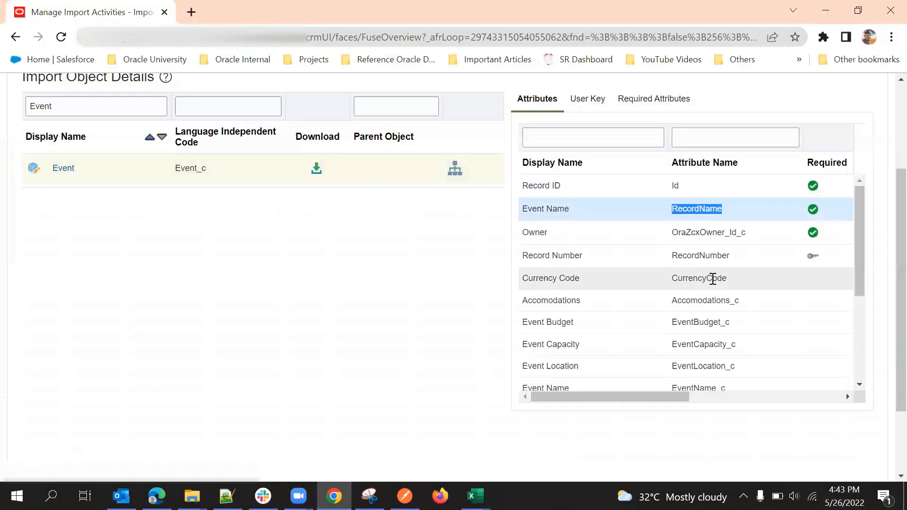
{"action": "scroll", "coordinate": [711, 279], "scroll_direction": "down", "scroll_amount": 3}
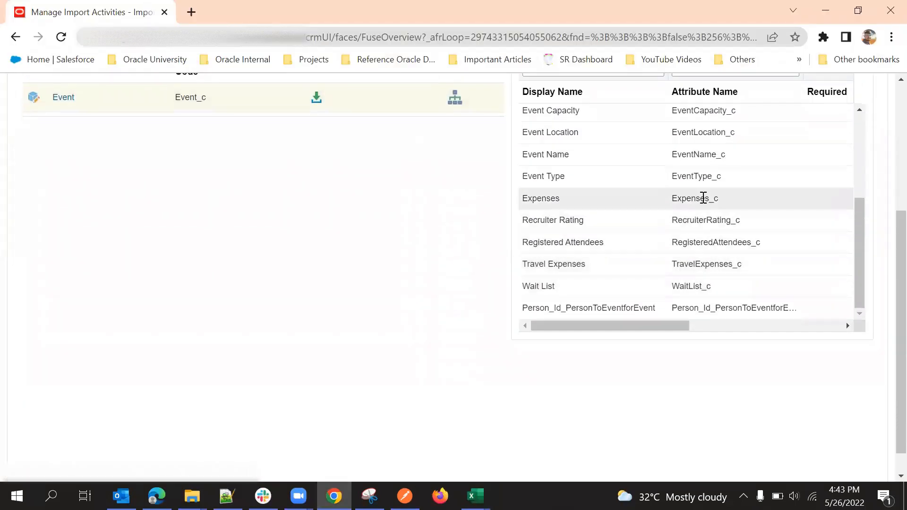
{"action": "scroll", "coordinate": [702, 208], "scroll_direction": "down", "scroll_amount": 1}
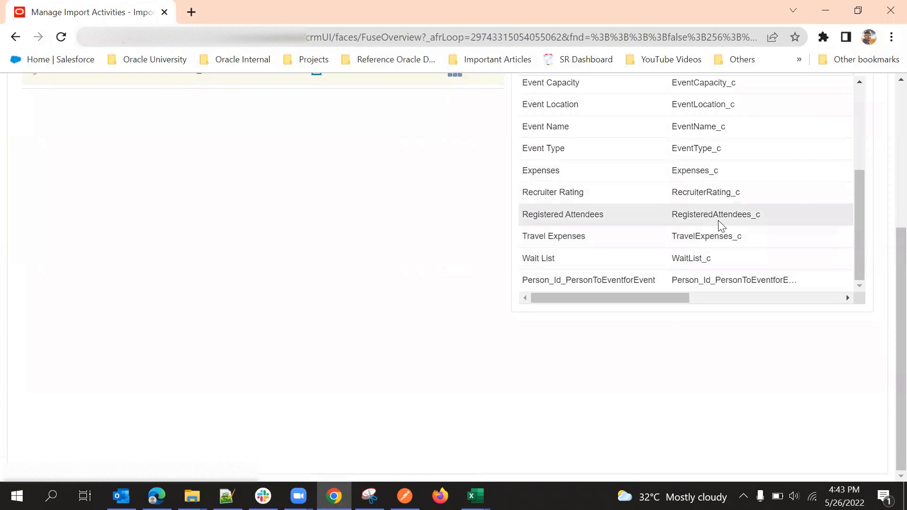
{"action": "scroll", "coordinate": [716, 222], "scroll_direction": "up", "scroll_amount": 3}
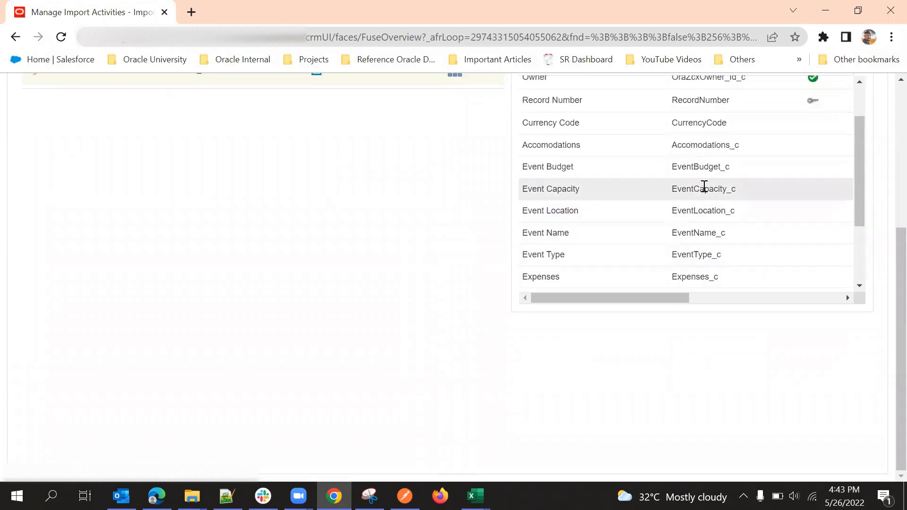
{"action": "scroll", "coordinate": [704, 189], "scroll_direction": "up", "scroll_amount": 3}
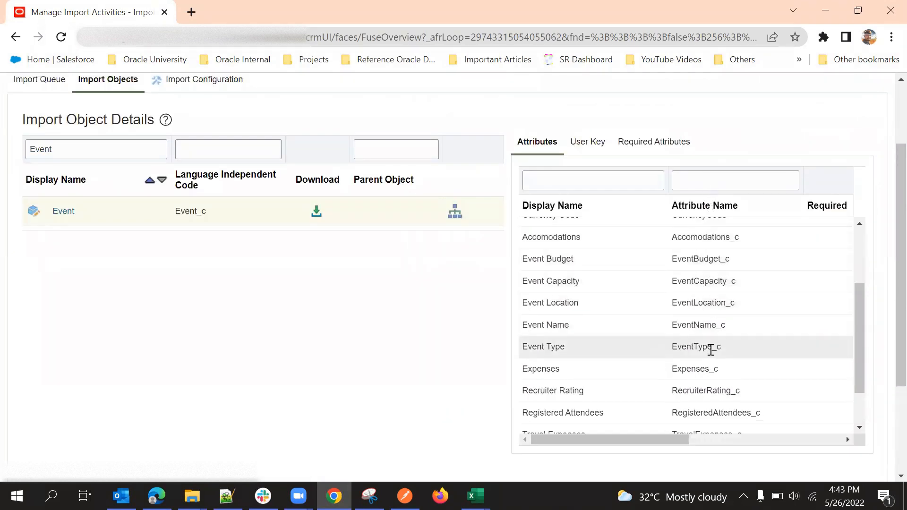
- Examine the attribute names EventType_c and EventLocation_c in the Event object's attribute list
{"action": "double_click", "coordinate": [705, 346]}
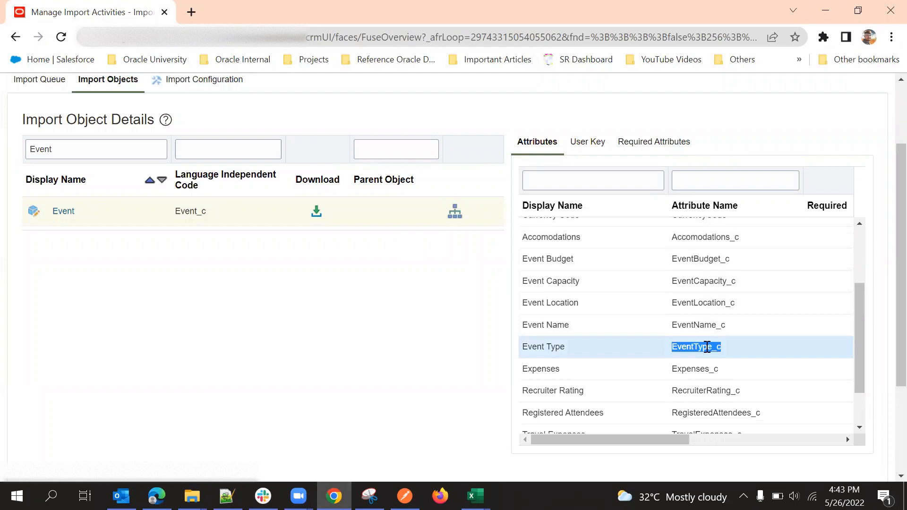
{"action": "double_click", "coordinate": [700, 303]}
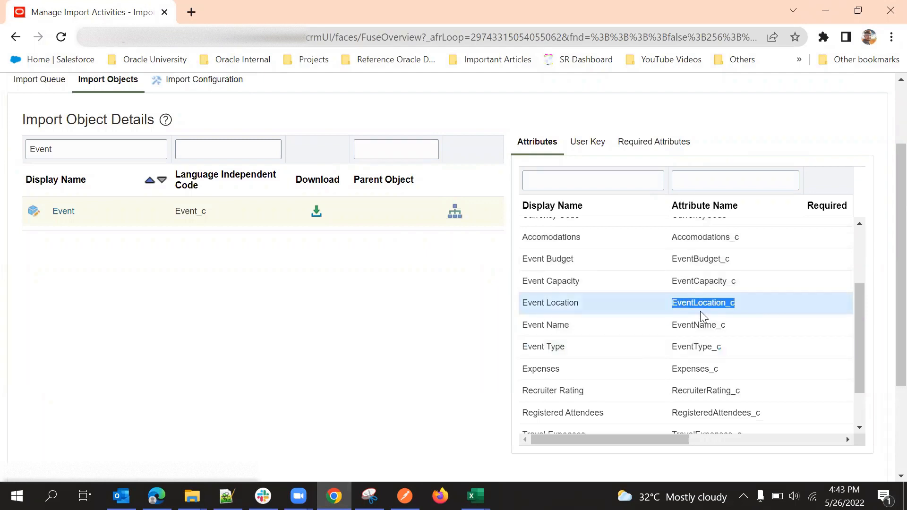
{"action": "double_click", "coordinate": [694, 347]}
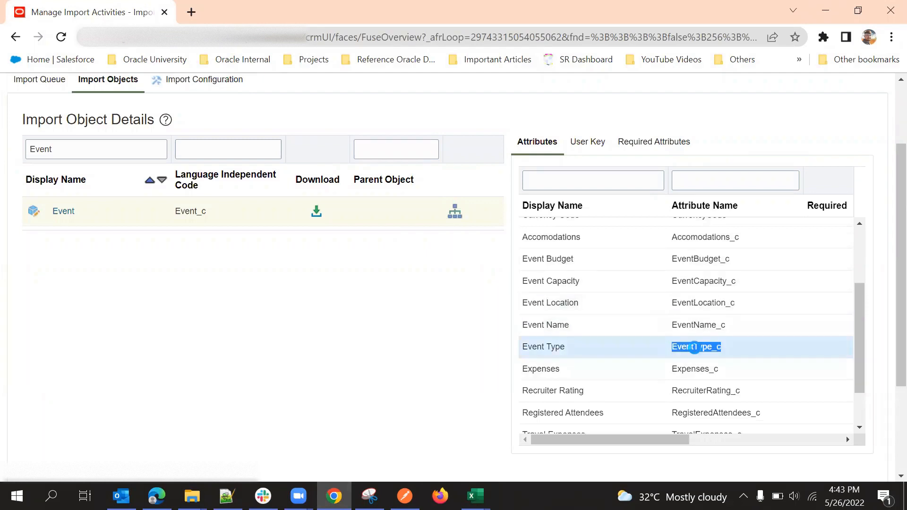
{"action": "double_click", "coordinate": [708, 303]}
{"action": "scroll", "coordinate": [707, 300], "scroll_direction": "up", "scroll_amount": 4}
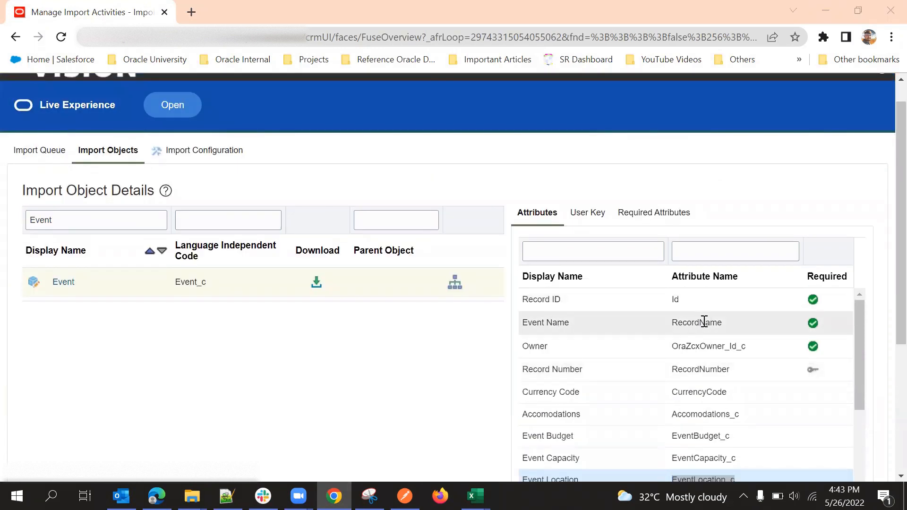
- Switch back to the Event_c.csv template and autofit all its columns to their contents
{"action": "key", "text": "alt+Tab"}
{"action": "left_click", "coordinate": [473, 291]}
{"action": "left_click", "coordinate": [213, 257]}
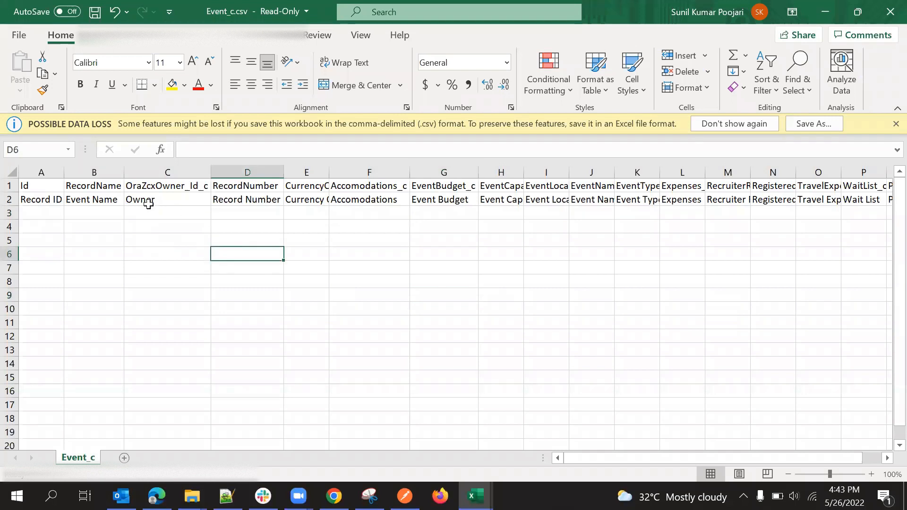
{"action": "left_click", "coordinate": [14, 175]}
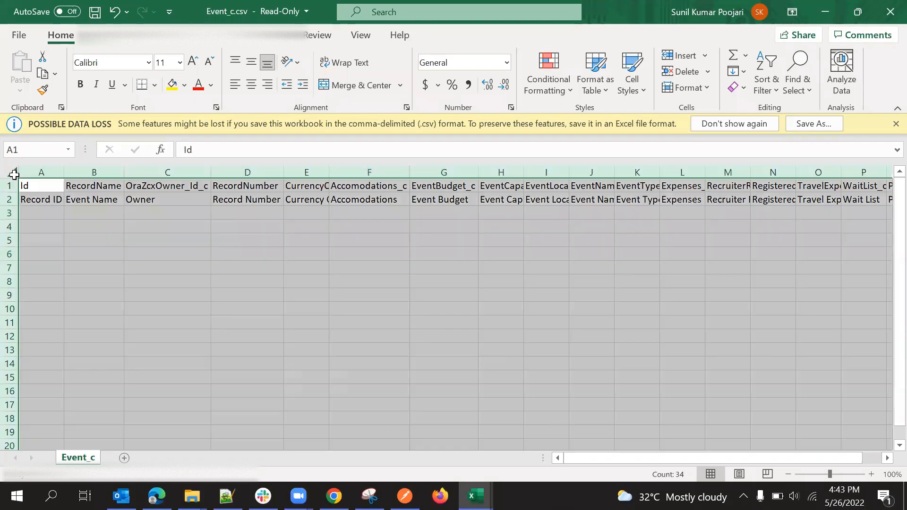
{"action": "double_click", "coordinate": [65, 172]}
{"action": "left_click", "coordinate": [170, 268]}
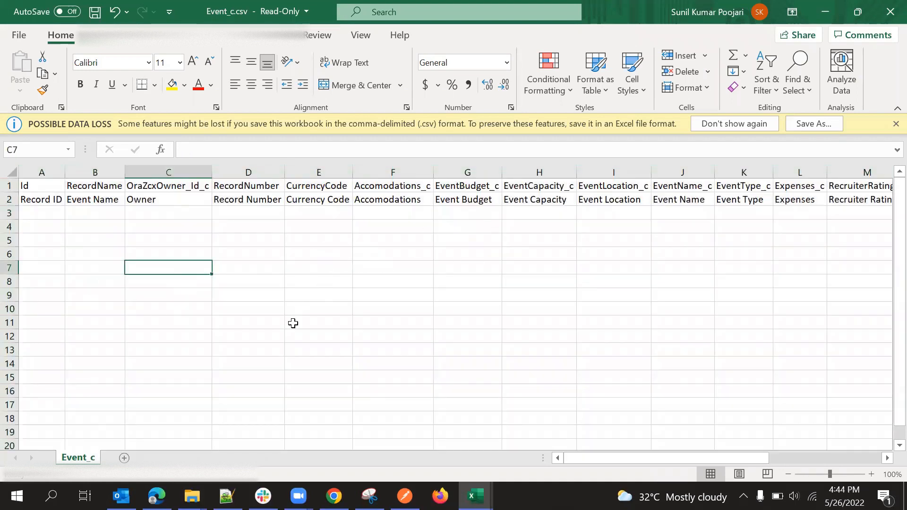
{"action": "left_click", "coordinate": [304, 312]}
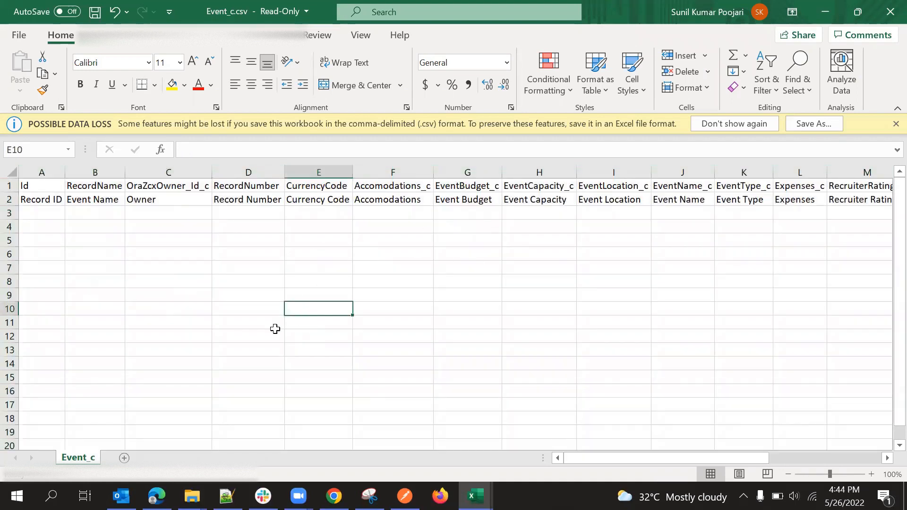
- Delete the first four columns of the template, from Id through RecordNumber
{"action": "left_click", "coordinate": [58, 172]}
{"action": "left_click", "coordinate": [90, 249]}
{"action": "left_click_drag", "start_coordinate": [47, 174], "coordinate": [248, 171]}
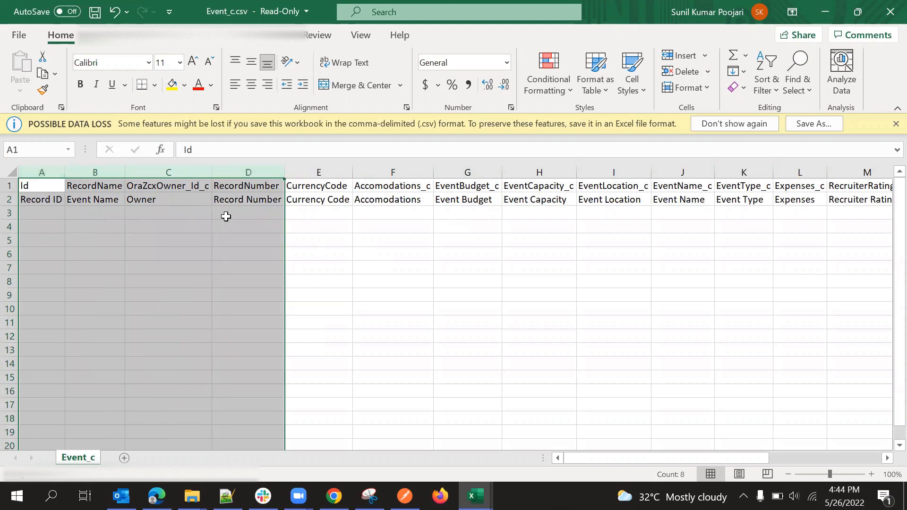
{"action": "right_click", "coordinate": [226, 172]}
{"action": "left_click", "coordinate": [288, 311]}
{"action": "left_click", "coordinate": [142, 255]}
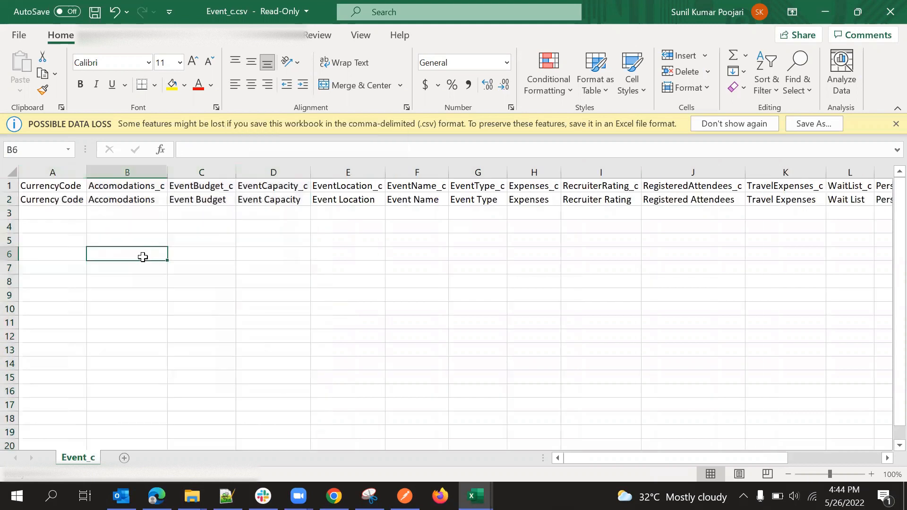
- Delete the CurrencyCode column so that the template starts with Accomodations_c
{"action": "left_click", "coordinate": [63, 173]}
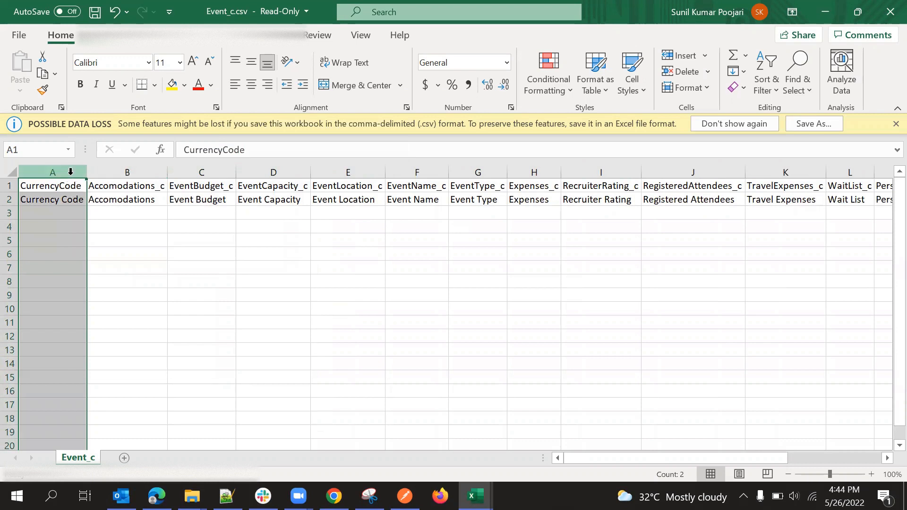
{"action": "right_click", "coordinate": [71, 172]}
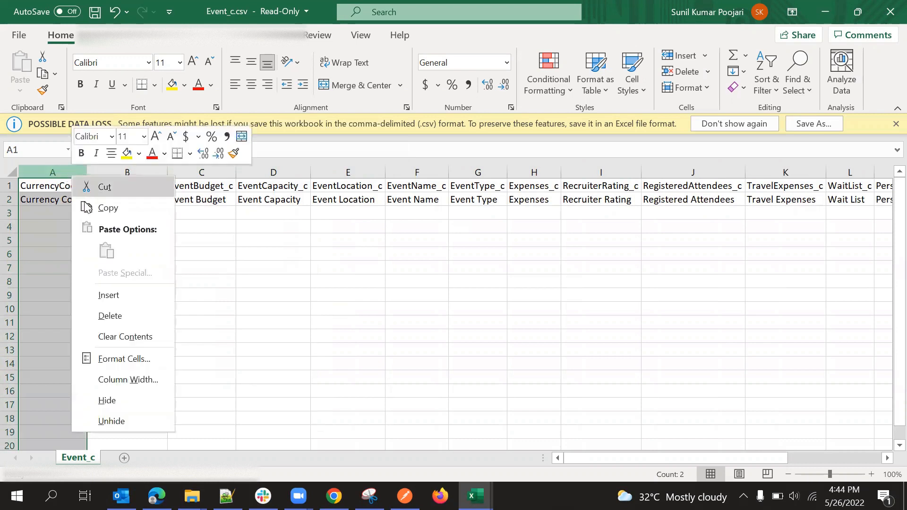
{"action": "left_click", "coordinate": [112, 317]}
{"action": "left_click", "coordinate": [133, 283]}
{"action": "left_click", "coordinate": [128, 252]}
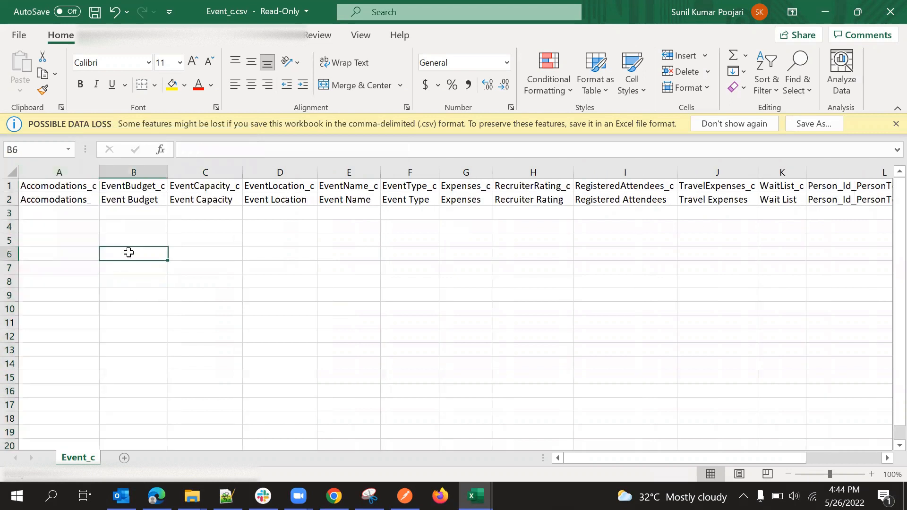
{"action": "left_click", "coordinate": [63, 223]}
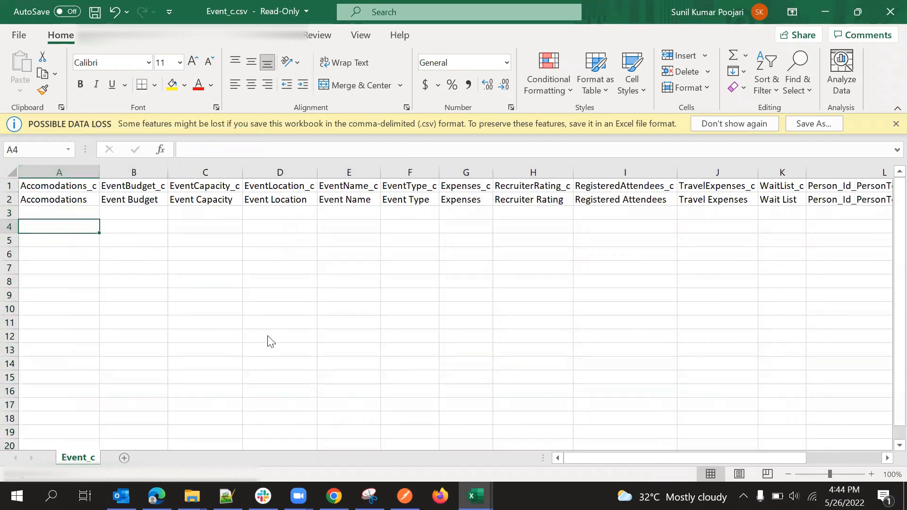
- Switch to the Oracle Fusion browser window, go to the Sales Events page and open the Campus Tour event
{"action": "key", "text": "alt+Tab"}
{"action": "scroll", "coordinate": [346, 225], "scroll_direction": "up", "scroll_amount": 1}
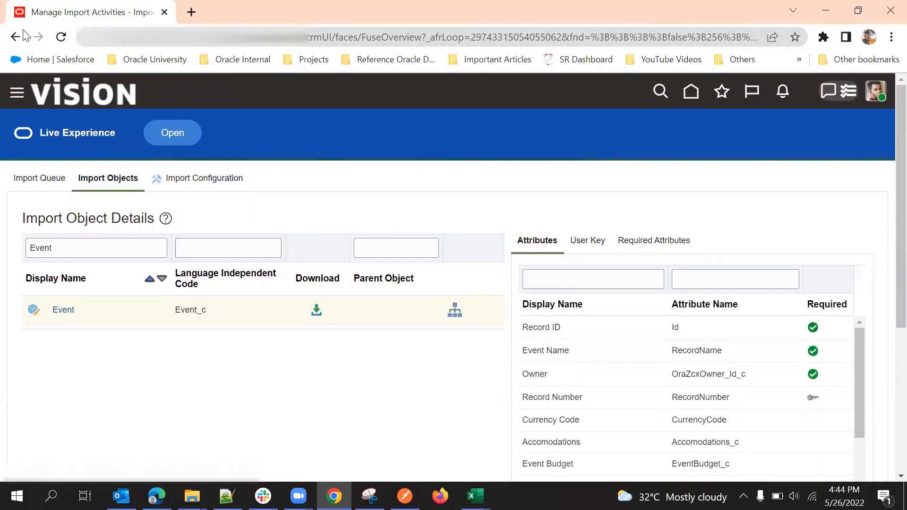
{"action": "left_click", "coordinate": [18, 94]}
{"action": "left_click", "coordinate": [105, 189]}
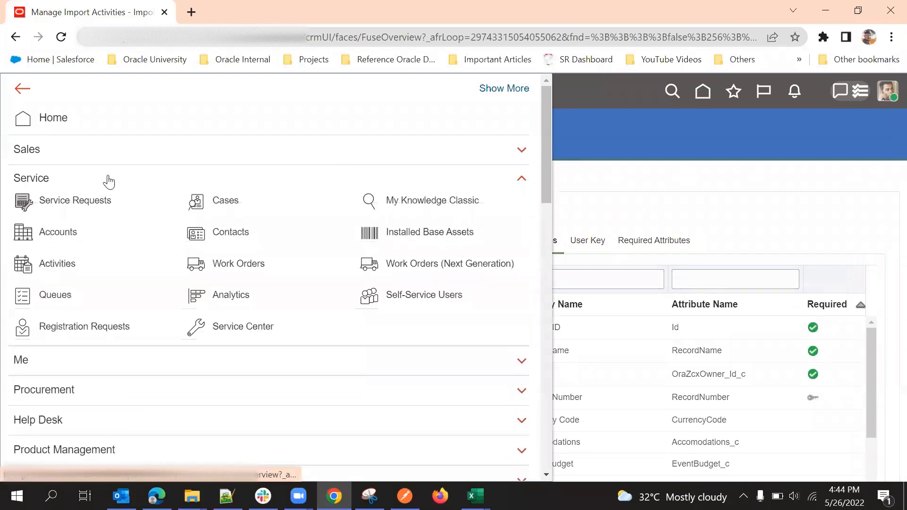
{"action": "left_click", "coordinate": [105, 159]}
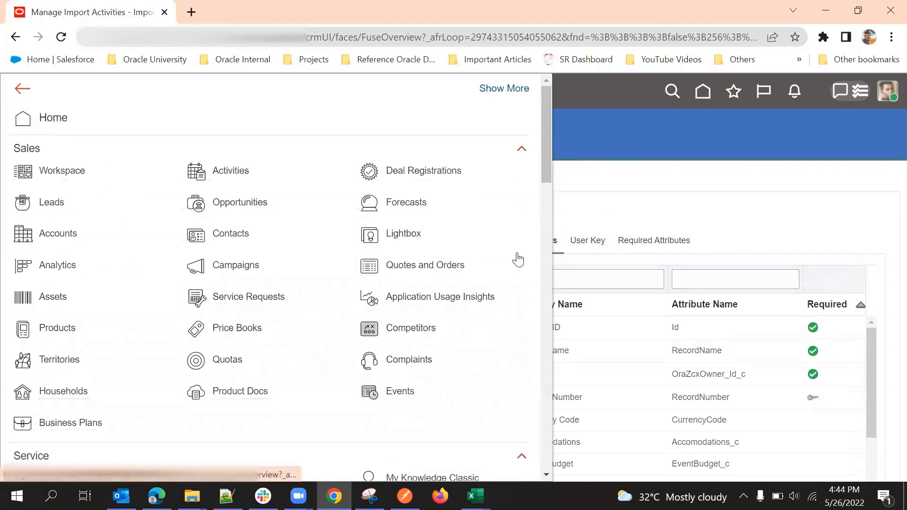
{"action": "left_click", "coordinate": [632, 172]}
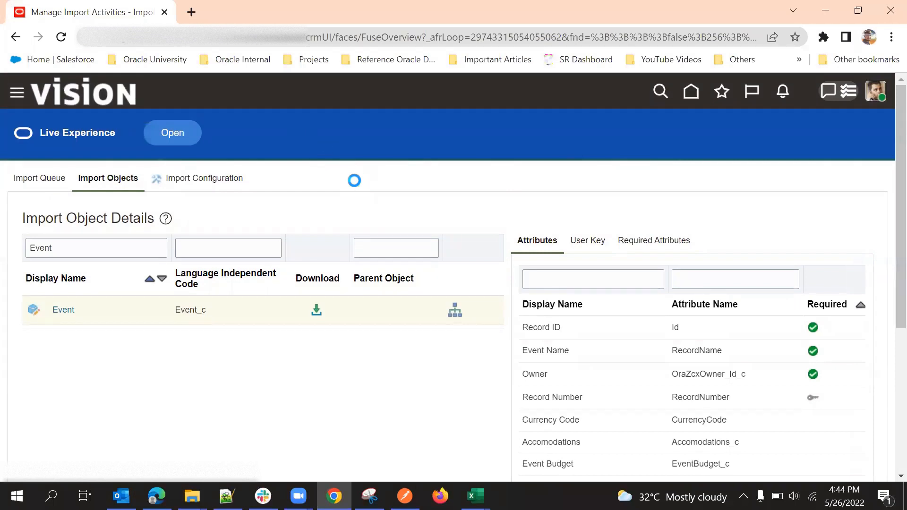
{"action": "left_click", "coordinate": [76, 354]}
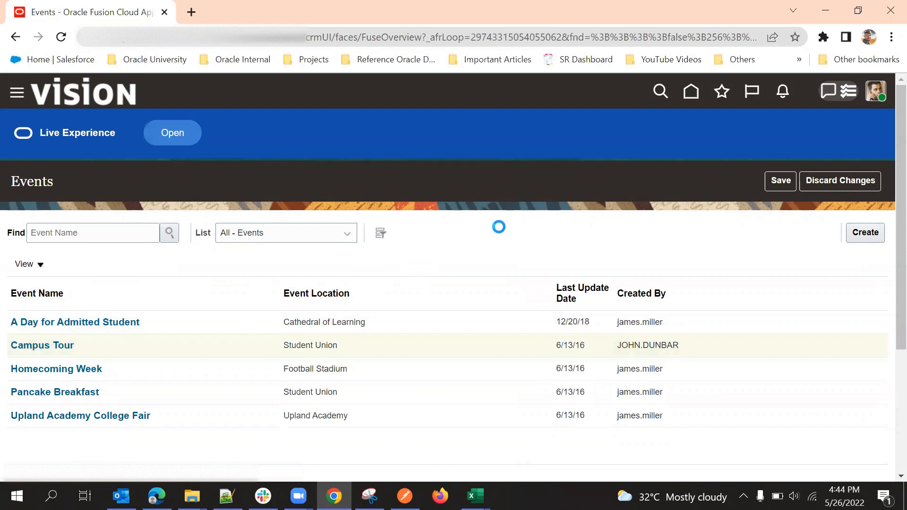
- Switch back to Event_c.csv in Excel and look over the columns from Event Location to Expenses
{"action": "key", "text": "alt+Tab"}
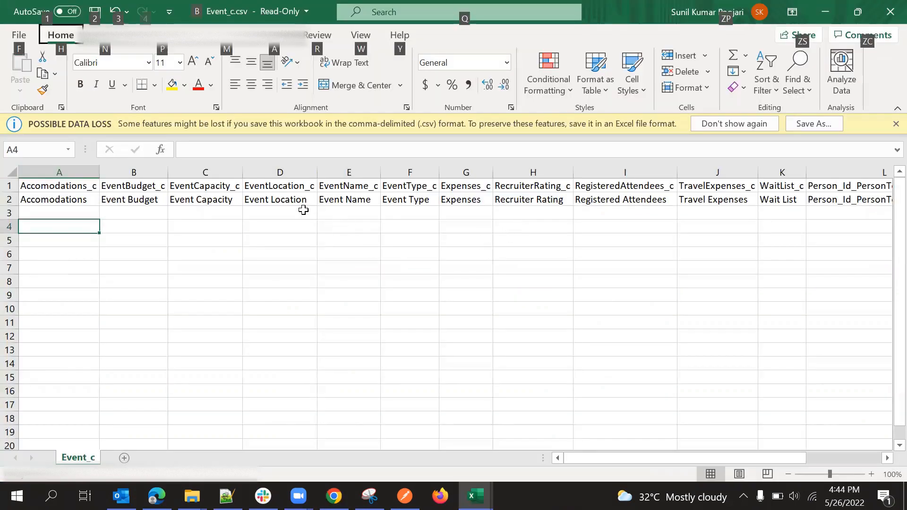
{"action": "left_click", "coordinate": [307, 211]}
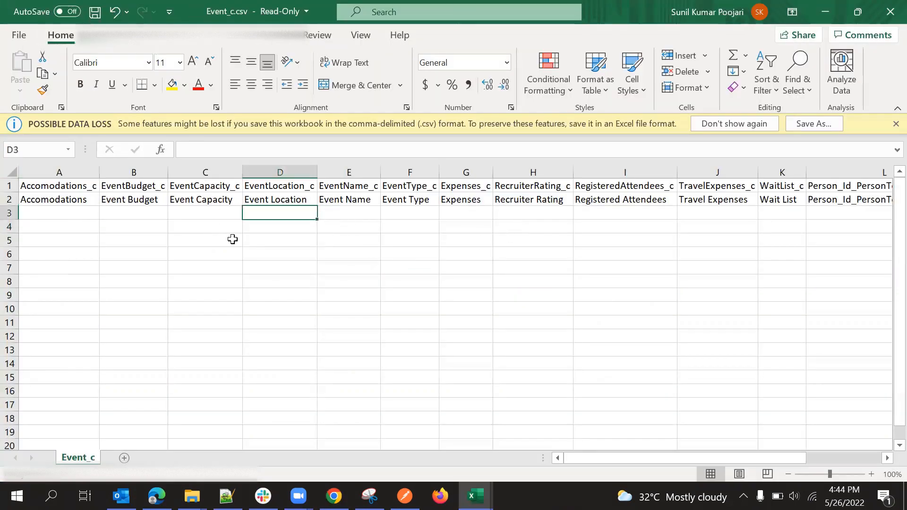
{"action": "left_click", "coordinate": [347, 214]}
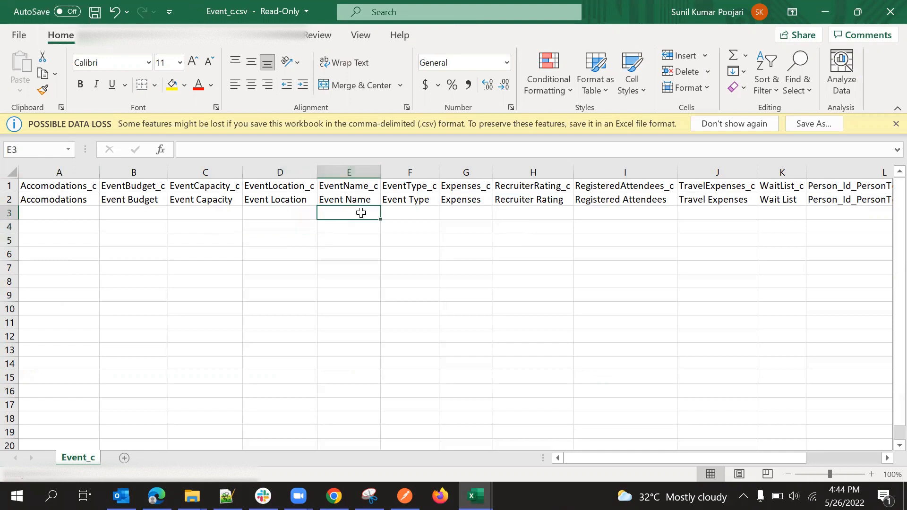
{"action": "left_click", "coordinate": [408, 213]}
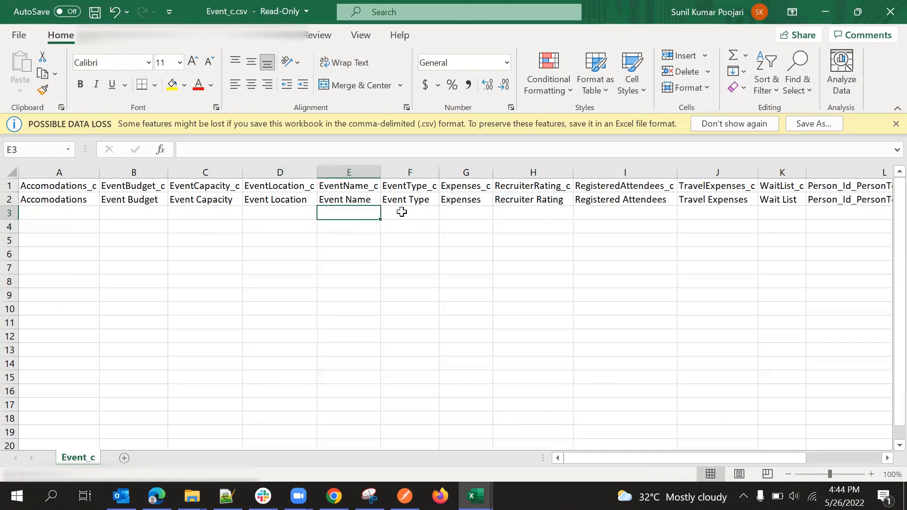
{"action": "left_click", "coordinate": [425, 213]}
{"action": "left_click", "coordinate": [470, 215]}
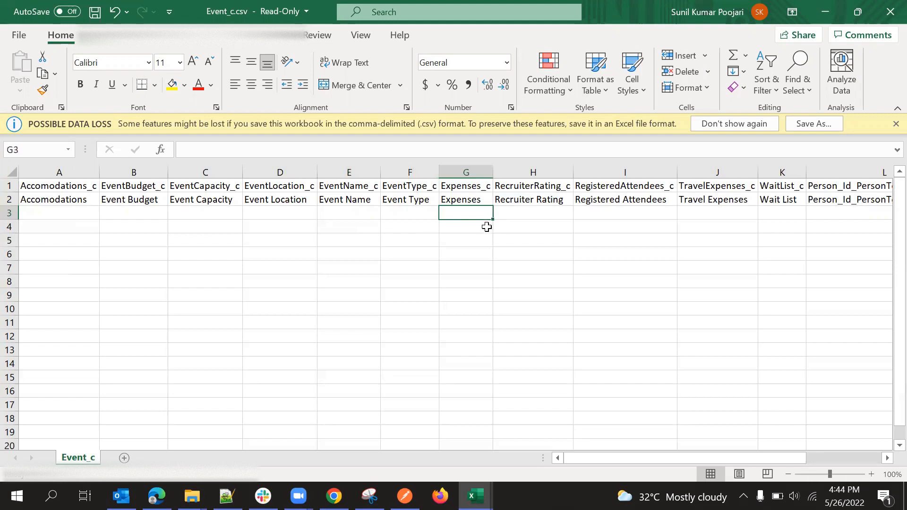
- Copy the Registered Attendees field label from the Campus Tour event summary in the browser
{"action": "key", "text": "alt+Tab"}
{"action": "left_click", "coordinate": [277, 281]}
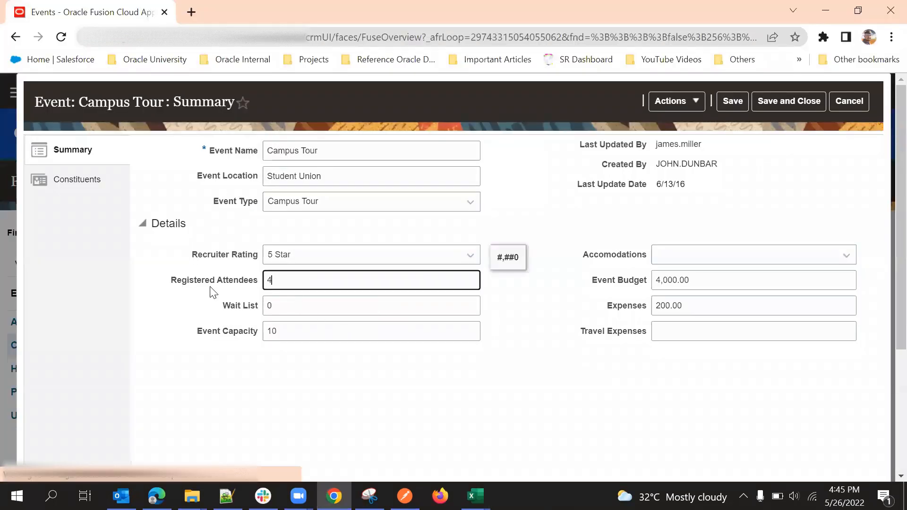
{"action": "triple_click", "coordinate": [209, 284]}
{"action": "key", "text": "alt+Tab"}
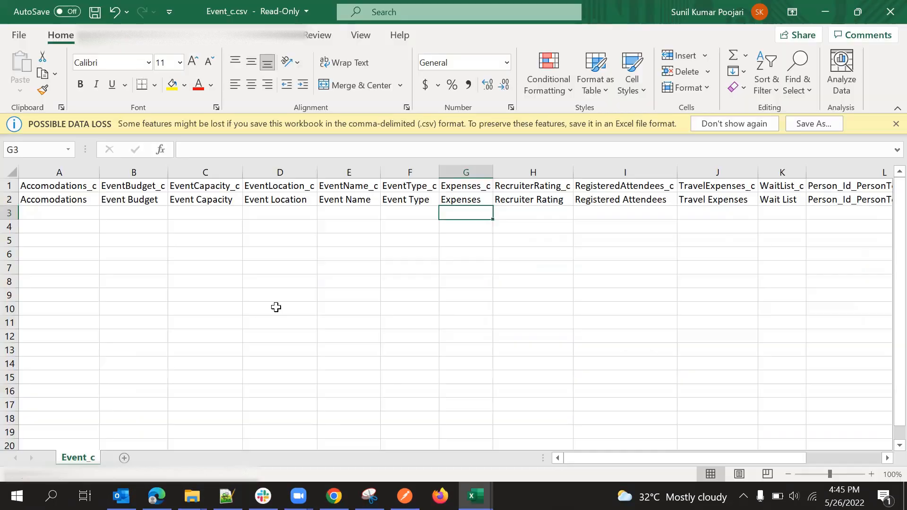
{"action": "key", "text": "alt+Tab"}
{"action": "key", "text": "alt+Tab"}
{"action": "key", "text": "alt+Tab"}
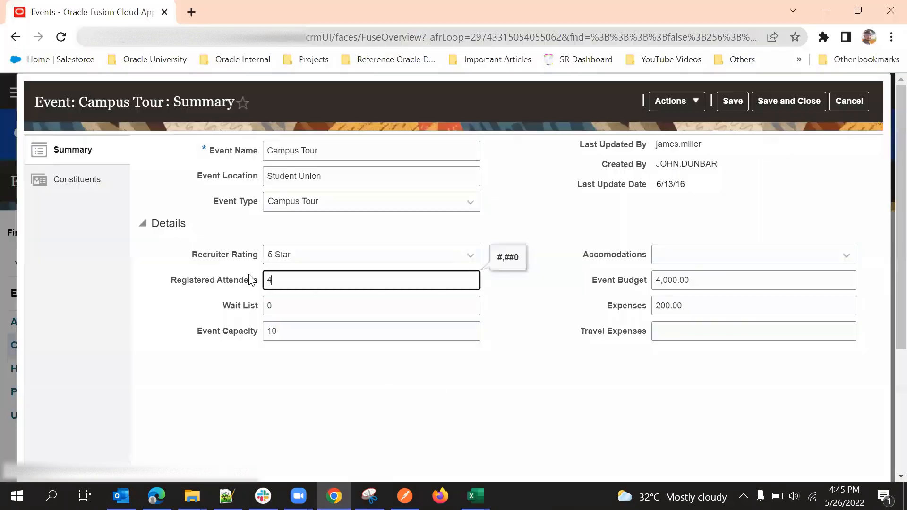
{"action": "triple_click", "coordinate": [224, 283]}
{"action": "key", "text": "ctrl+c"}
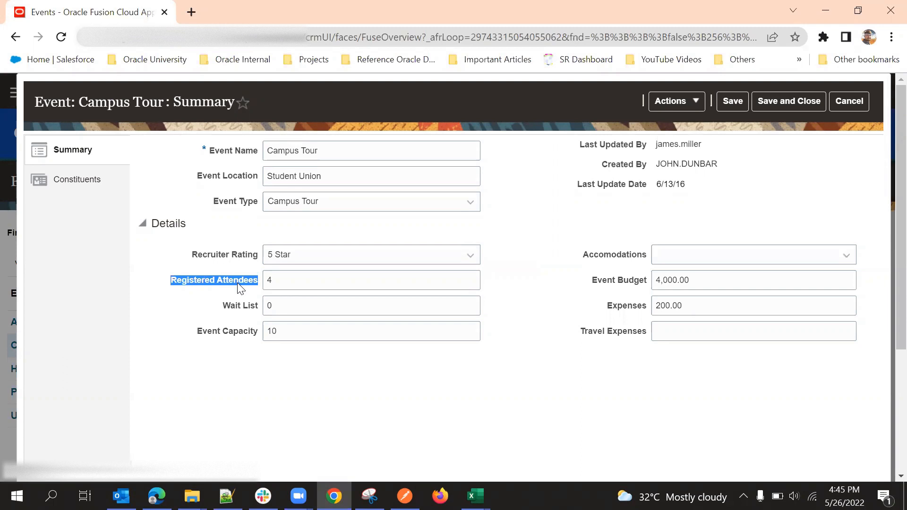
- Switch to Event_c.csv and search the display-name row for the copied label Registered Attendees
{"action": "key", "text": "alt+Tab"}
{"action": "left_click", "coordinate": [7, 200]}
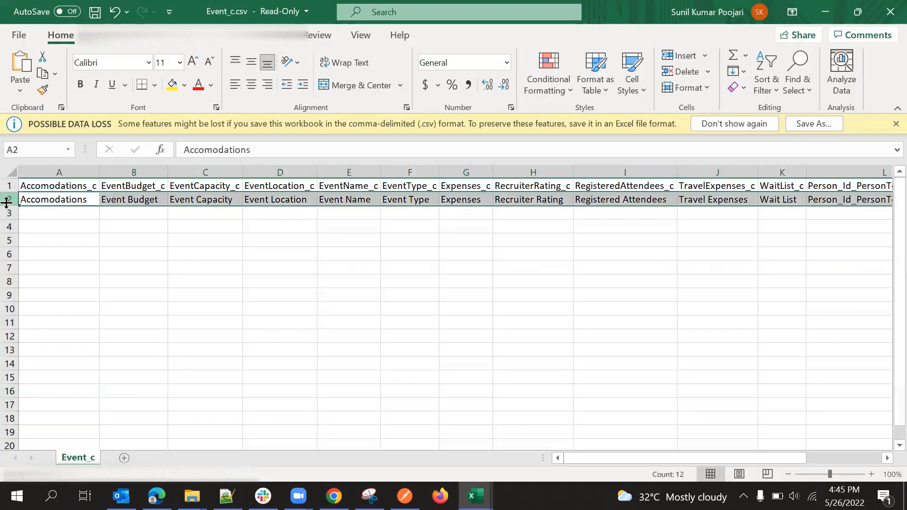
{"action": "key", "text": "ctrl+f"}
{"action": "key", "text": "ctrl+v"}
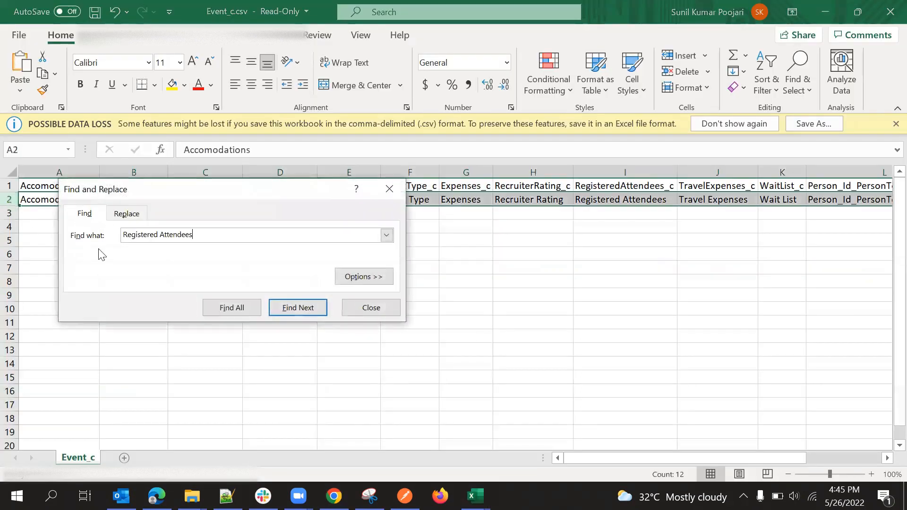
{"action": "left_click", "coordinate": [279, 314]}
- Enter 4 in cell I3 under the Registered Attendees header
{"action": "left_click", "coordinate": [645, 251]}
{"action": "left_click", "coordinate": [634, 217]}
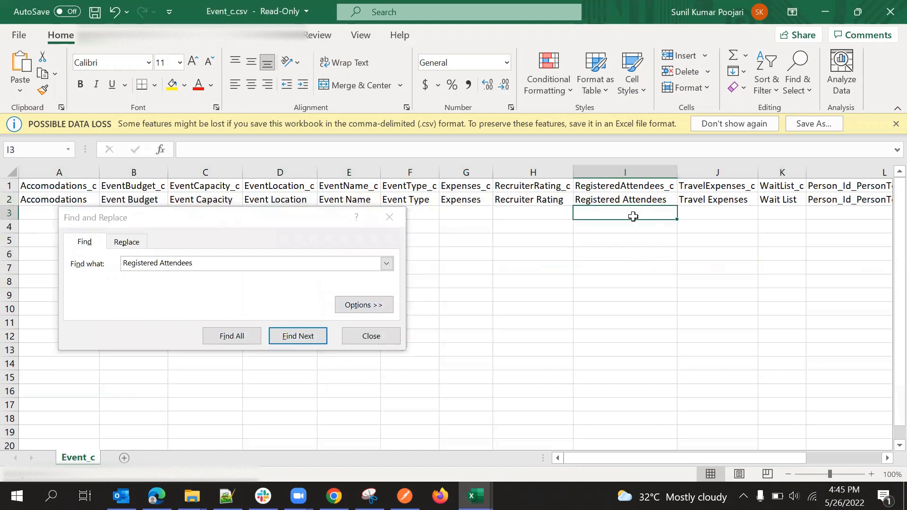
{"action": "type", "text": "4"}
{"action": "left_click", "coordinate": [577, 265]}
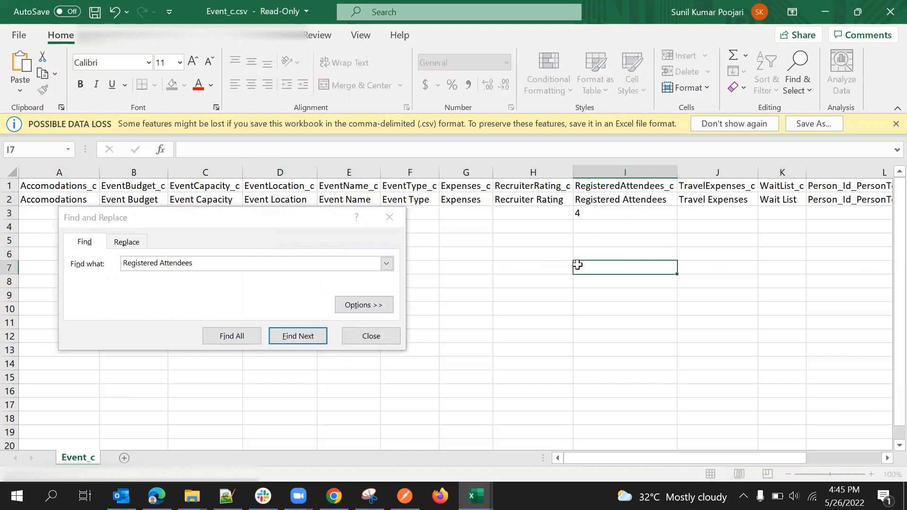
{"action": "left_click", "coordinate": [597, 228]}
{"action": "key", "text": "ctrl+f"}
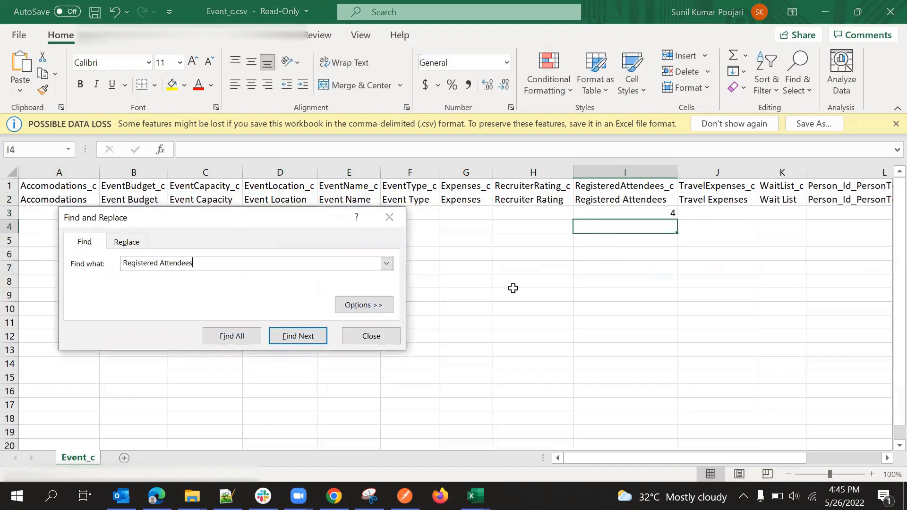
- Check the Expenses field of the Campus Tour event in the browser, and enter 2000 under Travel Expenses in cell J3 of Event_c.csv
{"action": "key", "text": "alt+Tab"}
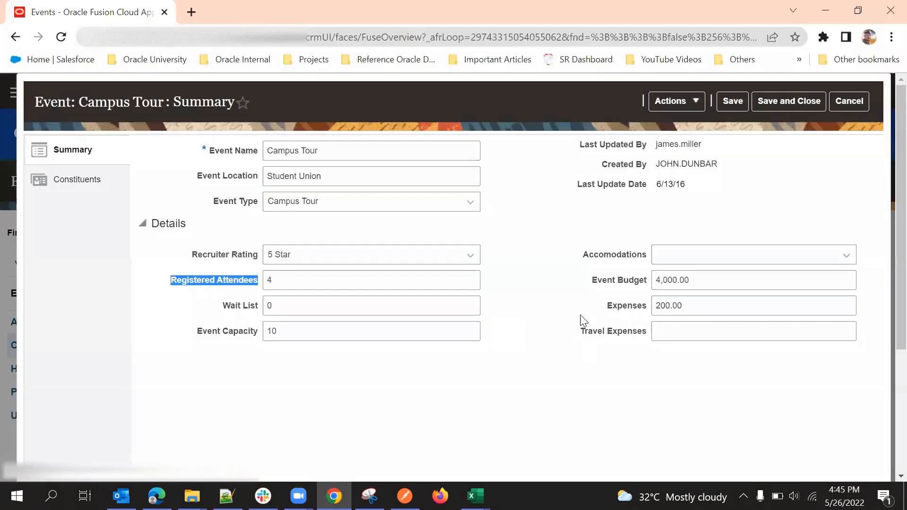
{"action": "double_click", "coordinate": [684, 305]}
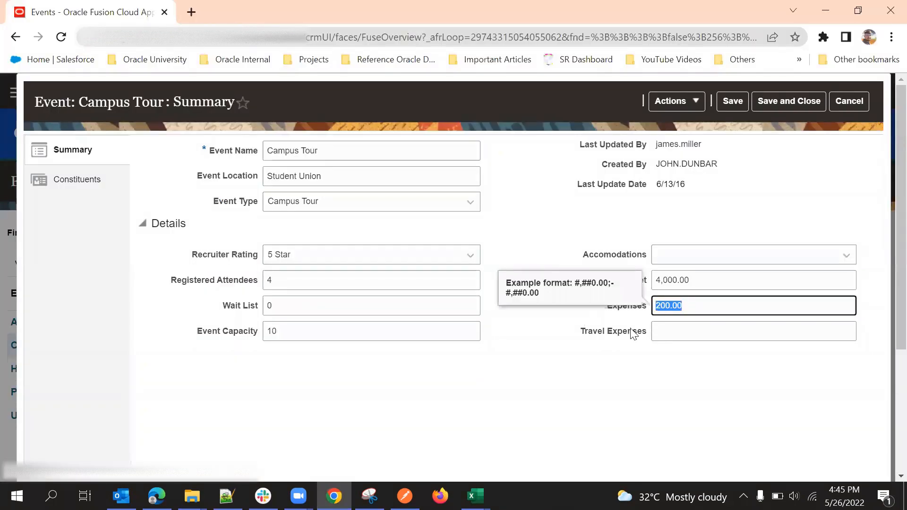
{"action": "left_click", "coordinate": [531, 333]}
{"action": "double_click", "coordinate": [664, 307]}
{"action": "key", "text": "alt+Tab"}
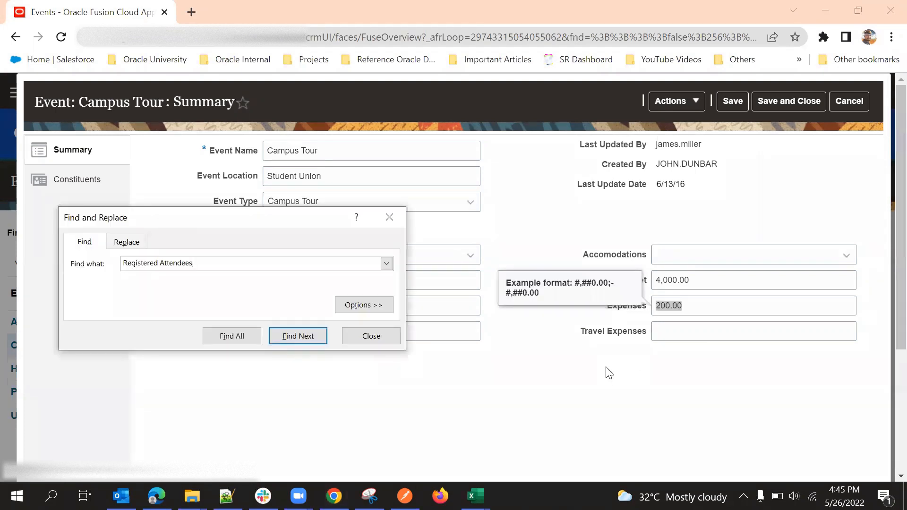
{"action": "key", "text": "alt+Tab"}
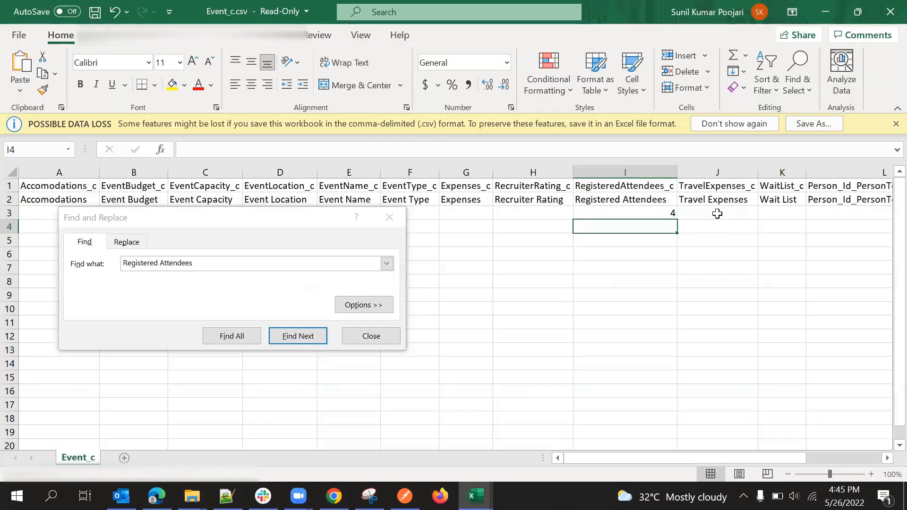
{"action": "left_click", "coordinate": [716, 213]}
{"action": "type", "text": "2000"}
{"action": "left_click", "coordinate": [692, 265]}
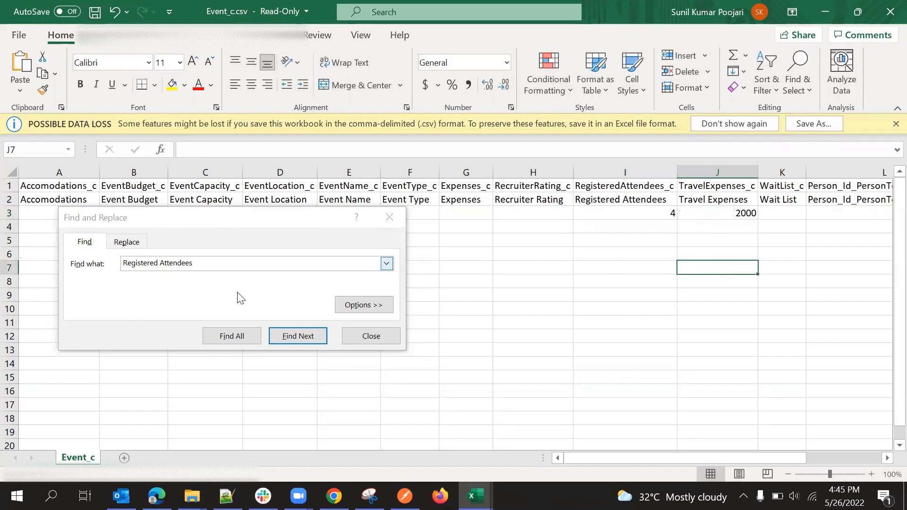
- Move the Find and Replace dialog clear of the data row and compare the Campus Tour event's detail fields with the template columns
{"action": "left_click_drag", "start_coordinate": [171, 218], "coordinate": [382, 286]}
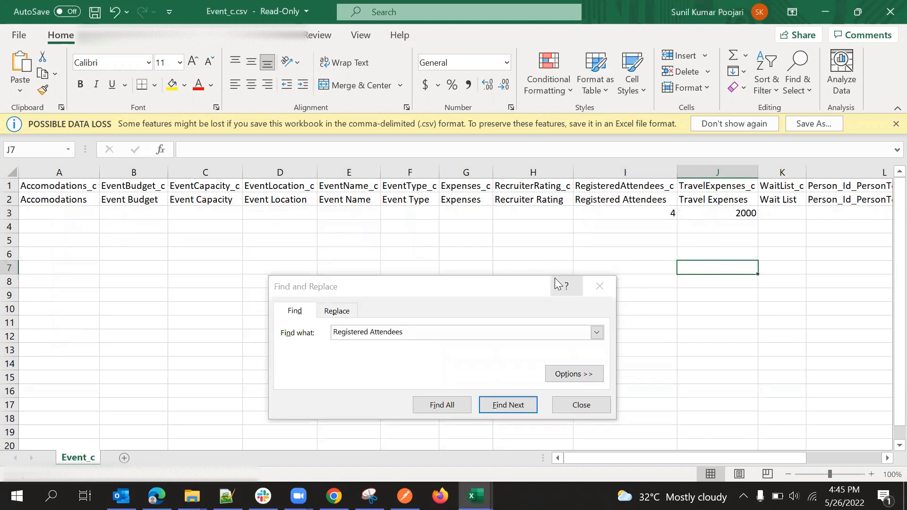
{"action": "key", "text": "alt+Tab"}
{"action": "left_click", "coordinate": [689, 330]}
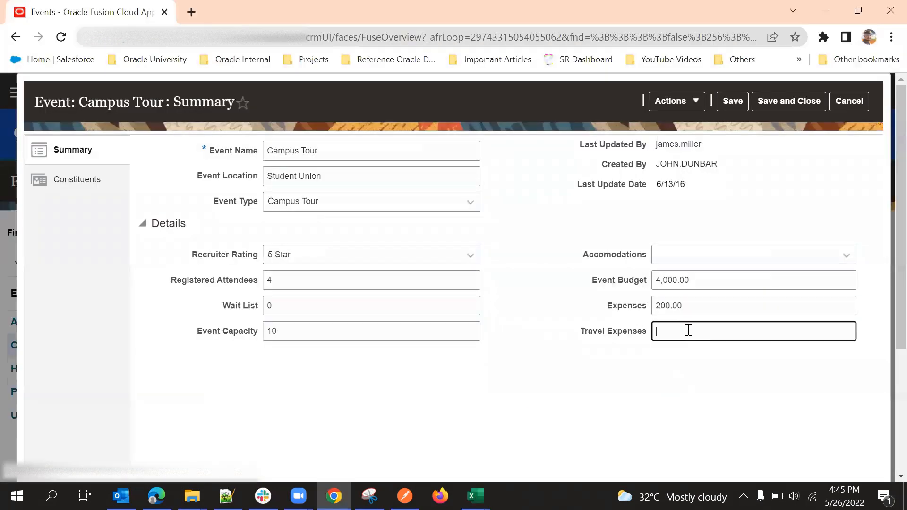
{"action": "left_click", "coordinate": [525, 341]}
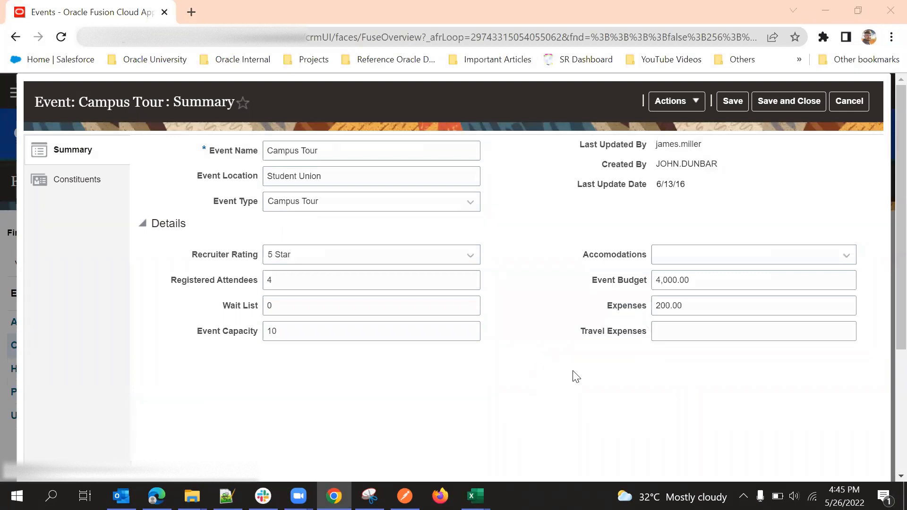
{"action": "key", "text": "alt+Tab"}
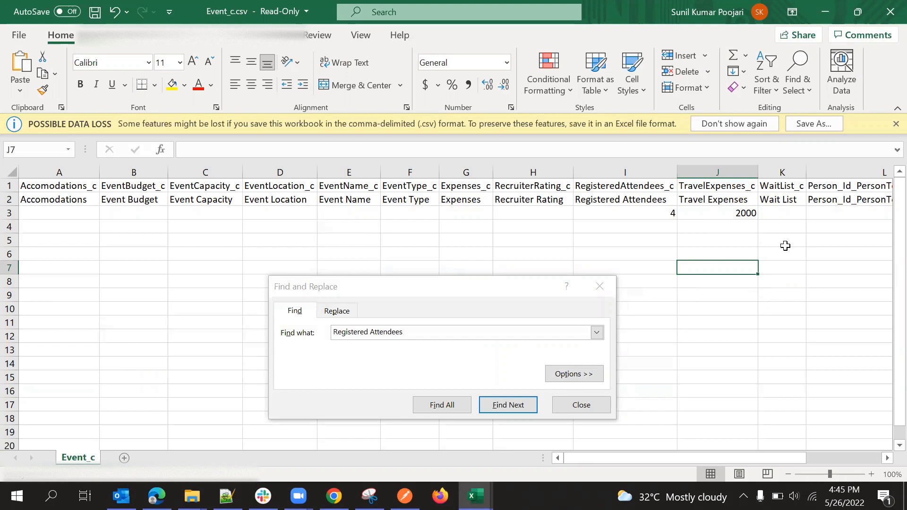
{"action": "key", "text": "alt+Tab"}
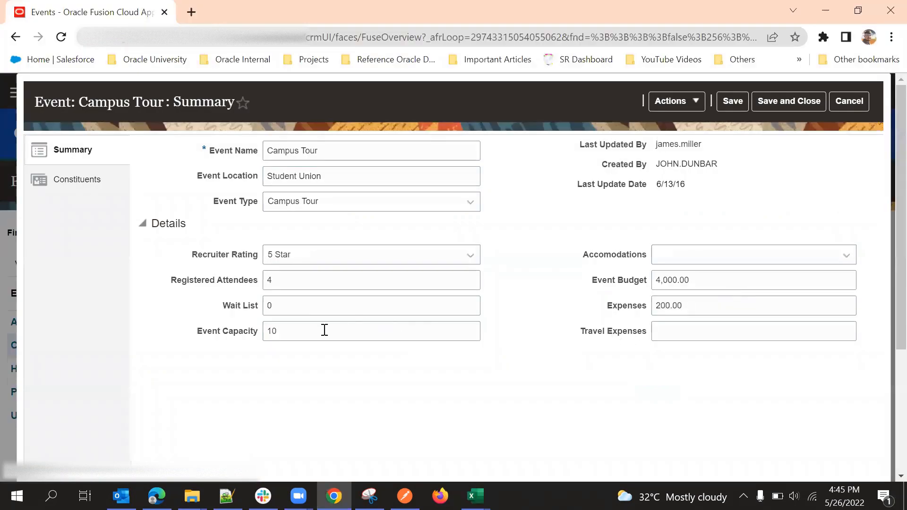
- Switch to the Event_c.csv sheet in Excel and enter 23 as the Event Capacity in row 3
{"action": "key", "text": "alt+Tab"}
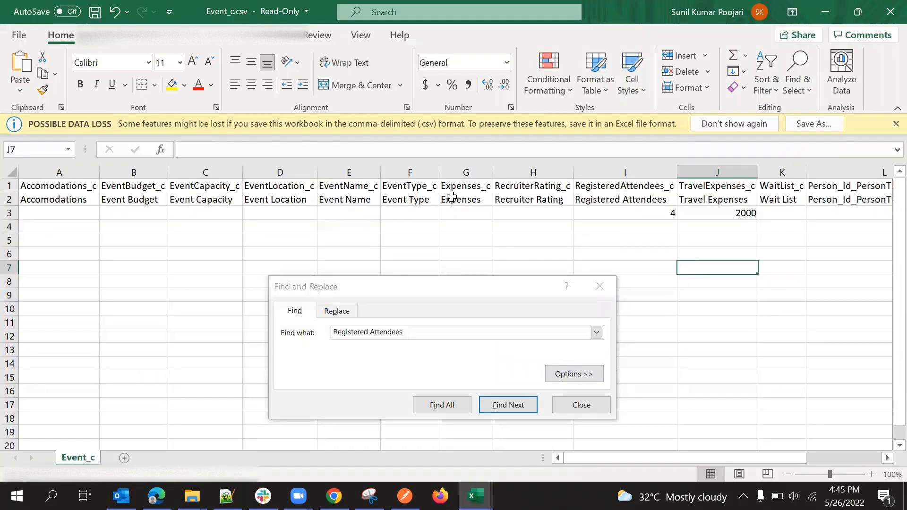
{"action": "left_click", "coordinate": [210, 211]}
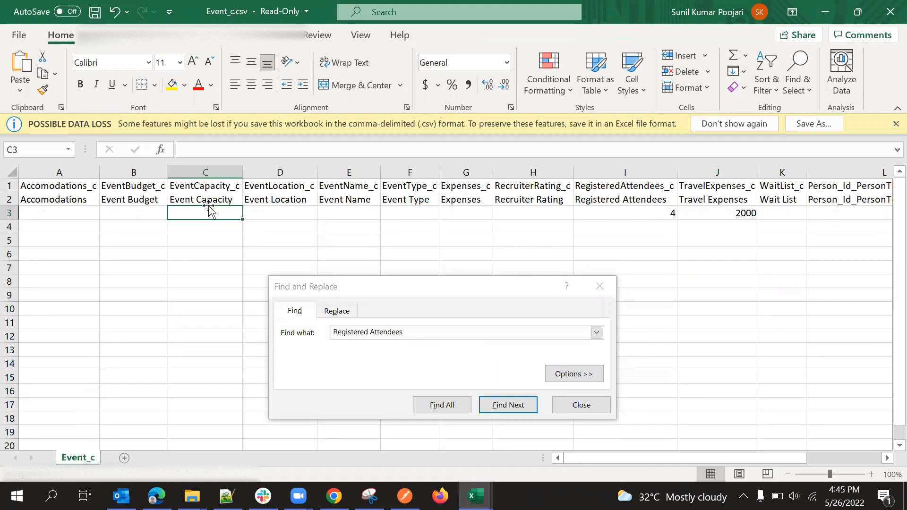
{"action": "key", "text": "alt+Tab"}
{"action": "key", "text": "alt+Tab"}
{"action": "type", "text": "23"}
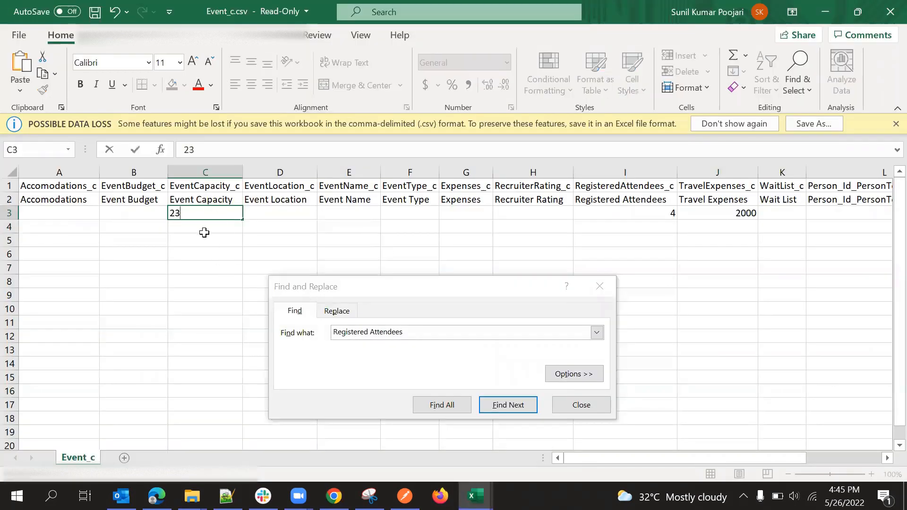
- Check the Event Type choices on the Campus Tour event in the browser and enter ORIENTATION as the row 3 Event Type in the sheet
{"action": "key", "text": "alt+Tab"}
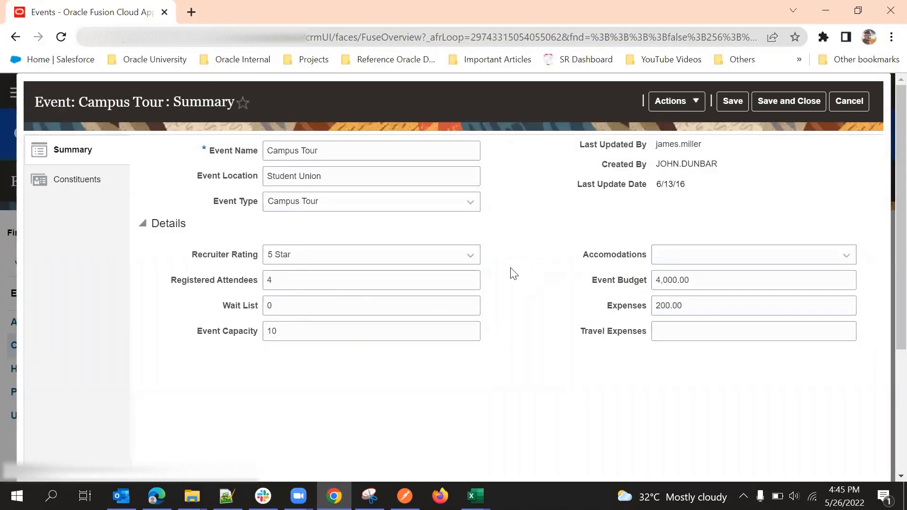
{"action": "key", "text": "alt+Tab"}
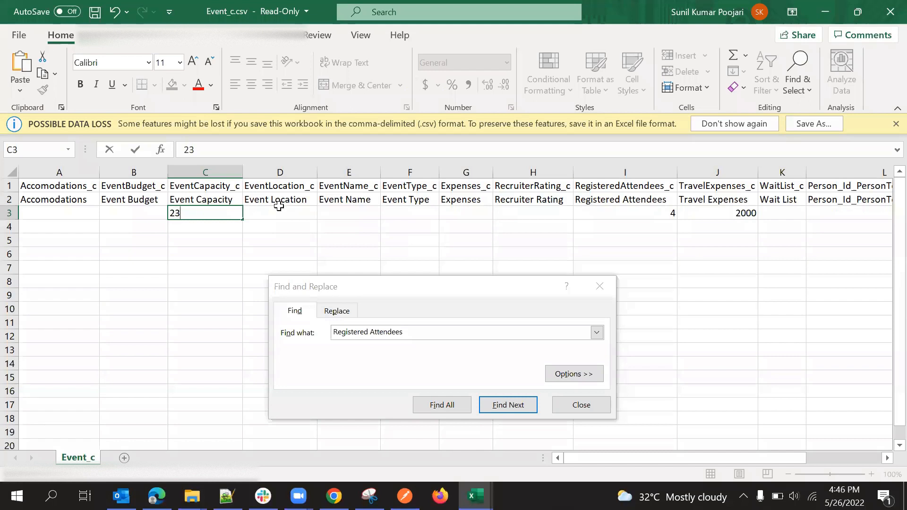
{"action": "left_click", "coordinate": [401, 213]}
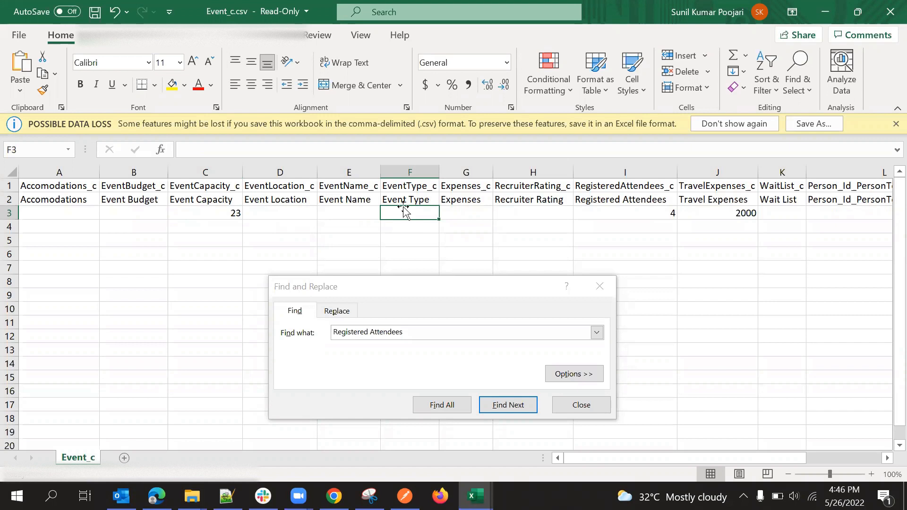
{"action": "key", "text": "alt+Tab"}
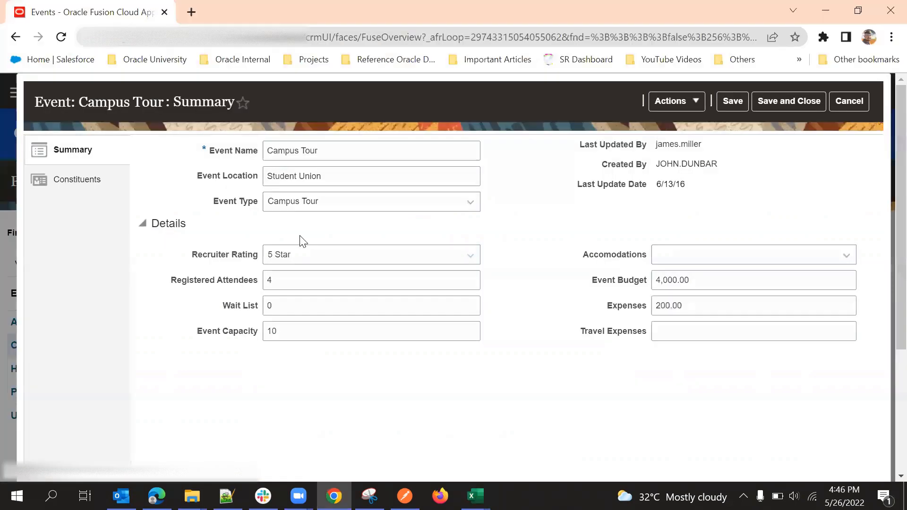
{"action": "left_click", "coordinate": [307, 202]}
{"action": "key", "text": "alt+Tab"}
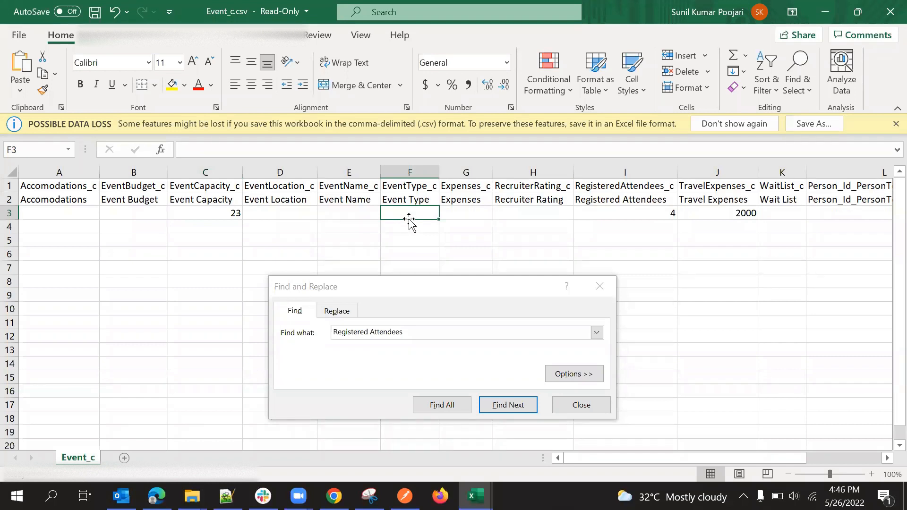
{"action": "type", "text": "ORIENT"}
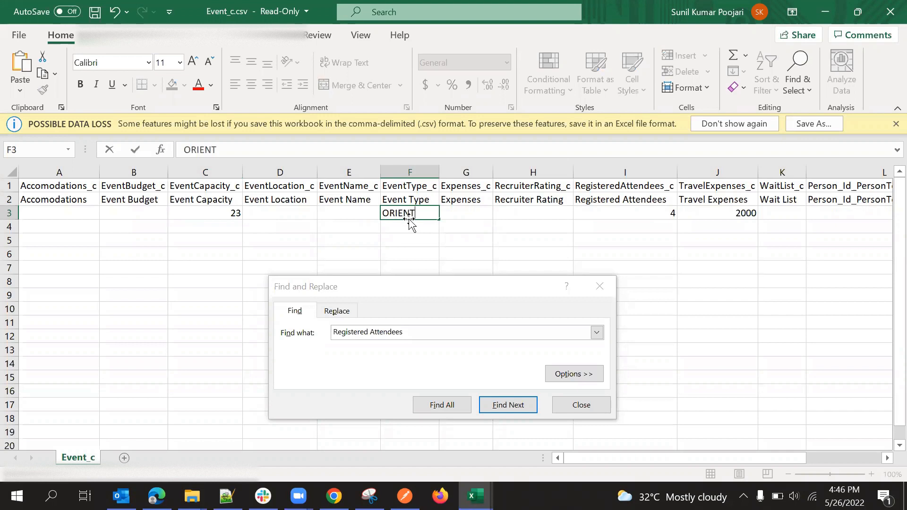
{"action": "type", "text": "ATION"}
{"action": "left_click", "coordinate": [423, 229]}
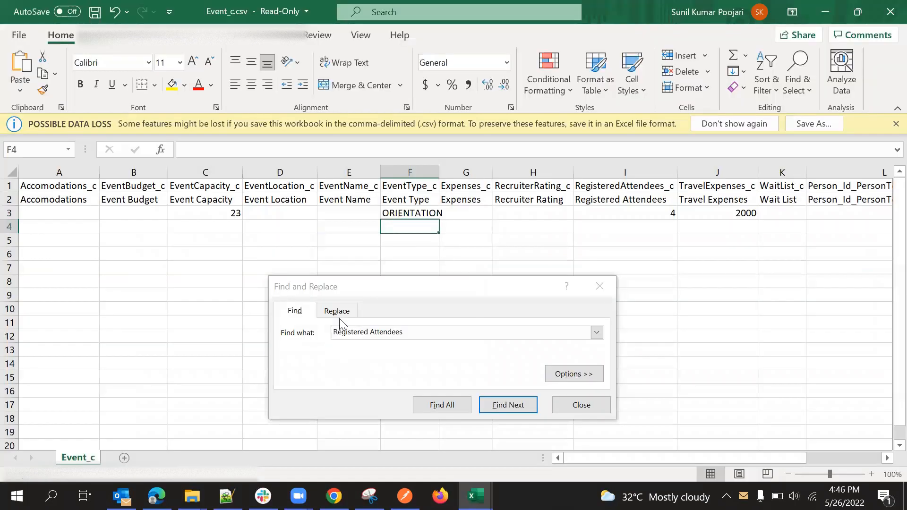
{"action": "left_click", "coordinate": [424, 217]}
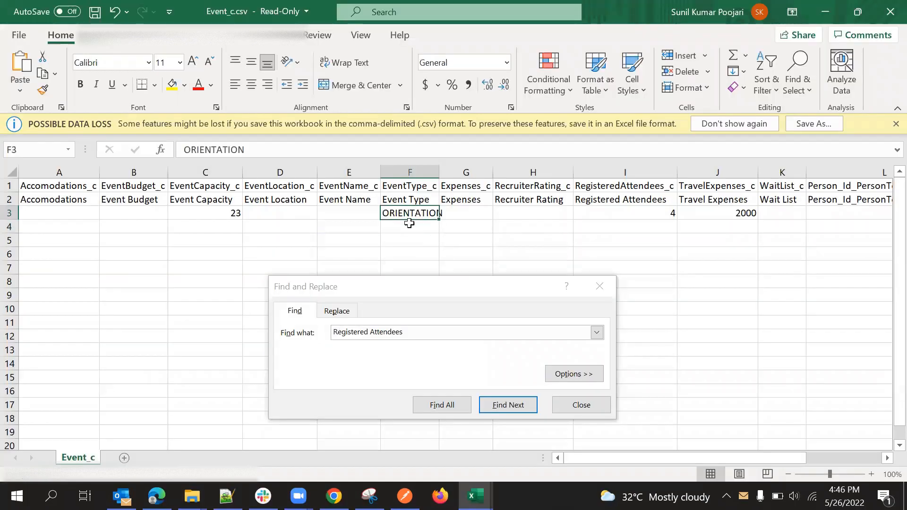
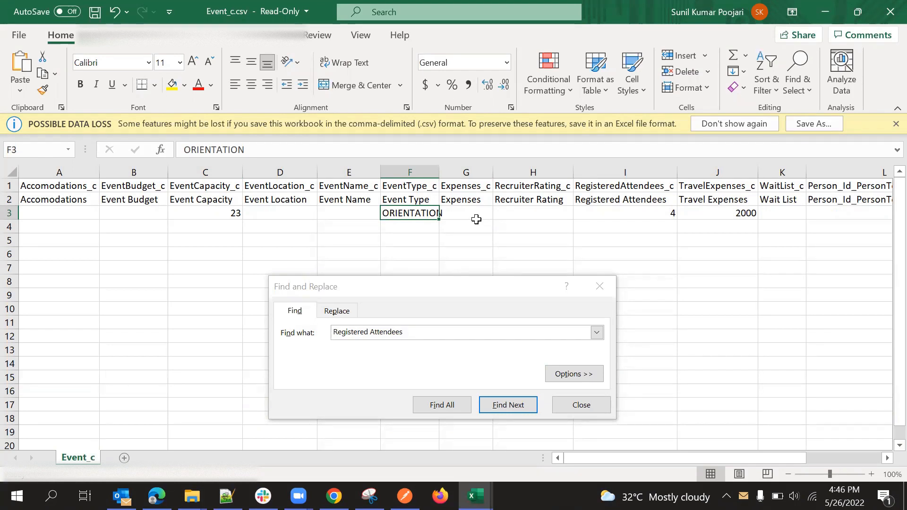
- Fit the Event Type column to its contents, enter 1233 as the row 3 Expenses, and close Find and Replace
{"action": "left_click", "coordinate": [398, 230]}
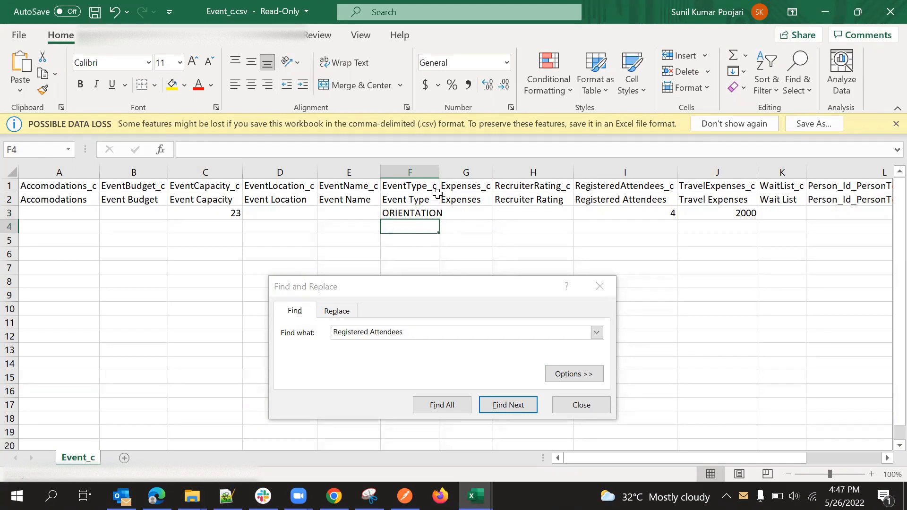
{"action": "double_click", "coordinate": [441, 172]}
{"action": "left_click", "coordinate": [459, 215]}
{"action": "left_click", "coordinate": [438, 221]}
{"action": "left_click", "coordinate": [456, 217]}
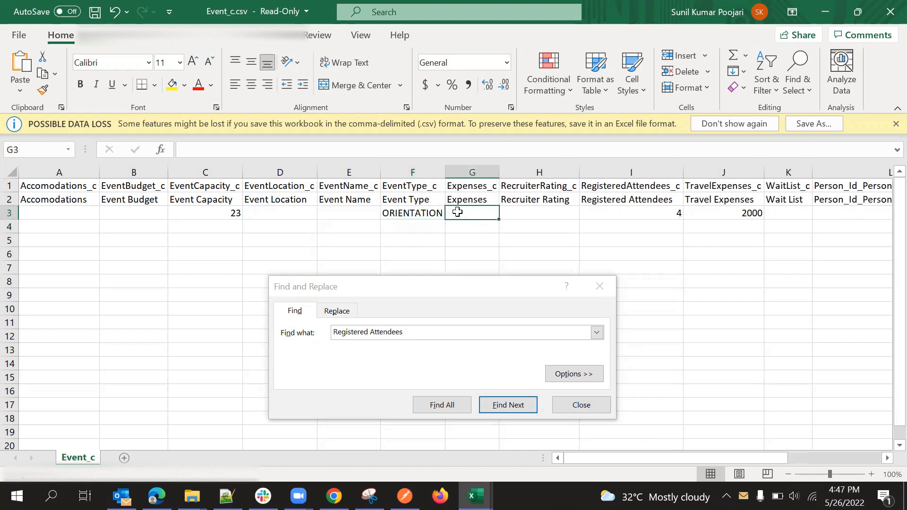
{"action": "type", "text": "1233"}
{"action": "key", "text": "Return"}
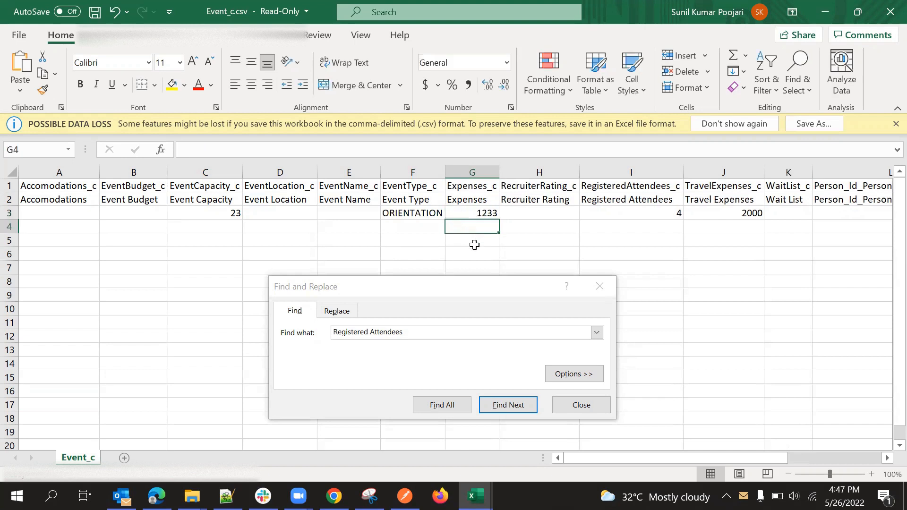
{"action": "left_click", "coordinate": [600, 287]}
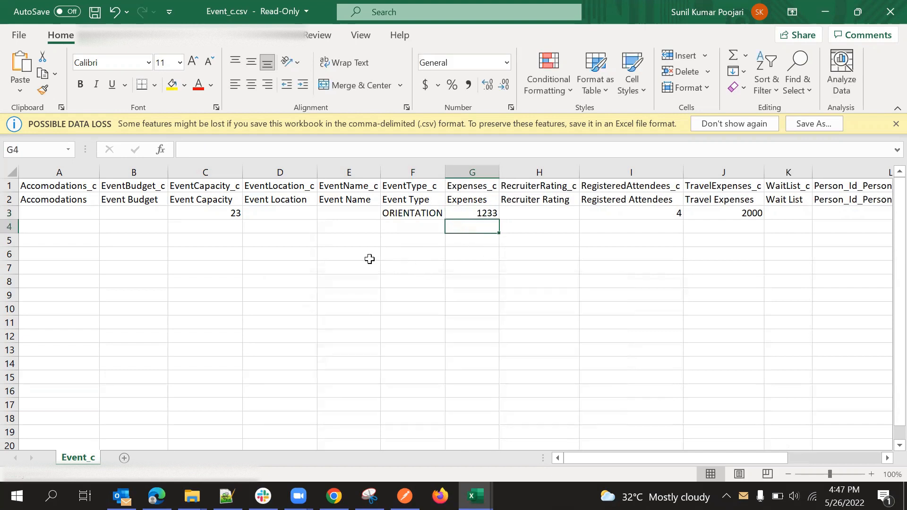
{"action": "left_click", "coordinate": [319, 237]}
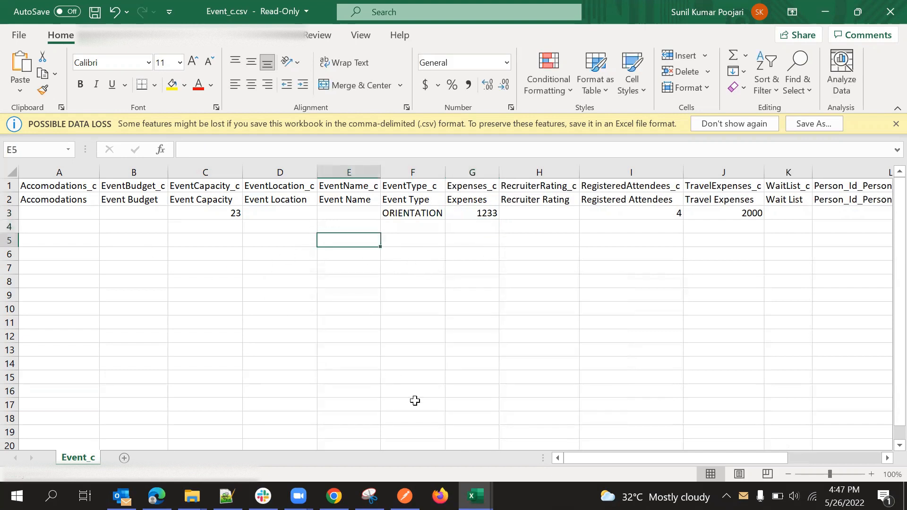
{"action": "left_click", "coordinate": [272, 289]}
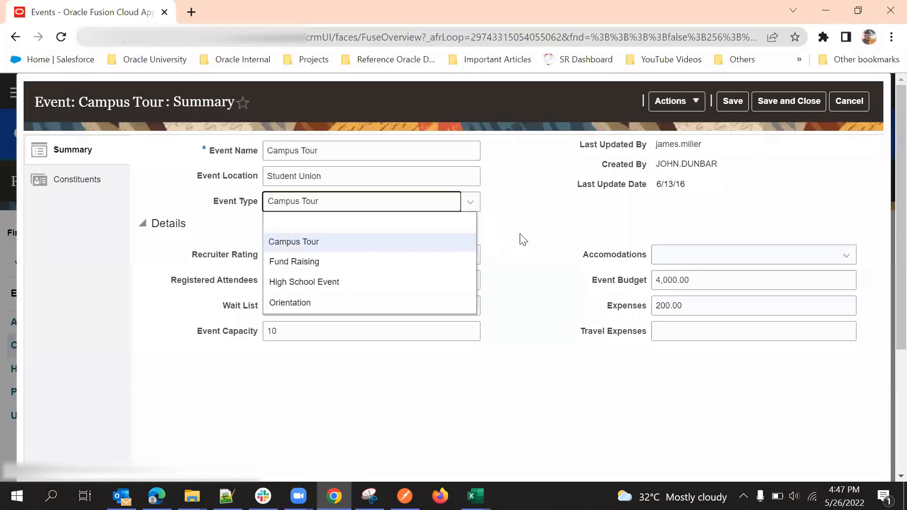
{"action": "left_click", "coordinate": [542, 258]}
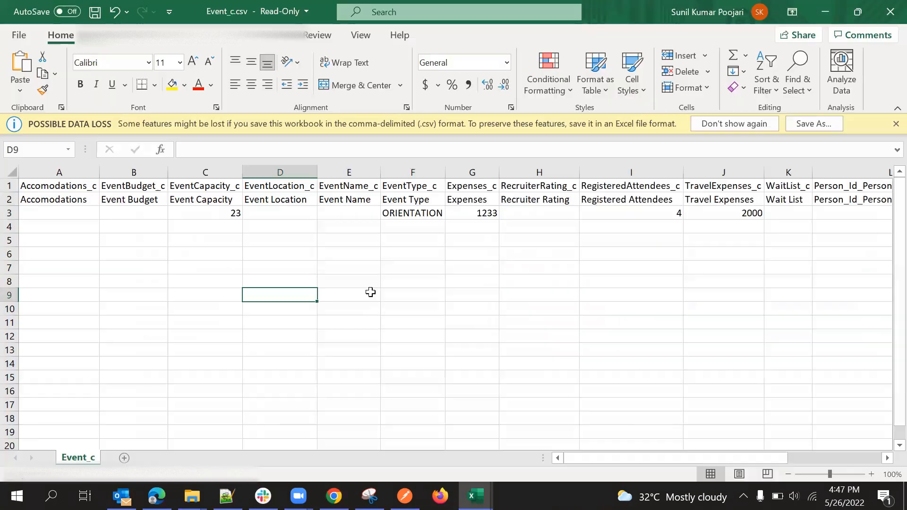
{"action": "left_click", "coordinate": [163, 269]}
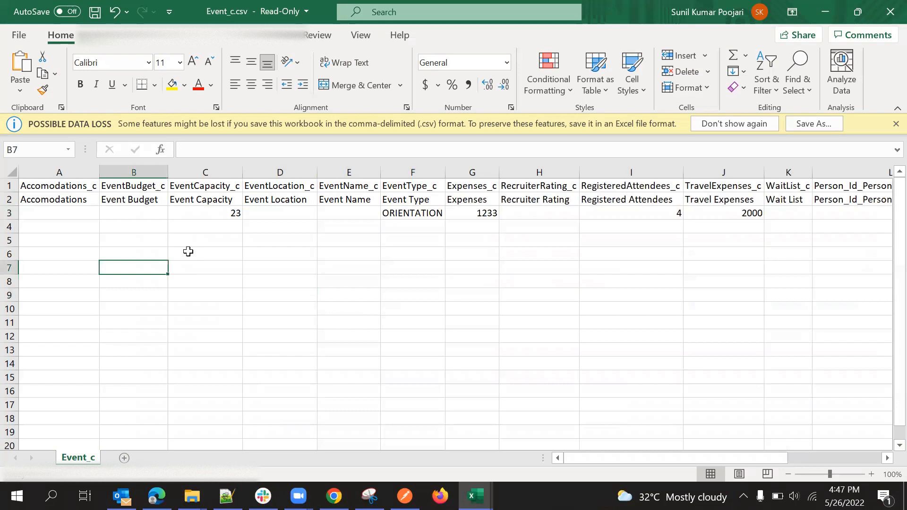
- Delete the Accomodations_c and EventBudget_c columns from the sheet
{"action": "left_click", "coordinate": [74, 175]}
{"action": "left_click_drag", "start_coordinate": [75, 175], "coordinate": [152, 170]}
{"action": "right_click", "coordinate": [152, 170]}
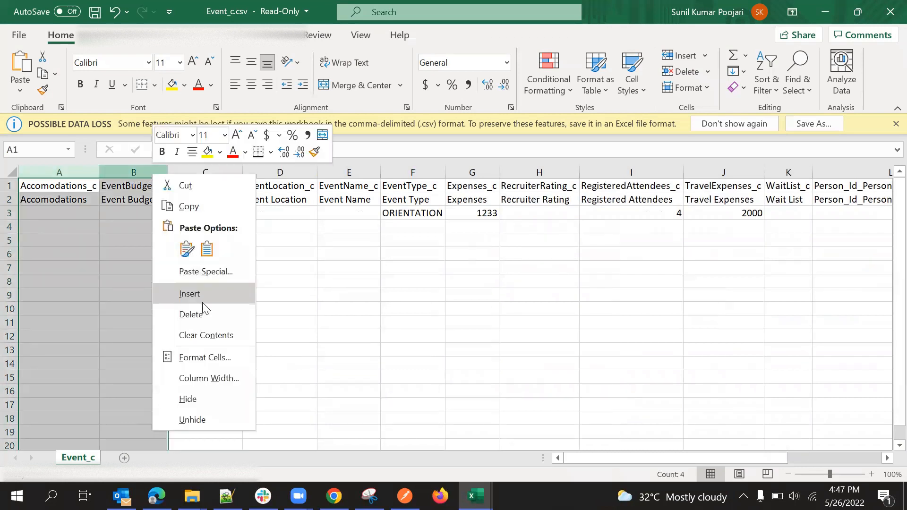
{"action": "left_click", "coordinate": [202, 314]}
{"action": "left_click", "coordinate": [183, 270]}
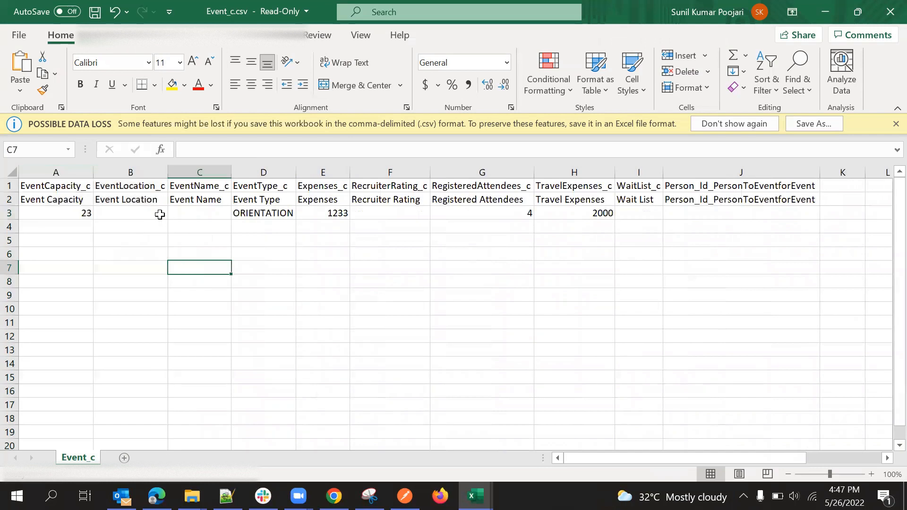
- Enter Hyderabad as the Event Location and Event 1 as the Event Name in row 3
{"action": "left_click", "coordinate": [145, 209]}
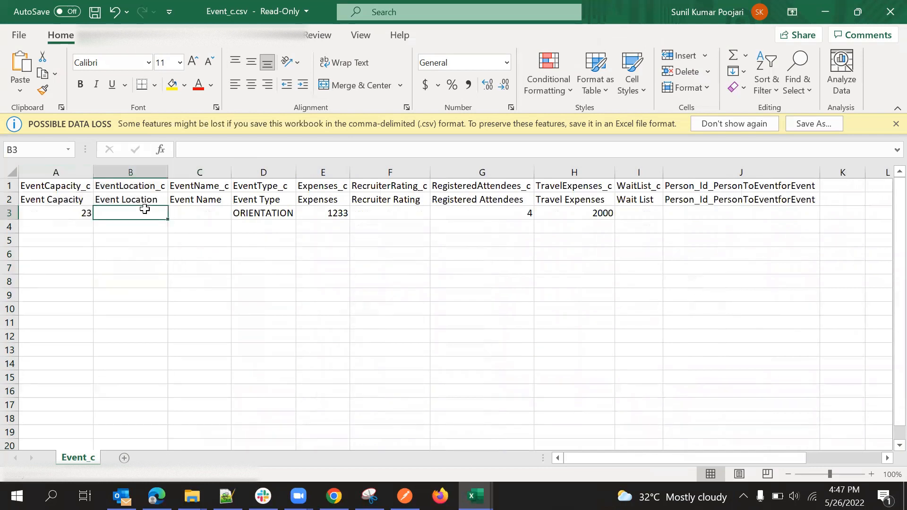
{"action": "type", "text": "Hyderabad"}
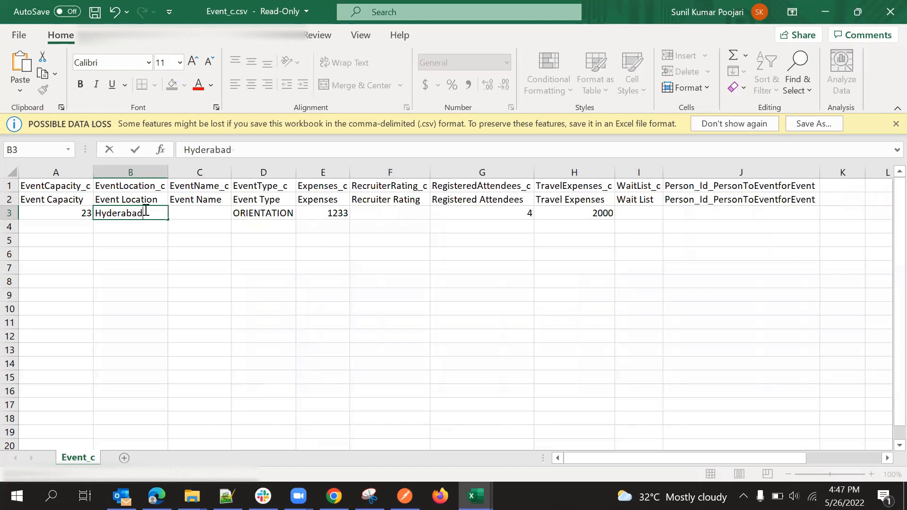
{"action": "left_click", "coordinate": [222, 249]}
{"action": "left_click", "coordinate": [207, 213]}
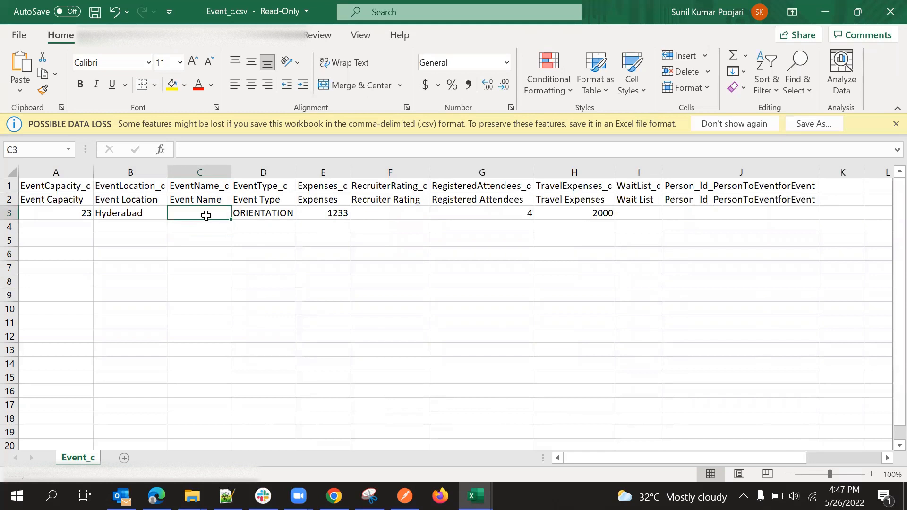
{"action": "type", "text": "Event "}
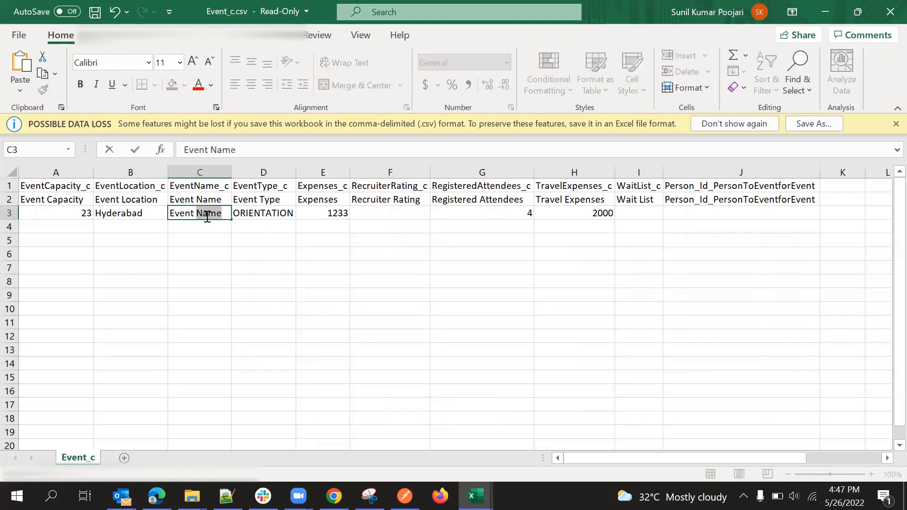
{"action": "type", "text": "1"}
{"action": "left_click", "coordinate": [307, 242]}
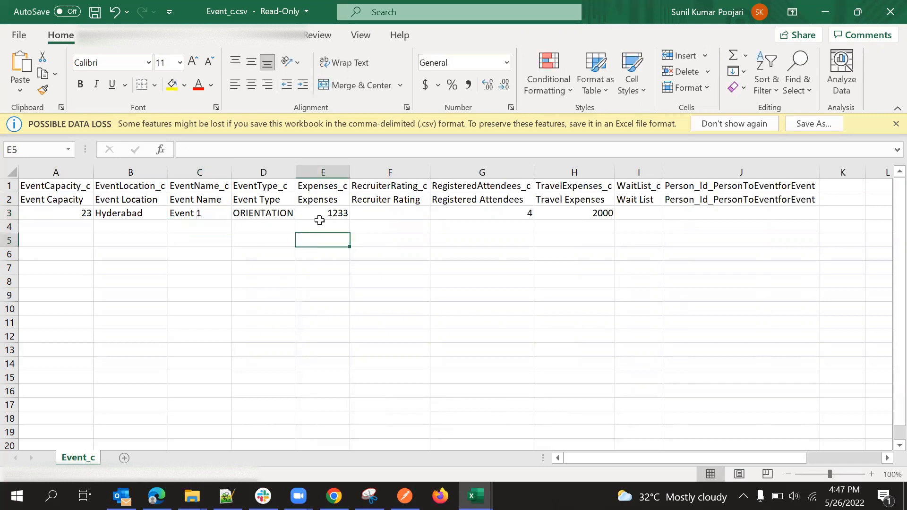
- Delete the RecruiterRating_c column from the sheet
{"action": "mouse_move", "coordinate": [390, 172]}
{"action": "left_mouse_down"}
{"action": "mouse_move", "coordinate": [467, 172]}
{"action": "mouse_move", "coordinate": [401, 172]}
{"action": "left_mouse_up"}
{"action": "right_click", "coordinate": [401, 172]}
{"action": "left_click", "coordinate": [438, 313]}
{"action": "left_click", "coordinate": [490, 308]}
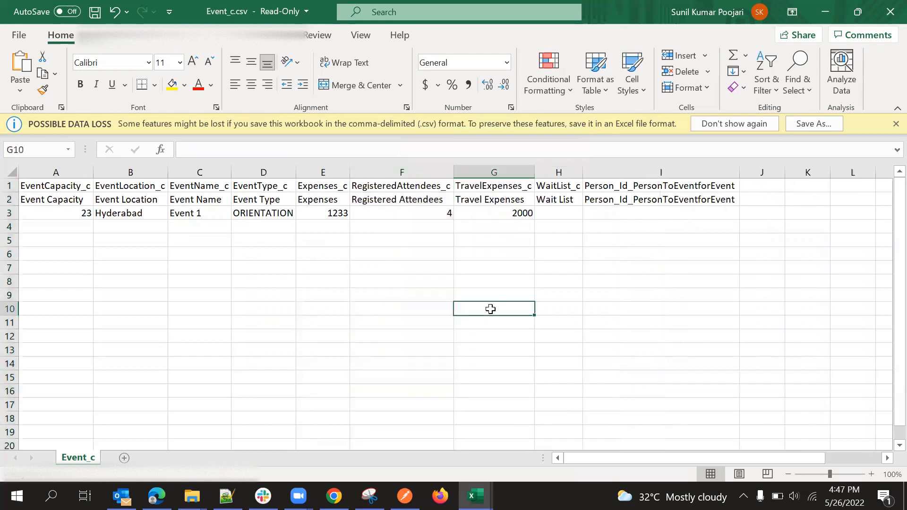
- Delete the WaitList_c and Person_Id_PersonToEventforEvent columns from the sheet
{"action": "left_click_drag", "start_coordinate": [557, 171], "coordinate": [640, 169]}
{"action": "right_click", "coordinate": [640, 168]}
{"action": "left_click", "coordinate": [613, 290]}
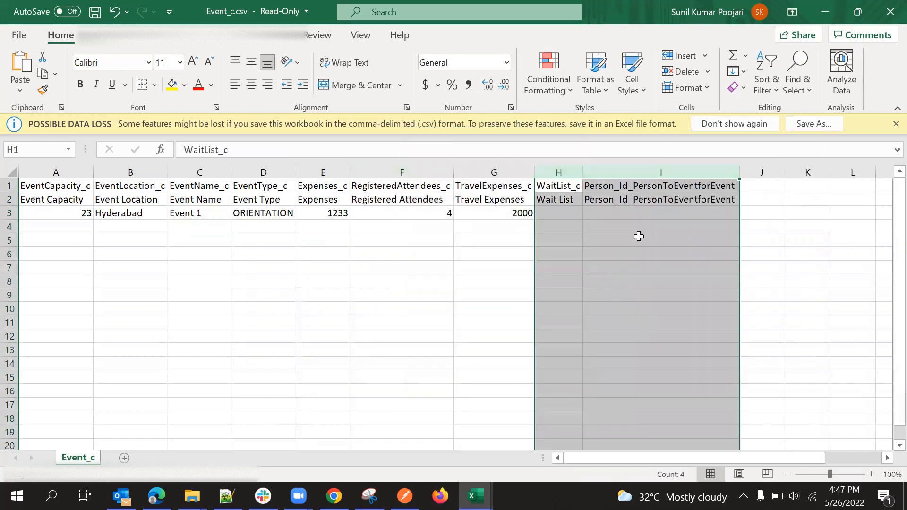
{"action": "left_click", "coordinate": [652, 215]}
{"action": "left_click_drag", "start_coordinate": [572, 169], "coordinate": [640, 166]}
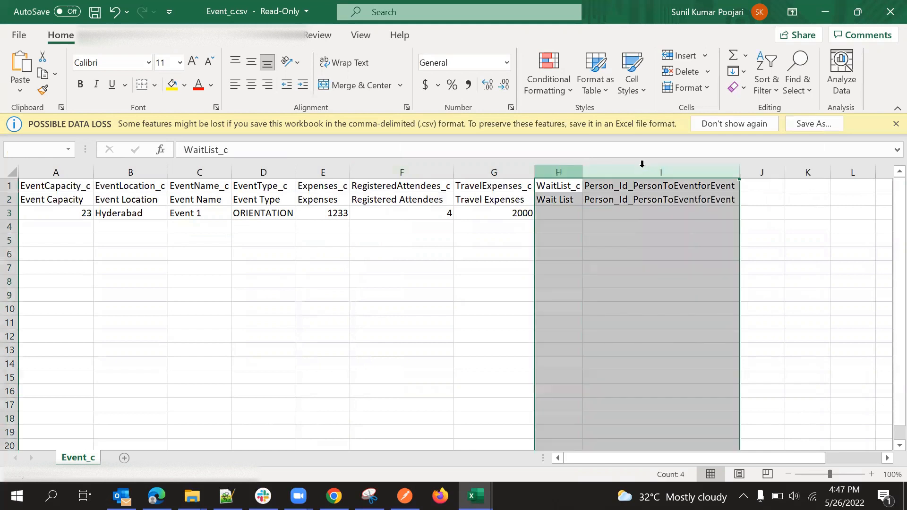
{"action": "right_click", "coordinate": [632, 171]}
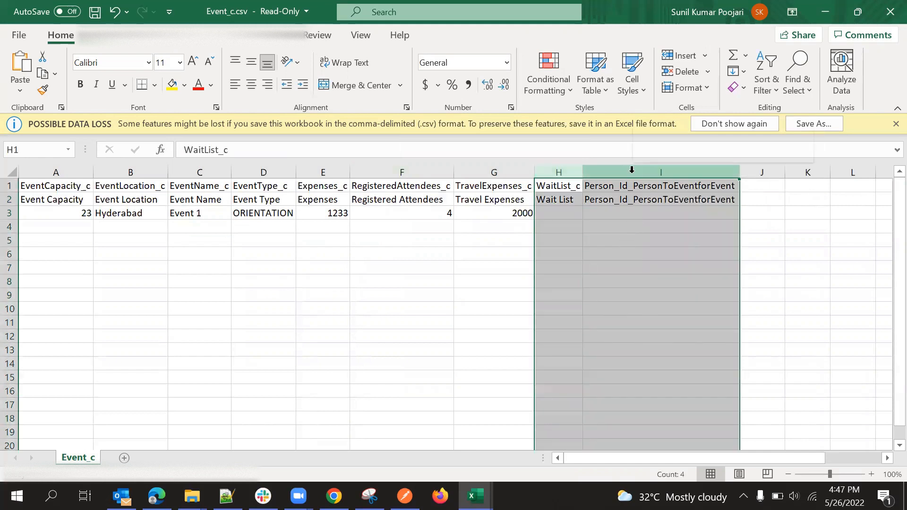
{"action": "left_click", "coordinate": [668, 314]}
{"action": "left_click", "coordinate": [582, 281]}
{"action": "left_click", "coordinate": [529, 296]}
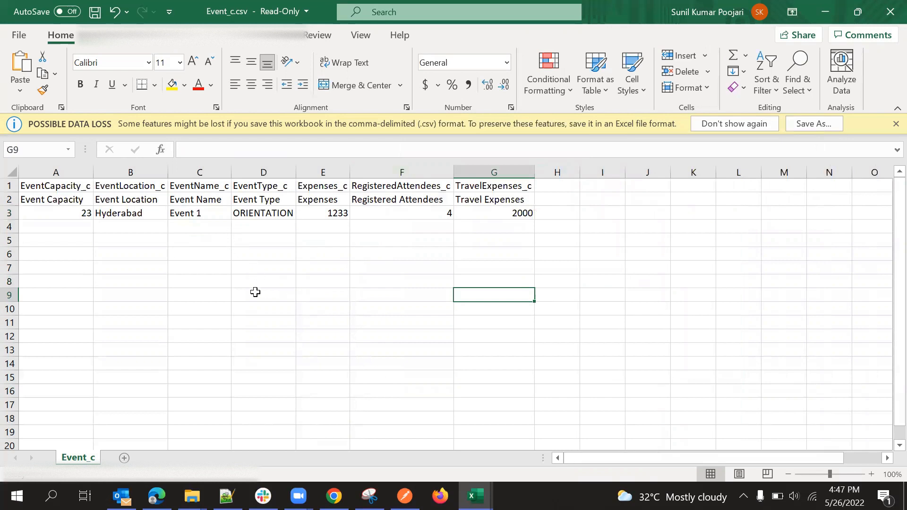
- Delete row 2 with the display labels, keeping the API-name header row and the data row
{"action": "left_click", "coordinate": [9, 199]}
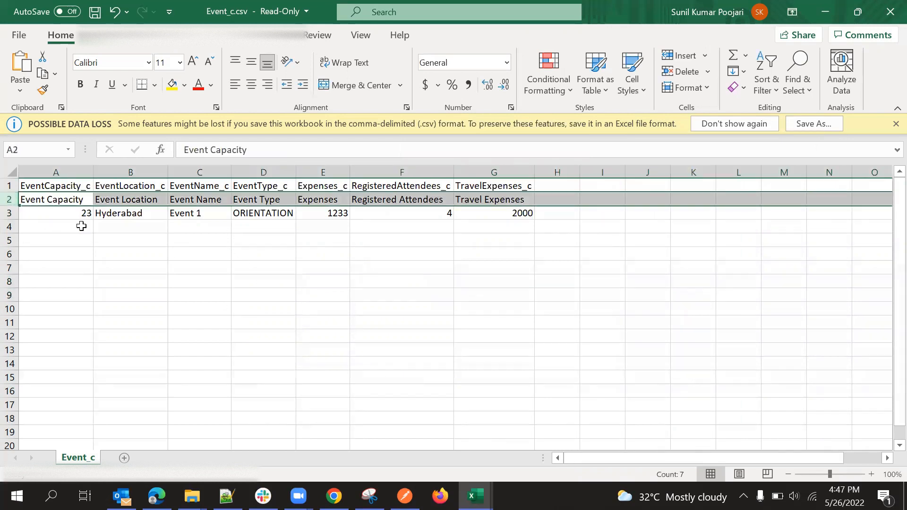
{"action": "right_click", "coordinate": [10, 196]}
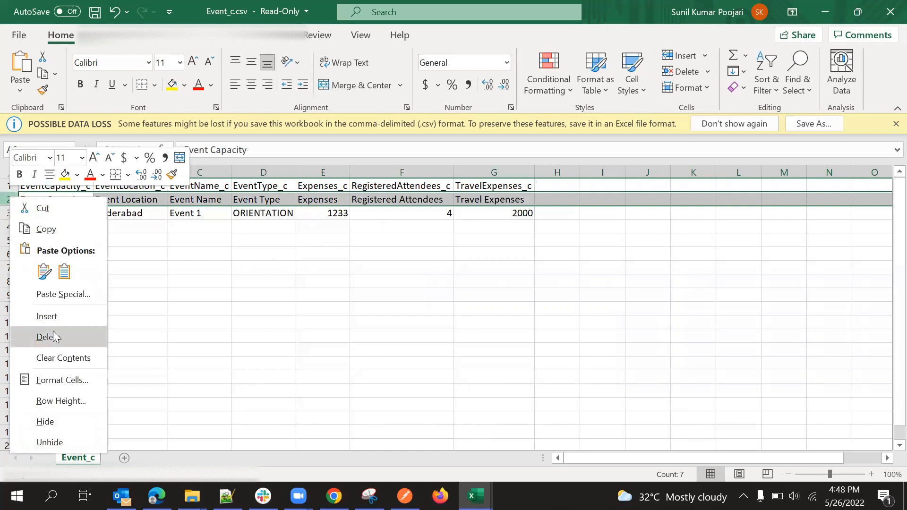
{"action": "left_click", "coordinate": [54, 337]}
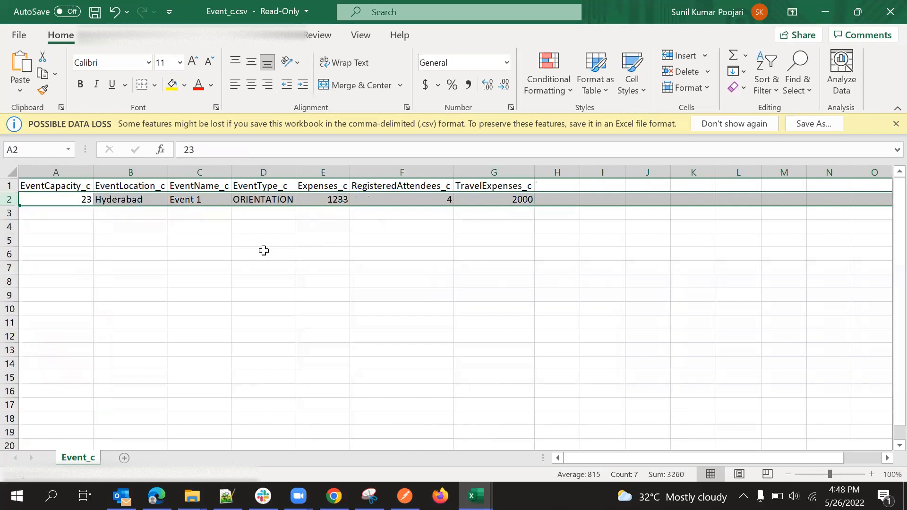
{"action": "left_click", "coordinate": [121, 270]}
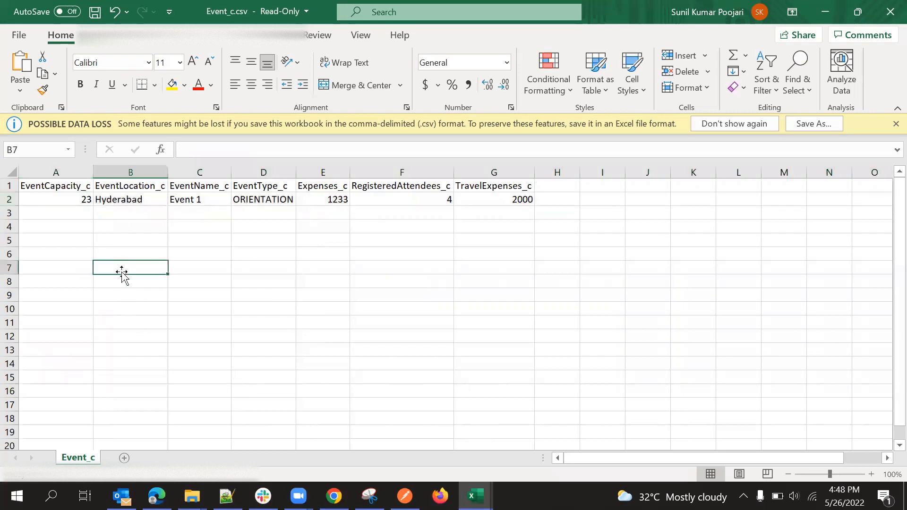
{"action": "left_click", "coordinate": [217, 244]}
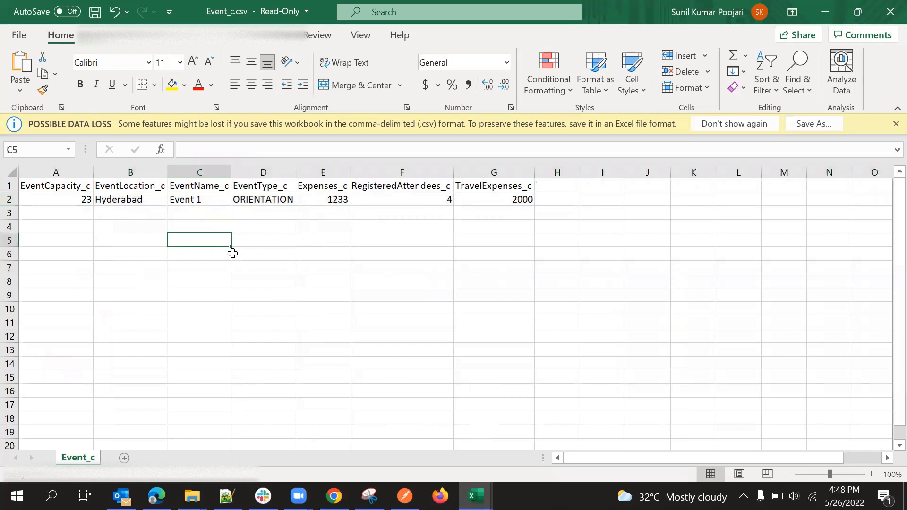
{"action": "left_click", "coordinate": [283, 268]}
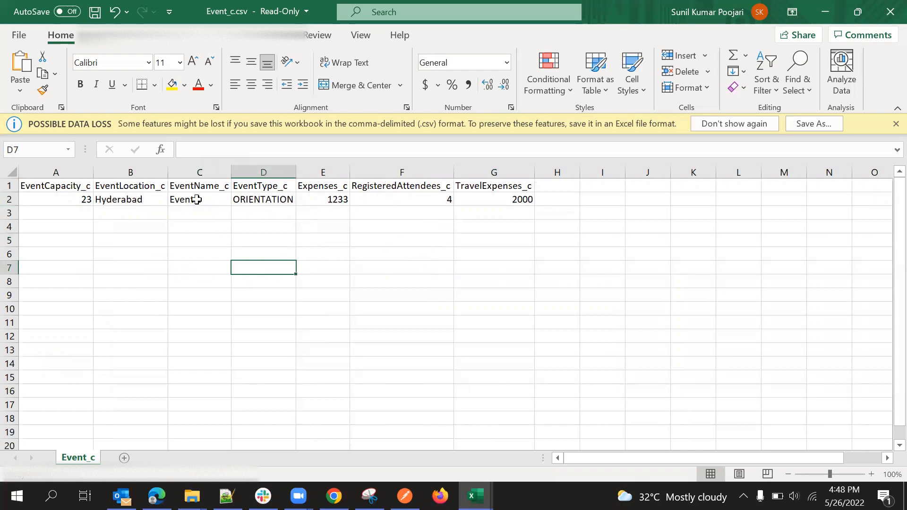
- Switch to the Oracle Fusion Cloud page in Chrome and cancel out of the Campus Tour event to return to the events list
{"action": "key", "text": "alt+Tab"}
{"action": "left_click_drag", "start_coordinate": [340, 150], "coordinate": [261, 141]}
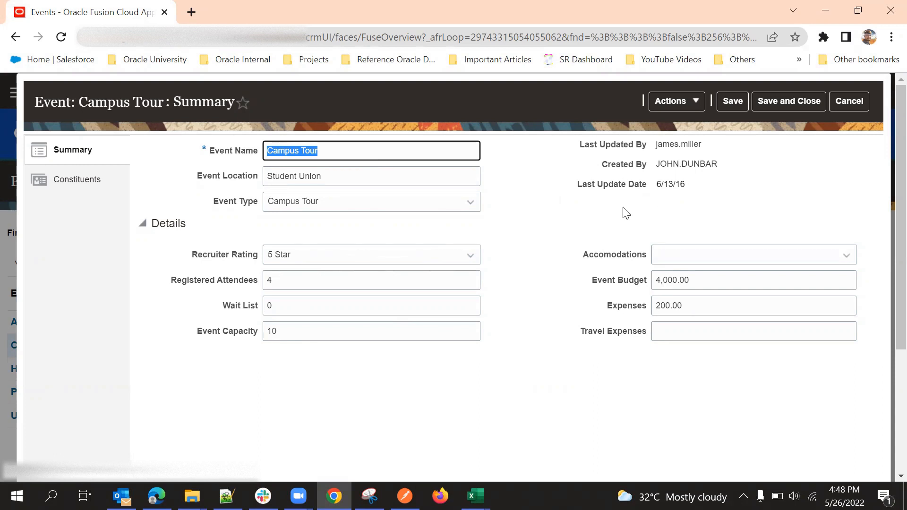
{"action": "left_click", "coordinate": [547, 218]}
{"action": "left_click", "coordinate": [841, 102]}
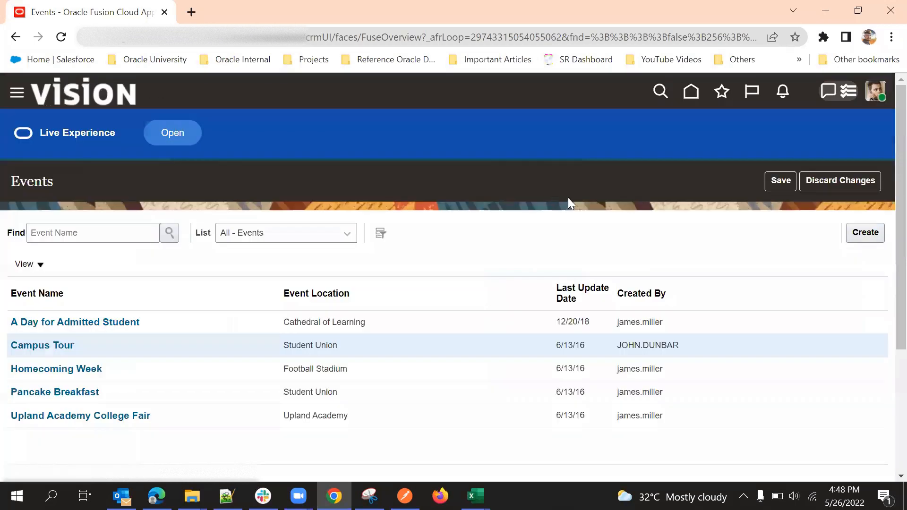
- Switch back to Excel, enter Event 2 below Event 1, and extend the EventName_c series to Event 6 in row 7
{"action": "key", "text": "alt+Tab"}
{"action": "left_click", "coordinate": [308, 224]}
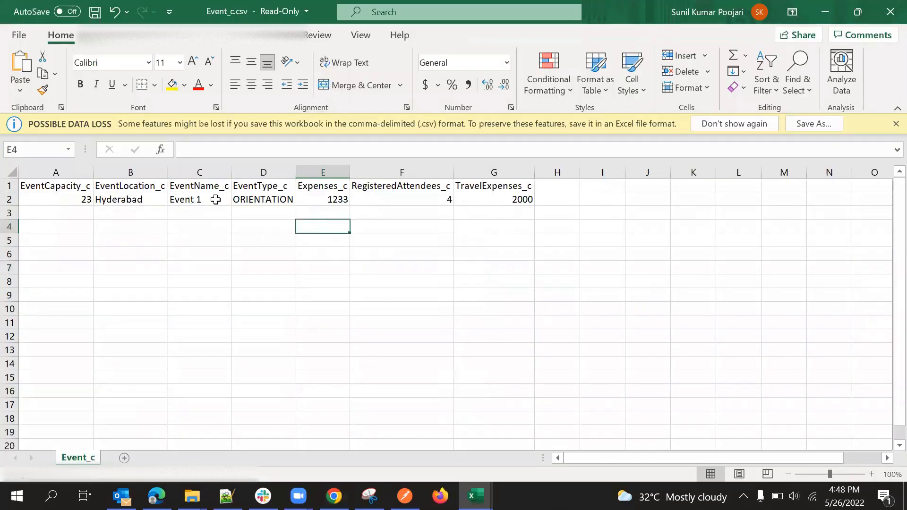
{"action": "left_click", "coordinate": [215, 200]}
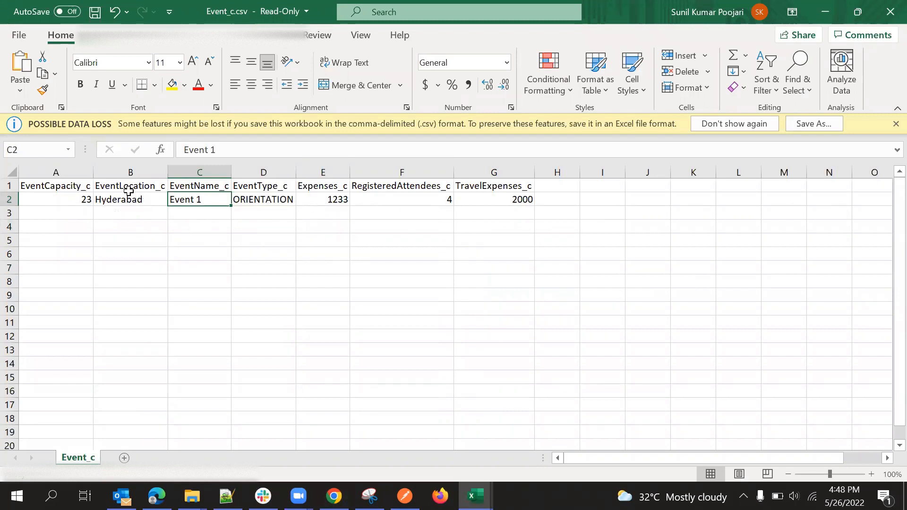
{"action": "left_click", "coordinate": [61, 201]}
{"action": "left_click", "coordinate": [215, 196]}
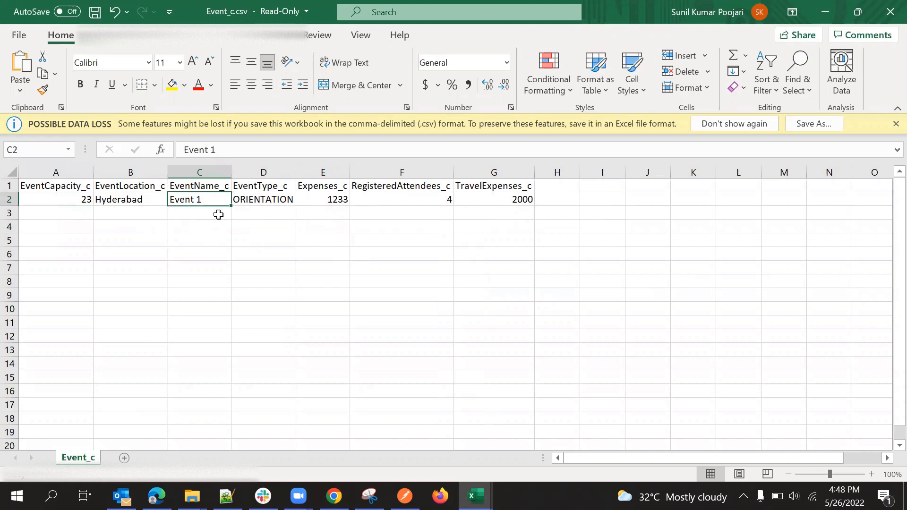
{"action": "key", "text": "ctrl+c"}
{"action": "left_click", "coordinate": [219, 214]}
{"action": "key", "text": "ctrl+v"}
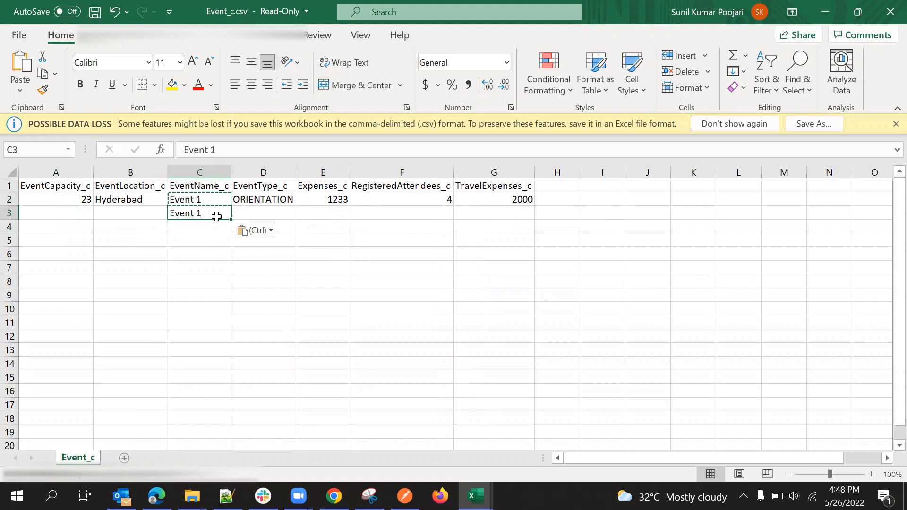
{"action": "double_click", "coordinate": [221, 214]}
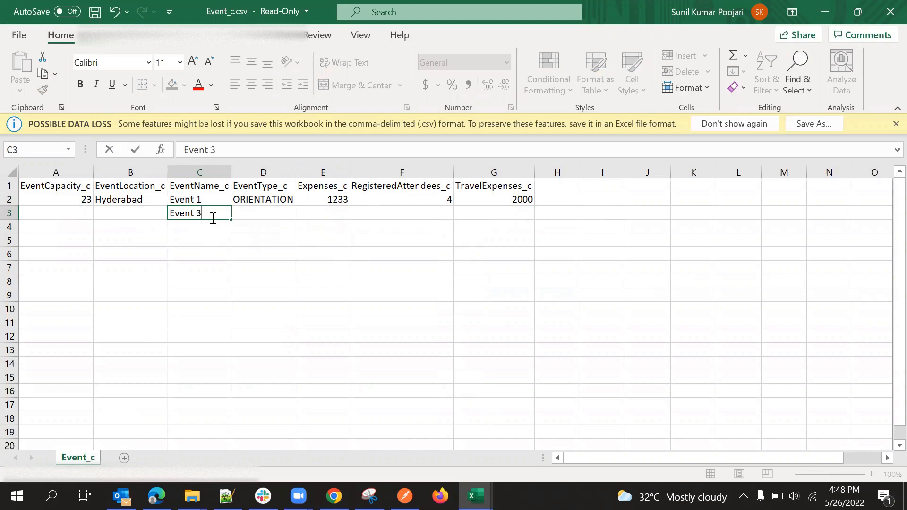
{"action": "left_click", "coordinate": [211, 236]}
{"action": "left_click_drag", "start_coordinate": [214, 199], "coordinate": [223, 273]}
{"action": "left_click", "coordinate": [200, 293]}
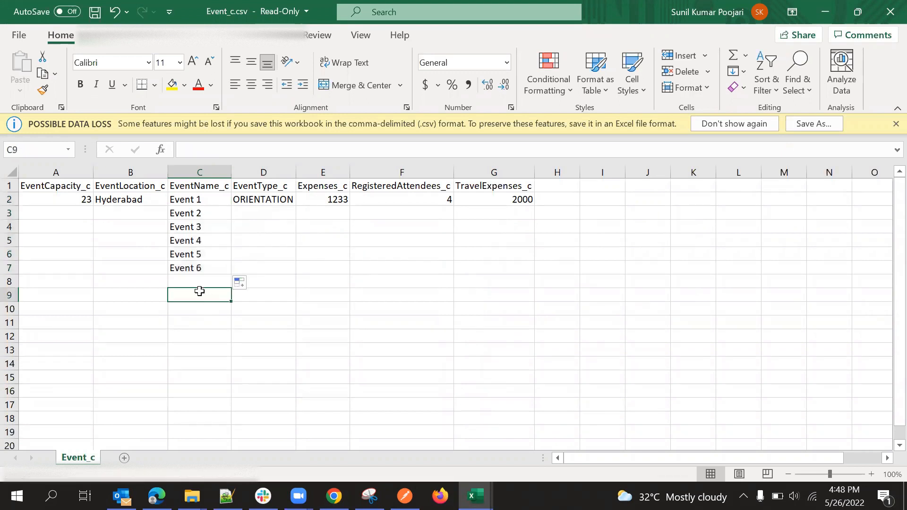
- Copy the Hyderabad location and the event capacity of 23 down from row 2 through row 7
{"action": "left_click", "coordinate": [156, 203]}
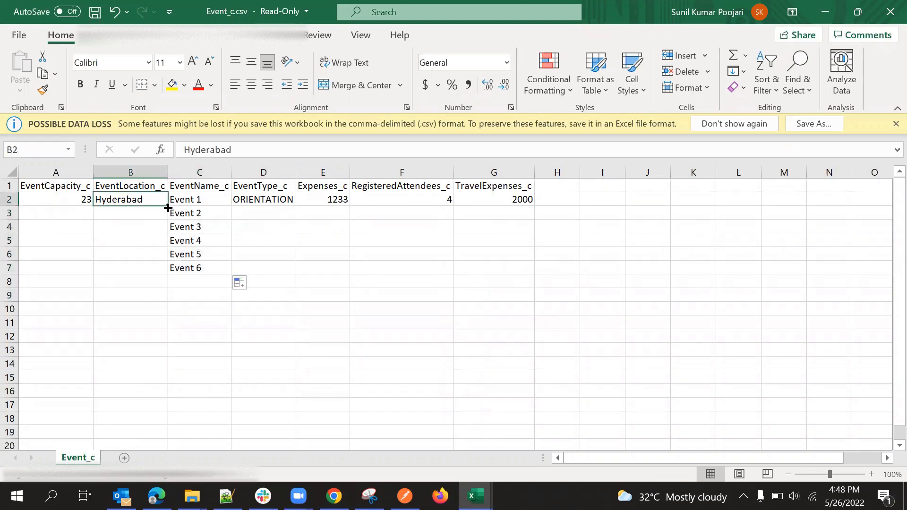
{"action": "left_click_drag", "start_coordinate": [167, 208], "coordinate": [166, 270]}
{"action": "left_click", "coordinate": [83, 198]}
{"action": "left_click_drag", "start_coordinate": [91, 208], "coordinate": [90, 270]}
- Copy the ORIENTATION event type down through row 7 and the Expenses_c value 1233 down through row 8
{"action": "left_click", "coordinate": [285, 198]}
{"action": "left_click_drag", "start_coordinate": [296, 205], "coordinate": [294, 269]}
{"action": "left_click", "coordinate": [343, 199]}
{"action": "left_click_drag", "start_coordinate": [349, 205], "coordinate": [348, 286]}
{"action": "left_click", "coordinate": [406, 241]}
- Enter 5 as RegisteredAttendees_c in row 3 and extend the series from row 2 to 10 in row 8
{"action": "left_click", "coordinate": [441, 199]}
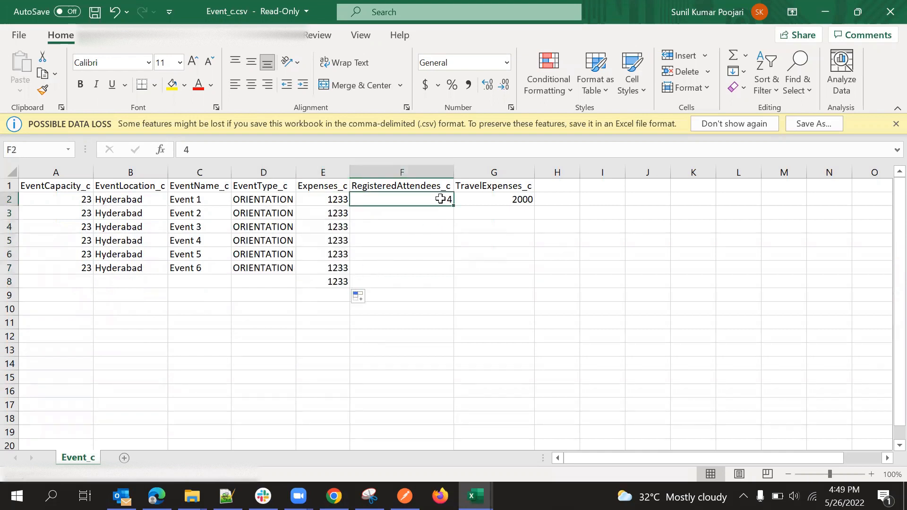
{"action": "left_click", "coordinate": [443, 214]}
{"action": "type", "text": "5"}
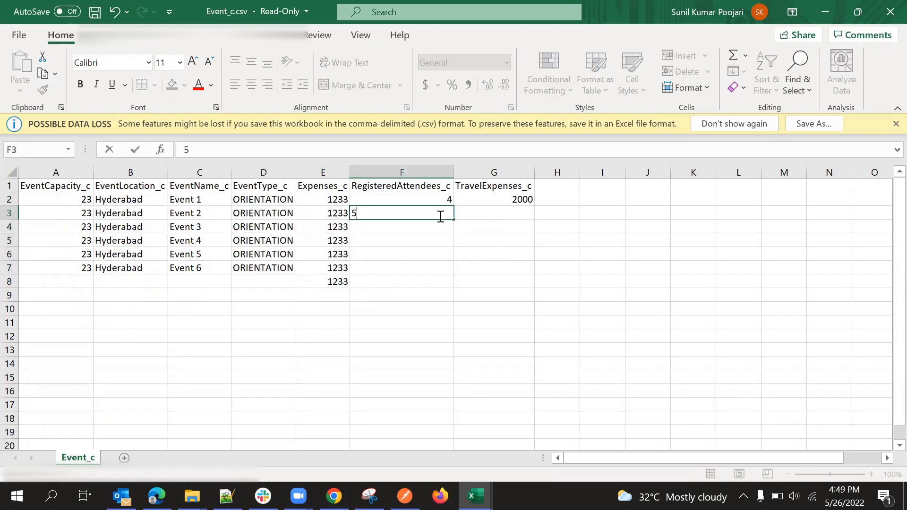
{"action": "key", "text": "Return"}
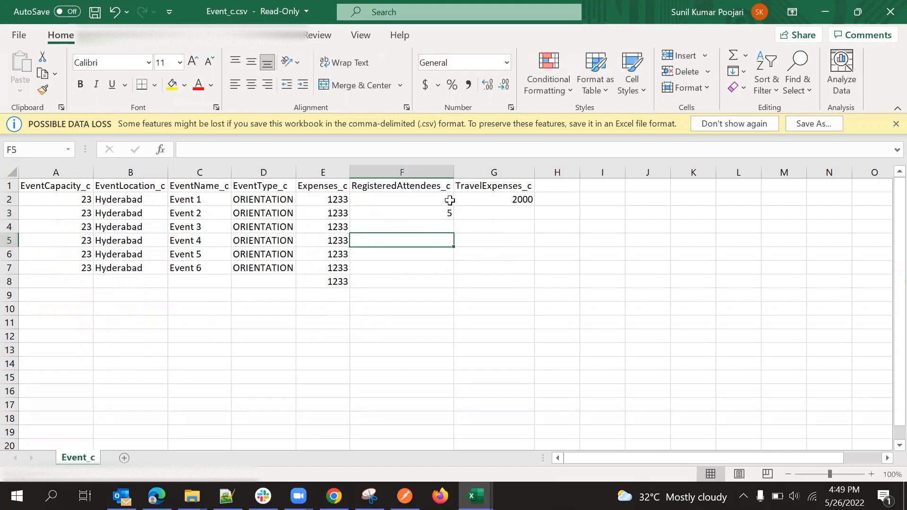
{"action": "left_click_drag", "start_coordinate": [448, 199], "coordinate": [447, 213]}
{"action": "double_click", "coordinate": [451, 214]}
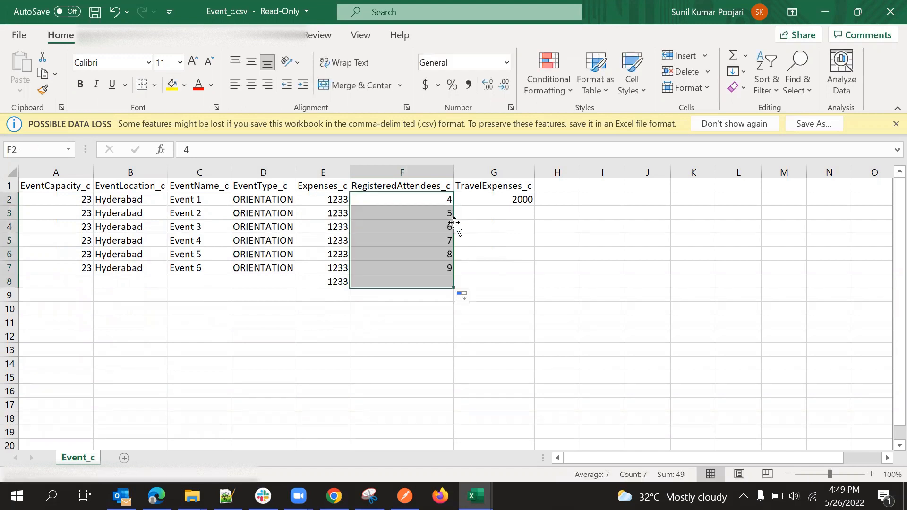
{"action": "left_click", "coordinate": [485, 252]}
- Enter 3000 as TravelExpenses_c in row 3 and extend the series from row 2 to 8000 in row 8
{"action": "left_click", "coordinate": [528, 202]}
{"action": "left_click", "coordinate": [526, 214]}
{"action": "type", "text": "2000"}
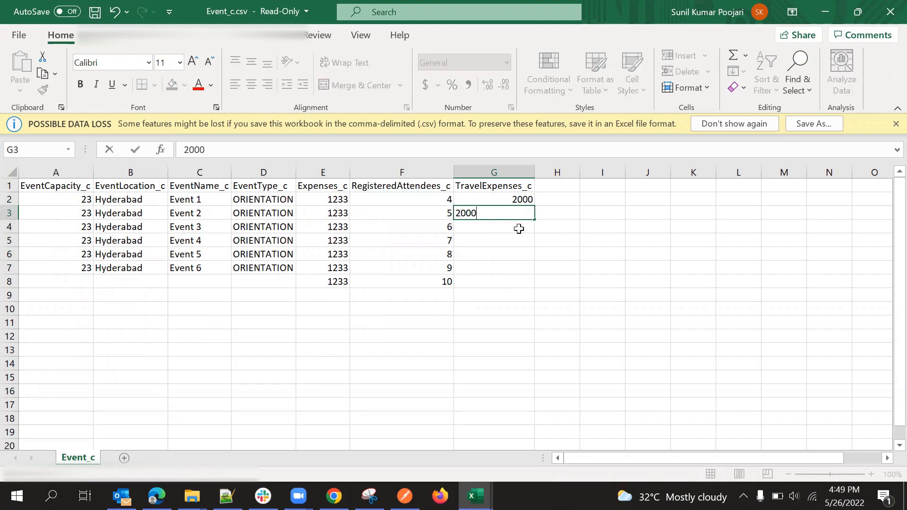
{"action": "key", "text": "Return"}
{"action": "left_click", "coordinate": [509, 211]}
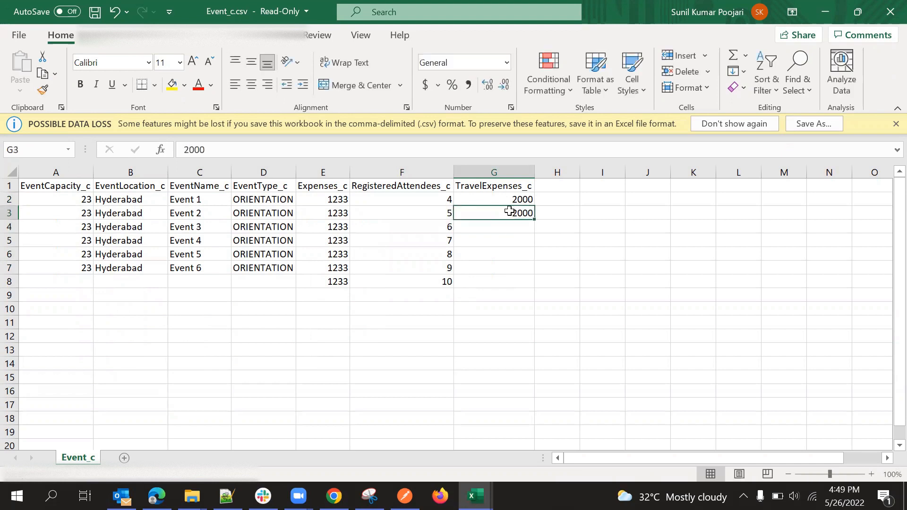
{"action": "left_click", "coordinate": [191, 150]}
{"action": "key", "text": "BackSpace"}
{"action": "type", "text": "3"}
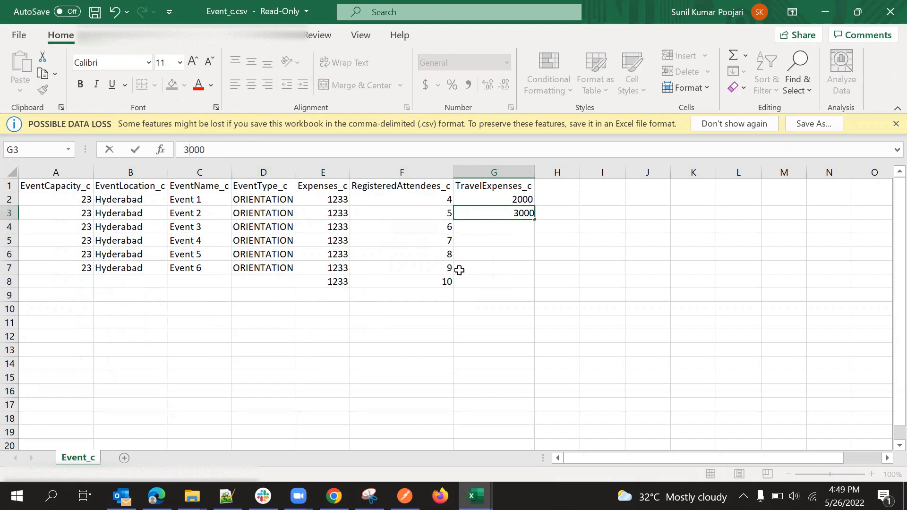
{"action": "left_click", "coordinate": [461, 268]}
{"action": "left_click_drag", "start_coordinate": [522, 199], "coordinate": [534, 287]}
{"action": "left_click", "coordinate": [485, 322]}
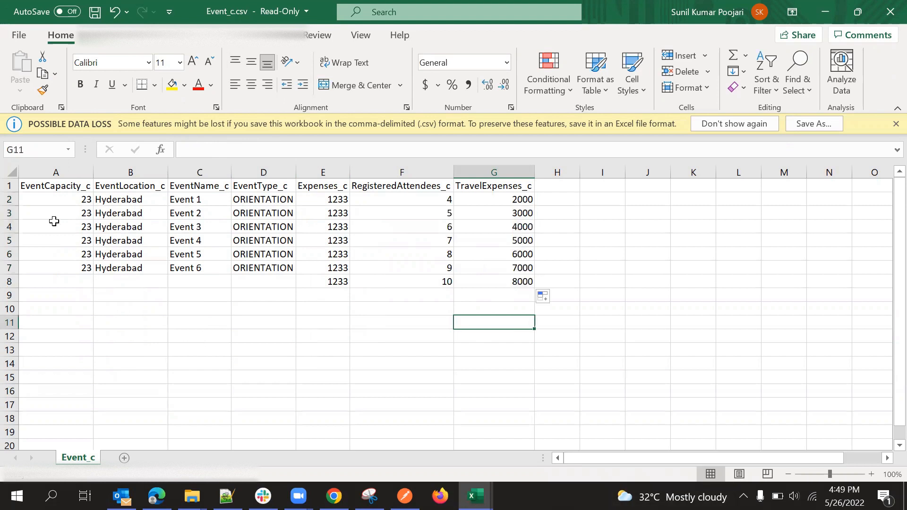
{"action": "left_click", "coordinate": [63, 164]}
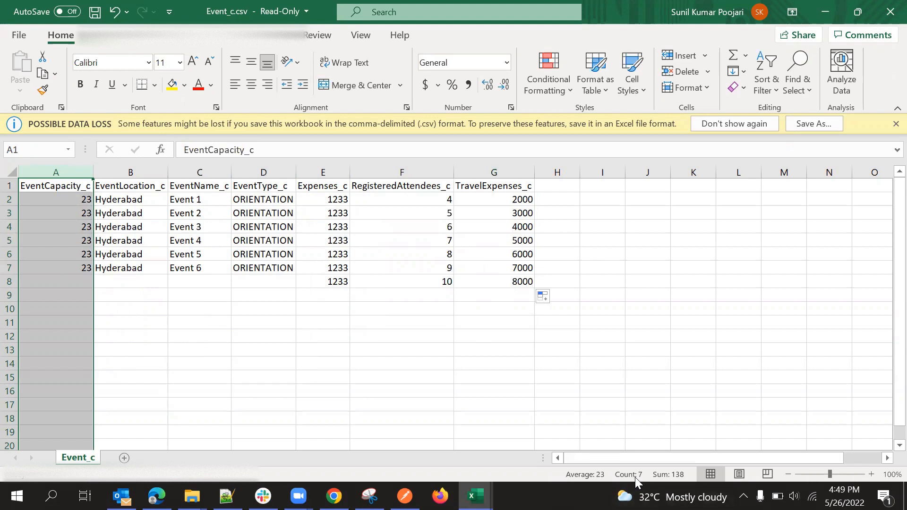
{"action": "left_click", "coordinate": [289, 297]}
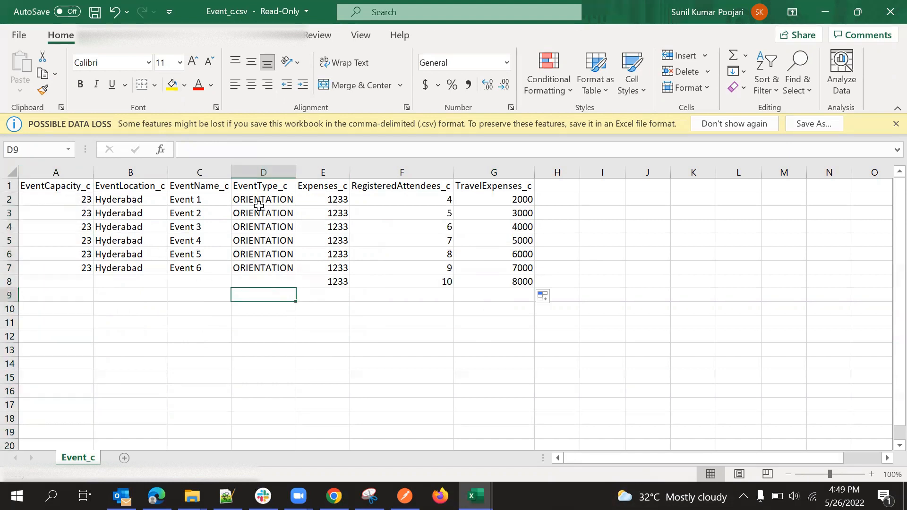
{"action": "left_click", "coordinate": [9, 185]}
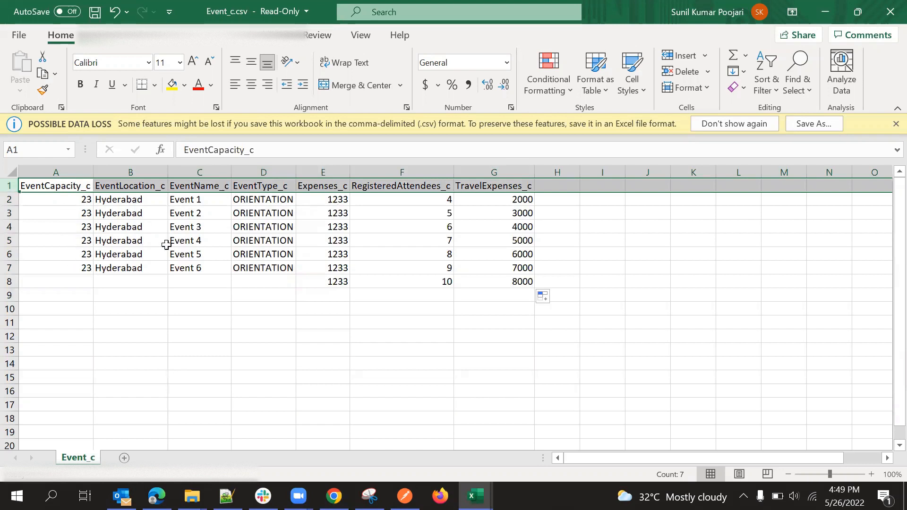
{"action": "left_click", "coordinate": [198, 228]}
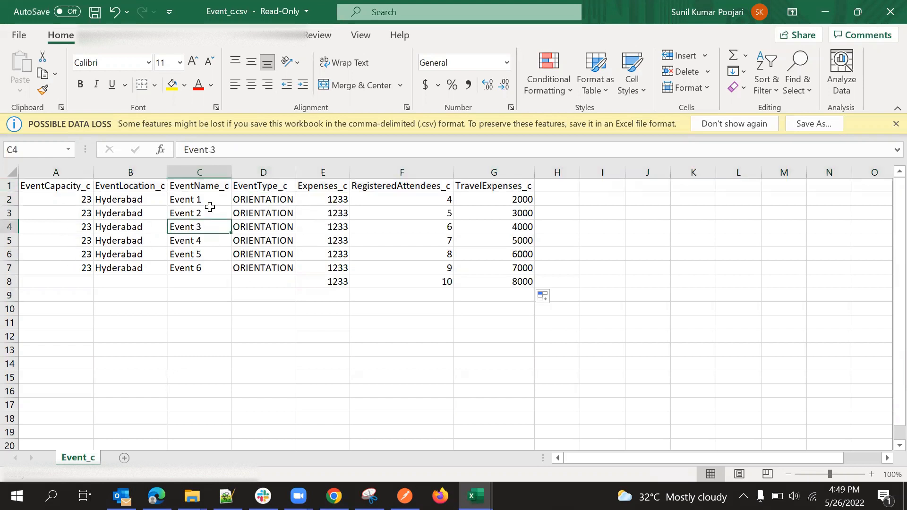
{"action": "left_click", "coordinate": [191, 320]}
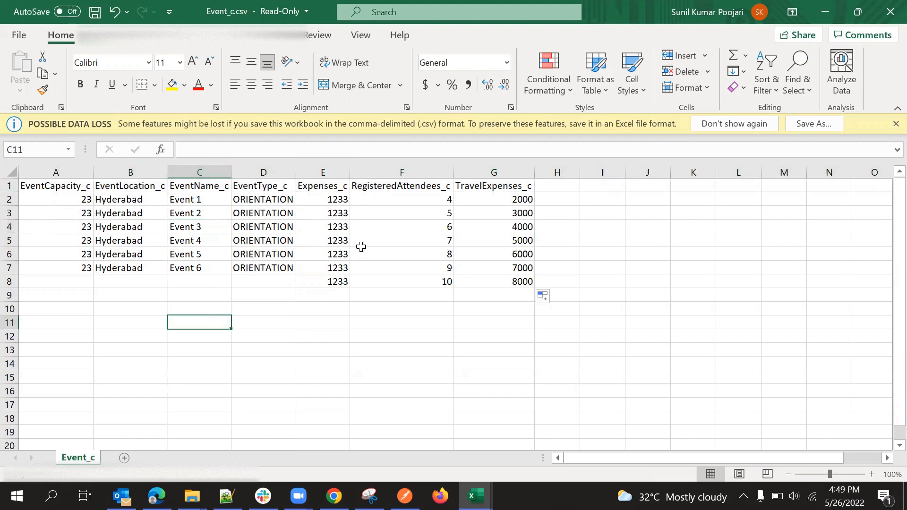
{"action": "left_click", "coordinate": [361, 248]}
{"action": "left_click", "coordinate": [384, 388]}
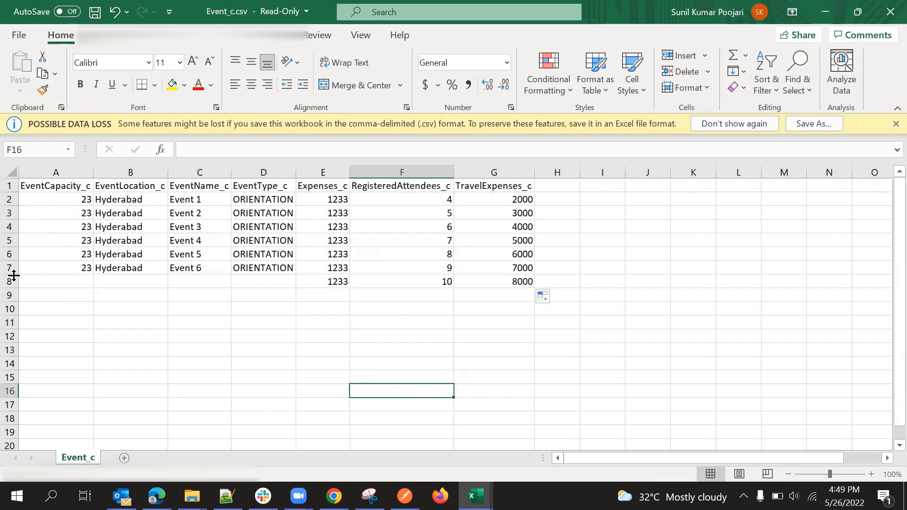
- Extend row 7's first four columns into row 8, giving capacity 24, Hyderabad, Event 7 and ORIENTATION
{"action": "left_click_drag", "start_coordinate": [77, 267], "coordinate": [297, 287]}
{"action": "left_click", "coordinate": [299, 319]}
{"action": "left_click", "coordinate": [395, 336]}
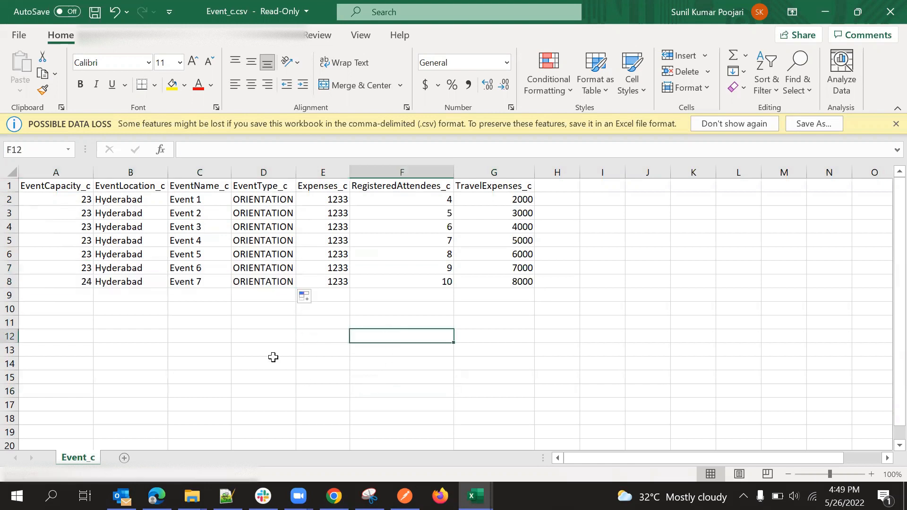
{"action": "left_click", "coordinate": [273, 356]}
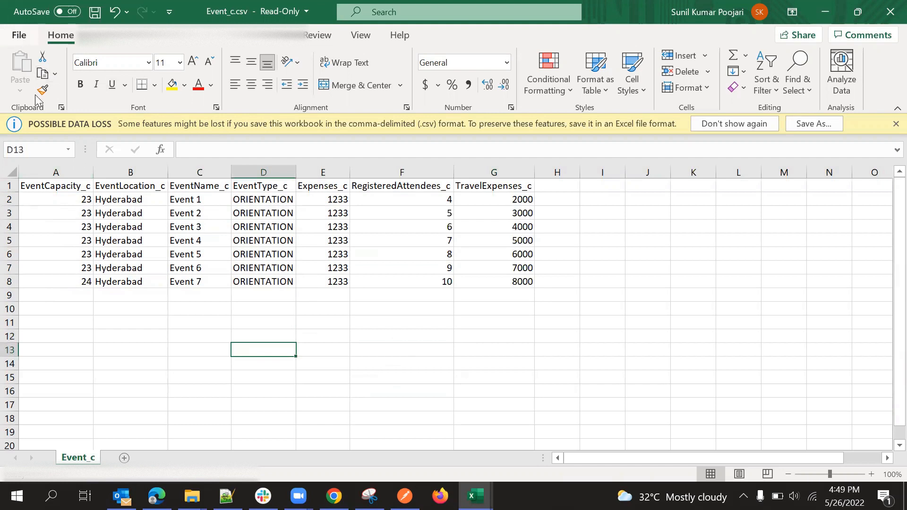
- Start saving the sheet as a new file and choose the Downloads folder as its location
{"action": "left_click", "coordinate": [19, 34]}
{"action": "left_click", "coordinate": [61, 228]}
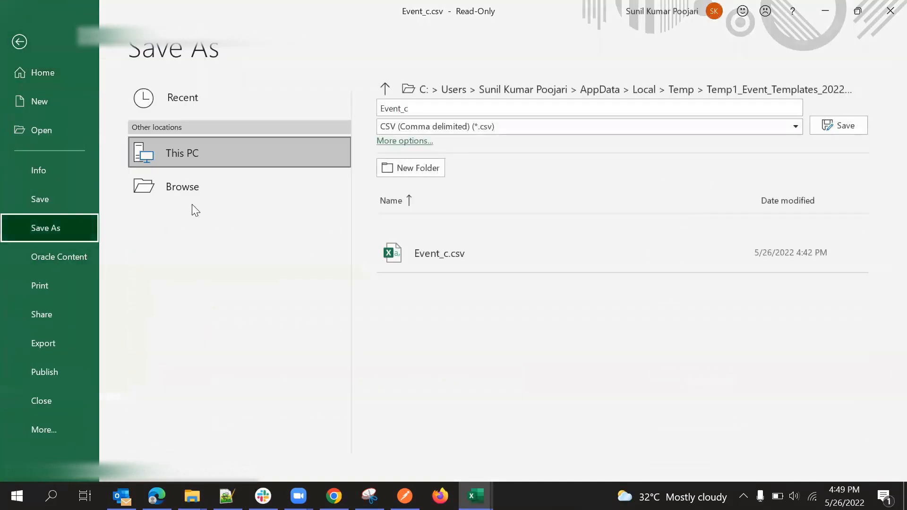
{"action": "left_click", "coordinate": [406, 174]}
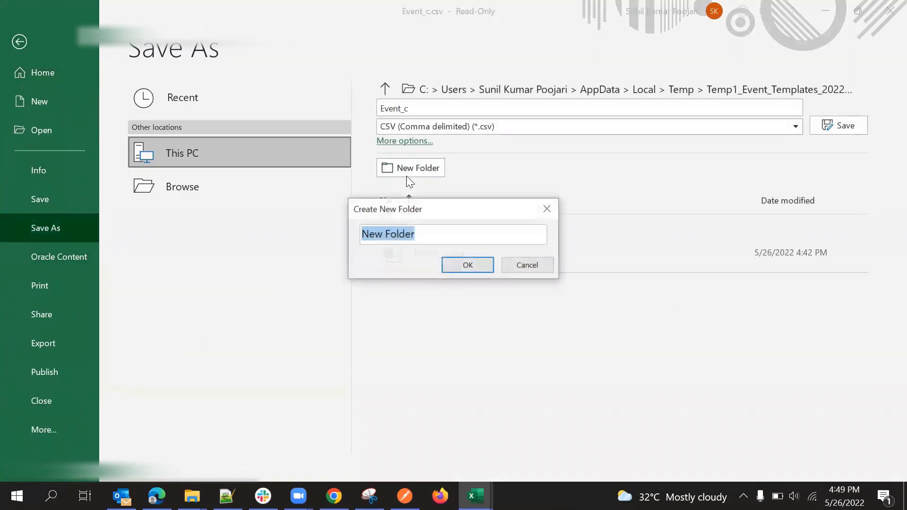
{"action": "left_click", "coordinate": [534, 265]}
{"action": "left_click", "coordinate": [238, 187]}
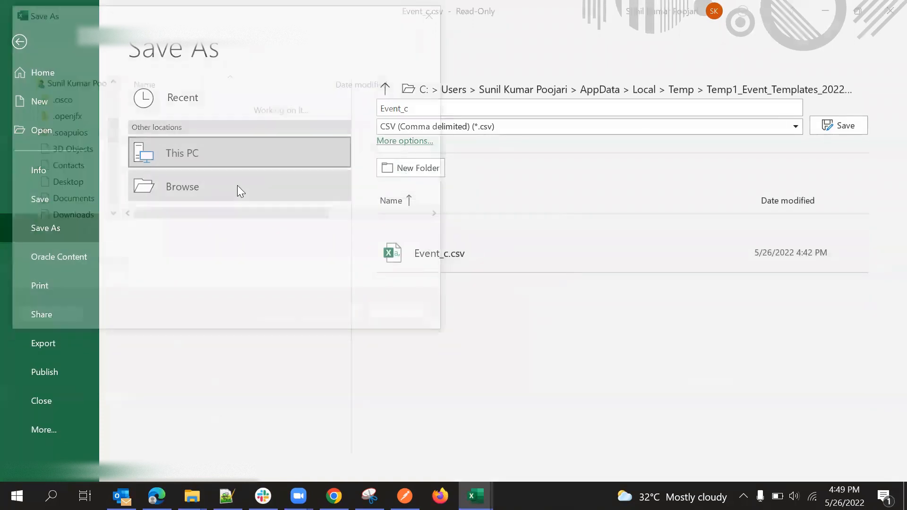
{"action": "scroll", "coordinate": [83, 137], "scroll_direction": "up", "scroll_amount": 3}
{"action": "scroll", "coordinate": [82, 137], "scroll_direction": "up", "scroll_amount": 1}
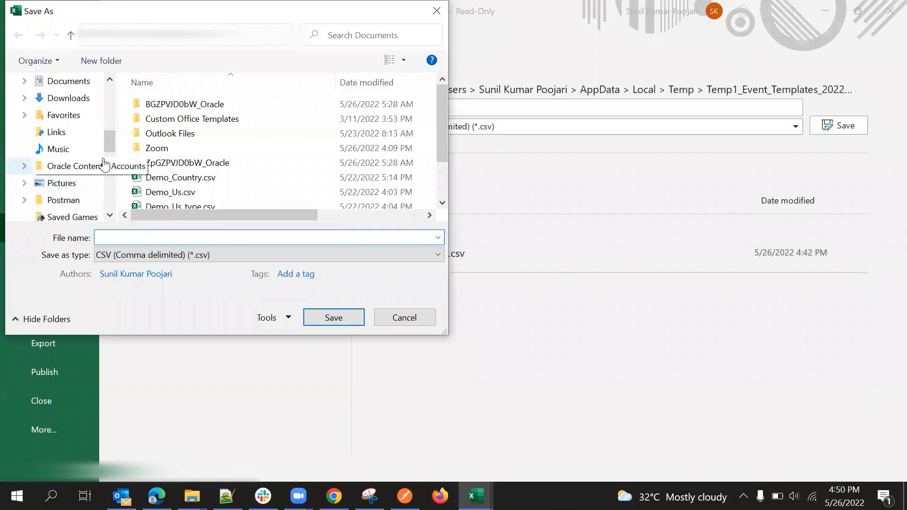
{"action": "left_click_drag", "start_coordinate": [111, 135], "coordinate": [108, 82]}
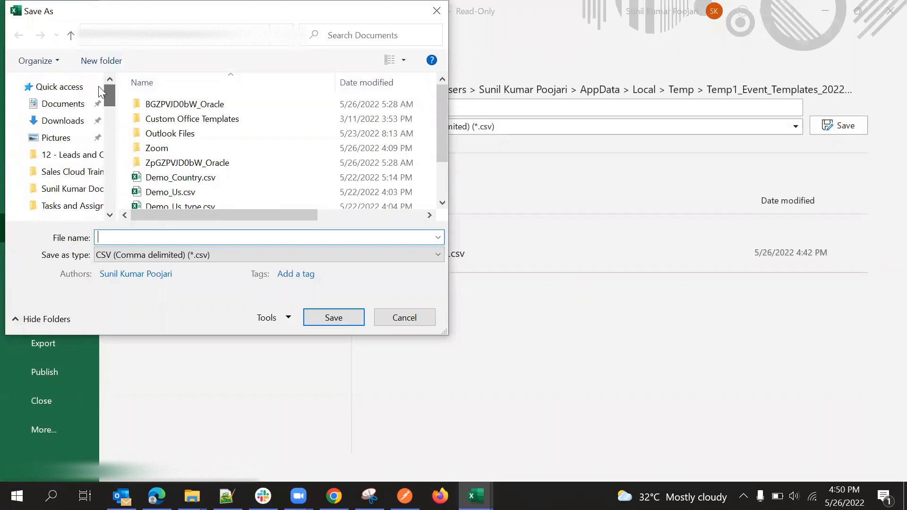
{"action": "left_click", "coordinate": [84, 119]}
- Name the file Event Import File and save it in CSV (Comma delimited) format
{"action": "left_click", "coordinate": [171, 236]}
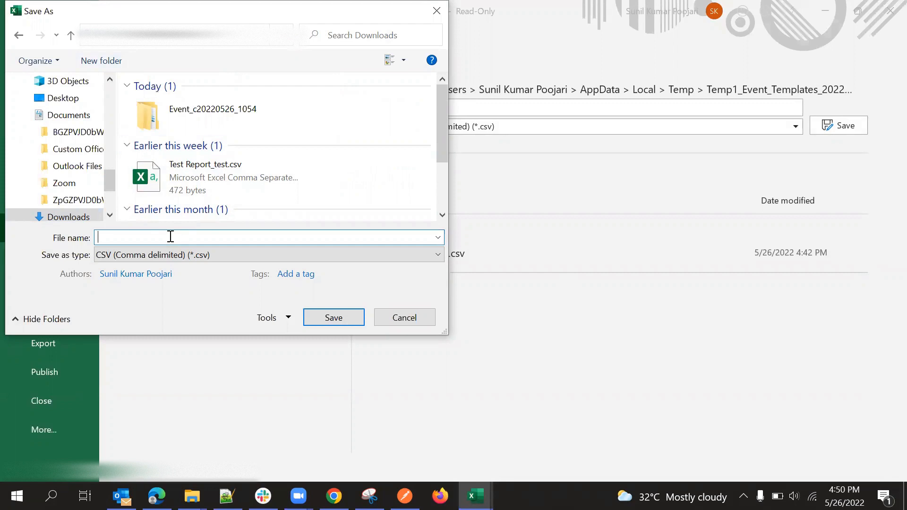
{"action": "type", "text": "vent Import File"}
{"action": "left_click", "coordinate": [314, 321]}
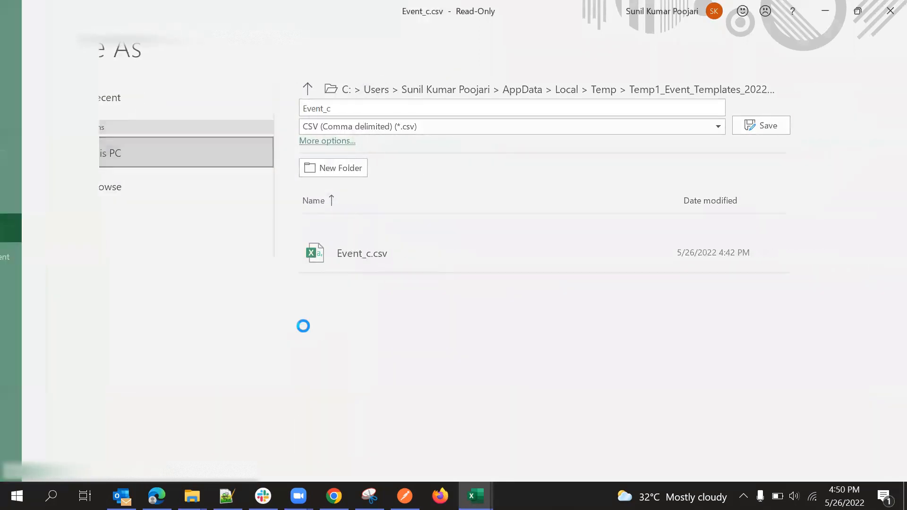
{"action": "left_click", "coordinate": [373, 339]}
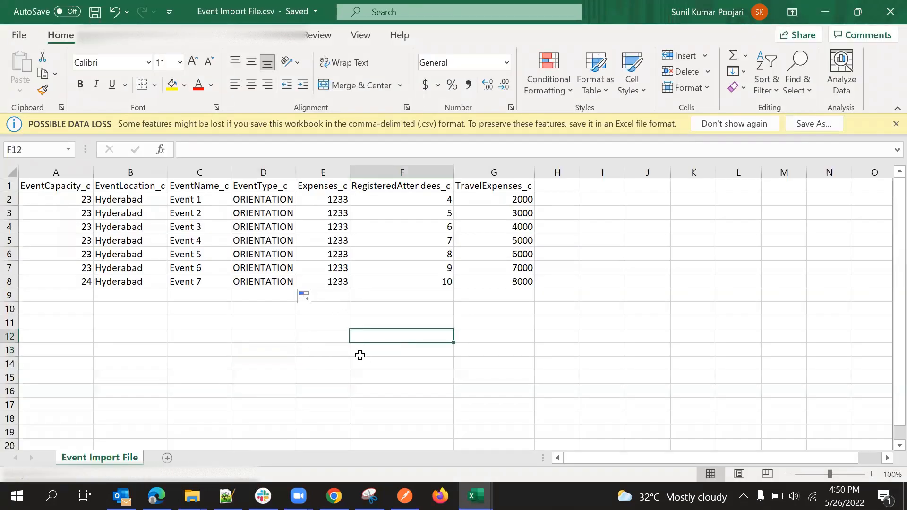
{"action": "left_click", "coordinate": [280, 349]}
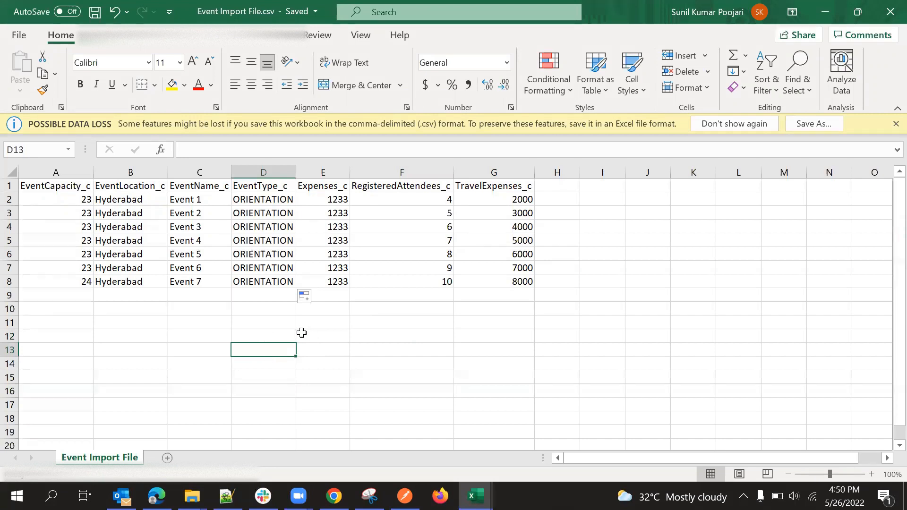
- Switch to Oracle Fusion in Chrome and open the import queue in Import Management
{"action": "left_click", "coordinate": [334, 496]}
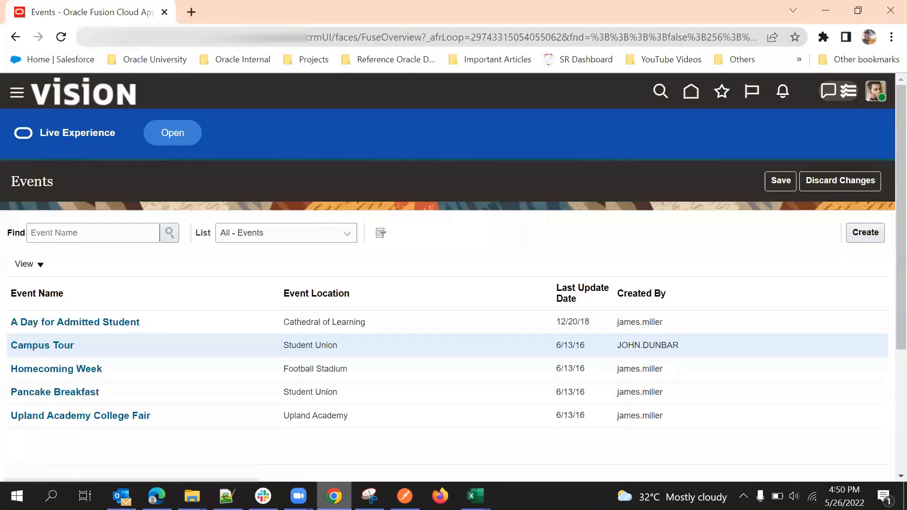
{"action": "left_click", "coordinate": [17, 92]}
{"action": "scroll", "coordinate": [220, 323], "scroll_direction": "down", "scroll_amount": 10}
{"action": "scroll", "coordinate": [220, 322], "scroll_direction": "down", "scroll_amount": 10}
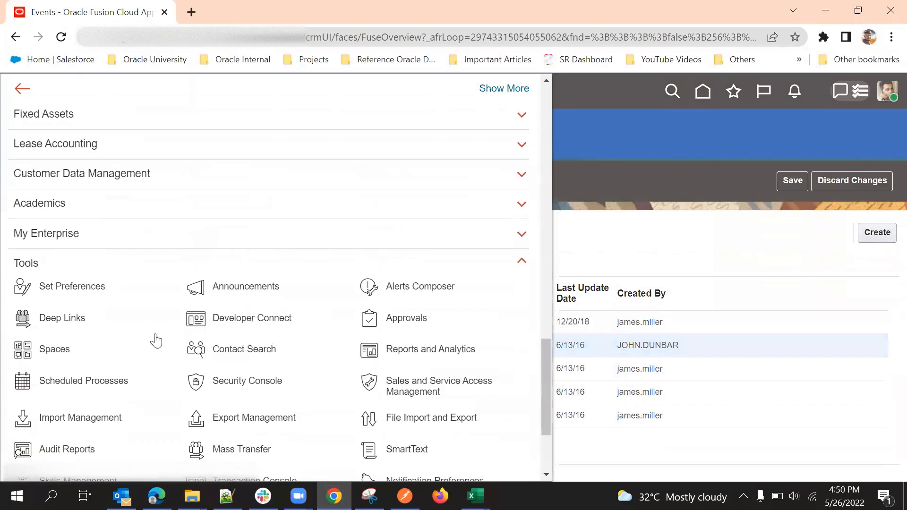
{"action": "scroll", "coordinate": [156, 340], "scroll_direction": "down", "scroll_amount": 3}
{"action": "left_click", "coordinate": [79, 284]}
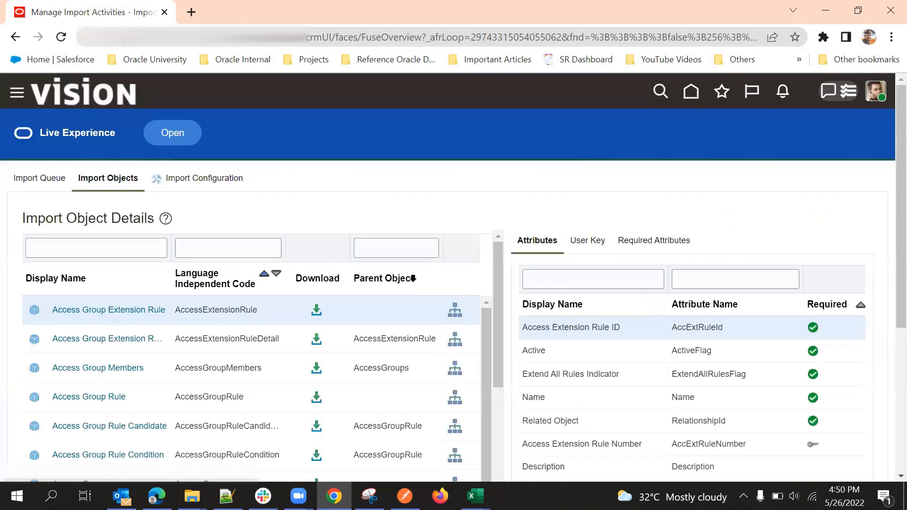
{"action": "left_click", "coordinate": [28, 183]}
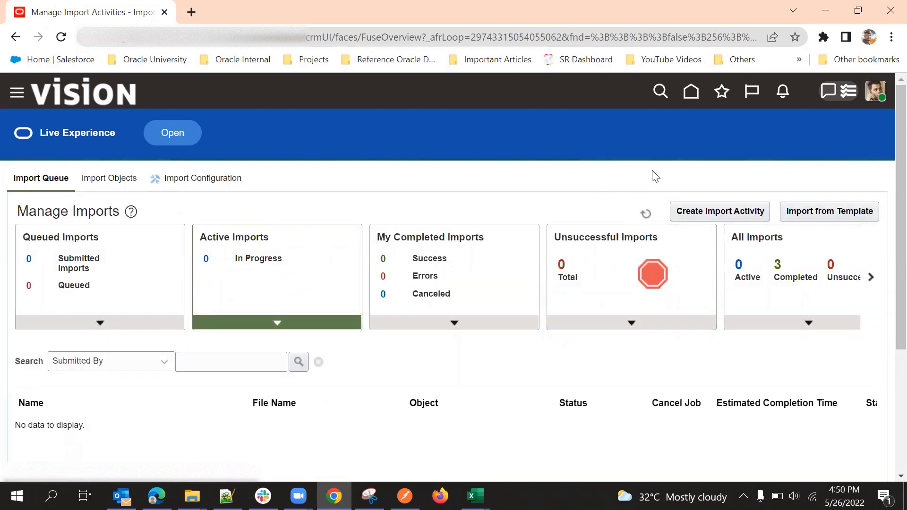
- Create an import activity named Event Import for the Event object, with Event Import File.csv as its source file
{"action": "left_click", "coordinate": [729, 207]}
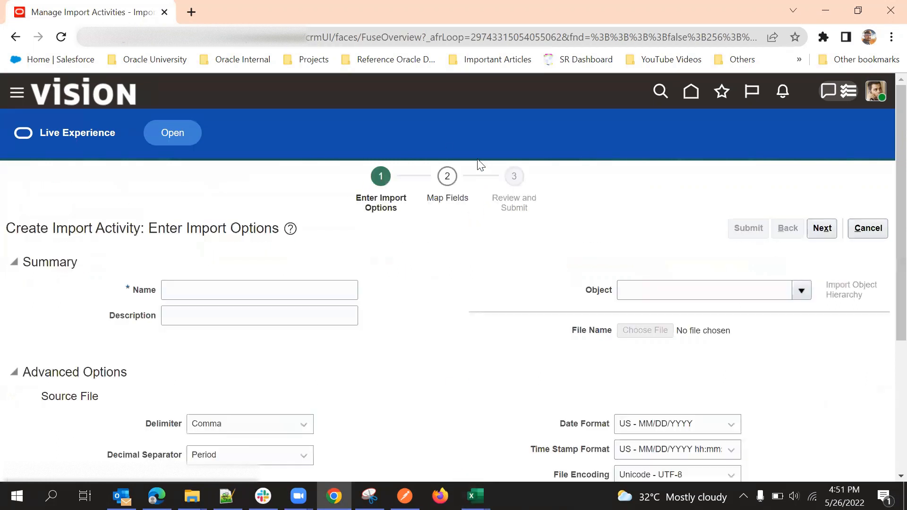
{"action": "left_click", "coordinate": [243, 288]}
{"action": "type", "text": "W"}
{"action": "left_click", "coordinate": [632, 298]}
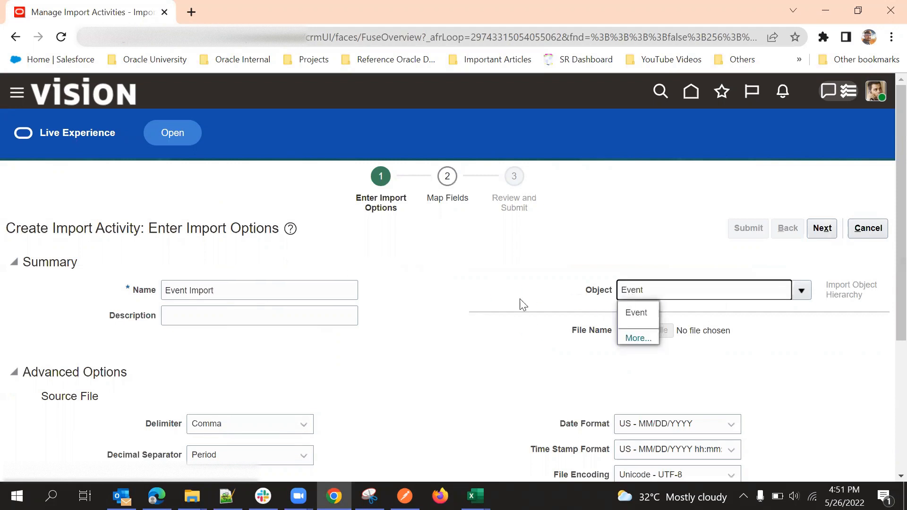
{"action": "left_click", "coordinate": [635, 313]}
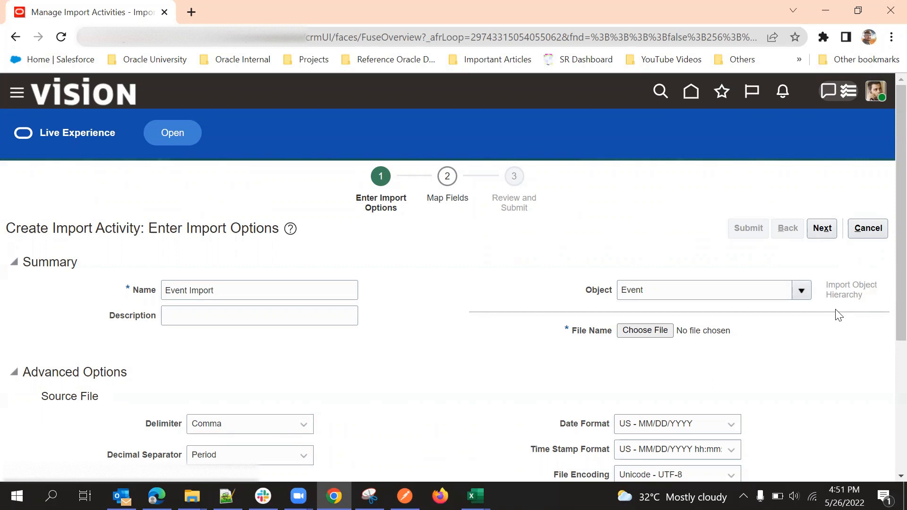
{"action": "scroll", "coordinate": [649, 277], "scroll_direction": "down", "scroll_amount": 2}
{"action": "left_click", "coordinate": [645, 261]}
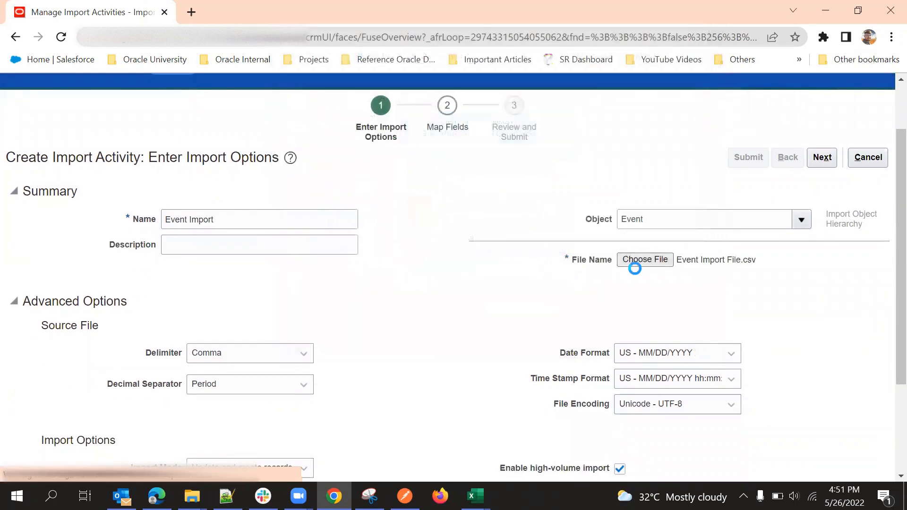
- Examine the available delimiters and import modes in the import activity's advanced options
{"action": "scroll", "coordinate": [413, 305], "scroll_direction": "down", "scroll_amount": 3}
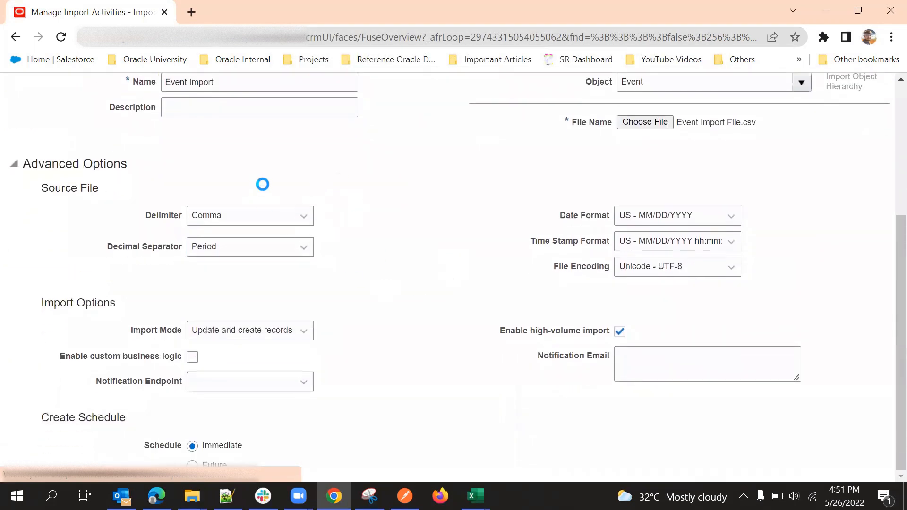
{"action": "left_click", "coordinate": [199, 227]}
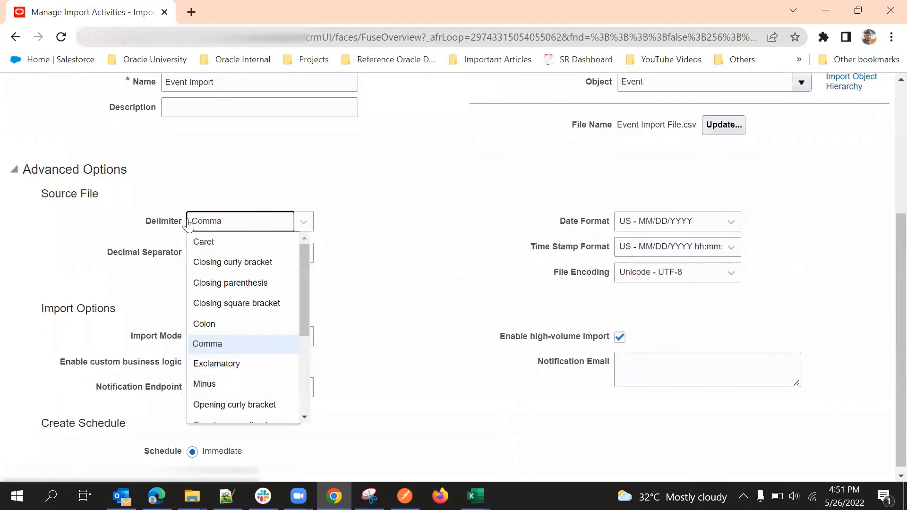
{"action": "left_click", "coordinate": [370, 189]}
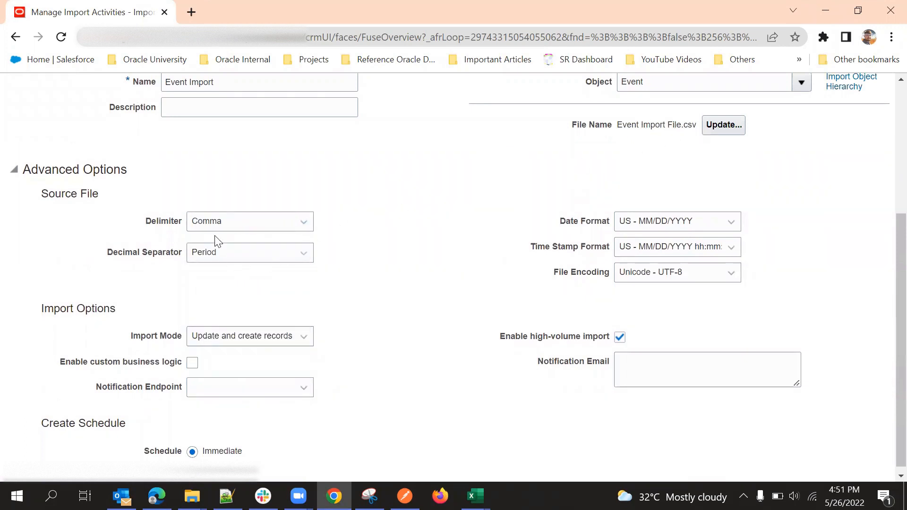
{"action": "scroll", "coordinate": [390, 245], "scroll_direction": "down", "scroll_amount": 1}
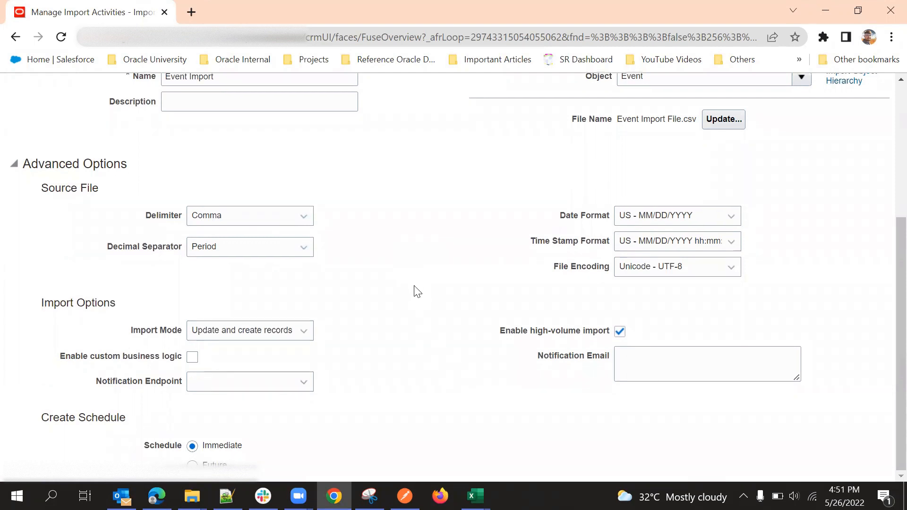
{"action": "left_click", "coordinate": [281, 333]}
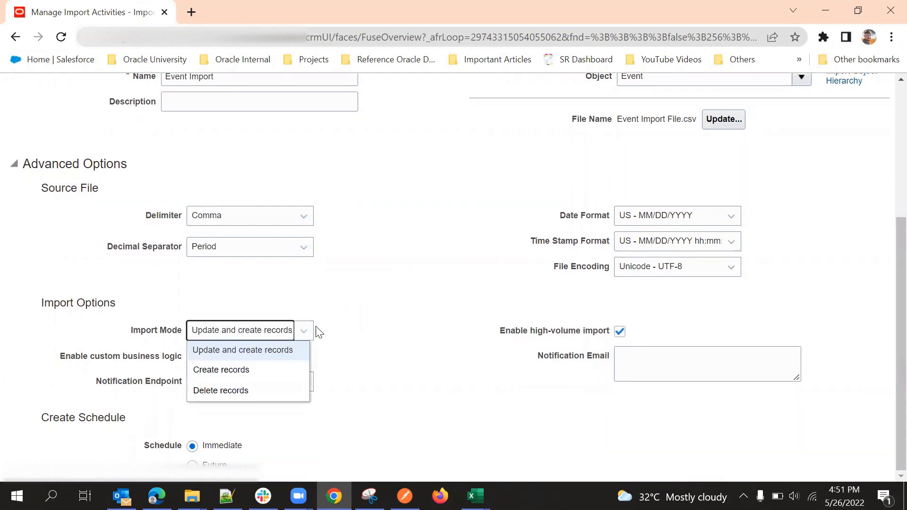
{"action": "left_click", "coordinate": [245, 339]}
{"action": "left_click", "coordinate": [284, 330]}
{"action": "left_click", "coordinate": [415, 282]}
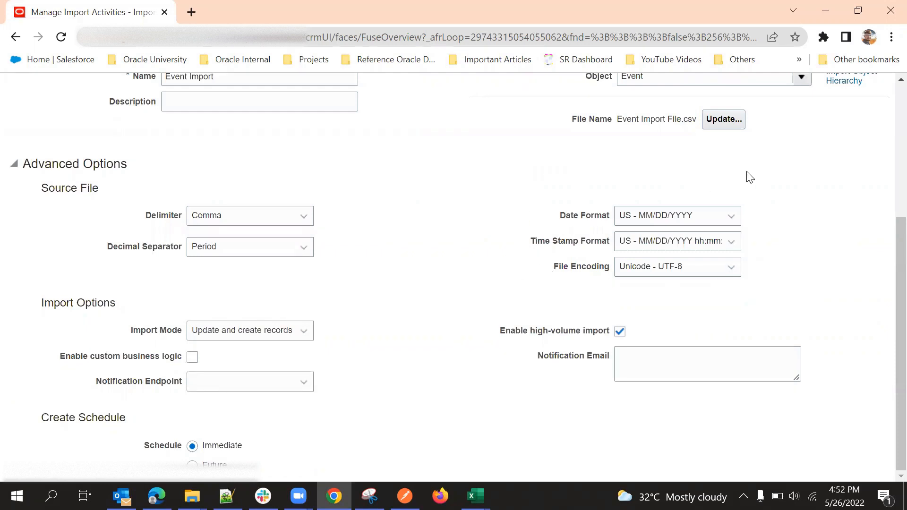
- Examine the date and time stamp format settings for the source file
{"action": "scroll", "coordinate": [571, 199], "scroll_direction": "up", "scroll_amount": 2}
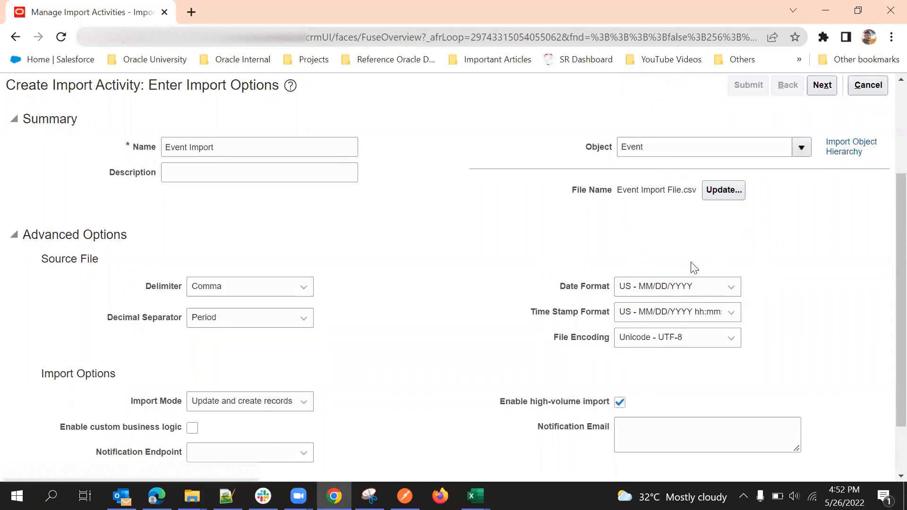
{"action": "left_click_drag", "start_coordinate": [516, 282], "coordinate": [572, 304]}
{"action": "left_click", "coordinate": [588, 316]}
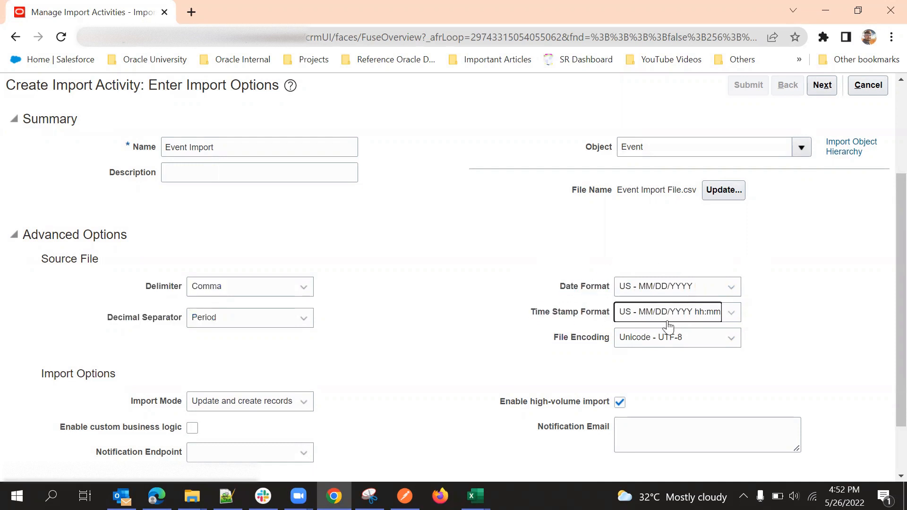
{"action": "left_click", "coordinate": [651, 286]}
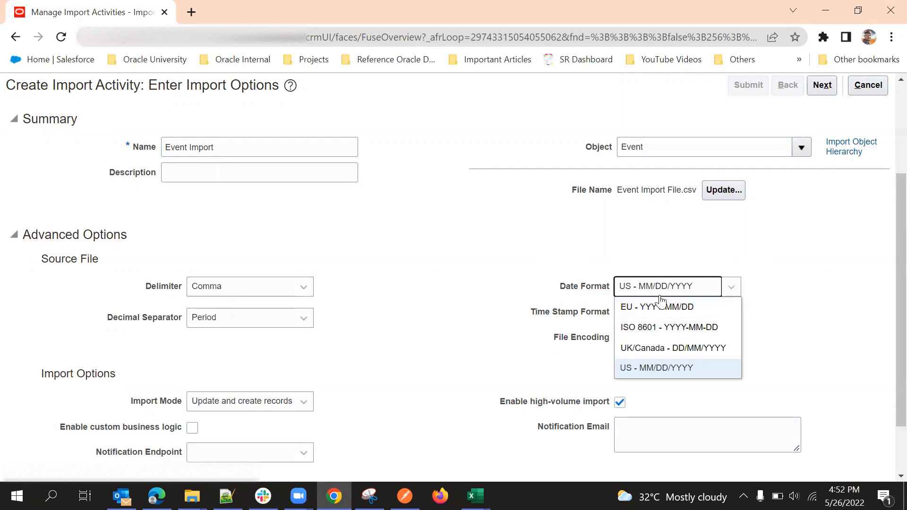
{"action": "left_click", "coordinate": [587, 238]}
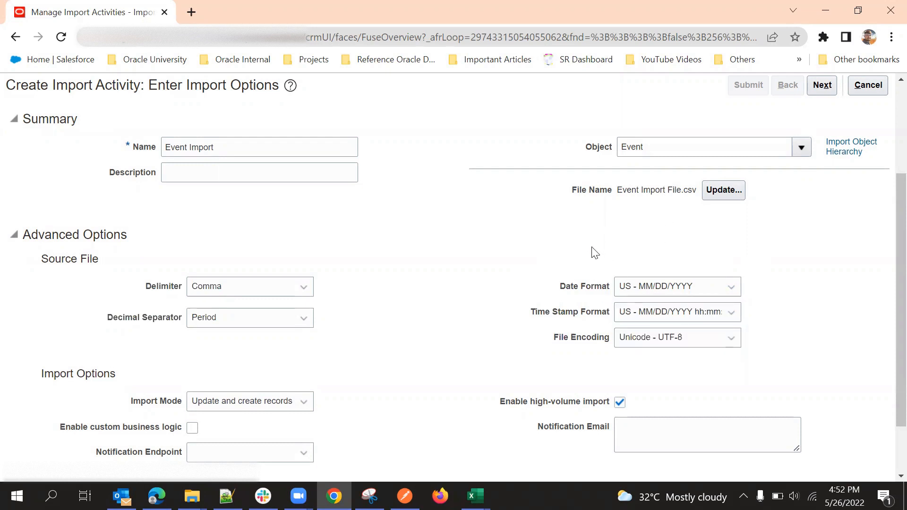
- Examine the import mode choices and check the event rows of Event Import File.csv in Excel against them
{"action": "scroll", "coordinate": [594, 253], "scroll_direction": "down", "scroll_amount": 1}
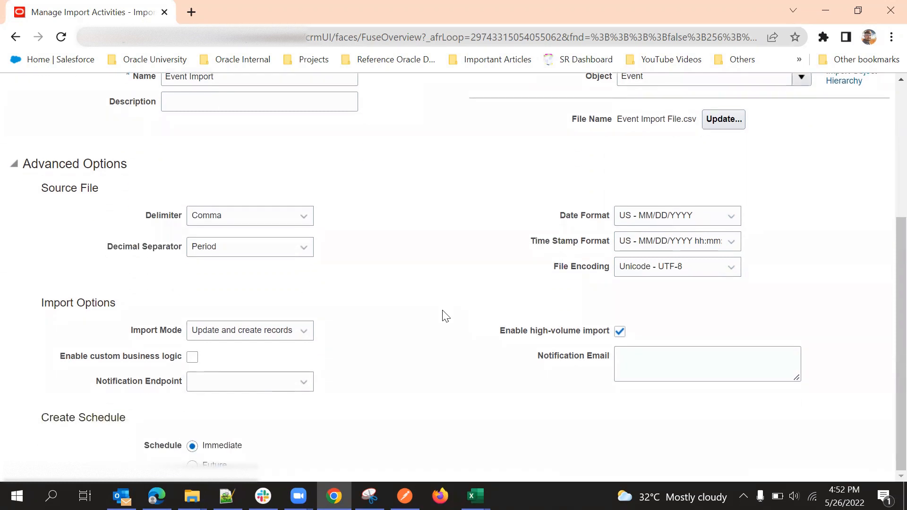
{"action": "left_click", "coordinate": [247, 331]}
{"action": "left_click", "coordinate": [399, 321]}
{"action": "left_click", "coordinate": [247, 331]}
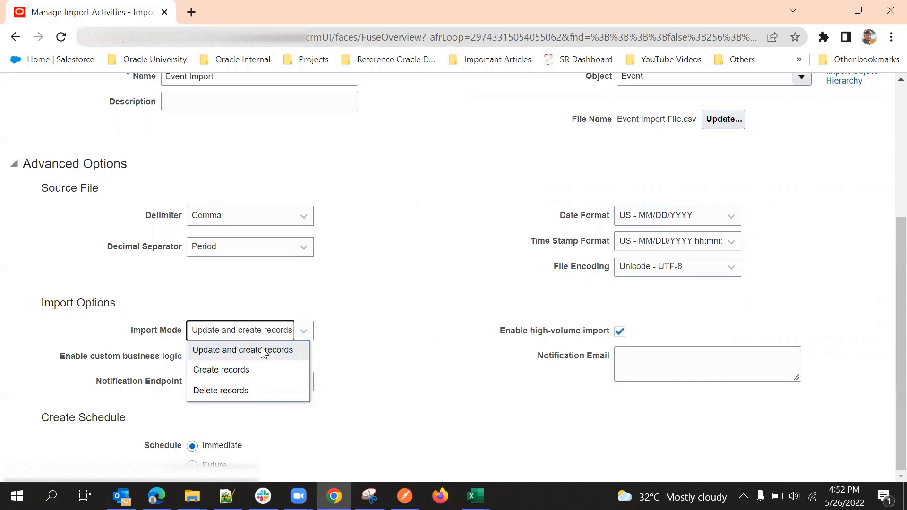
{"action": "left_click", "coordinate": [474, 496]}
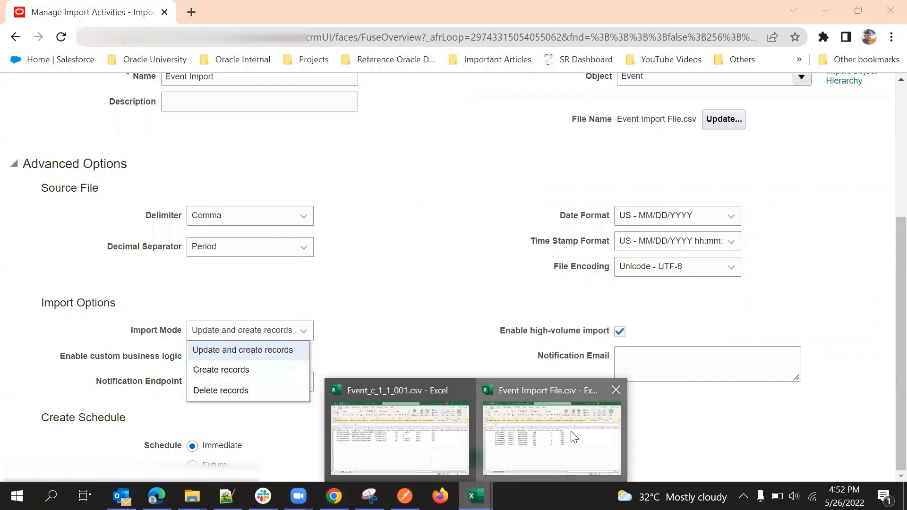
{"action": "left_click", "coordinate": [574, 437]}
{"action": "left_click", "coordinate": [282, 312]}
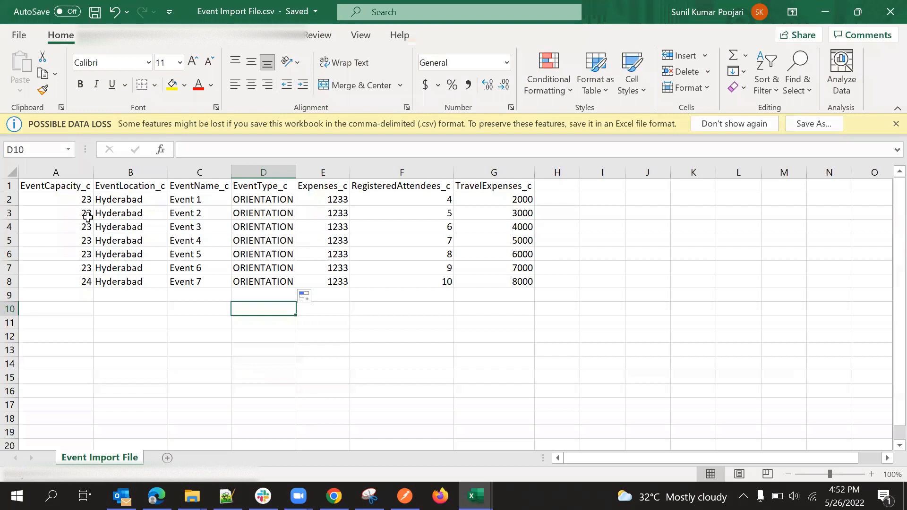
{"action": "left_click", "coordinate": [97, 226]}
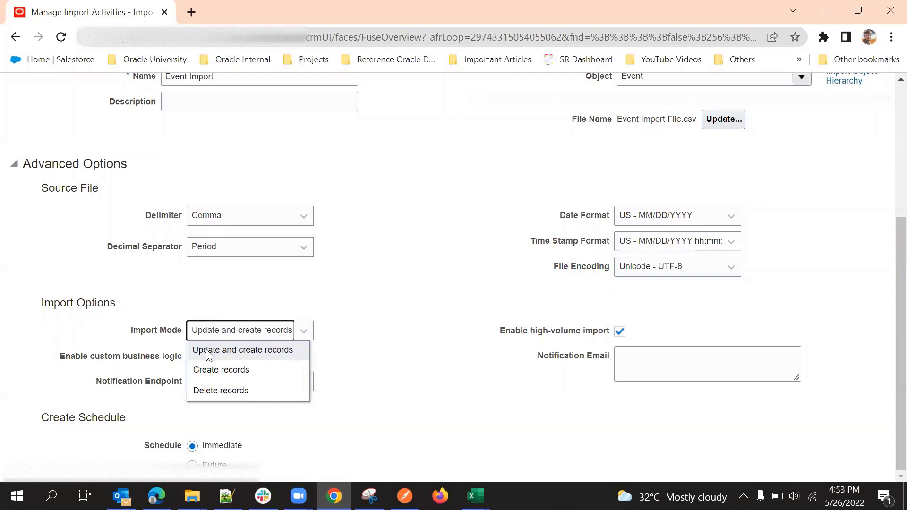
- Return to the import activity in Chrome and look over the import mode choices again
{"action": "left_click", "coordinate": [385, 312]}
{"action": "left_click", "coordinate": [272, 335]}
{"action": "left_click", "coordinate": [356, 301]}
{"action": "left_click", "coordinate": [286, 332]}
{"action": "left_click", "coordinate": [403, 300]}
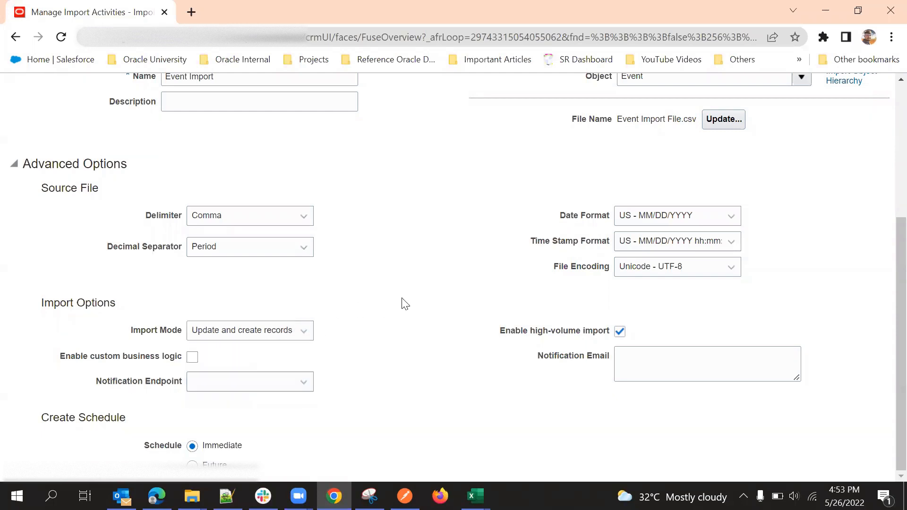
{"action": "left_click", "coordinate": [246, 335]}
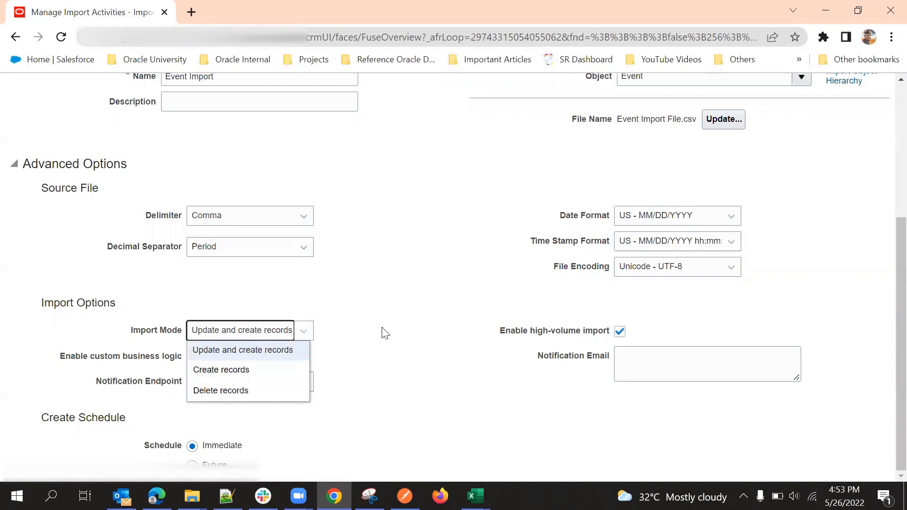
{"action": "left_click", "coordinate": [393, 296]}
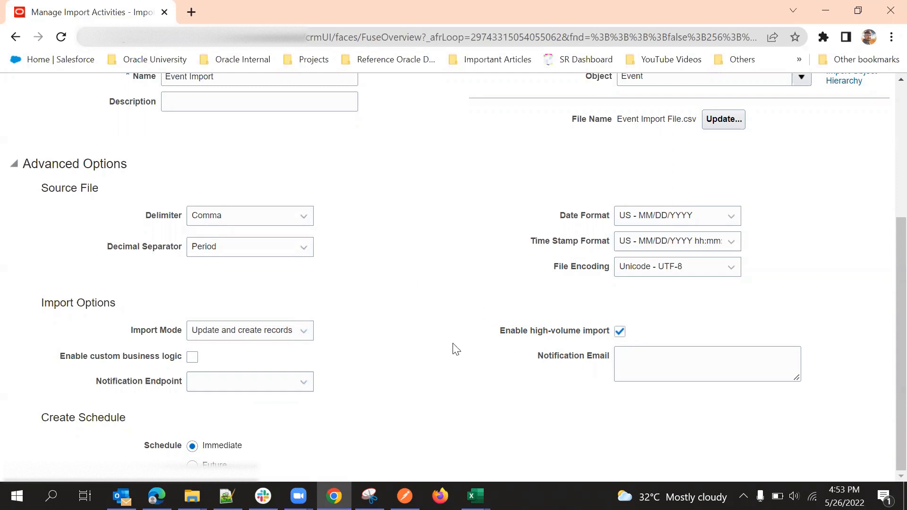
- Examine the high-volume import setting and the notification endpoint choices
{"action": "left_click", "coordinate": [620, 331]}
{"action": "left_click", "coordinate": [620, 332]}
{"action": "scroll", "coordinate": [443, 248], "scroll_direction": "up", "scroll_amount": 3}
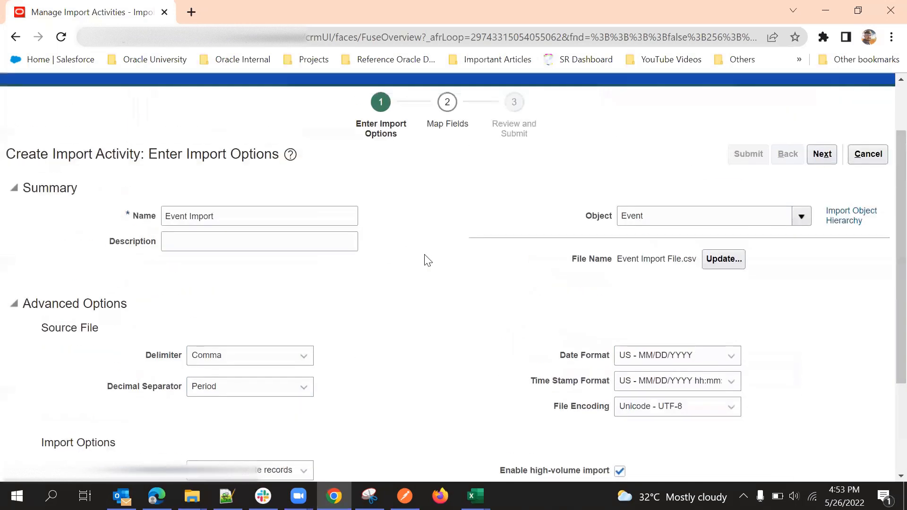
{"action": "scroll", "coordinate": [407, 247], "scroll_direction": "down", "scroll_amount": 3}
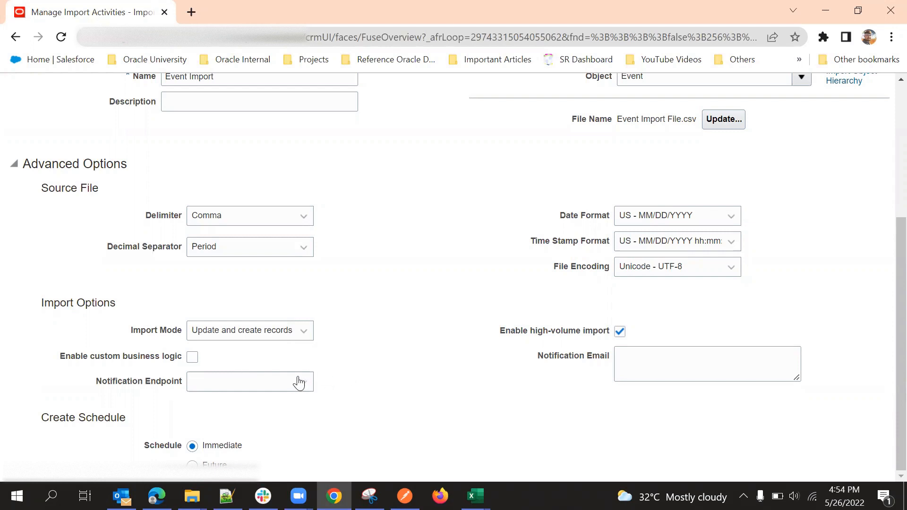
{"action": "left_click", "coordinate": [271, 384]}
{"action": "left_click", "coordinate": [395, 368]}
{"action": "scroll", "coordinate": [472, 344], "scroll_direction": "up", "scroll_amount": 2}
{"action": "scroll", "coordinate": [695, 284], "scroll_direction": "down", "scroll_amount": 1}
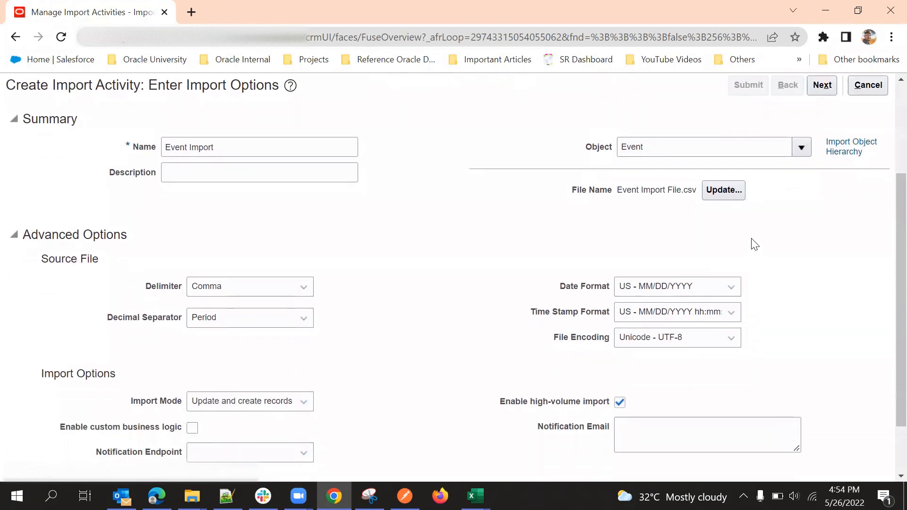
- Advance the import activity to field mapping and review how the source columns map to the Event attributes
{"action": "scroll", "coordinate": [803, 222], "scroll_direction": "up", "scroll_amount": 2}
{"action": "left_click", "coordinate": [821, 154]}
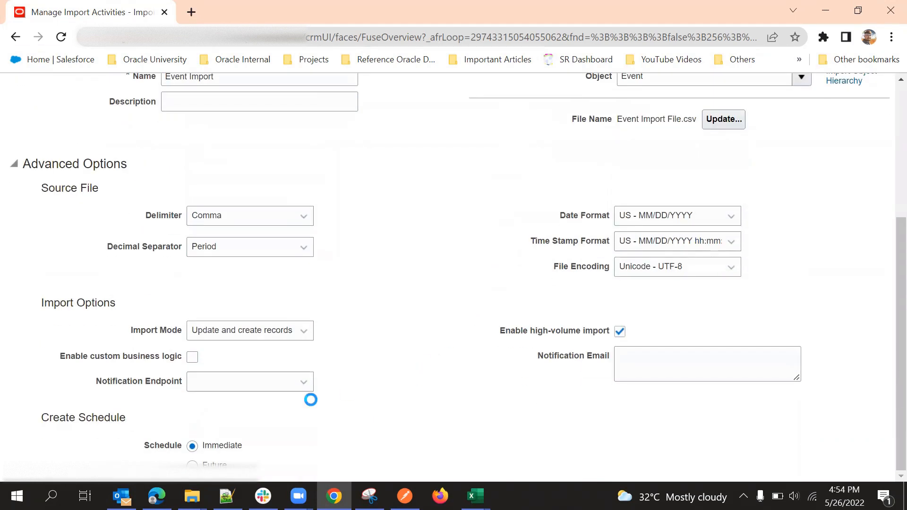
{"action": "scroll", "coordinate": [516, 260], "scroll_direction": "up", "scroll_amount": 2}
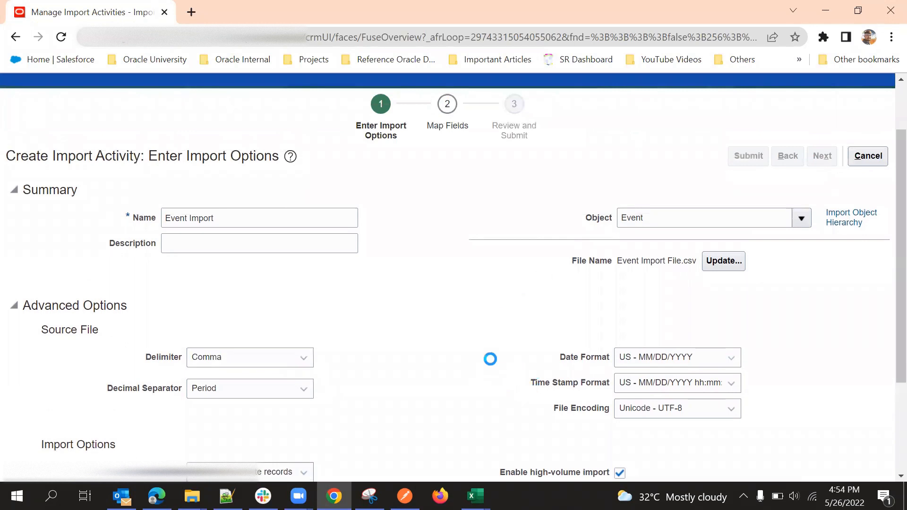
{"action": "left_click", "coordinate": [822, 156]}
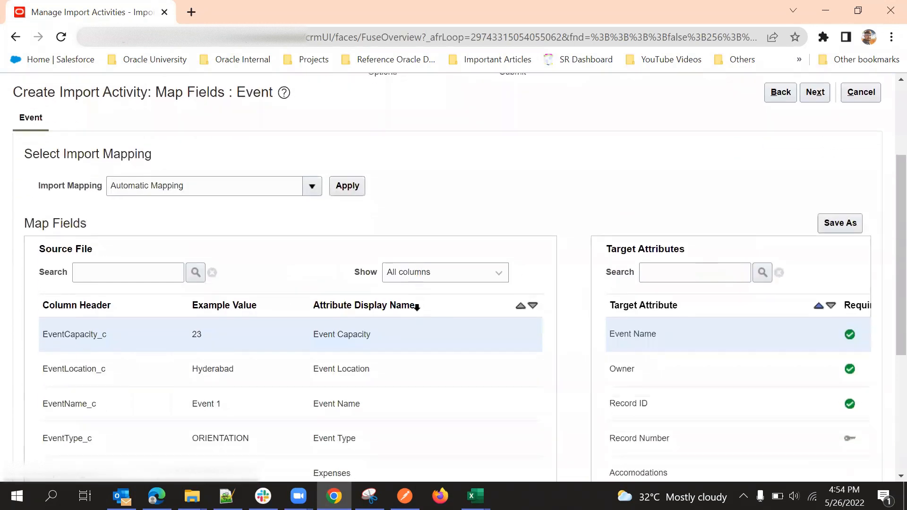
{"action": "scroll", "coordinate": [519, 172], "scroll_direction": "down", "scroll_amount": 3}
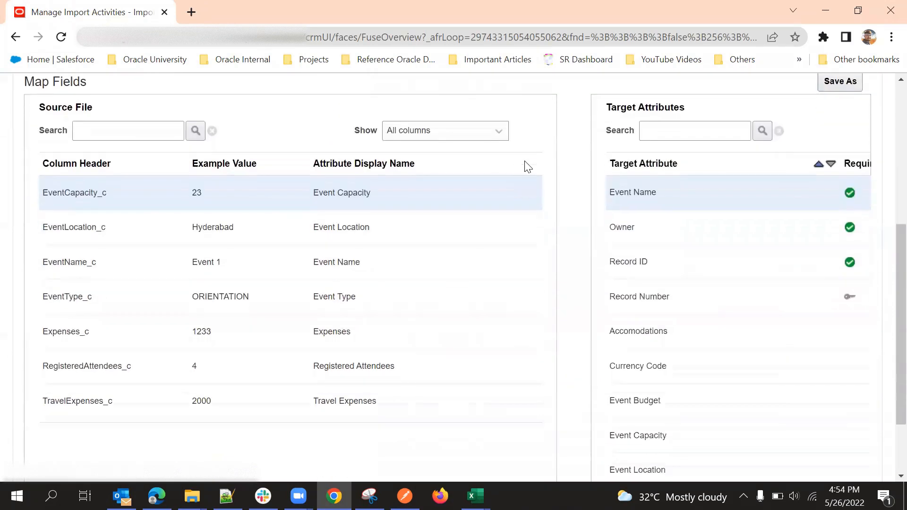
- Compare the source file's column headers and example values with the attribute display names mapped to them
{"action": "scroll", "coordinate": [486, 130], "scroll_direction": "up", "scroll_amount": 3}
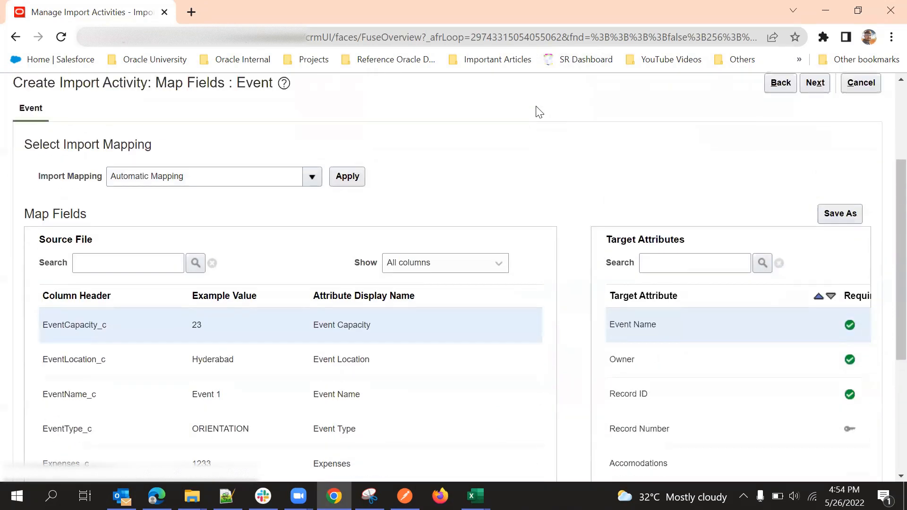
{"action": "scroll", "coordinate": [491, 148], "scroll_direction": "down", "scroll_amount": 3}
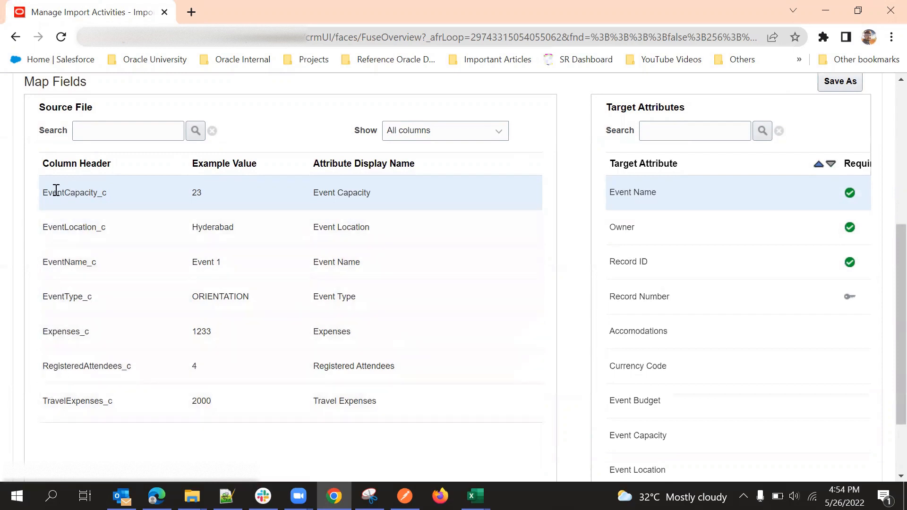
{"action": "left_click", "coordinate": [79, 307]}
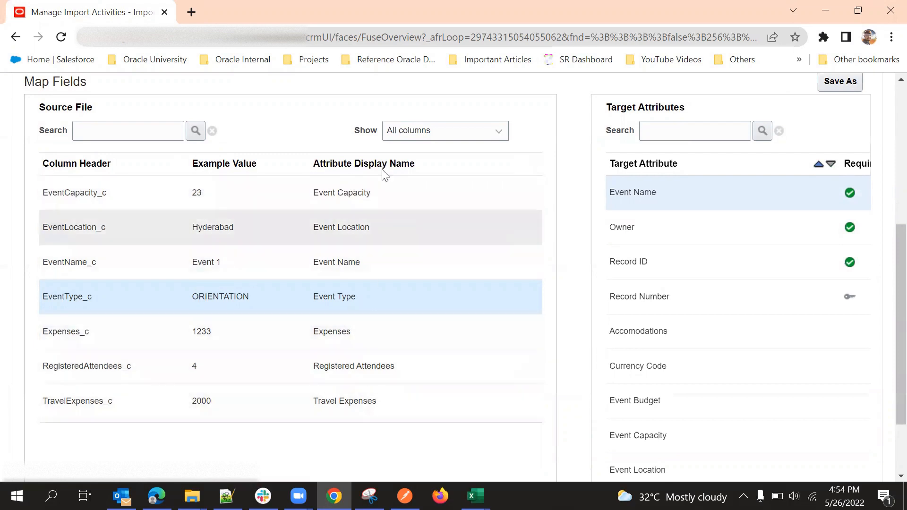
{"action": "scroll", "coordinate": [340, 158], "scroll_direction": "up", "scroll_amount": 3}
{"action": "scroll", "coordinate": [392, 244], "scroll_direction": "down", "scroll_amount": 2}
{"action": "scroll", "coordinate": [392, 244], "scroll_direction": "down", "scroll_amount": 1}
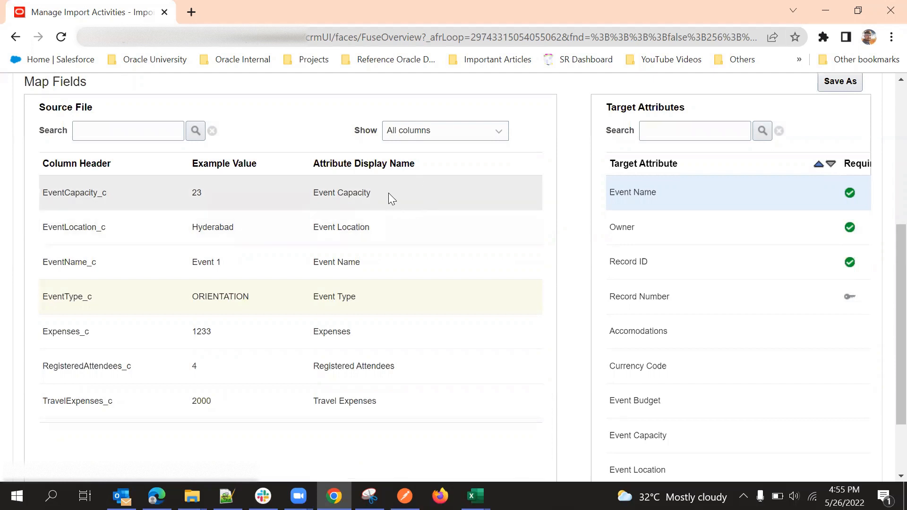
- Apply the Automatic Mapping to the columns of the Event source file
{"action": "scroll", "coordinate": [484, 174], "scroll_direction": "up", "scroll_amount": 2}
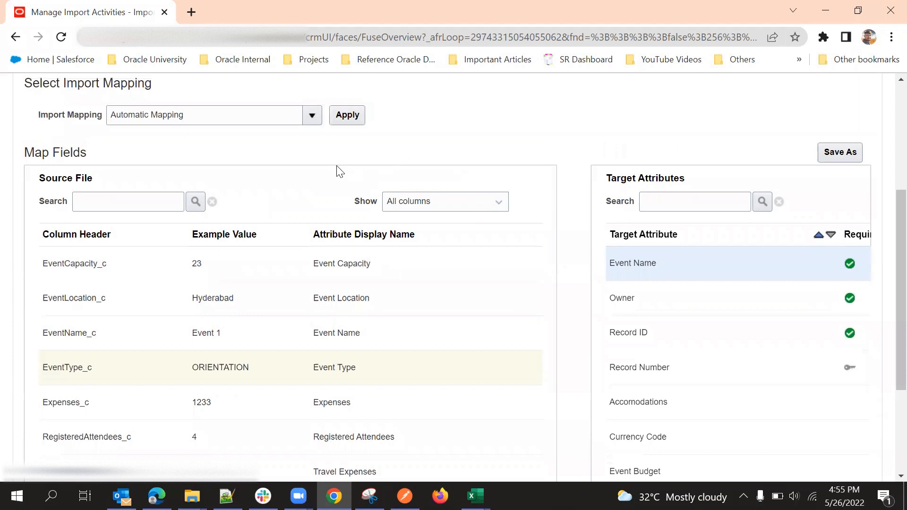
{"action": "scroll", "coordinate": [336, 174], "scroll_direction": "down", "scroll_amount": 1}
{"action": "scroll", "coordinate": [338, 165], "scroll_direction": "up", "scroll_amount": 3}
{"action": "left_click", "coordinate": [347, 185]}
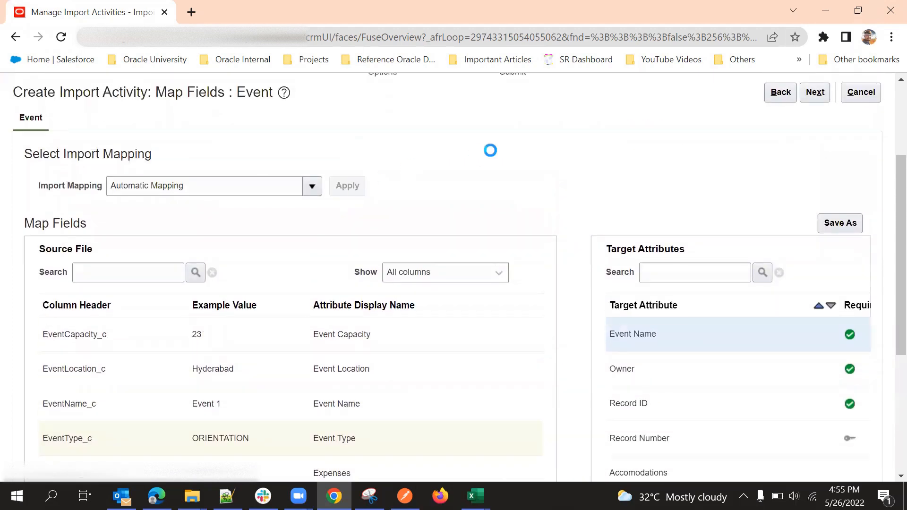
{"action": "scroll", "coordinate": [378, 133], "scroll_direction": "down", "scroll_amount": 1}
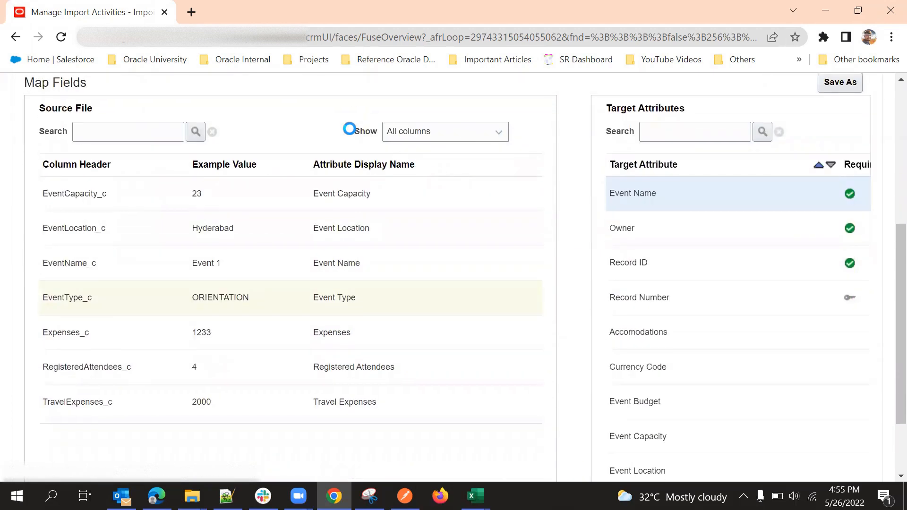
{"action": "scroll", "coordinate": [342, 160], "scroll_direction": "up", "scroll_amount": 1}
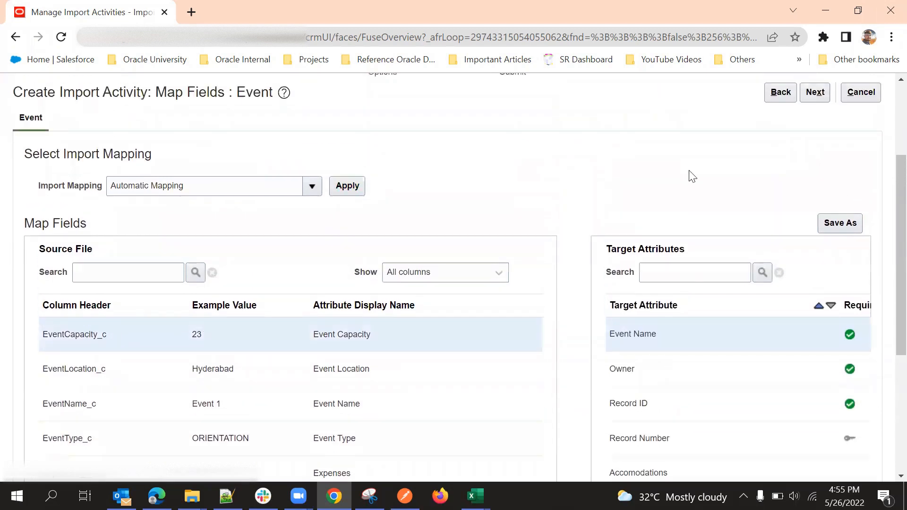
- Save the current field mapping under the mapping name Event Mapping
{"action": "scroll", "coordinate": [722, 178], "scroll_direction": "down", "scroll_amount": 2}
{"action": "scroll", "coordinate": [573, 194], "scroll_direction": "up", "scroll_amount": 1}
{"action": "scroll", "coordinate": [519, 203], "scroll_direction": "down", "scroll_amount": 1}
{"action": "scroll", "coordinate": [817, 95], "scroll_direction": "up", "scroll_amount": 1}
{"action": "left_click", "coordinate": [842, 153]}
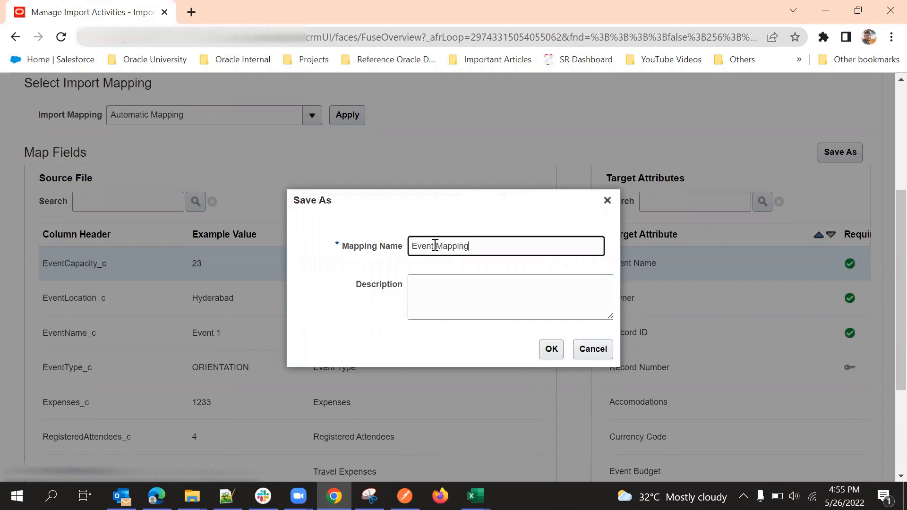
{"action": "left_click", "coordinate": [553, 350]}
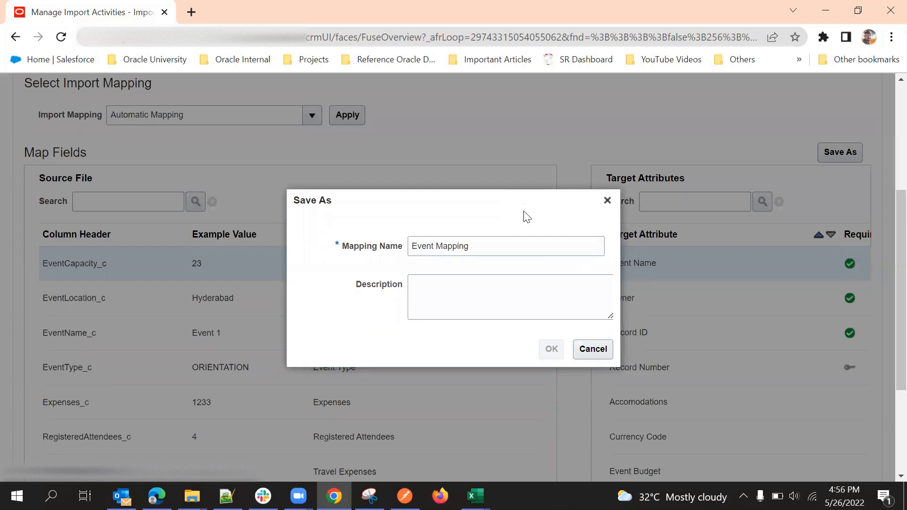
- Remove the Travel Expenses attribute from the TravelExpenses_c source column
{"action": "scroll", "coordinate": [517, 232], "scroll_direction": "down", "scroll_amount": 8}
{"action": "scroll", "coordinate": [529, 174], "scroll_direction": "up", "scroll_amount": 2}
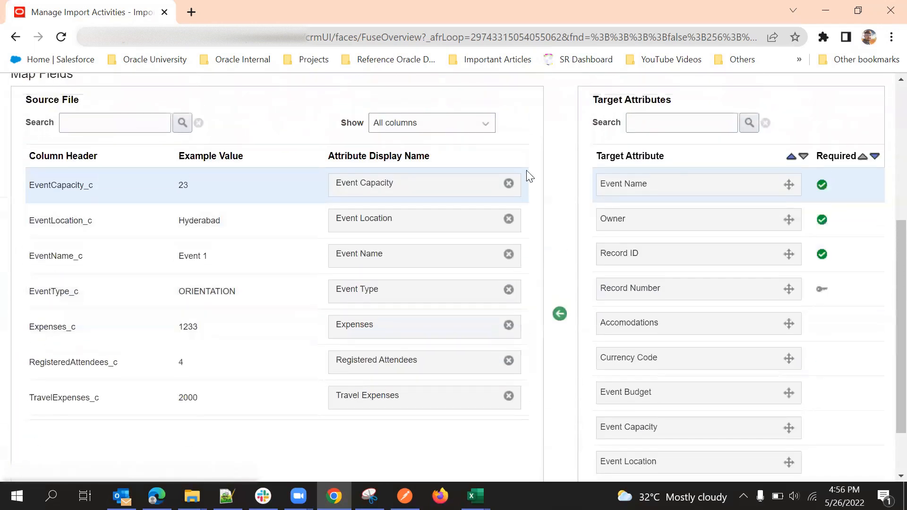
{"action": "scroll", "coordinate": [540, 193], "scroll_direction": "down", "scroll_amount": 2}
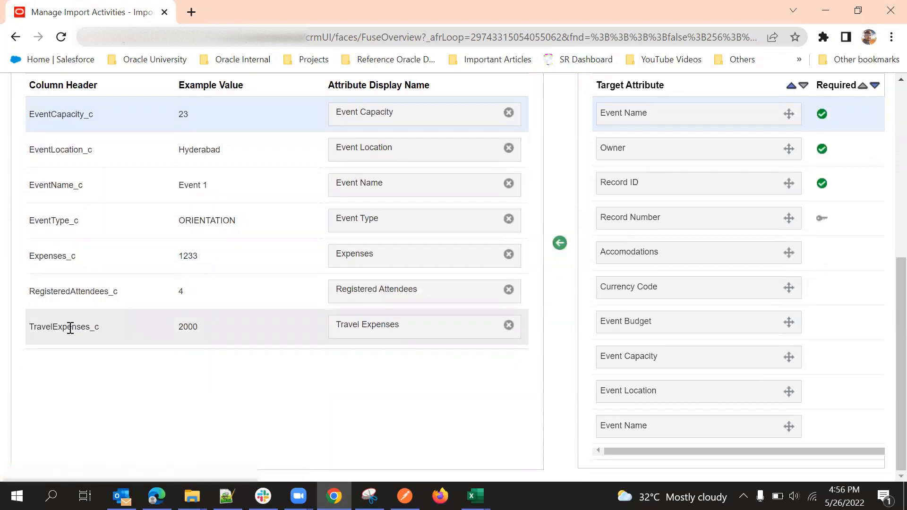
{"action": "left_click", "coordinate": [508, 325]}
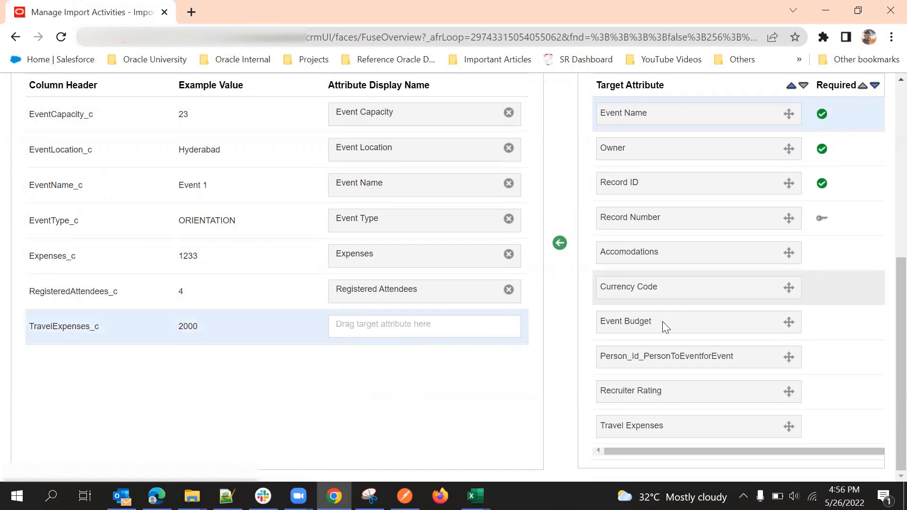
- Search the target attributes for Travel and map Travel Expenses to the TravelExpenses_c source column
{"action": "scroll", "coordinate": [211, 401], "scroll_direction": "up", "scroll_amount": 1}
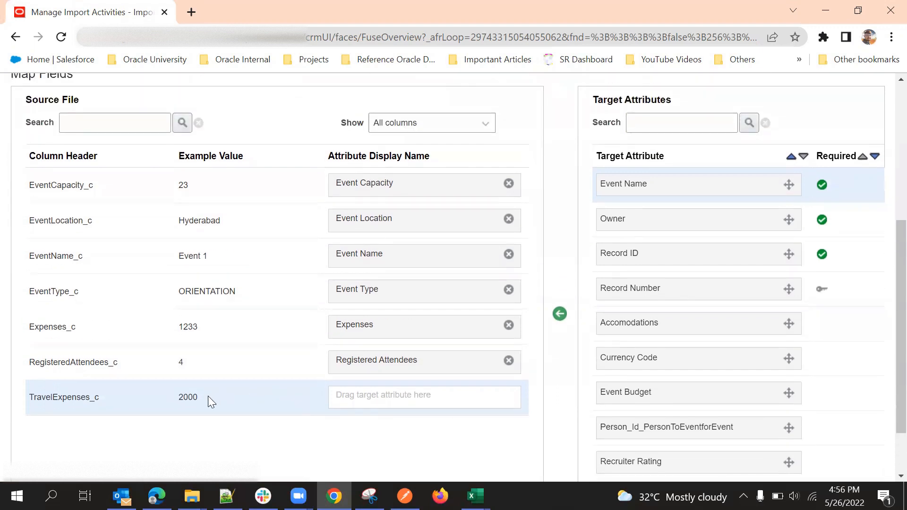
{"action": "left_click", "coordinate": [641, 123]}
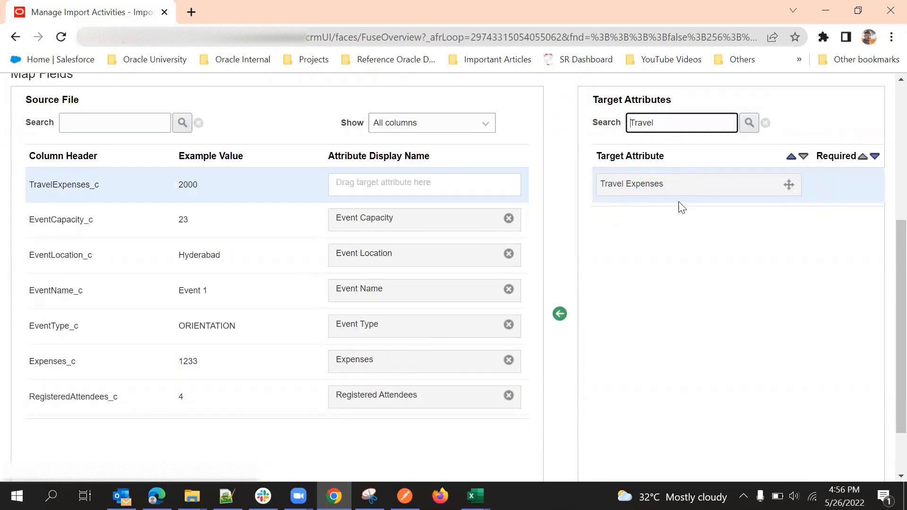
{"action": "left_click", "coordinate": [640, 187]}
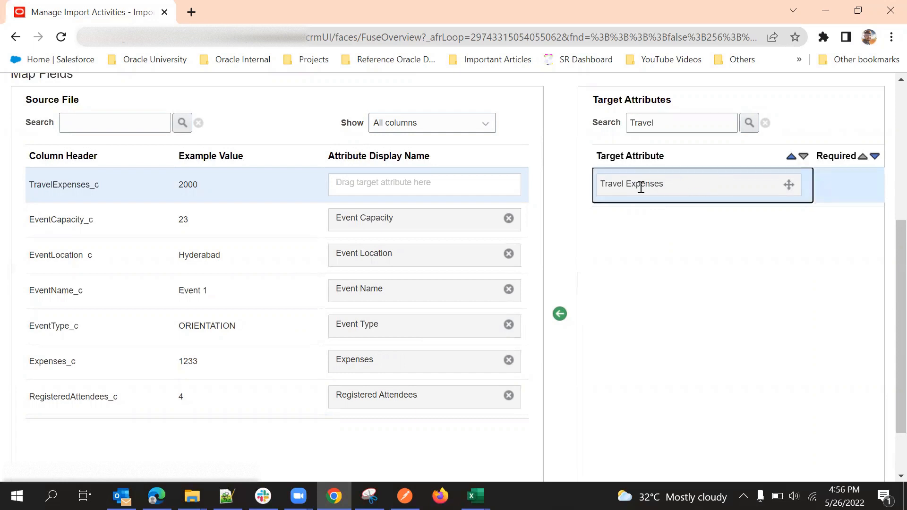
{"action": "left_click_drag", "start_coordinate": [731, 187], "coordinate": [450, 181]}
{"action": "left_click", "coordinate": [560, 314]}
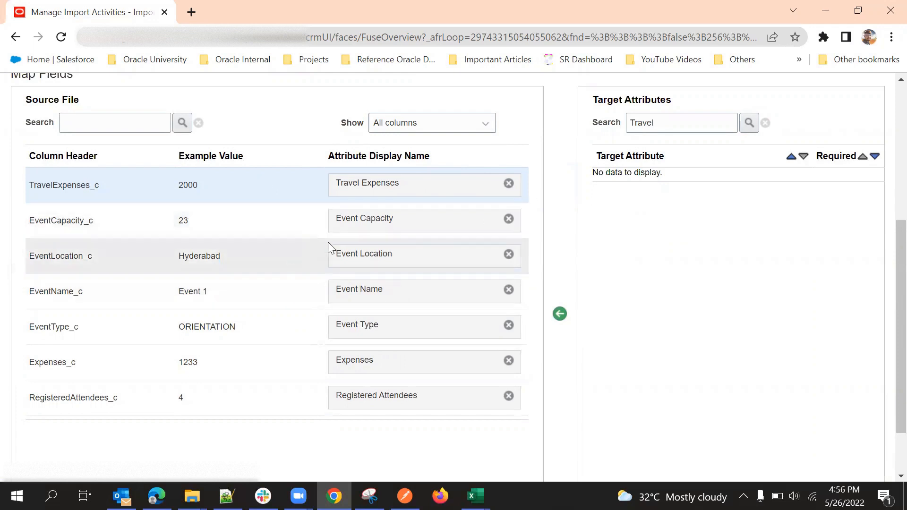
{"action": "left_click", "coordinate": [238, 183]}
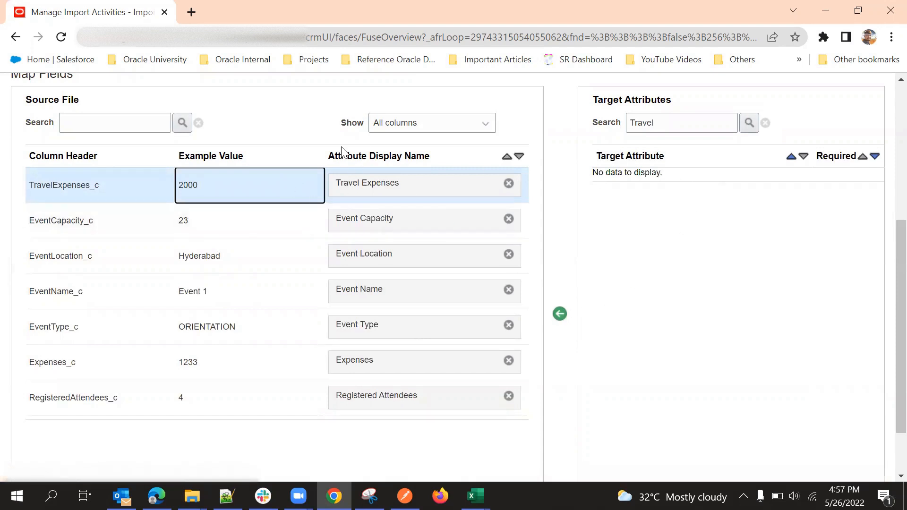
- Advance the import activity from field mapping to the review and submit stage
{"action": "scroll", "coordinate": [586, 208], "scroll_direction": "up", "scroll_amount": 4}
{"action": "scroll", "coordinate": [783, 204], "scroll_direction": "up", "scroll_amount": 2}
{"action": "left_click", "coordinate": [775, 181]}
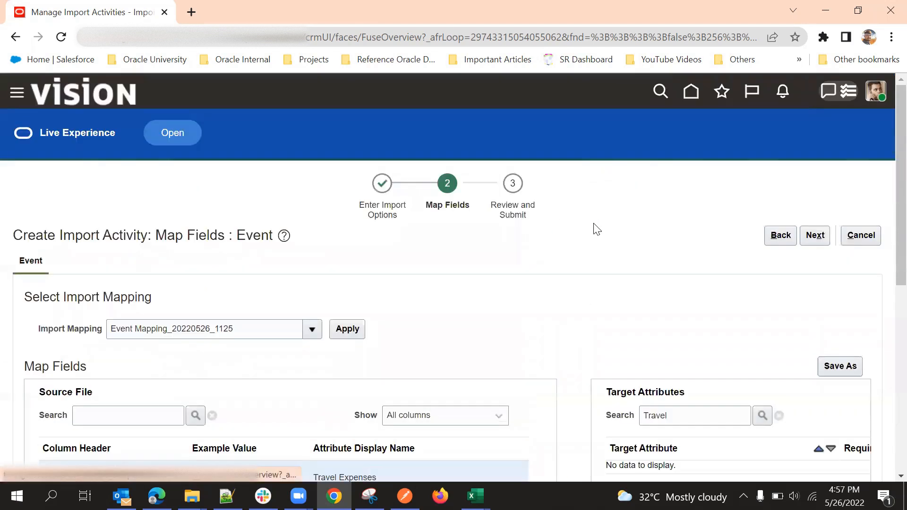
{"action": "scroll", "coordinate": [593, 227], "scroll_direction": "down", "scroll_amount": 3}
{"action": "scroll", "coordinate": [679, 188], "scroll_direction": "up", "scroll_amount": 3}
{"action": "left_click", "coordinate": [818, 236]}
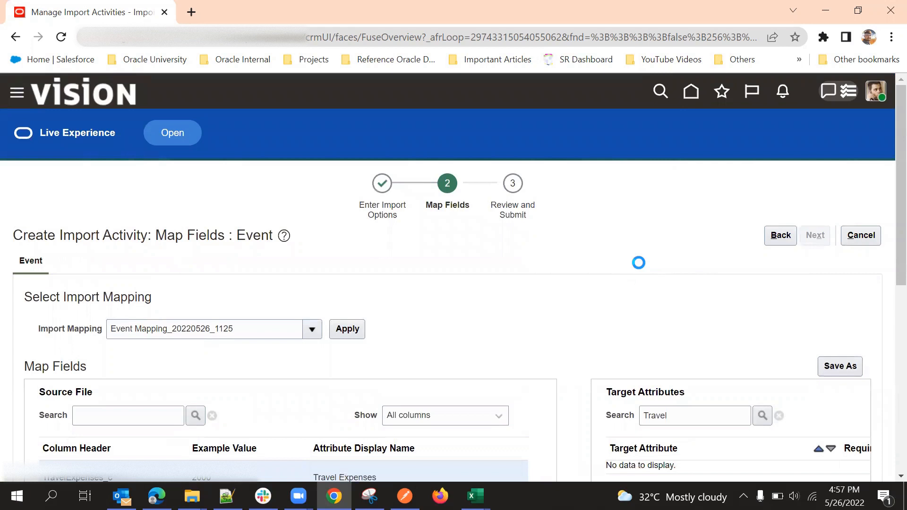
- Review the import mapping, source file and import options, and submit the import activity
{"action": "scroll", "coordinate": [620, 227], "scroll_direction": "down", "scroll_amount": 5}
{"action": "scroll", "coordinate": [616, 246], "scroll_direction": "down", "scroll_amount": 3}
{"action": "scroll", "coordinate": [624, 283], "scroll_direction": "up", "scroll_amount": 7}
{"action": "scroll", "coordinate": [684, 264], "scroll_direction": "down", "scroll_amount": 7}
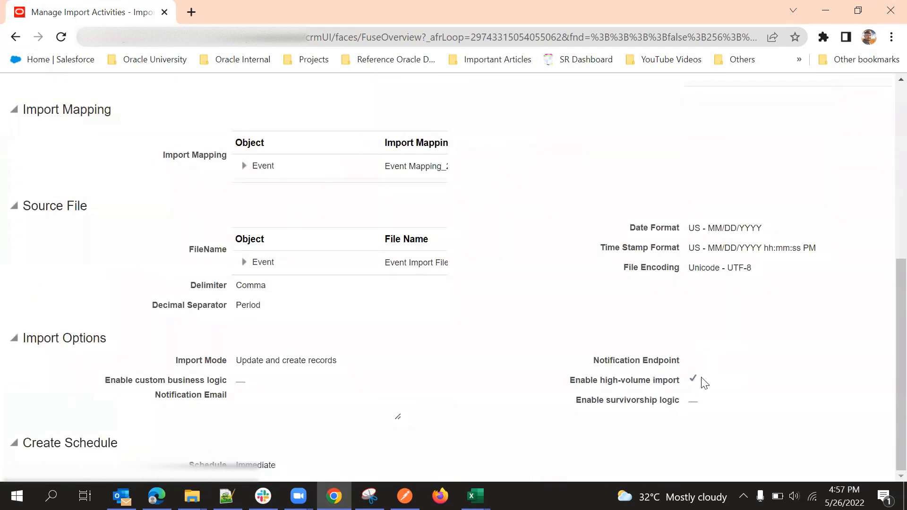
{"action": "scroll", "coordinate": [704, 331], "scroll_direction": "up", "scroll_amount": 5}
{"action": "left_click", "coordinate": [746, 106]}
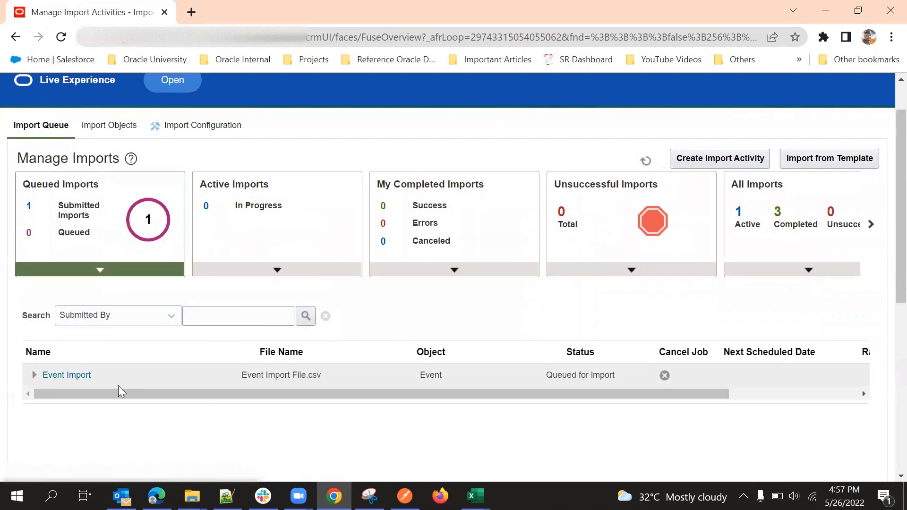
- Open the status of the queued Event Import and examine its progress, details, advanced options and attachments
{"action": "left_click", "coordinate": [67, 375]}
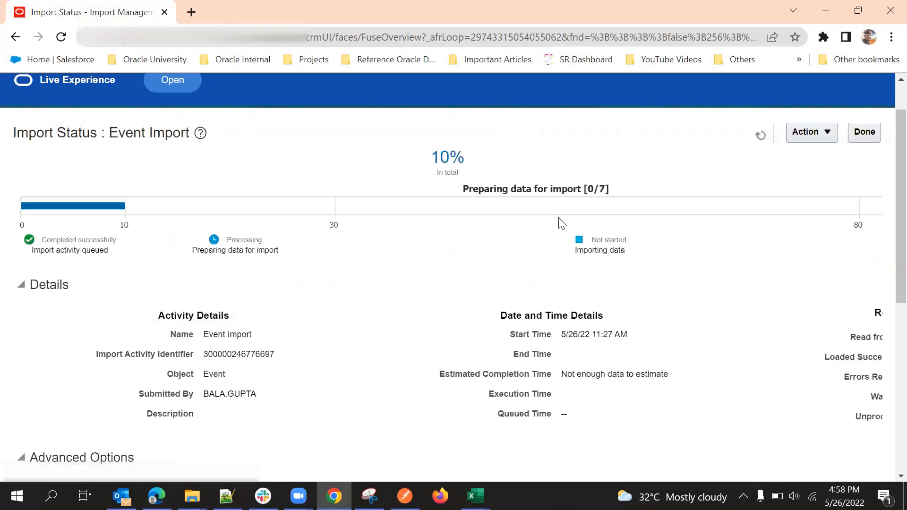
{"action": "scroll", "coordinate": [571, 330], "scroll_direction": "down", "scroll_amount": 6}
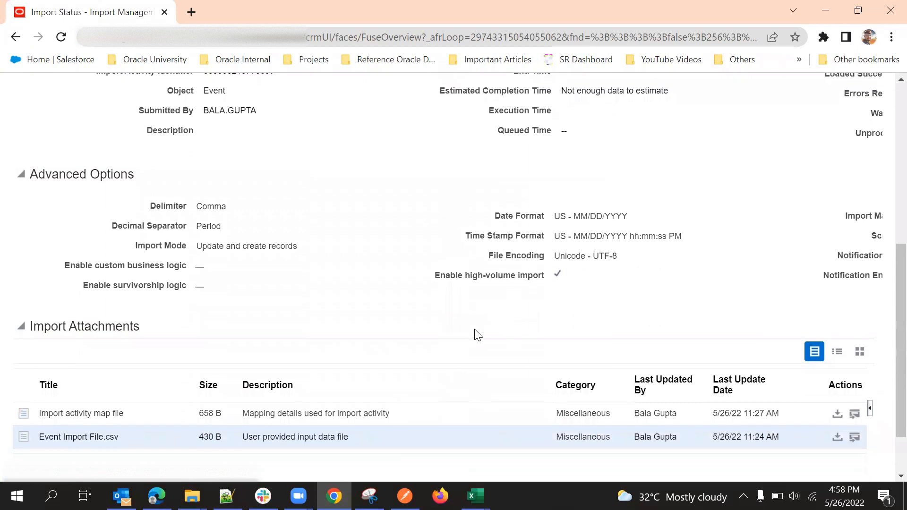
{"action": "scroll", "coordinate": [540, 308], "scroll_direction": "up", "scroll_amount": 2}
{"action": "scroll", "coordinate": [540, 310], "scroll_direction": "down", "scroll_amount": 3}
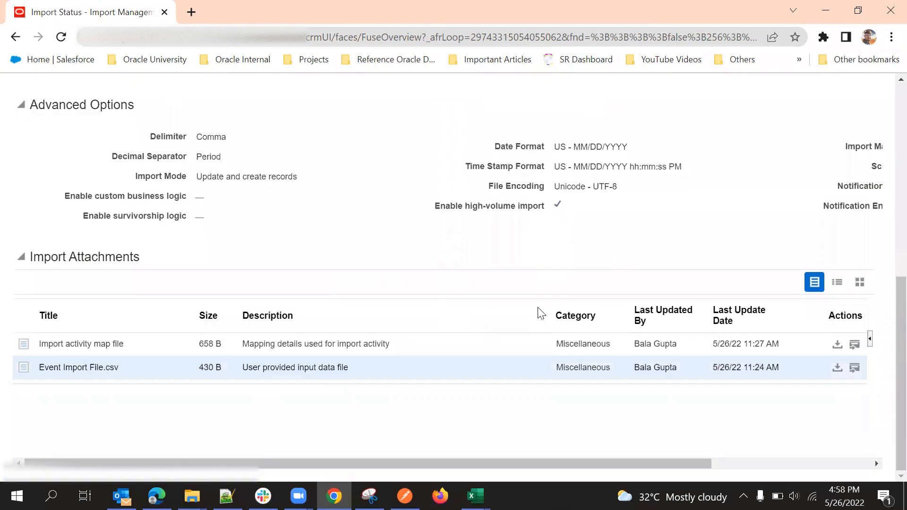
{"action": "scroll", "coordinate": [590, 232], "scroll_direction": "up", "scroll_amount": 3}
{"action": "scroll", "coordinate": [695, 180], "scroll_direction": "up", "scroll_amount": 3}
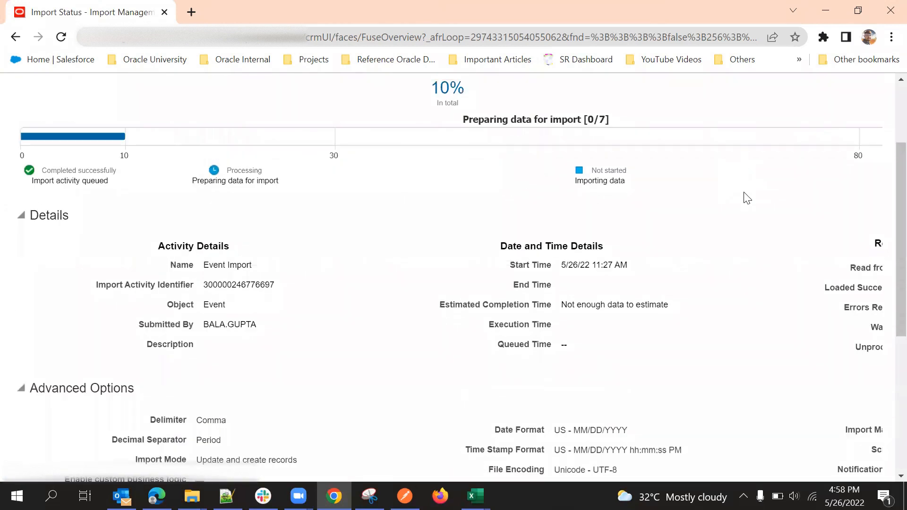
{"action": "scroll", "coordinate": [756, 192], "scroll_direction": "up", "scroll_amount": 3}
- Refresh the Event Import status and look over its advanced options and import attachments again
{"action": "left_click", "coordinate": [759, 191]}
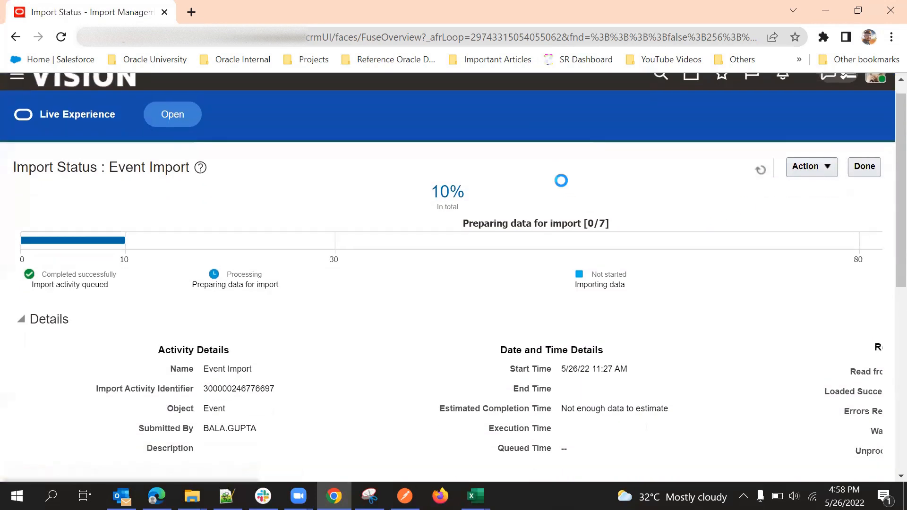
{"action": "scroll", "coordinate": [759, 191], "scroll_direction": "down", "scroll_amount": 2}
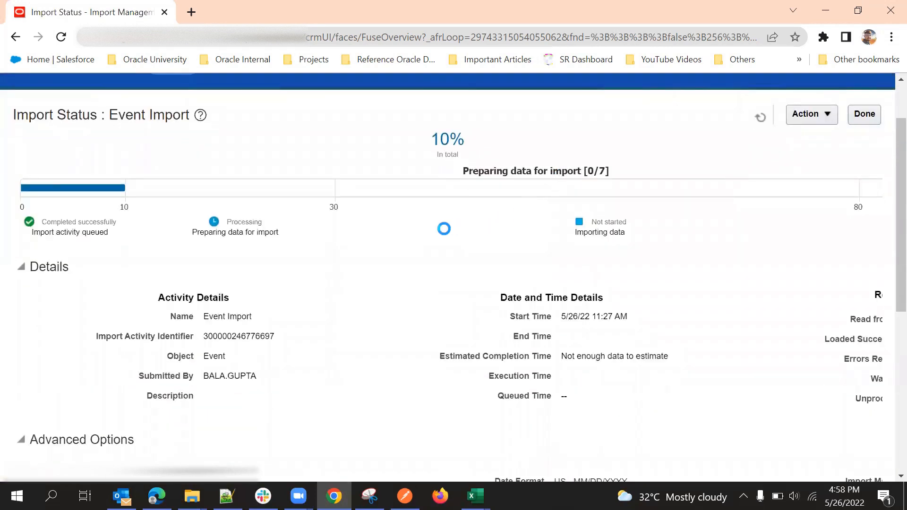
{"action": "scroll", "coordinate": [444, 229], "scroll_direction": "down", "scroll_amount": 7}
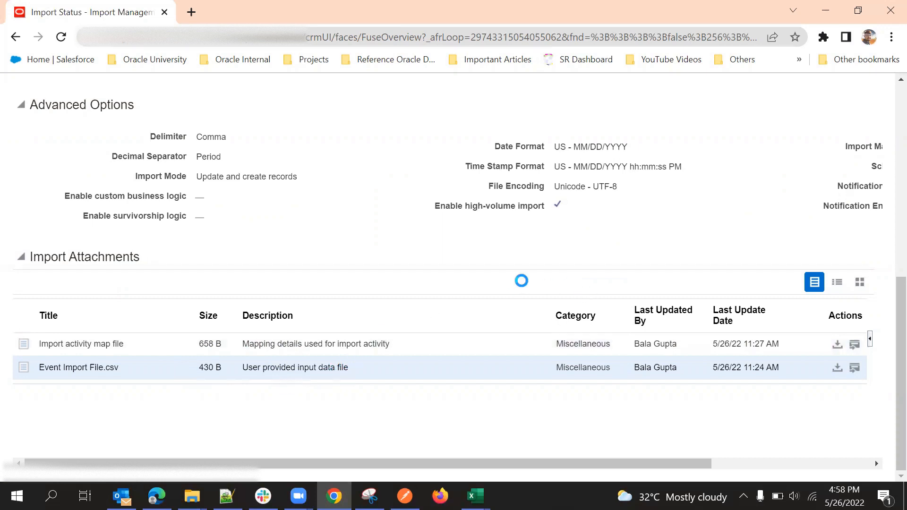
{"action": "scroll", "coordinate": [553, 204], "scroll_direction": "up", "scroll_amount": 2}
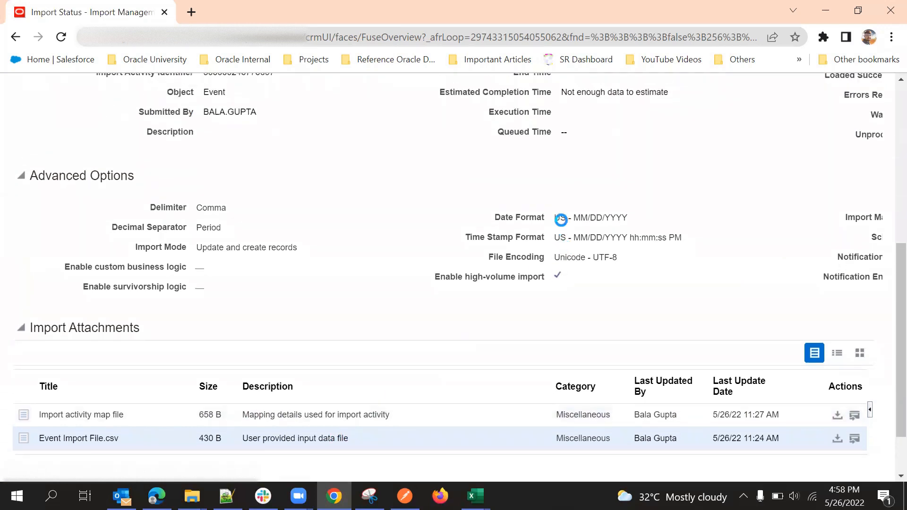
{"action": "scroll", "coordinate": [567, 189], "scroll_direction": "up", "scroll_amount": 3}
{"action": "scroll", "coordinate": [590, 184], "scroll_direction": "down", "scroll_amount": 4}
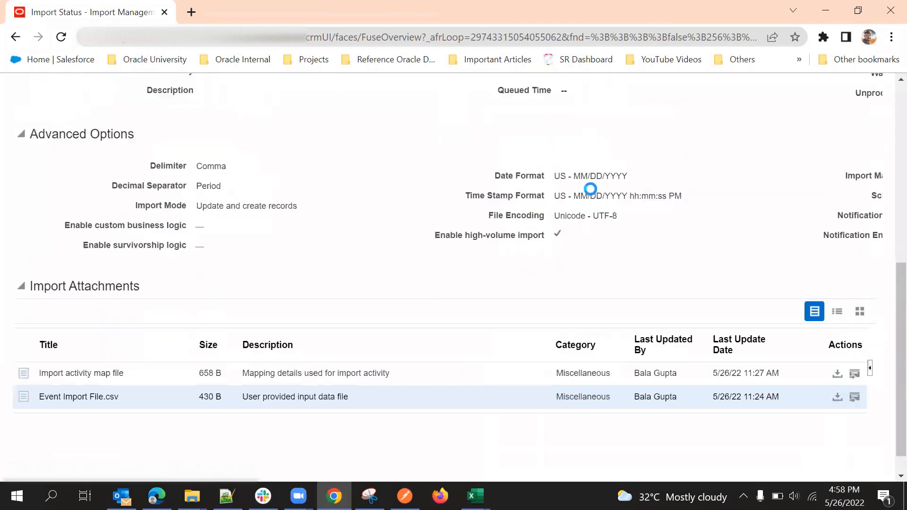
{"action": "scroll", "coordinate": [590, 189], "scroll_direction": "down", "scroll_amount": 1}
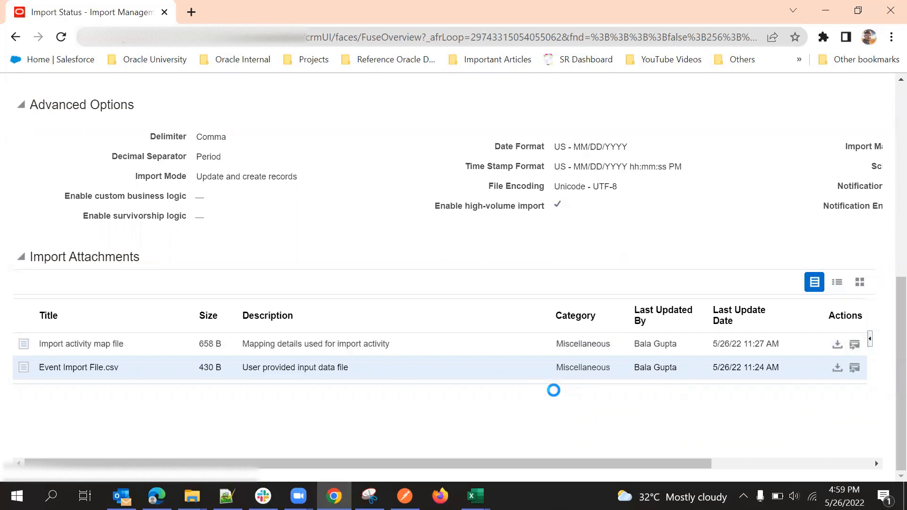
- Refresh the Event Import status once more and check the progress of the data preparation and import phases
{"action": "scroll", "coordinate": [563, 347], "scroll_direction": "up", "scroll_amount": 8}
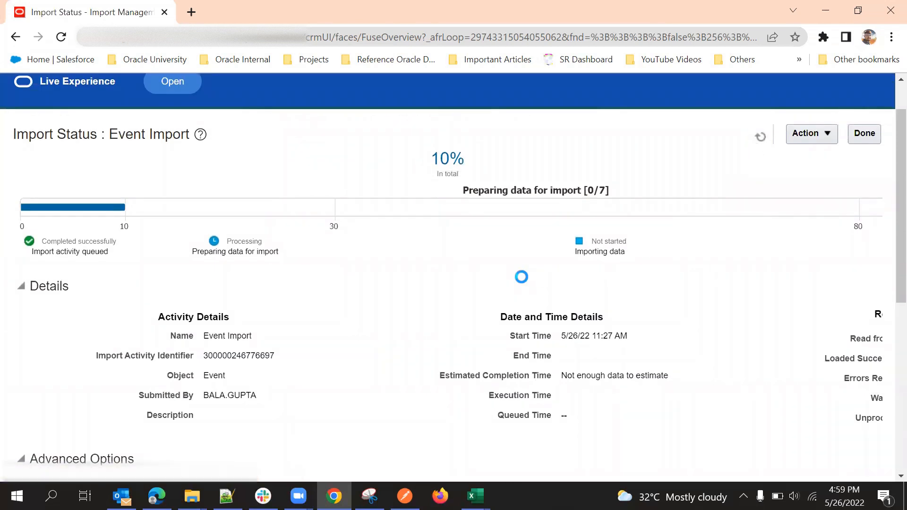
{"action": "scroll", "coordinate": [519, 262], "scroll_direction": "down", "scroll_amount": 1}
{"action": "scroll", "coordinate": [494, 272], "scroll_direction": "up", "scroll_amount": 1}
{"action": "scroll", "coordinate": [491, 270], "scroll_direction": "down", "scroll_amount": 1}
{"action": "scroll", "coordinate": [473, 283], "scroll_direction": "down", "scroll_amount": 4}
{"action": "scroll", "coordinate": [464, 270], "scroll_direction": "up", "scroll_amount": 5}
{"action": "left_click", "coordinate": [761, 136]}
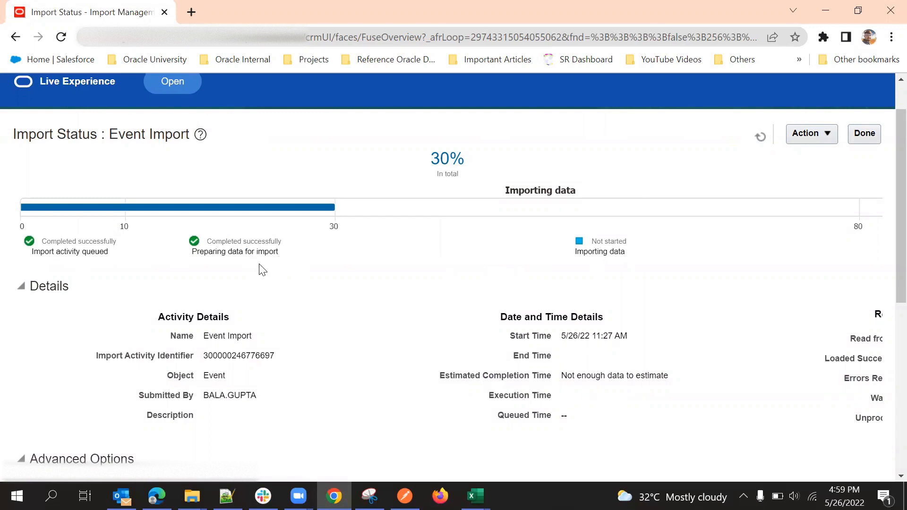
{"action": "scroll", "coordinate": [269, 267], "scroll_direction": "down", "scroll_amount": 2}
{"action": "scroll", "coordinate": [276, 269], "scroll_direction": "up", "scroll_amount": 1}
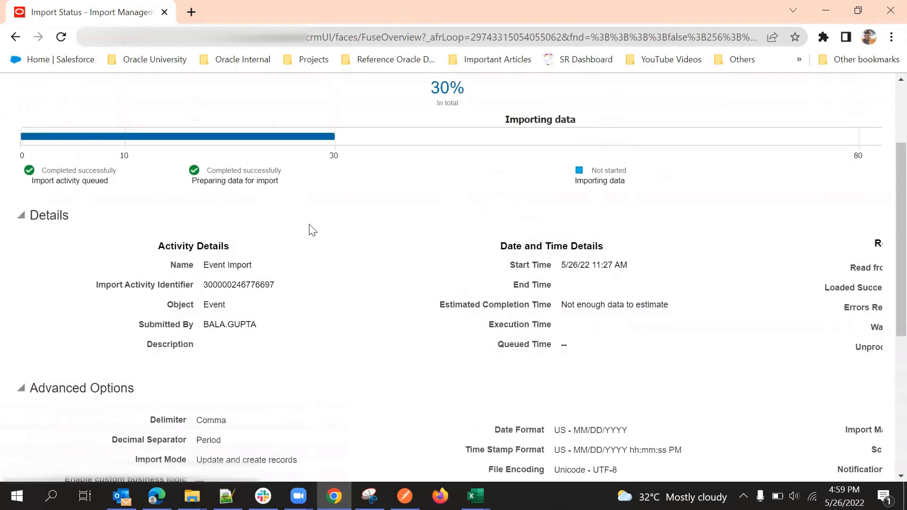
- Refresh the Event Import status and look through its phase progress, activity details, import mapping, schedule and attachments
{"action": "scroll", "coordinate": [338, 265], "scroll_direction": "down", "scroll_amount": 5}
{"action": "scroll", "coordinate": [435, 279], "scroll_direction": "up", "scroll_amount": 5}
{"action": "scroll", "coordinate": [420, 201], "scroll_direction": "up", "scroll_amount": 2}
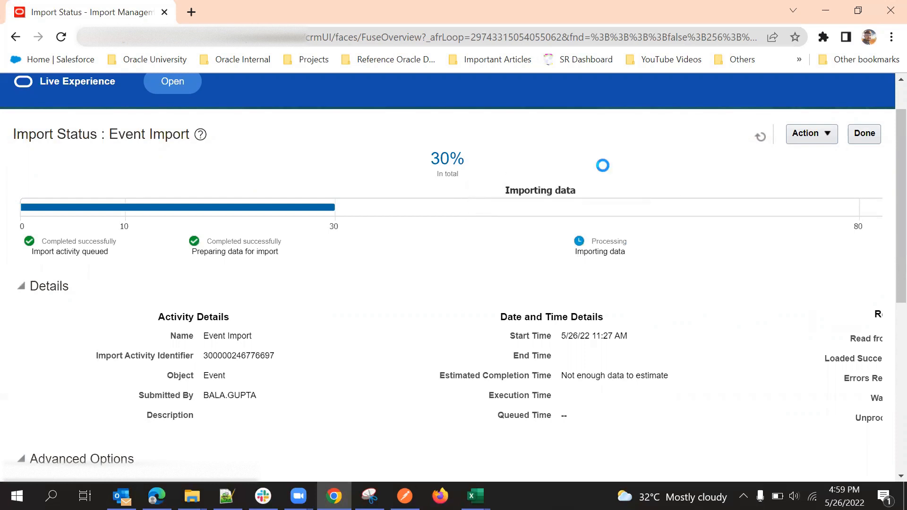
{"action": "left_click", "coordinate": [761, 138]}
{"action": "scroll", "coordinate": [632, 168], "scroll_direction": "down", "scroll_amount": 8}
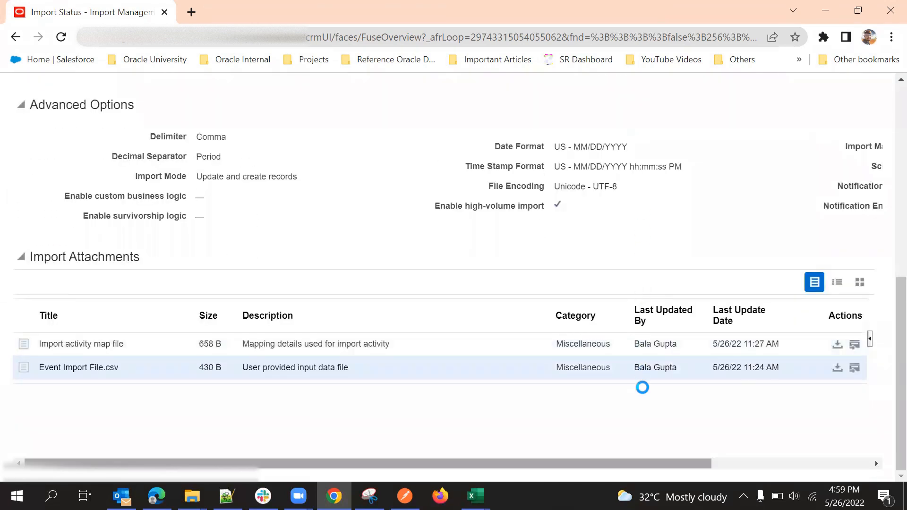
{"action": "scroll", "coordinate": [641, 387], "scroll_direction": "right", "scroll_amount": 5}
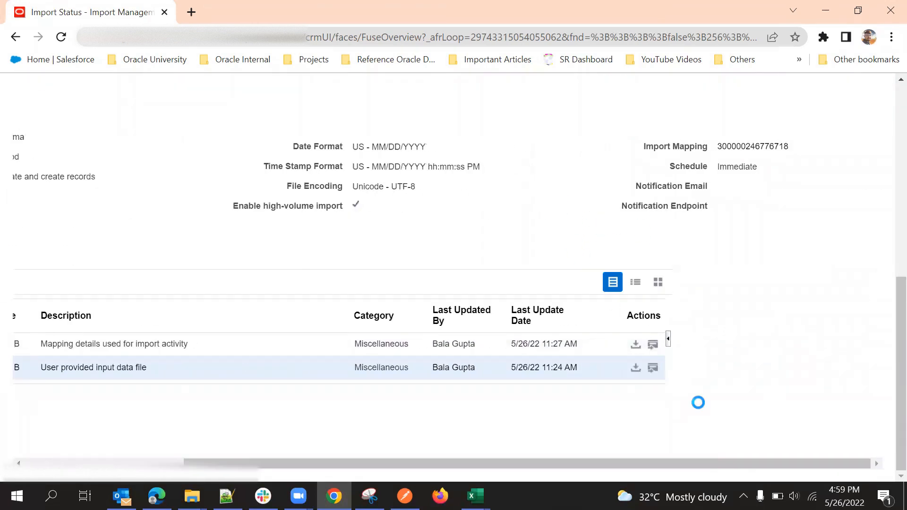
{"action": "scroll", "coordinate": [698, 402], "scroll_direction": "left", "scroll_amount": 5}
{"action": "scroll", "coordinate": [594, 273], "scroll_direction": "up", "scroll_amount": 2}
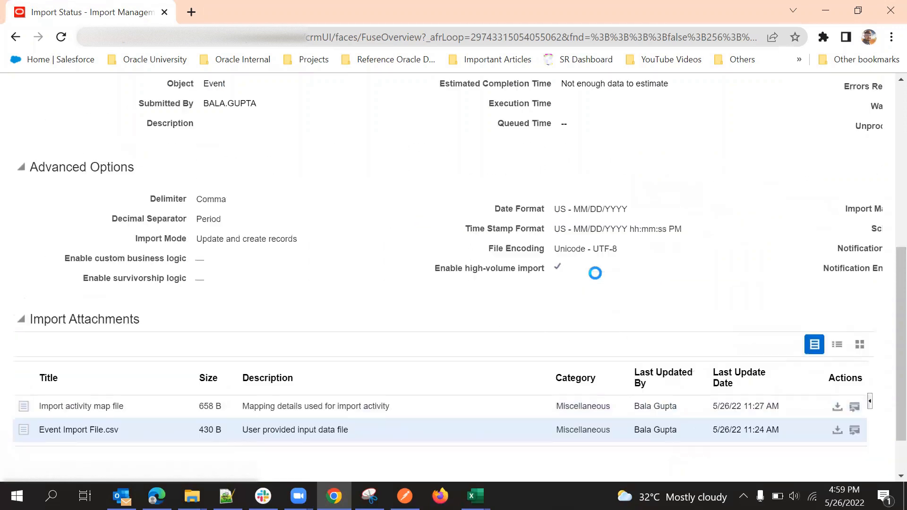
{"action": "scroll", "coordinate": [595, 273], "scroll_direction": "up", "scroll_amount": 5}
{"action": "scroll", "coordinate": [545, 380], "scroll_direction": "down", "scroll_amount": 2}
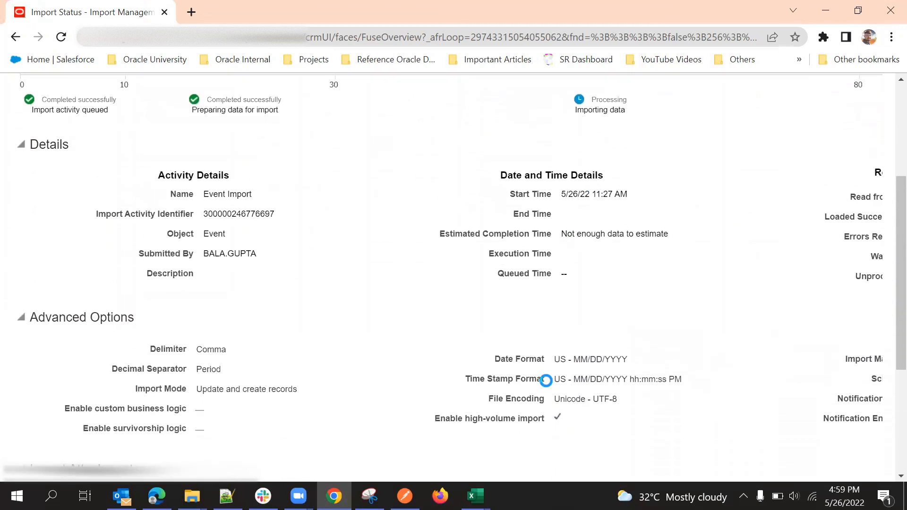
{"action": "scroll", "coordinate": [695, 295], "scroll_direction": "up", "scroll_amount": 4}
- Refresh the Event Import status and check how the Importing data phase ended
{"action": "left_click", "coordinate": [757, 188]}
{"action": "scroll", "coordinate": [709, 213], "scroll_direction": "down", "scroll_amount": 7}
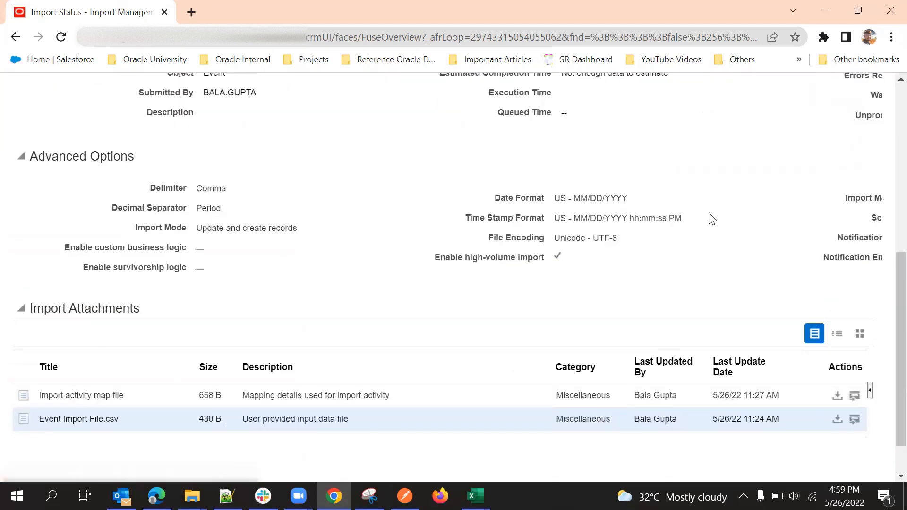
{"action": "scroll", "coordinate": [712, 218], "scroll_direction": "up", "scroll_amount": 8}
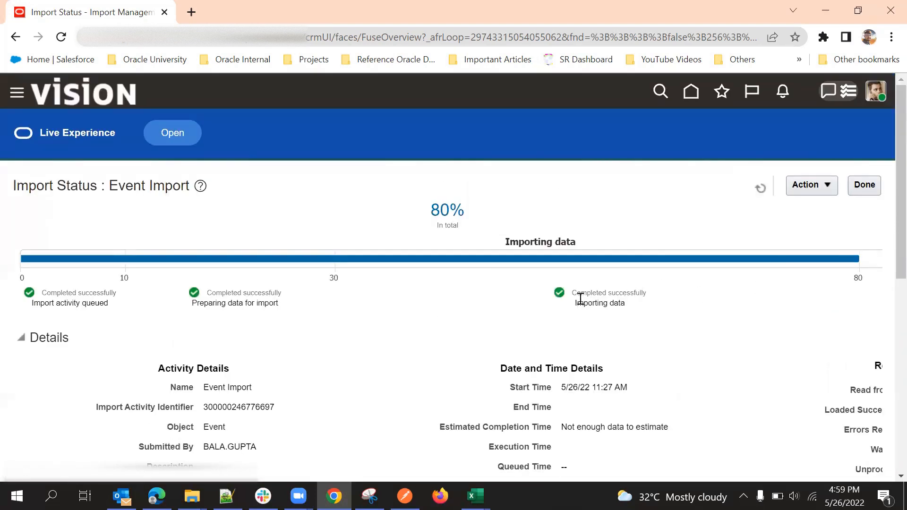
{"action": "scroll", "coordinate": [590, 140], "scroll_direction": "down", "scroll_amount": 3}
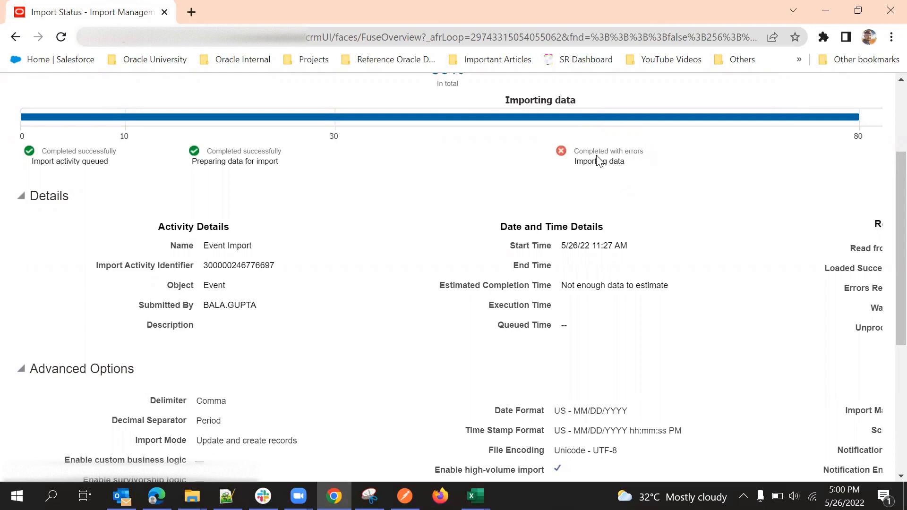
{"action": "scroll", "coordinate": [607, 181], "scroll_direction": "up", "scroll_amount": 3}
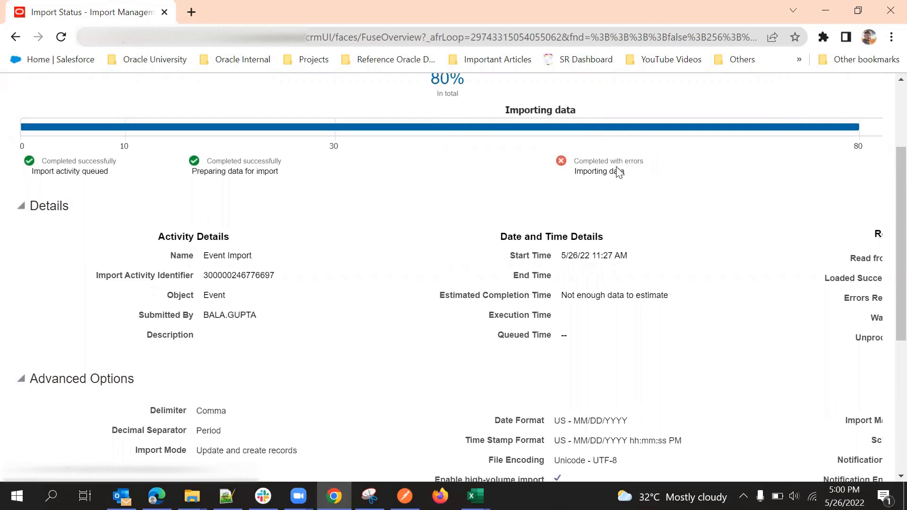
{"action": "scroll", "coordinate": [604, 225], "scroll_direction": "down", "scroll_amount": 4}
{"action": "scroll", "coordinate": [600, 134], "scroll_direction": "up", "scroll_amount": 2}
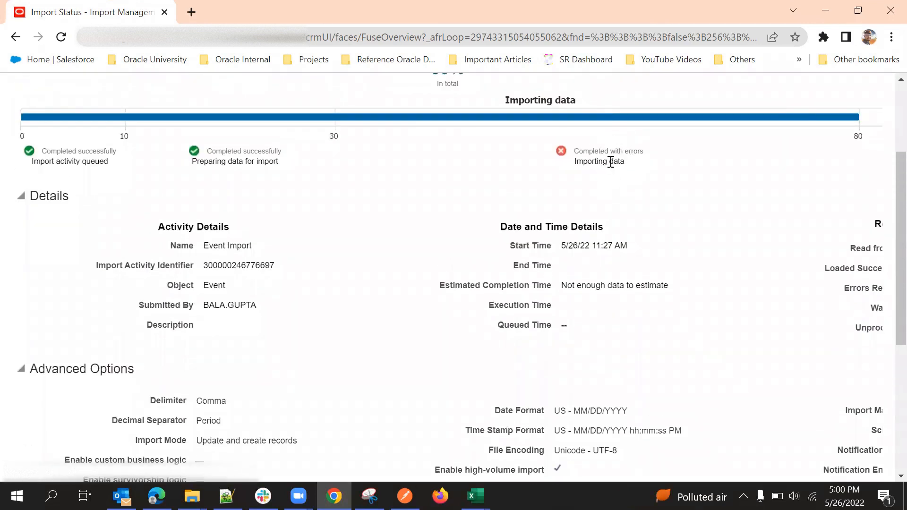
{"action": "scroll", "coordinate": [652, 378], "scroll_direction": "down", "scroll_amount": 5}
{"action": "scroll", "coordinate": [662, 192], "scroll_direction": "up", "scroll_amount": 8}
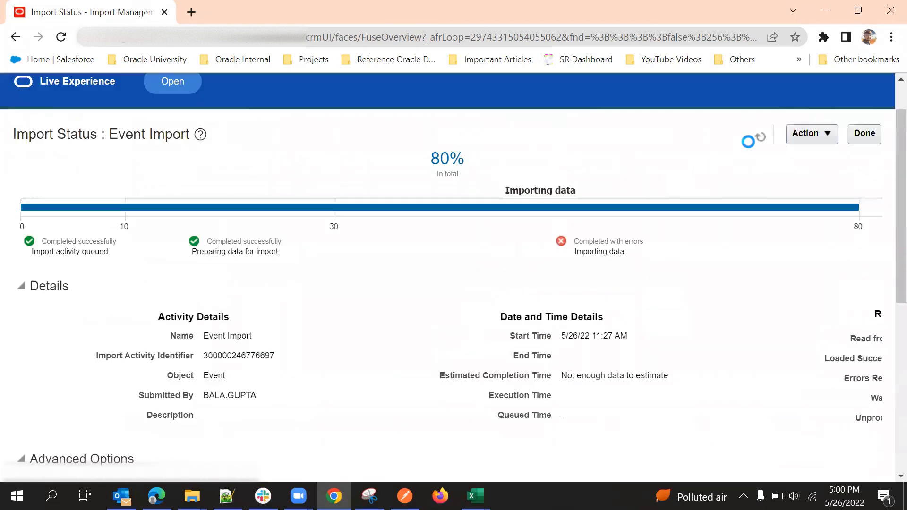
- Refresh the Event Import status and examine the Completing import activity phase and the Record Details counts
{"action": "left_click", "coordinate": [759, 139]}
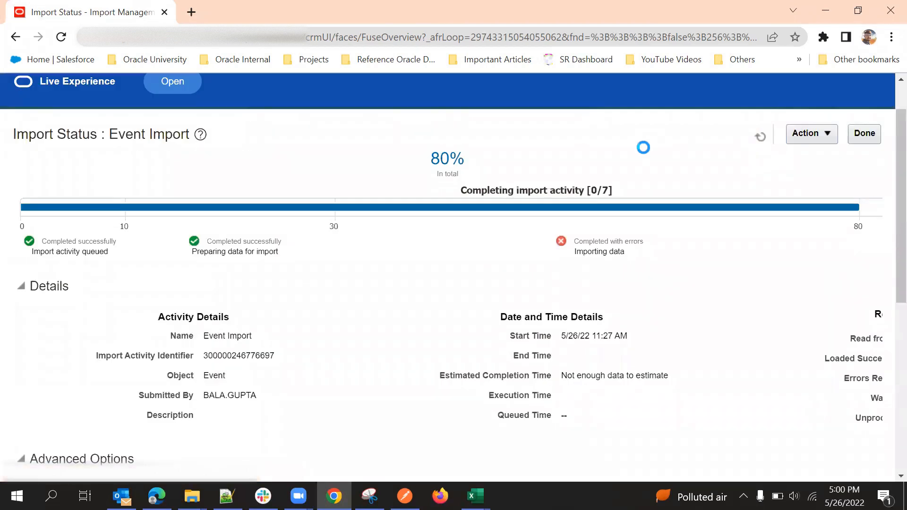
{"action": "mouse_move", "coordinate": [584, 206]}
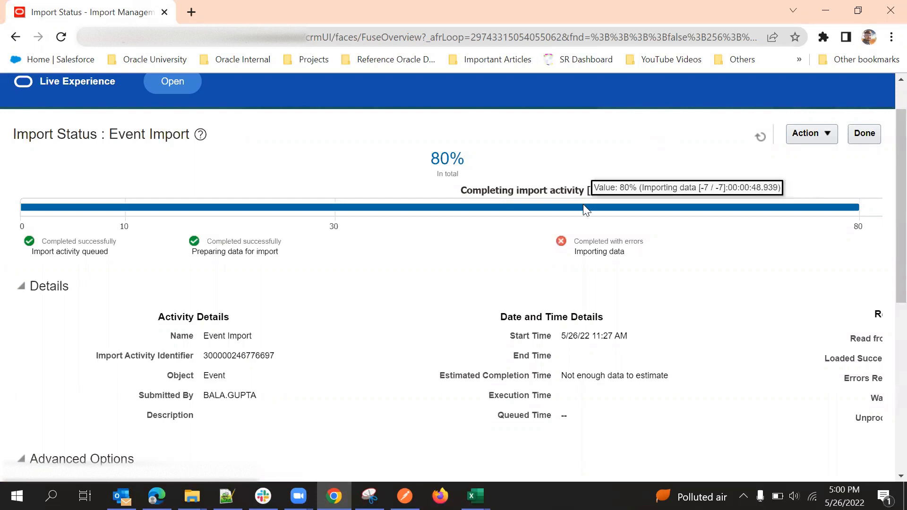
{"action": "scroll", "coordinate": [678, 334], "scroll_direction": "down", "scroll_amount": 6}
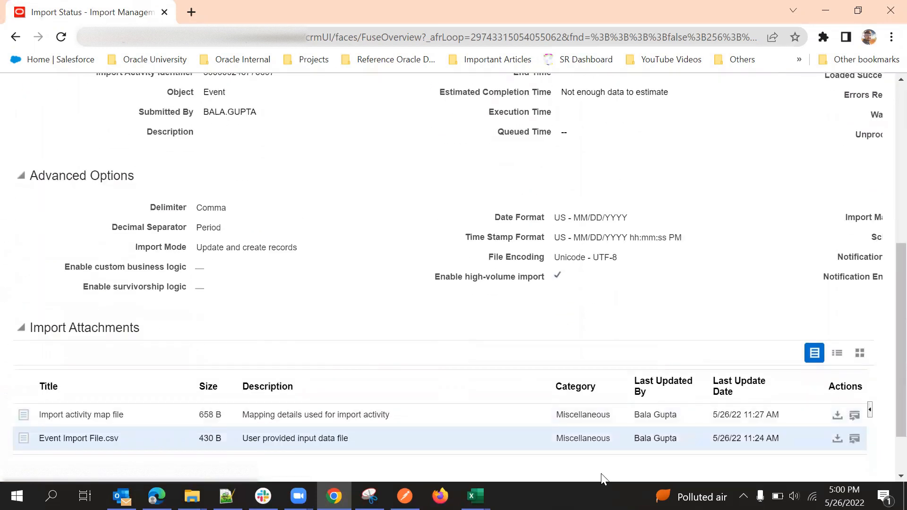
{"action": "scroll", "coordinate": [666, 386], "scroll_direction": "down", "scroll_amount": 2}
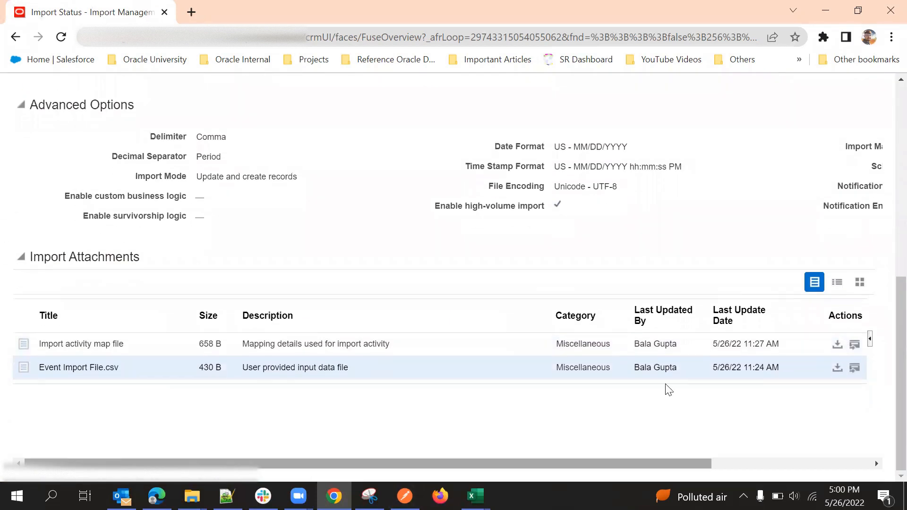
{"action": "scroll", "coordinate": [887, 458], "scroll_direction": "right", "scroll_amount": 4}
{"action": "scroll", "coordinate": [788, 241], "scroll_direction": "up", "scroll_amount": 5}
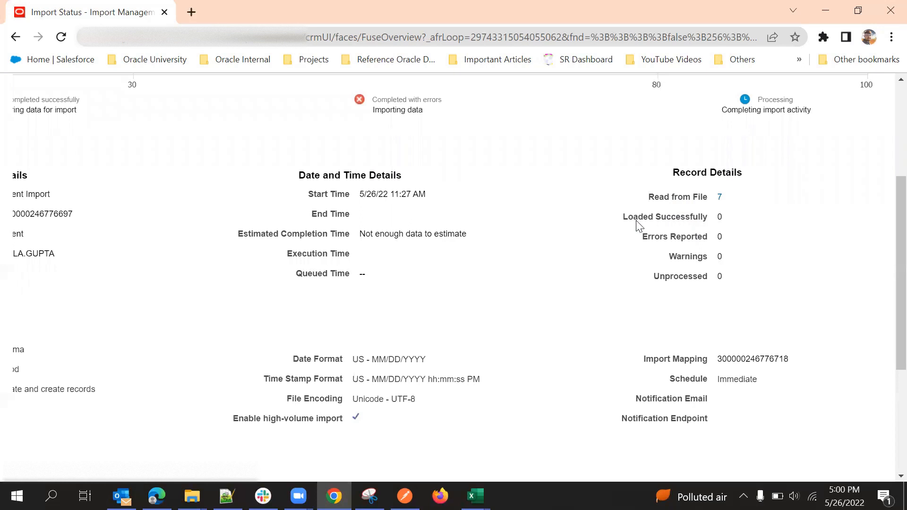
{"action": "scroll", "coordinate": [639, 224], "scroll_direction": "left", "scroll_amount": 4}
{"action": "scroll", "coordinate": [688, 228], "scroll_direction": "down", "scroll_amount": 5}
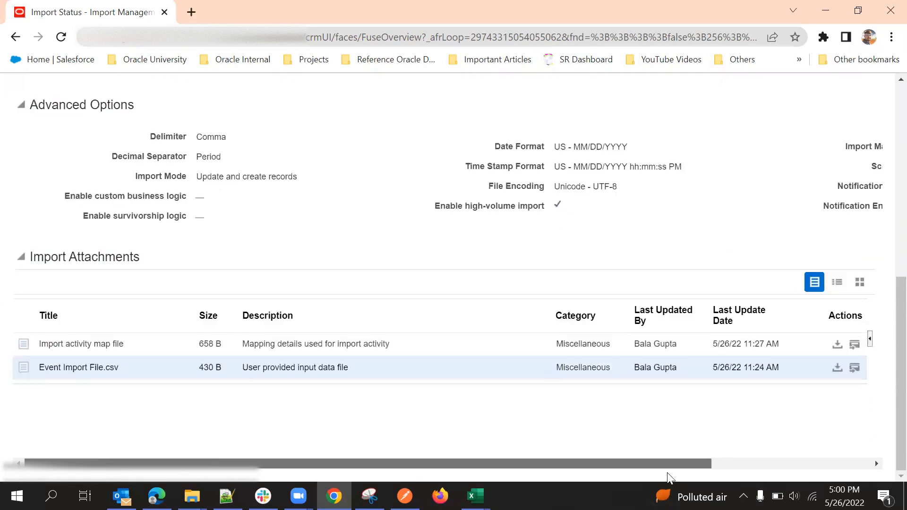
{"action": "scroll", "coordinate": [670, 473], "scroll_direction": "right", "scroll_amount": 4}
{"action": "scroll", "coordinate": [762, 318], "scroll_direction": "up", "scroll_amount": 6}
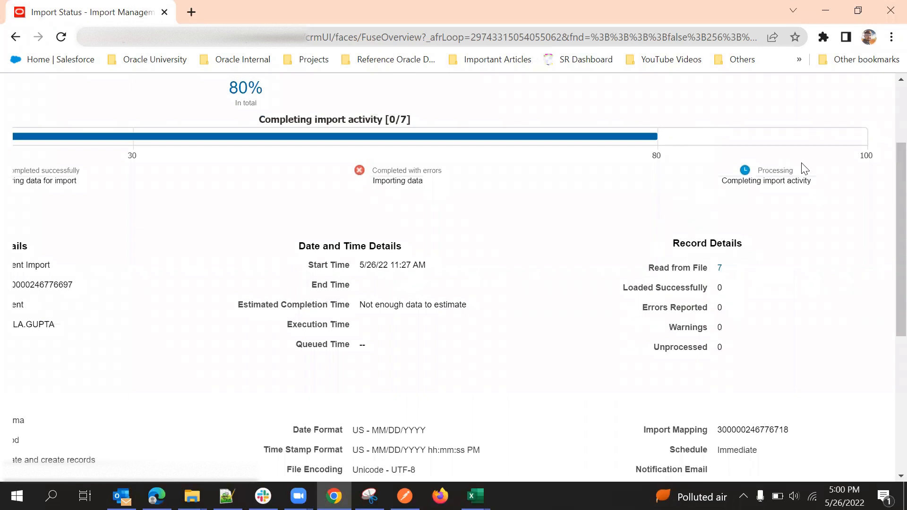
- Refresh the Event Import status and examine the errors reported in Record Details and the files under Import Attachments
{"action": "scroll", "coordinate": [804, 169], "scroll_direction": "up", "scroll_amount": 3}
{"action": "left_click", "coordinate": [761, 191]}
{"action": "scroll", "coordinate": [697, 175], "scroll_direction": "down", "scroll_amount": 5}
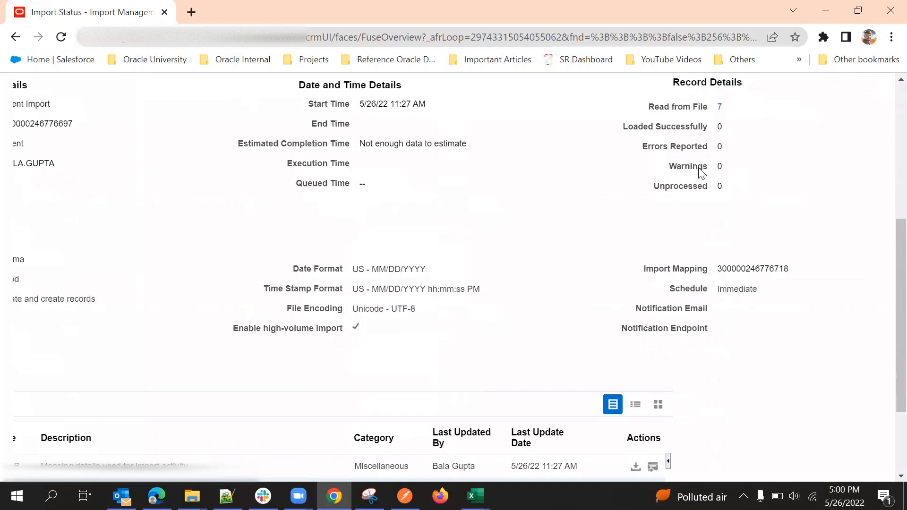
{"action": "scroll", "coordinate": [685, 363], "scroll_direction": "down", "scroll_amount": 4}
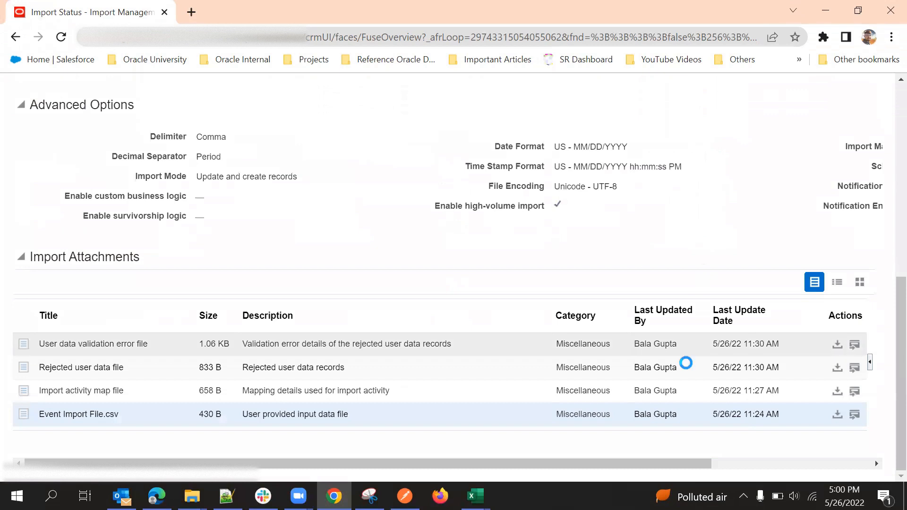
{"action": "left_click_drag", "start_coordinate": [680, 464], "coordinate": [850, 474]}
{"action": "scroll", "coordinate": [682, 278], "scroll_direction": "up", "scroll_amount": 4}
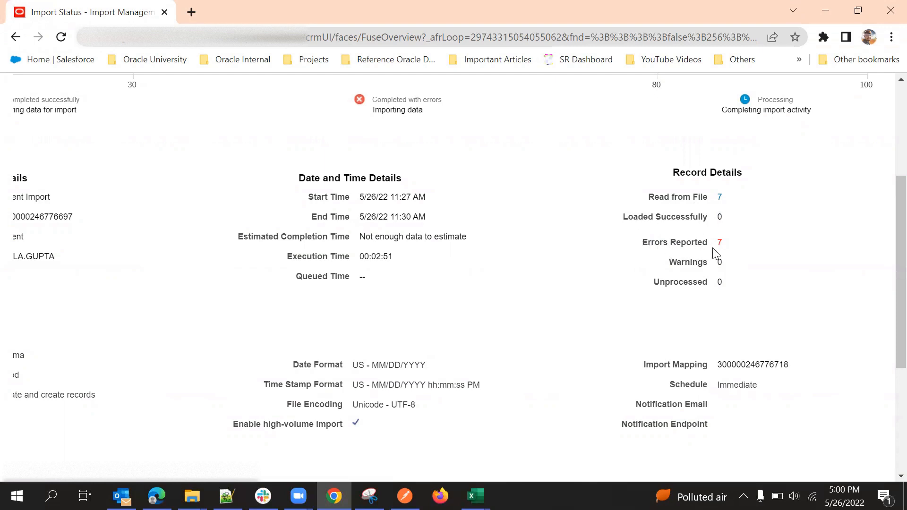
{"action": "scroll", "coordinate": [679, 268], "scroll_direction": "down", "scroll_amount": 4}
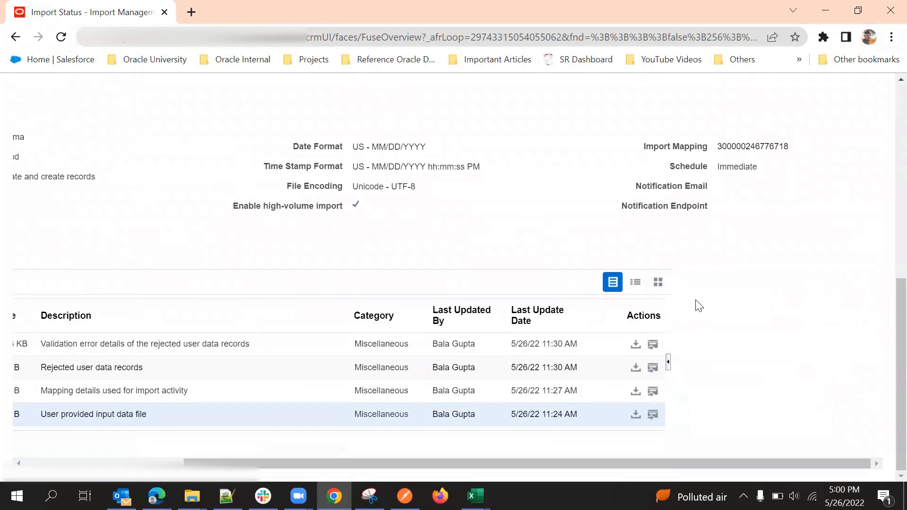
{"action": "scroll", "coordinate": [722, 404], "scroll_direction": "left", "scroll_amount": 5}
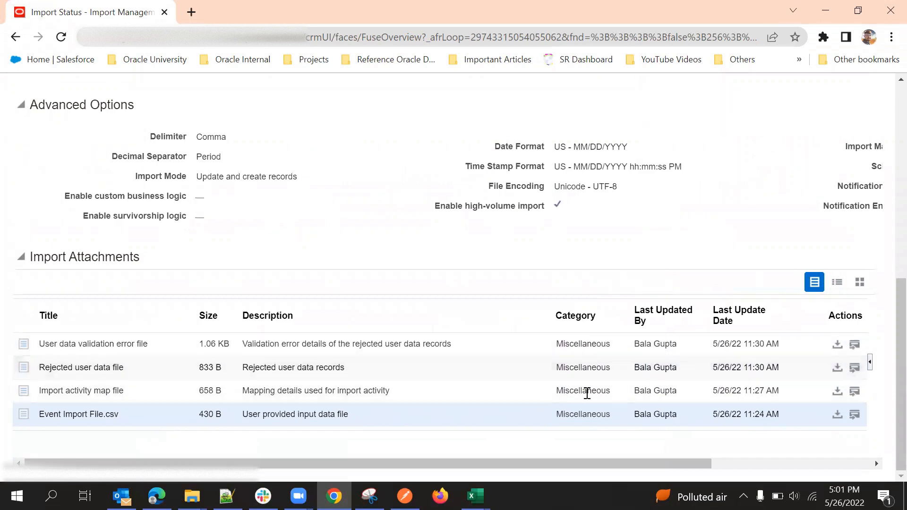
{"action": "scroll", "coordinate": [587, 393], "scroll_direction": "right", "scroll_amount": 3}
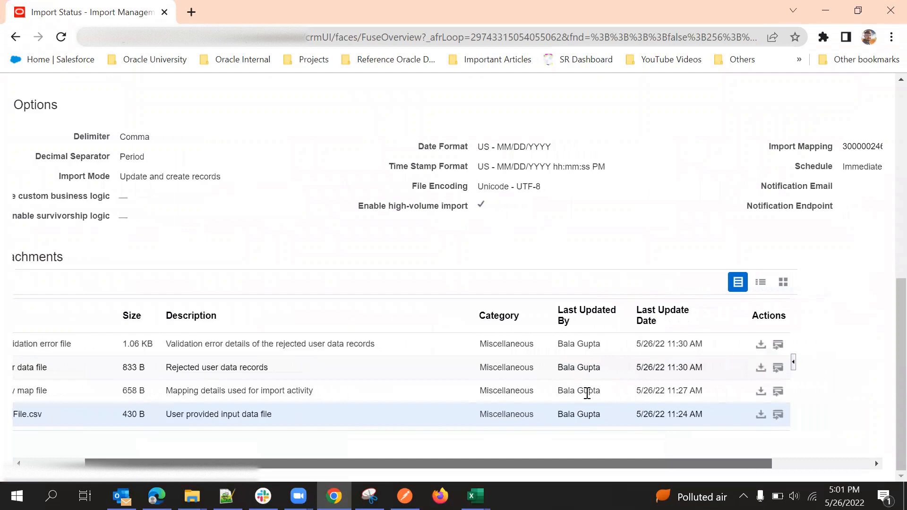
{"action": "scroll", "coordinate": [586, 393], "scroll_direction": "left", "scroll_amount": 3}
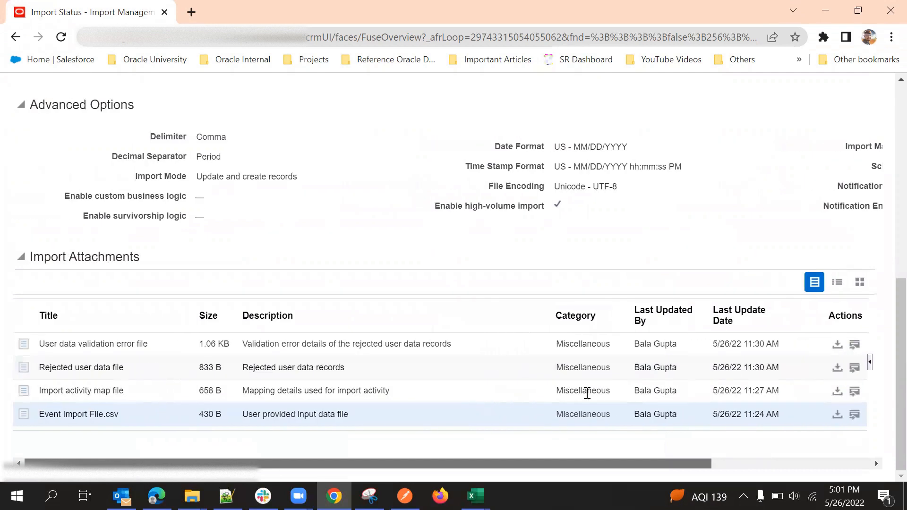
- Download the User data validation error file from the import attachments and open it in Excel
{"action": "left_click", "coordinate": [369, 367]}
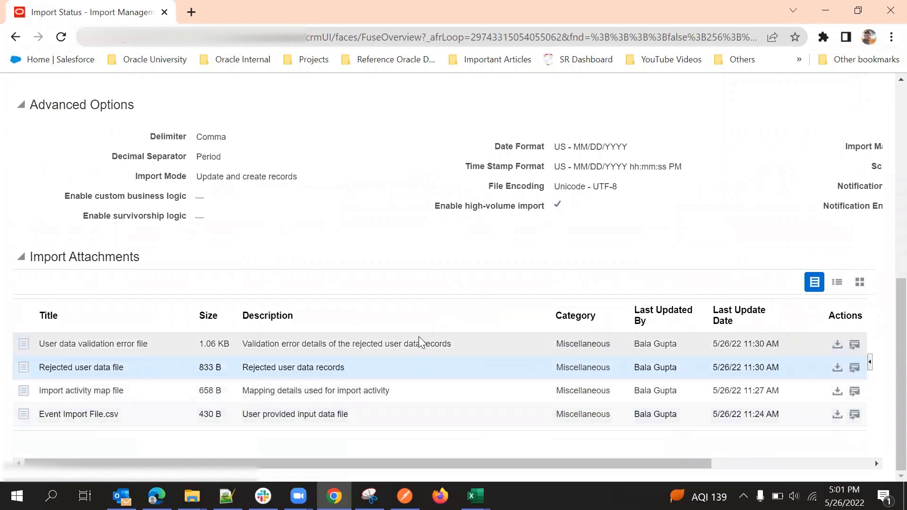
{"action": "left_click", "coordinate": [461, 342]}
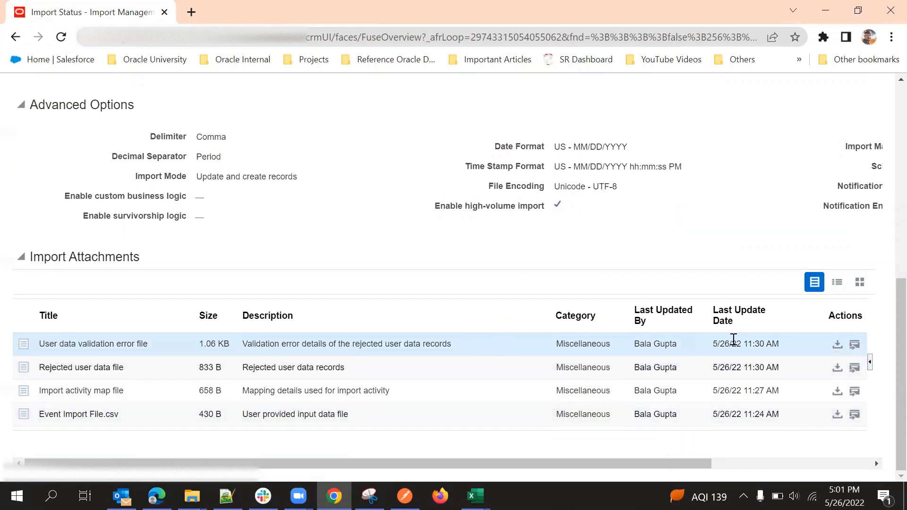
{"action": "left_click", "coordinate": [837, 344]}
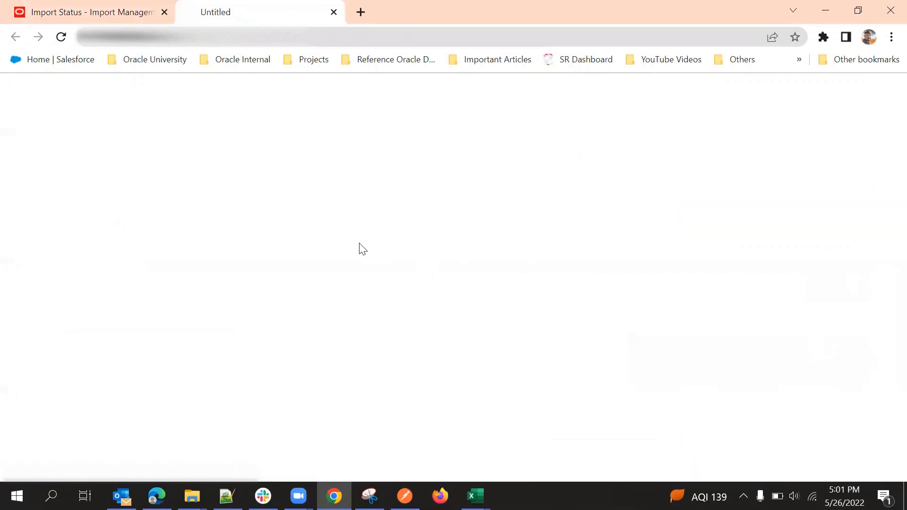
{"action": "left_click", "coordinate": [593, 335]}
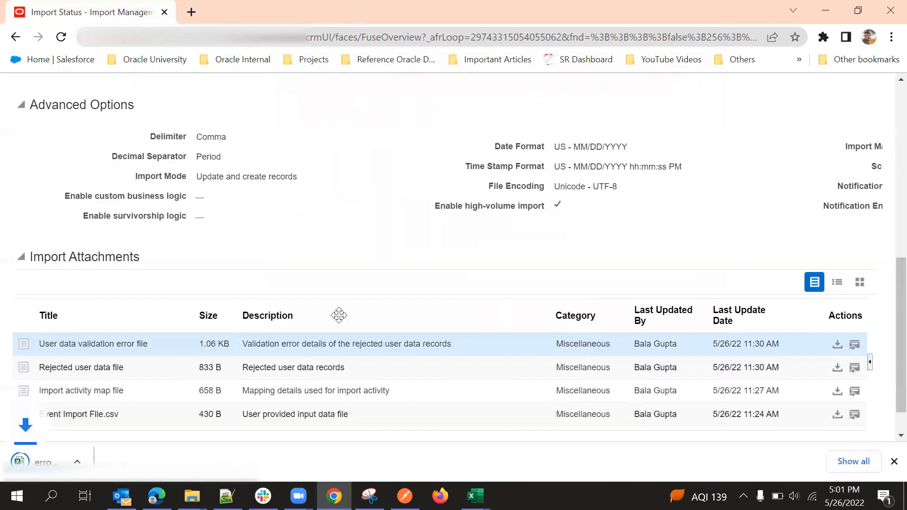
{"action": "left_click", "coordinate": [87, 463]}
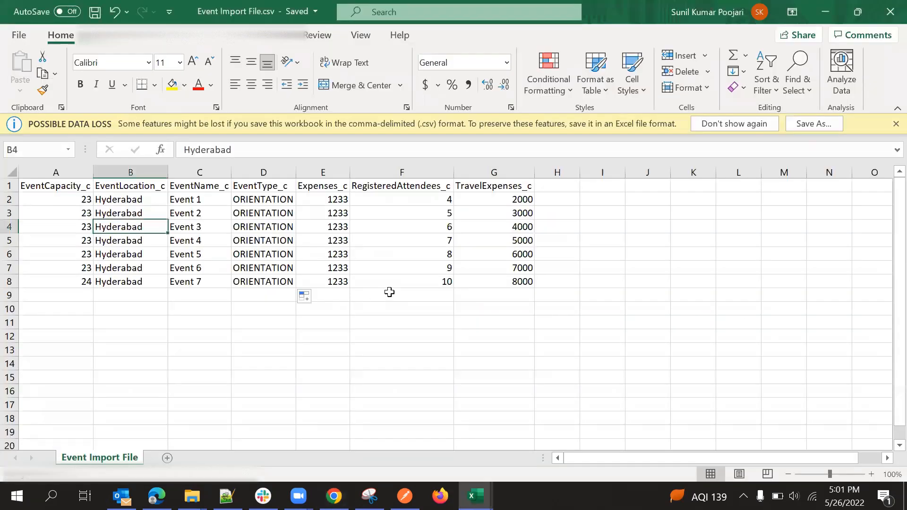
{"action": "left_click", "coordinate": [387, 266]}
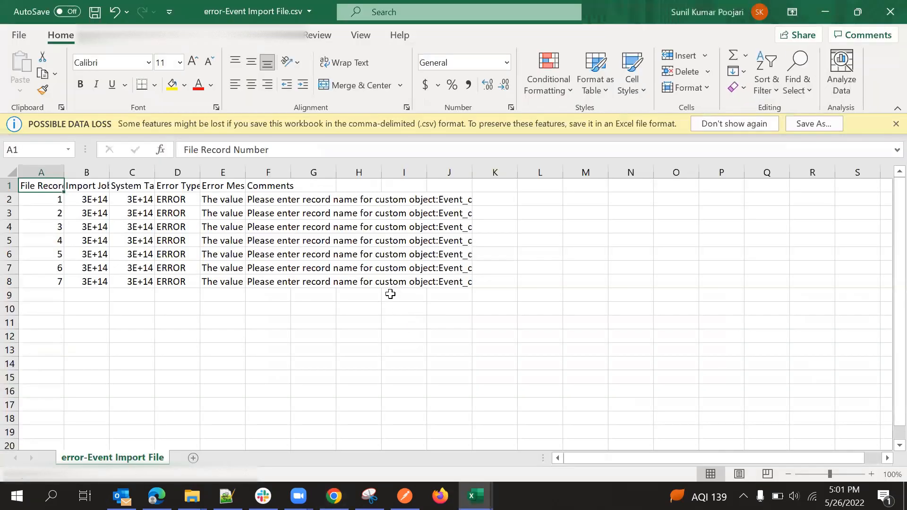
- Fit the Comments, Error Message and Error Type columns to their contents and read the rejected records' errors
{"action": "double_click", "coordinate": [290, 172]}
{"action": "left_click", "coordinate": [326, 301]}
{"action": "left_click", "coordinate": [378, 239]}
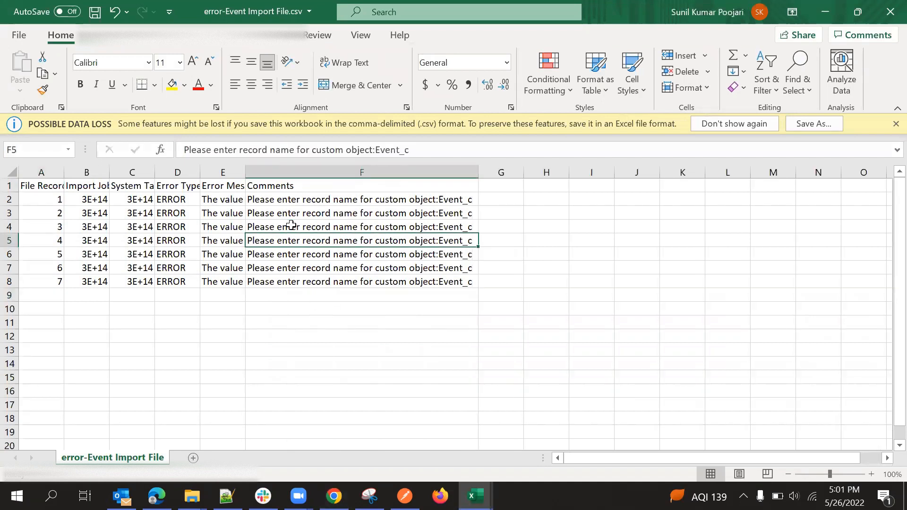
{"action": "double_click", "coordinate": [247, 170]}
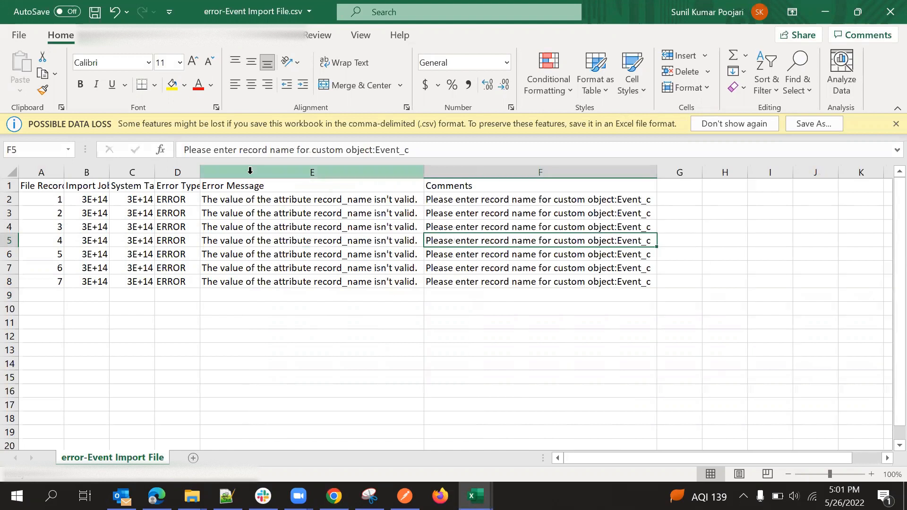
{"action": "left_click", "coordinate": [319, 309]}
{"action": "left_click", "coordinate": [276, 228]}
{"action": "double_click", "coordinate": [200, 172]}
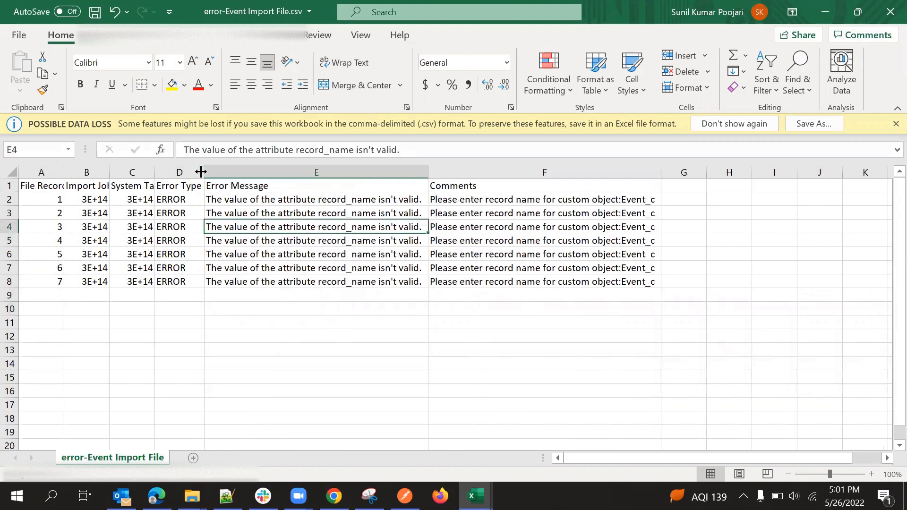
{"action": "left_click", "coordinate": [276, 323]}
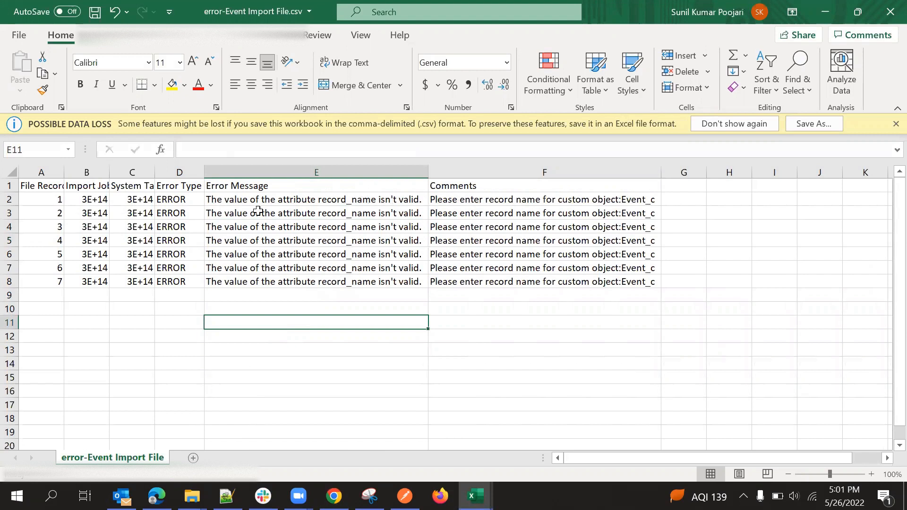
- Fit the System TaskId column to its contents and review the Error Message and Comments entries of the rejected records
{"action": "left_click", "coordinate": [298, 217]}
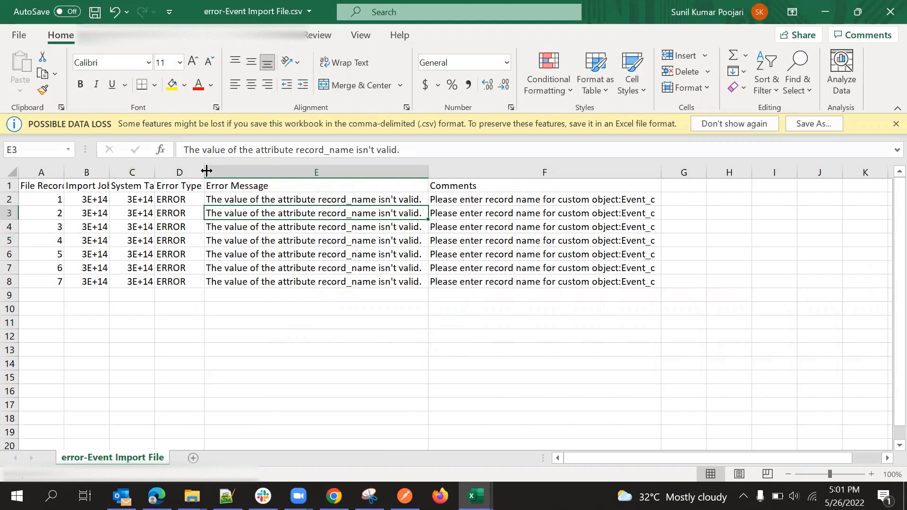
{"action": "double_click", "coordinate": [154, 168]}
{"action": "left_click_drag", "start_coordinate": [272, 214], "coordinate": [289, 230]}
{"action": "left_click", "coordinate": [313, 257]}
{"action": "left_click", "coordinate": [357, 278]}
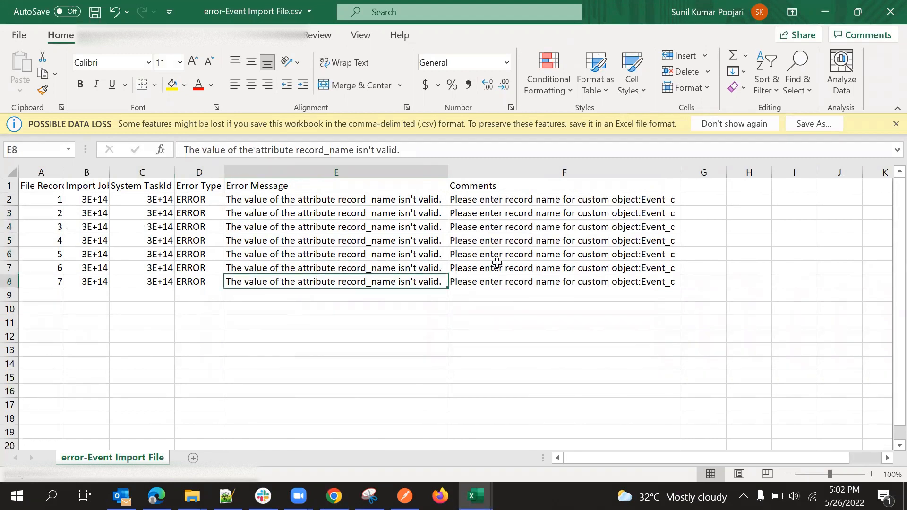
{"action": "left_click", "coordinate": [529, 241]}
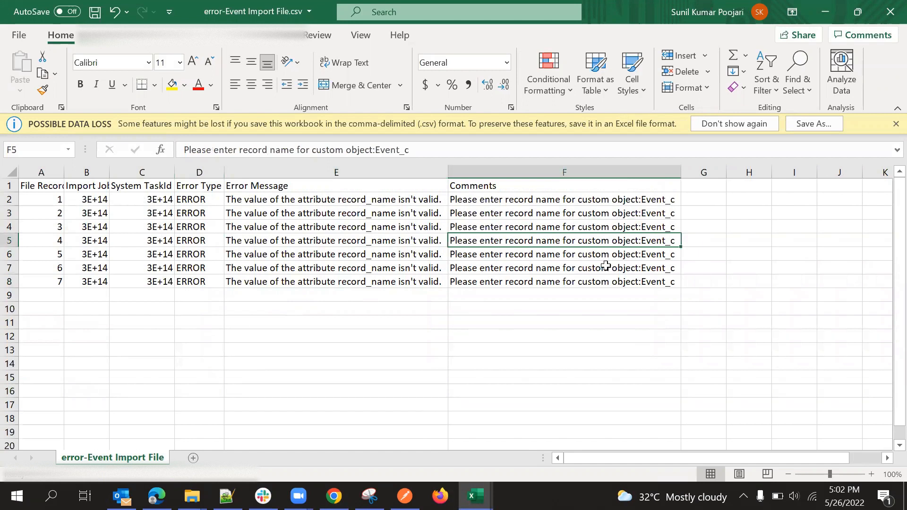
{"action": "left_click", "coordinate": [501, 267]}
{"action": "left_click", "coordinate": [341, 254]}
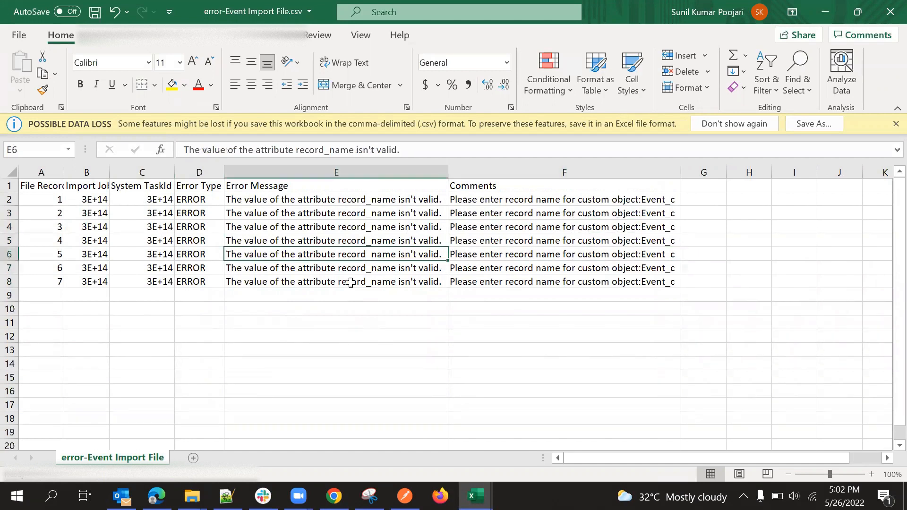
{"action": "left_click", "coordinate": [330, 282]}
{"action": "left_click", "coordinate": [333, 243]}
{"action": "left_click", "coordinate": [316, 256]}
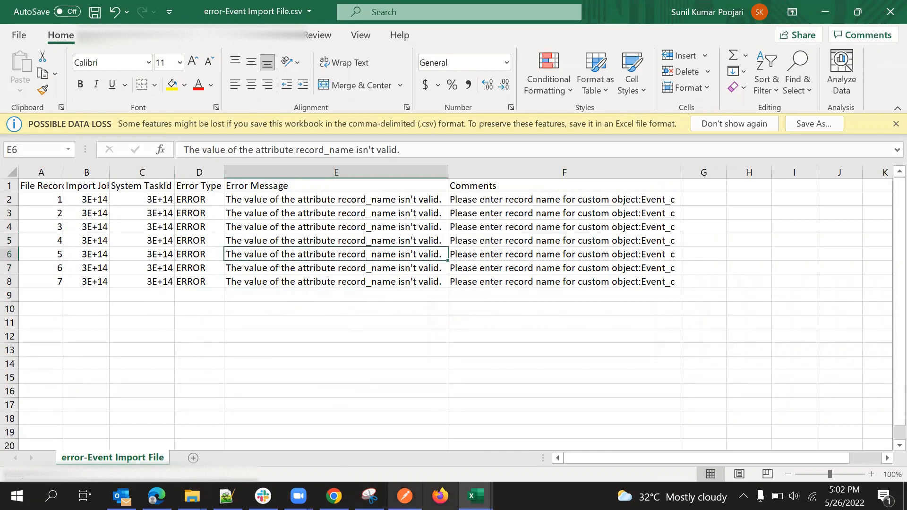
- Switch to the Event Import File.csv workbook and check its column headers and event rows for a record name field
{"action": "left_click", "coordinate": [474, 496]}
{"action": "left_click", "coordinate": [472, 412]}
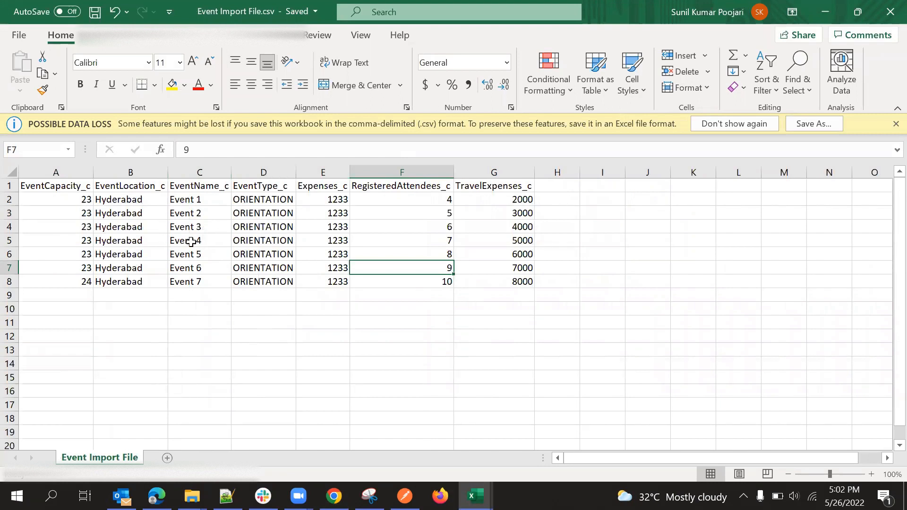
{"action": "left_click", "coordinate": [321, 329]}
{"action": "left_click_drag", "start_coordinate": [321, 329], "coordinate": [322, 327]}
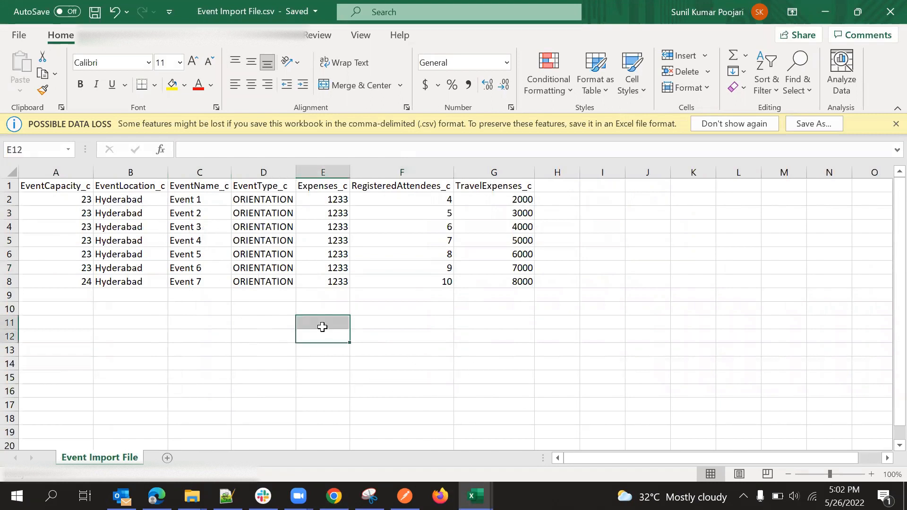
{"action": "left_click", "coordinate": [229, 325]}
{"action": "left_click", "coordinate": [212, 298]}
{"action": "left_click", "coordinate": [219, 308]}
{"action": "left_click", "coordinate": [217, 294]}
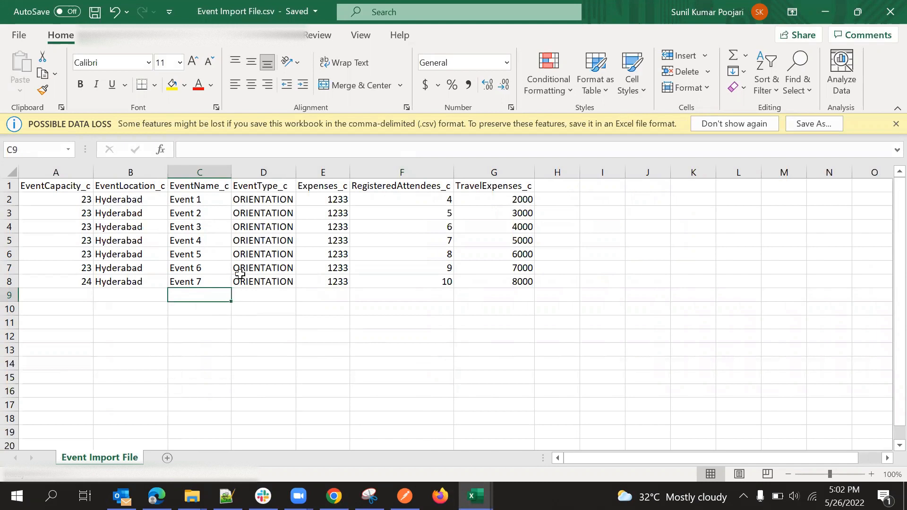
- Insert a blank column before EventCapacity_c in Event Import File.csv
{"action": "left_click", "coordinate": [71, 172]}
{"action": "right_click", "coordinate": [70, 173]}
{"action": "left_click", "coordinate": [118, 296]}
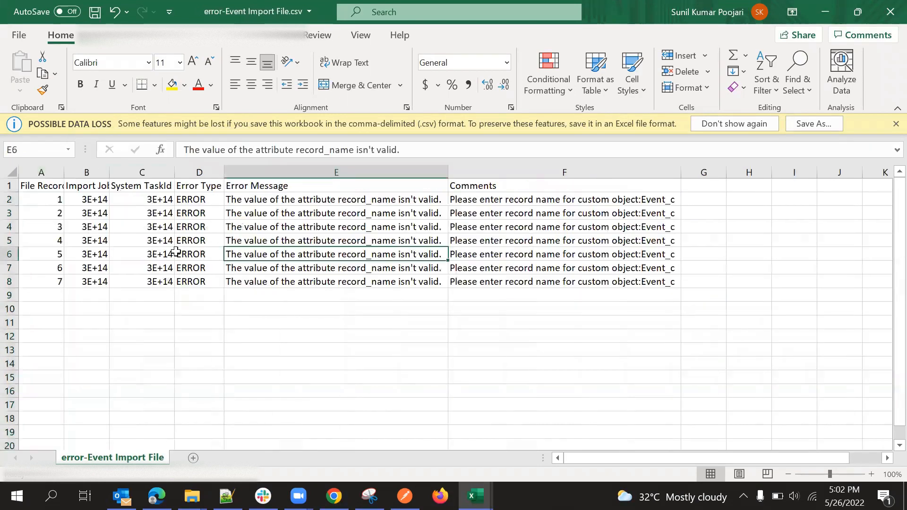
{"action": "key", "text": "alt+Tab"}
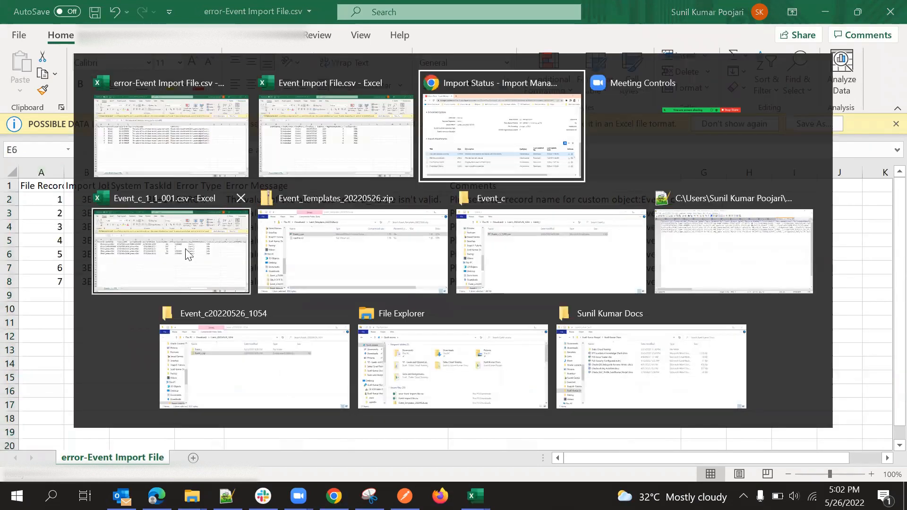
{"action": "key", "text": "Tab"}
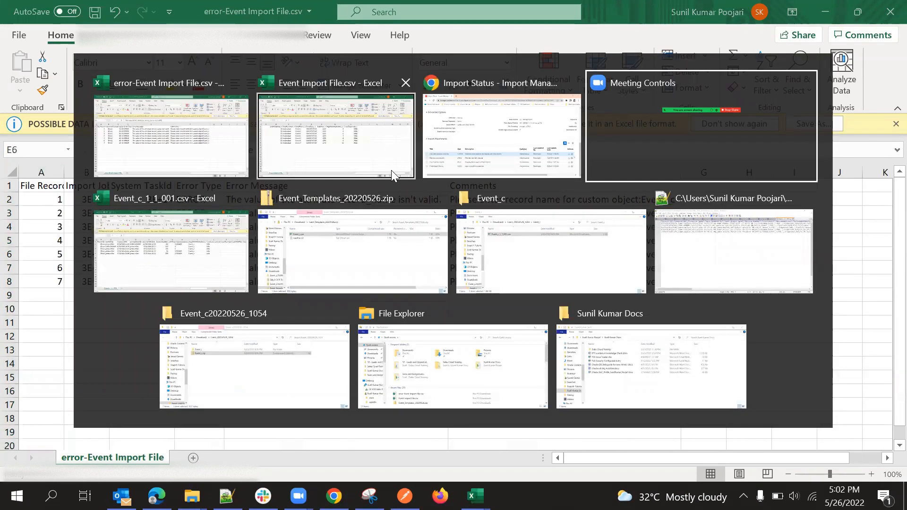
{"action": "left_click", "coordinate": [465, 124]}
- Return to Event Import File.csv, enter the header RecordName in cell A1 and fit column A to its contents
{"action": "key", "text": "alt+Tab"}
{"action": "key", "text": "Tab"}
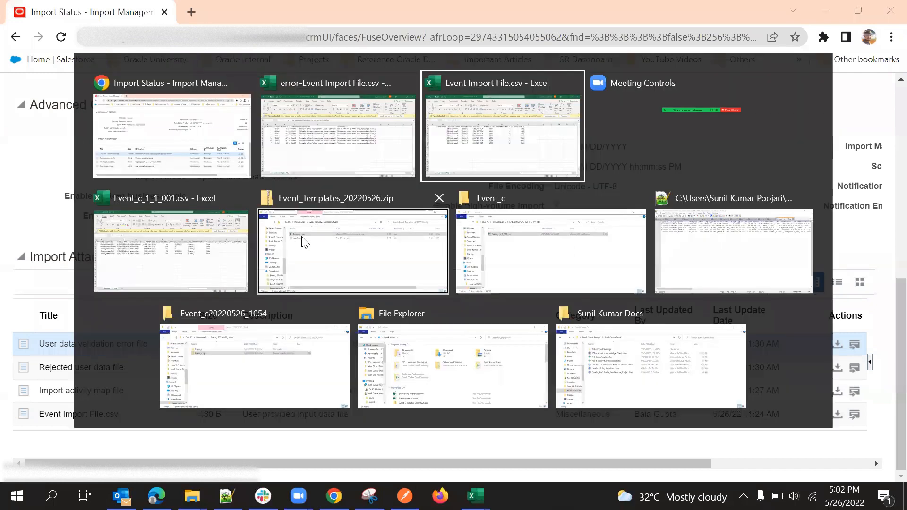
{"action": "left_click", "coordinate": [46, 187]}
{"action": "left_click", "coordinate": [56, 210]}
{"action": "left_click", "coordinate": [50, 185]}
{"action": "type", "text": "R"}
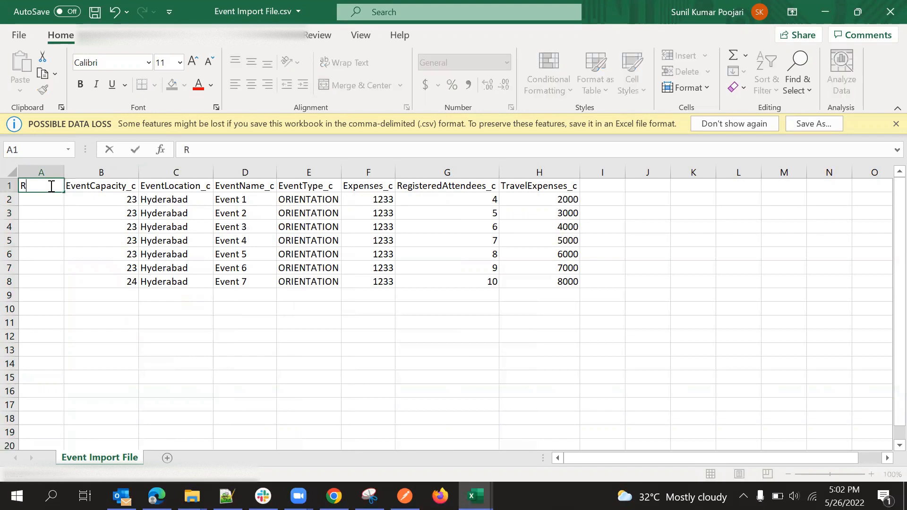
{"action": "type", "text": "ecordName"}
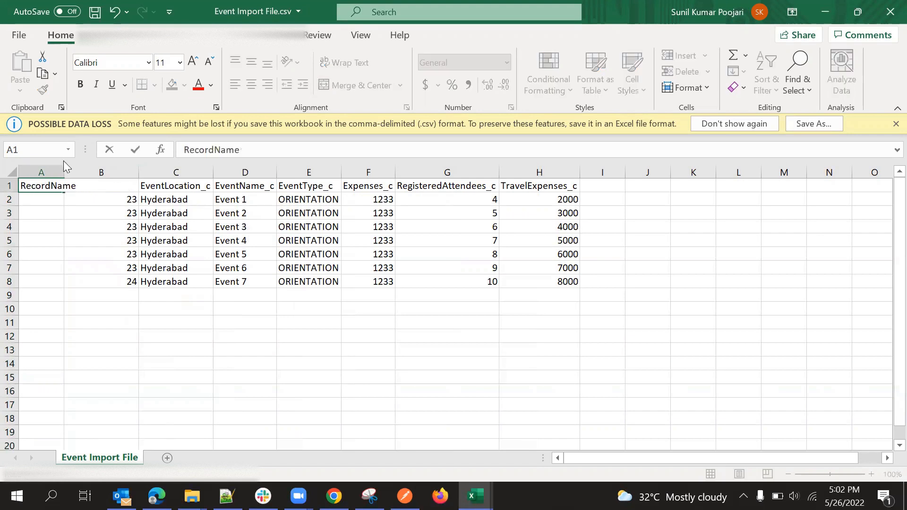
{"action": "left_click", "coordinate": [52, 223]}
{"action": "double_click", "coordinate": [69, 171]}
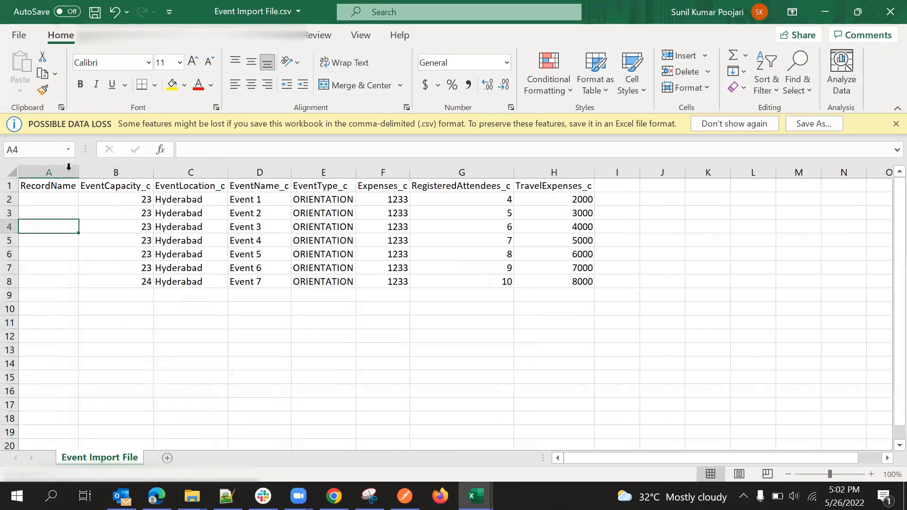
- Copy the EventName_c values Event 1 through Event 7 into the RecordName column, cells A2 to A8
{"action": "left_click", "coordinate": [73, 194]}
{"action": "left_click_drag", "start_coordinate": [263, 200], "coordinate": [261, 282]}
{"action": "key", "text": "ctrl+c"}
{"action": "left_click", "coordinate": [61, 196]}
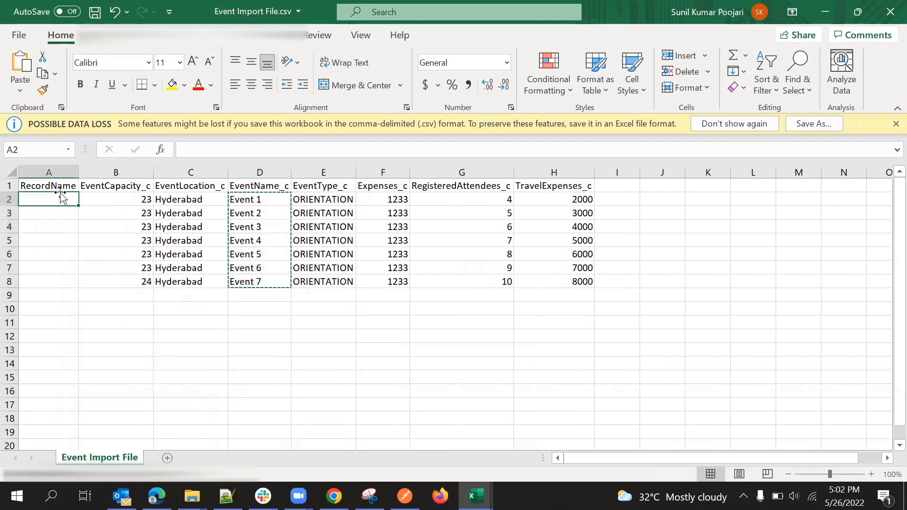
{"action": "key", "text": "ctrl+v"}
{"action": "left_click", "coordinate": [116, 280]}
- Save a copy of the workbook in Downloads as the comma-delimited CSV file Event Import File v2
{"action": "left_click", "coordinate": [20, 35]}
{"action": "left_click", "coordinate": [71, 226]}
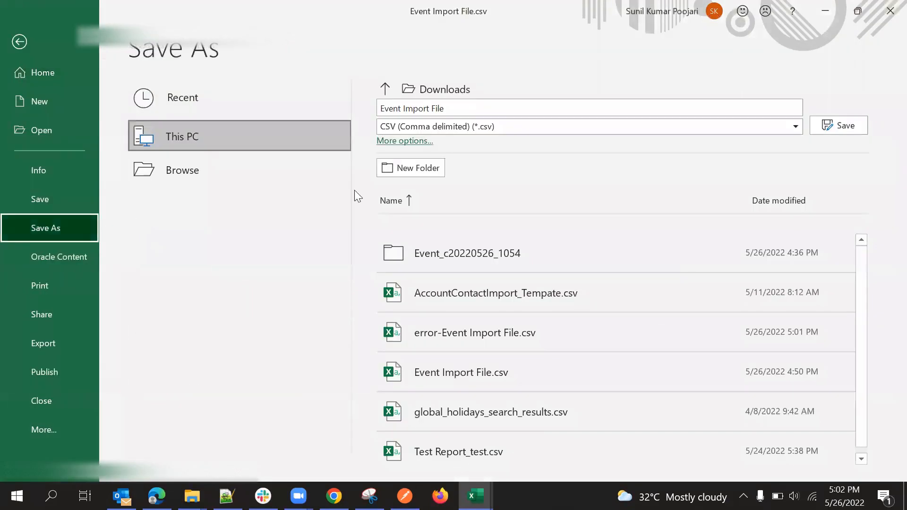
{"action": "left_click", "coordinate": [467, 110]}
{"action": "left_click", "coordinate": [467, 109]}
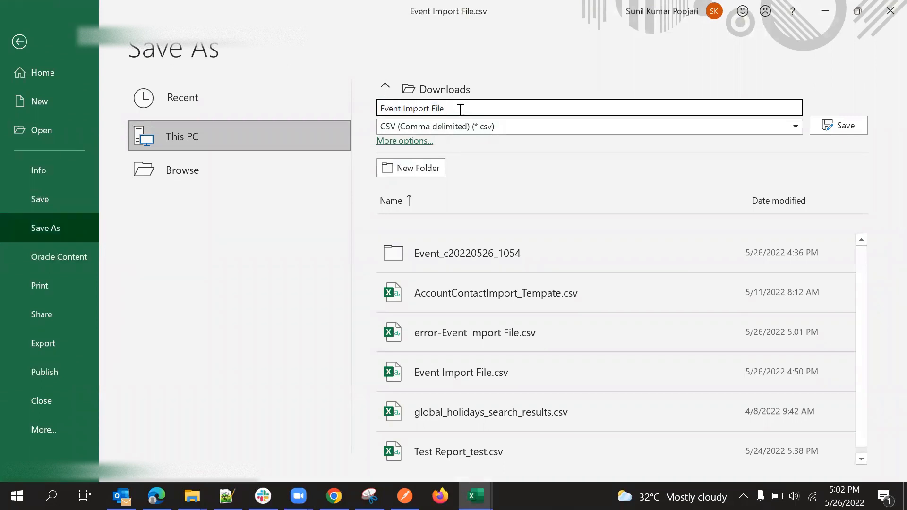
{"action": "left_click", "coordinate": [847, 127]}
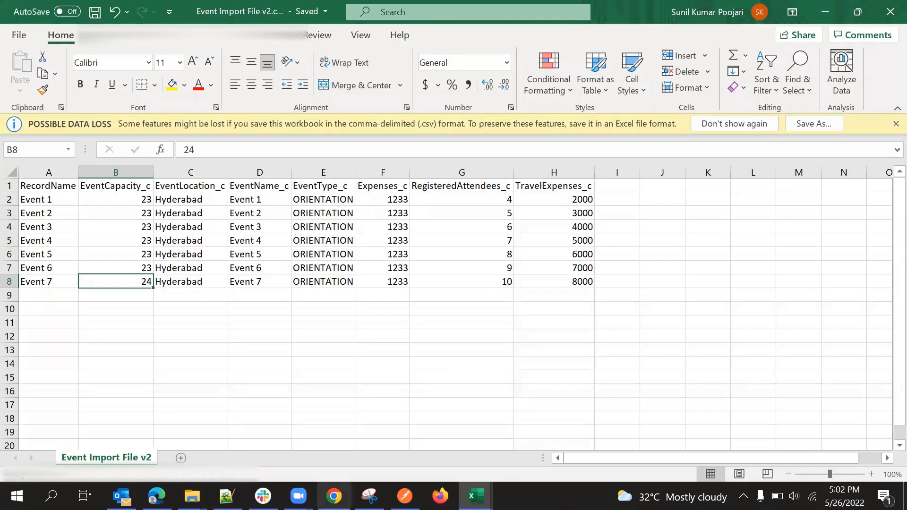
- Switch to Chrome, leave the Event Import status page and start a new import activity
{"action": "left_click", "coordinate": [334, 496]}
{"action": "scroll", "coordinate": [592, 316], "scroll_direction": "up", "scroll_amount": 8}
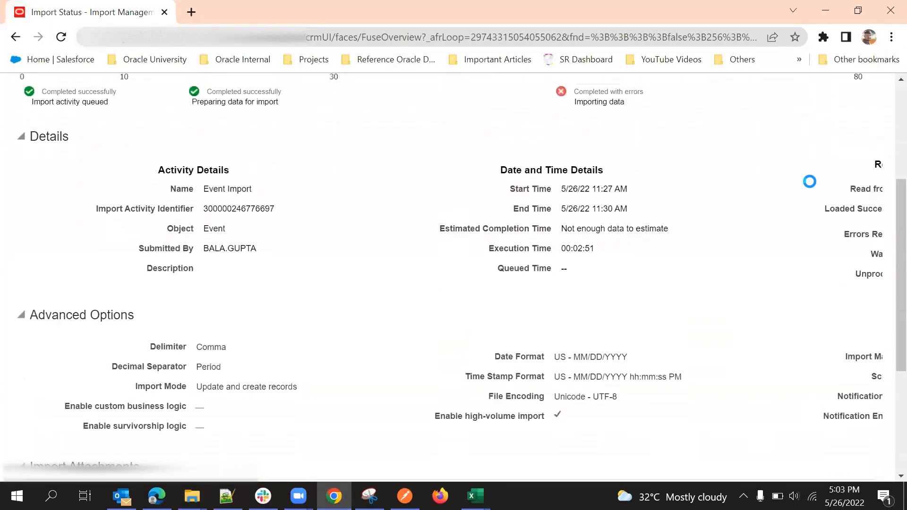
{"action": "left_click", "coordinate": [864, 185]}
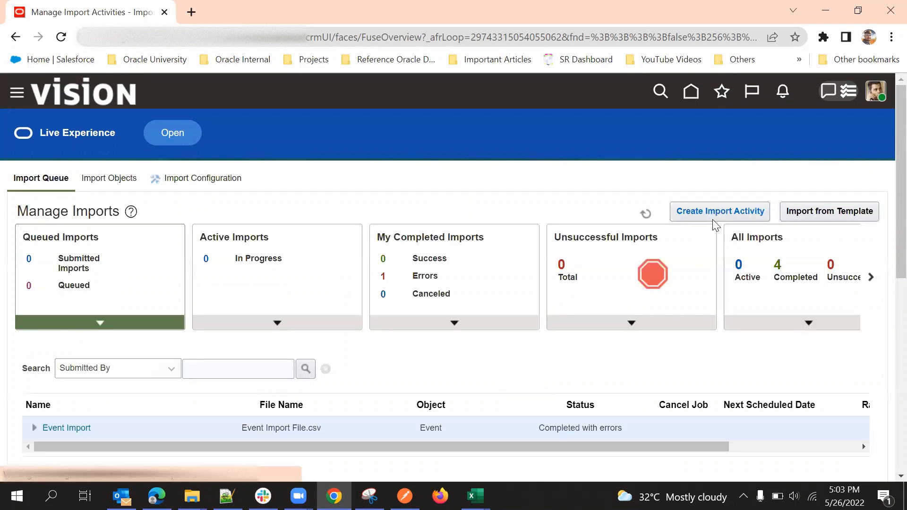
{"action": "left_click", "coordinate": [717, 211]}
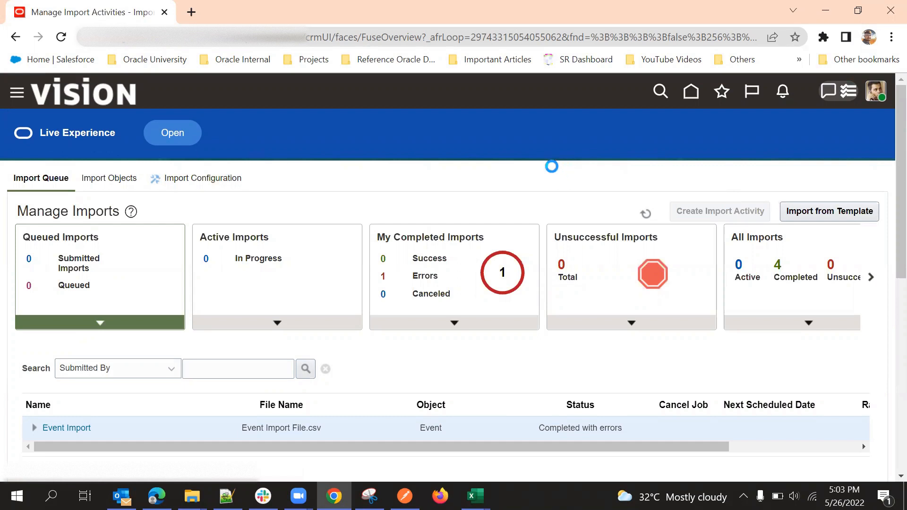
{"action": "scroll", "coordinate": [640, 227], "scroll_direction": "down", "scroll_amount": 1}
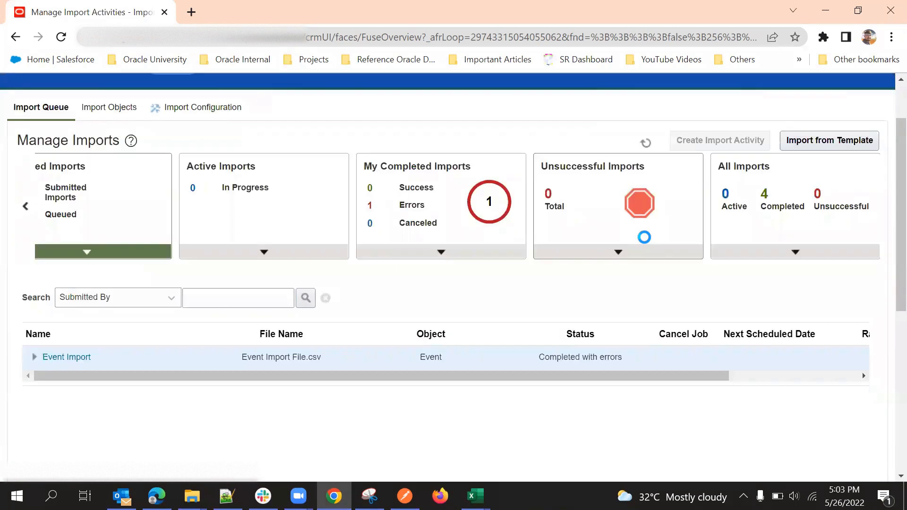
{"action": "scroll", "coordinate": [609, 176], "scroll_direction": "up", "scroll_amount": 1}
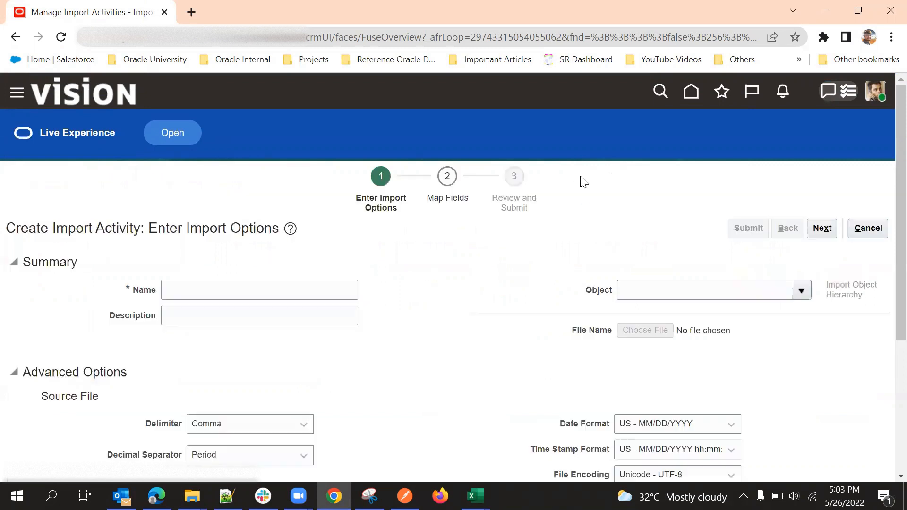
- Name the import activity Event Import and select Event as its object
{"action": "left_click", "coordinate": [301, 296]}
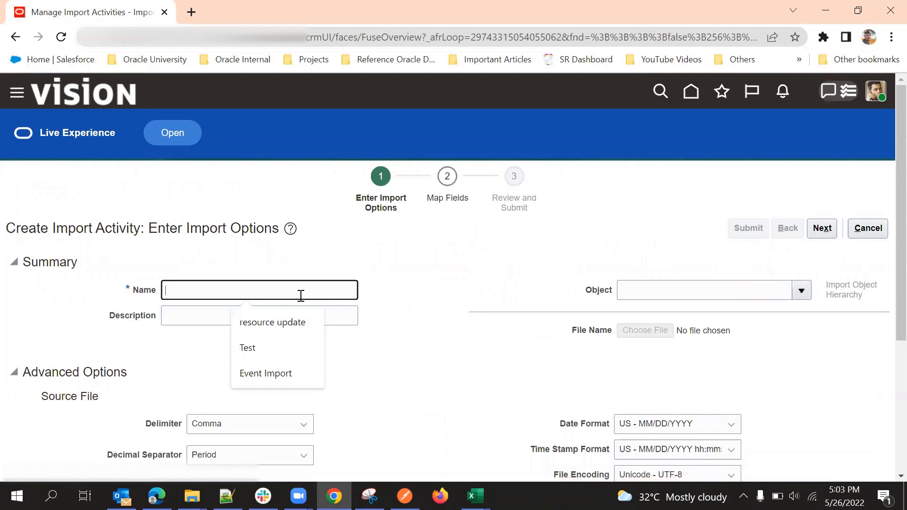
{"action": "type", "text": "Event Import"}
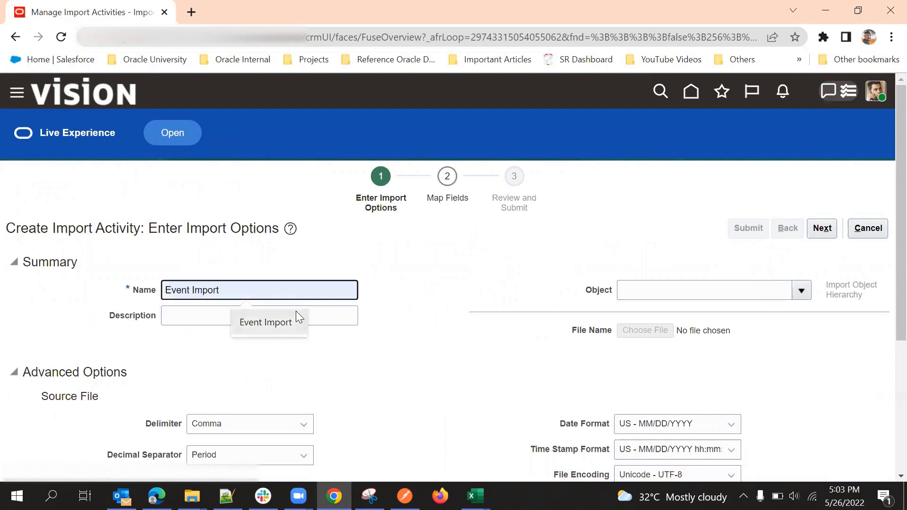
{"action": "left_click", "coordinate": [295, 313]}
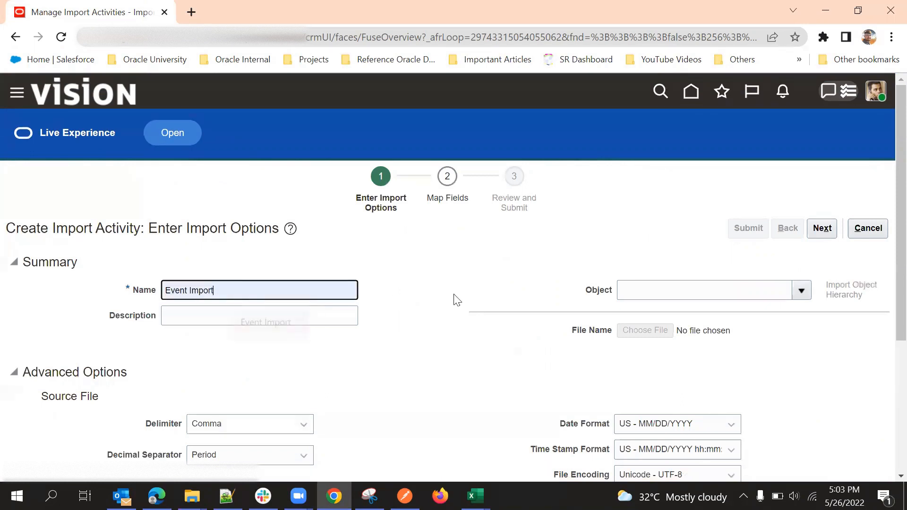
{"action": "left_click", "coordinate": [684, 288]}
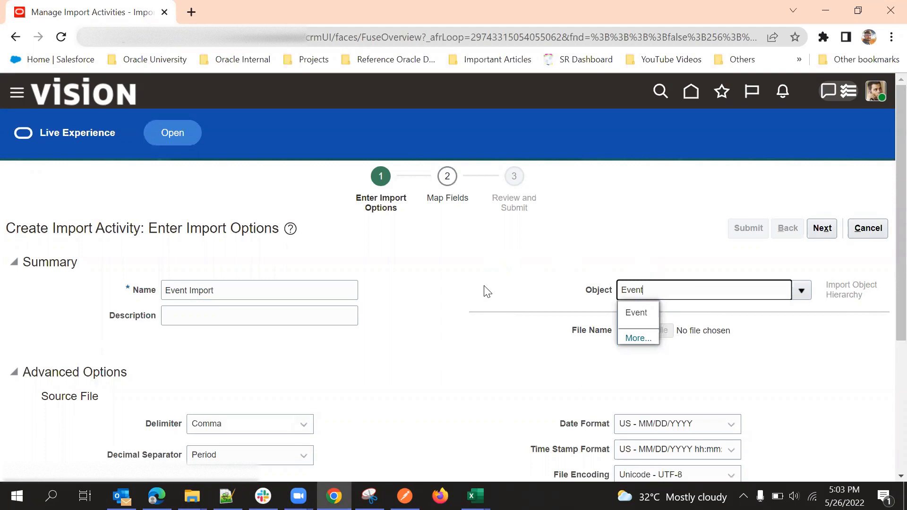
{"action": "left_click", "coordinate": [636, 313]}
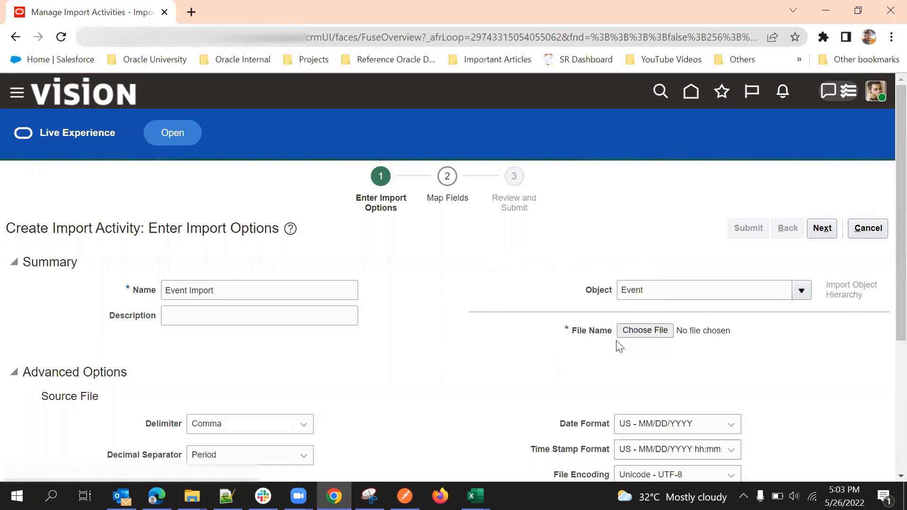
- Choose Event Import File v2.csv from Downloads as the source file of the import activity
{"action": "left_click", "coordinate": [624, 330]}
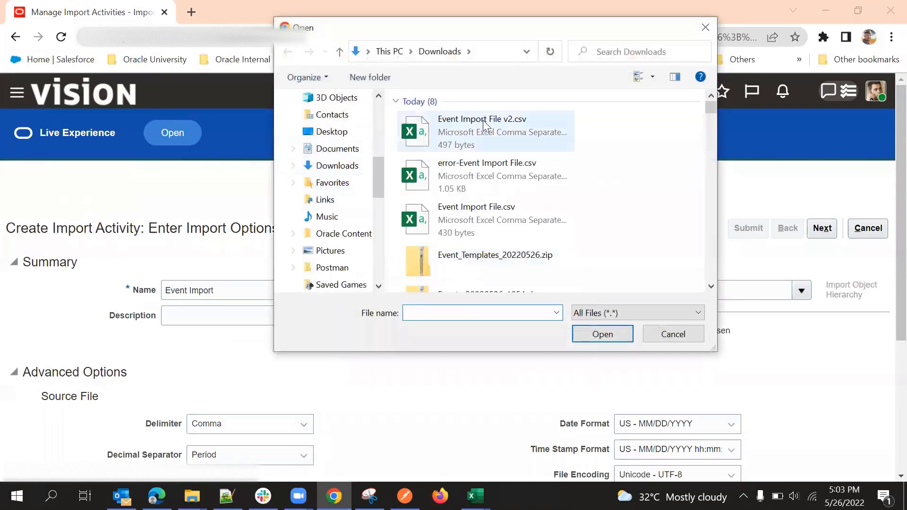
{"action": "double_click", "coordinate": [482, 120]}
{"action": "scroll", "coordinate": [475, 304], "scroll_direction": "down", "scroll_amount": 4}
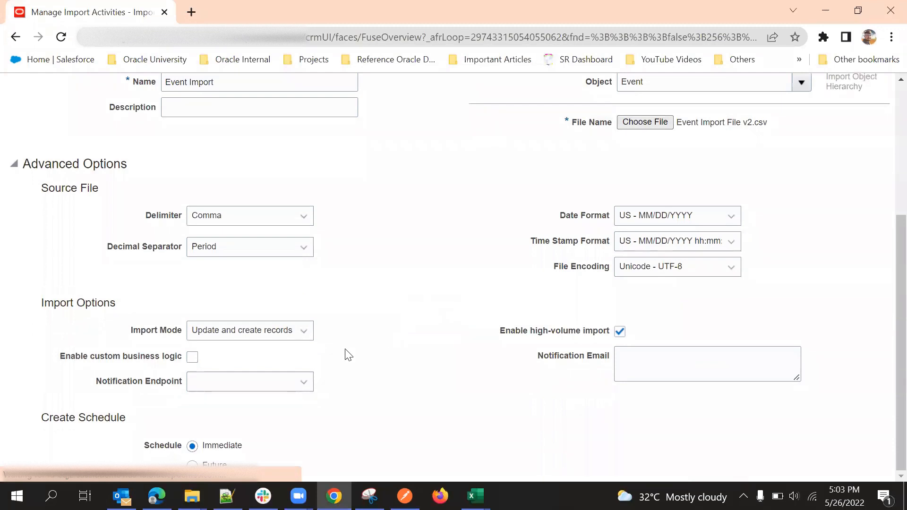
{"action": "scroll", "coordinate": [573, 306], "scroll_direction": "up", "scroll_amount": 5}
- Disable high-volume import in the Import Options and continue to field mapping
{"action": "scroll", "coordinate": [586, 331], "scroll_direction": "down", "scroll_amount": 4}
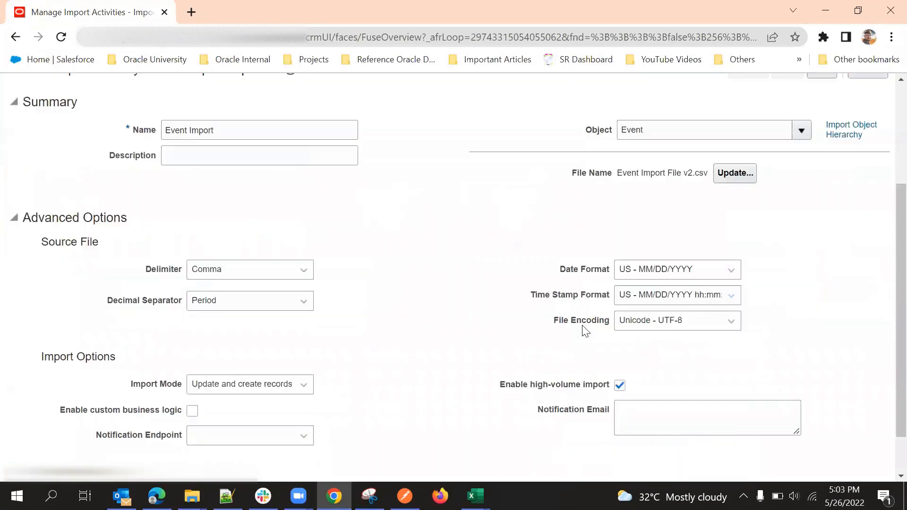
{"action": "left_click", "coordinate": [619, 331]}
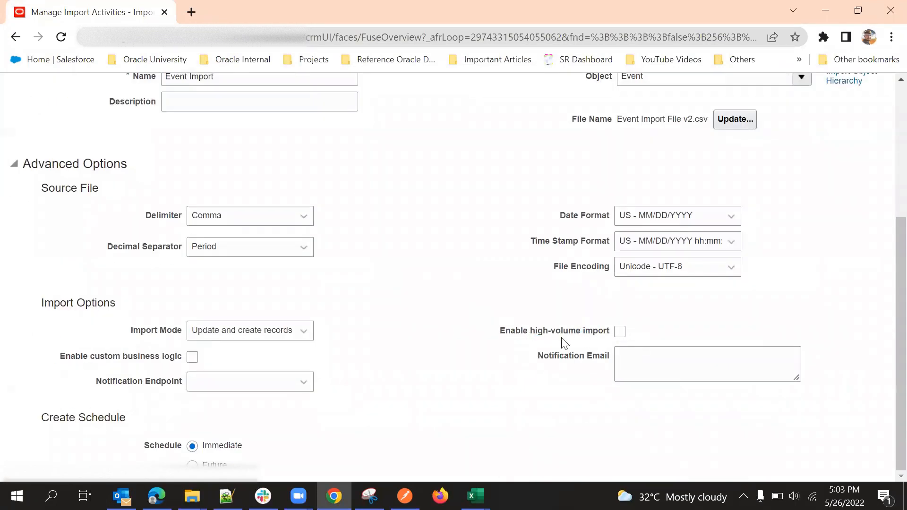
{"action": "scroll", "coordinate": [508, 312], "scroll_direction": "up", "scroll_amount": 5}
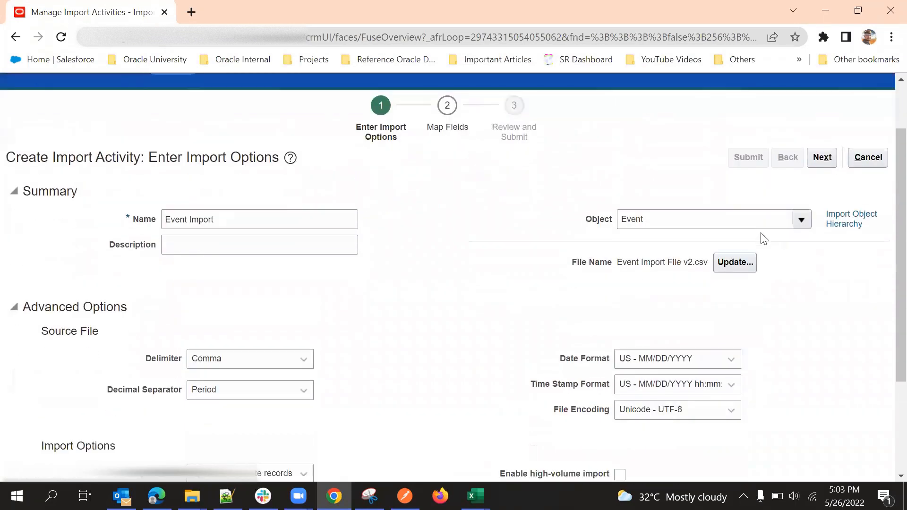
{"action": "left_click", "coordinate": [822, 157]}
{"action": "scroll", "coordinate": [468, 294], "scroll_direction": "down", "scroll_amount": 3}
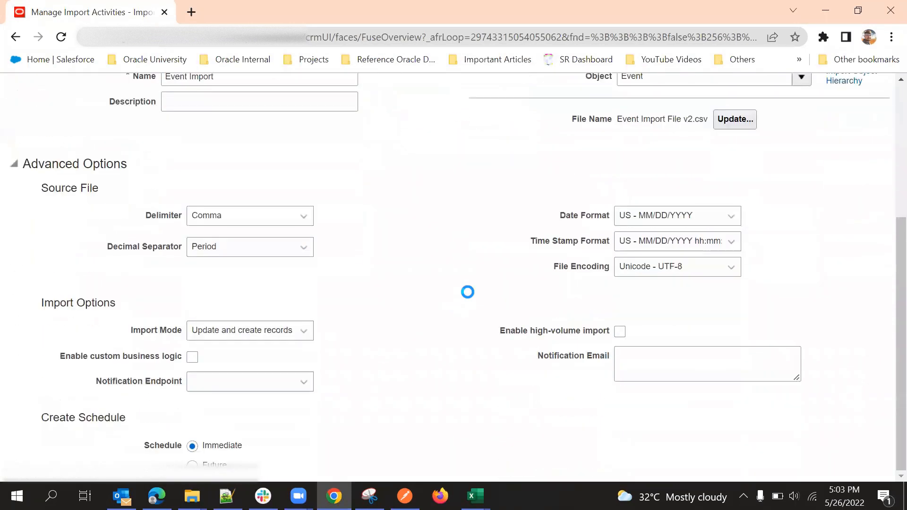
- Check the automatic mapping of the source columns, validate the data against it and close the validation results
{"action": "scroll", "coordinate": [474, 274], "scroll_direction": "up", "scroll_amount": 2}
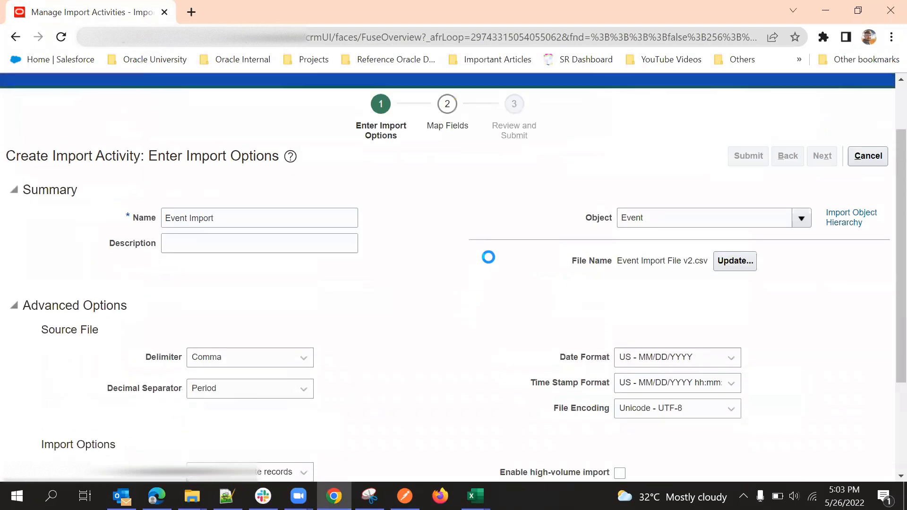
{"action": "scroll", "coordinate": [488, 257], "scroll_direction": "down", "scroll_amount": 1}
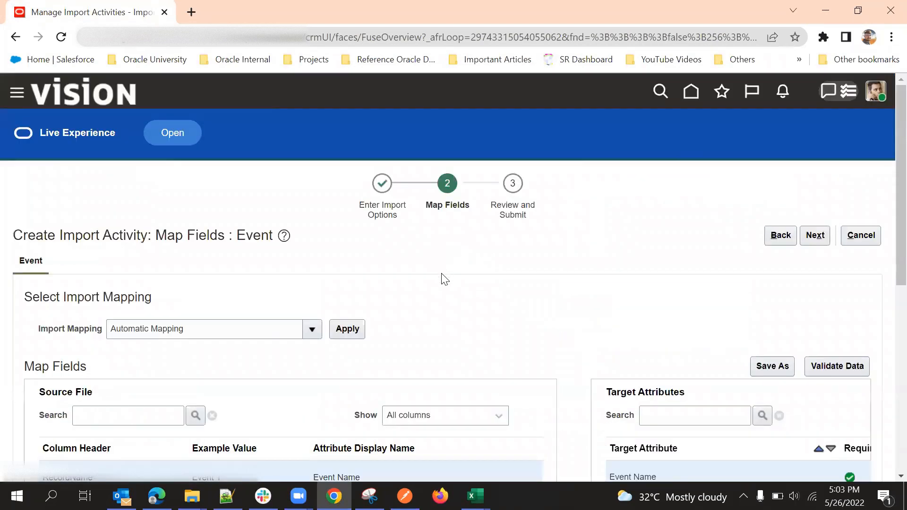
{"action": "scroll", "coordinate": [475, 289], "scroll_direction": "down", "scroll_amount": 8}
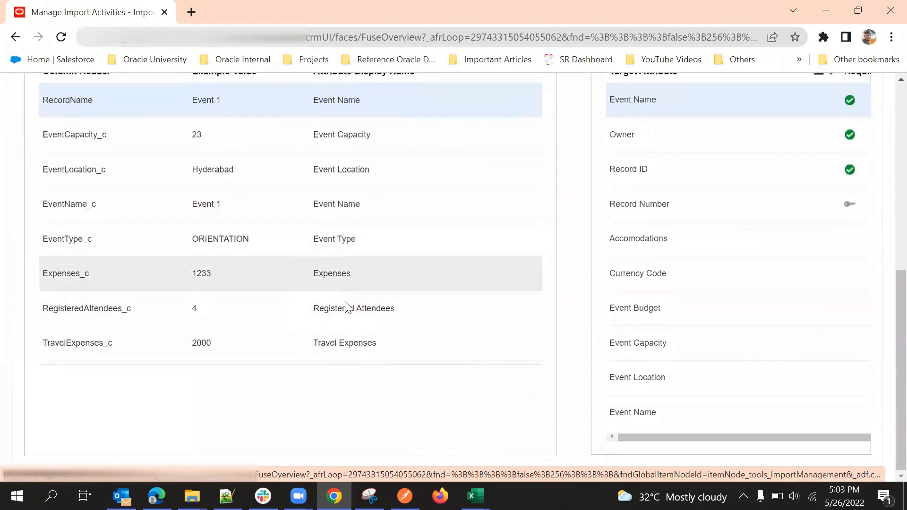
{"action": "scroll", "coordinate": [458, 163], "scroll_direction": "up", "scroll_amount": 6}
{"action": "scroll", "coordinate": [672, 279], "scroll_direction": "down", "scroll_amount": 3}
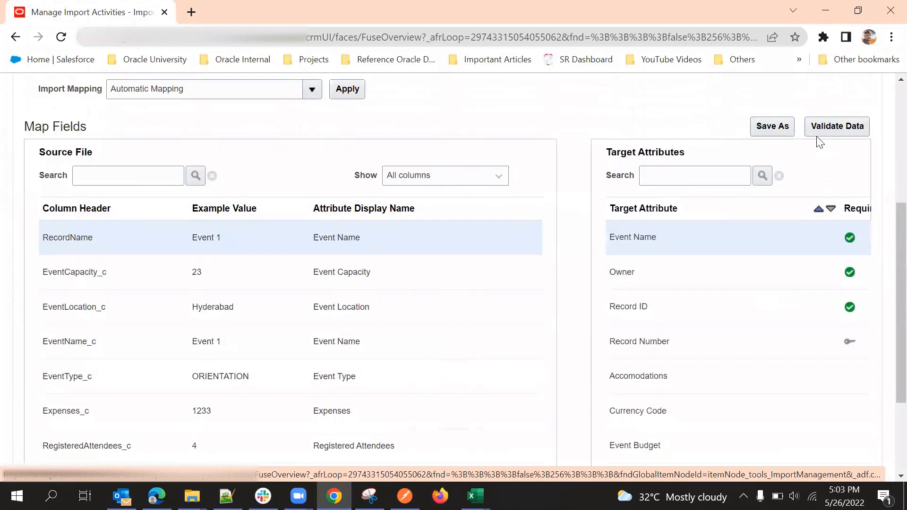
{"action": "scroll", "coordinate": [818, 140], "scroll_direction": "up", "scroll_amount": 1}
{"action": "left_click", "coordinate": [846, 203]}
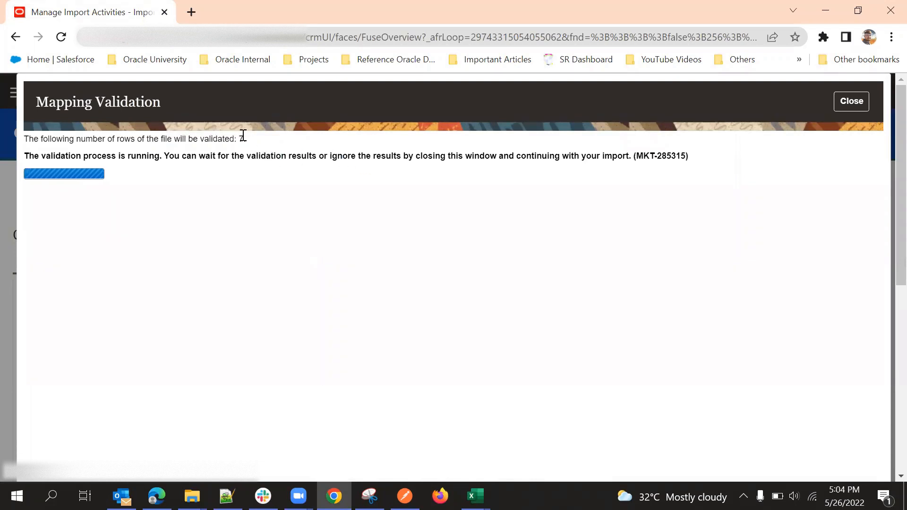
{"action": "left_click_drag", "start_coordinate": [238, 140], "coordinate": [247, 141]}
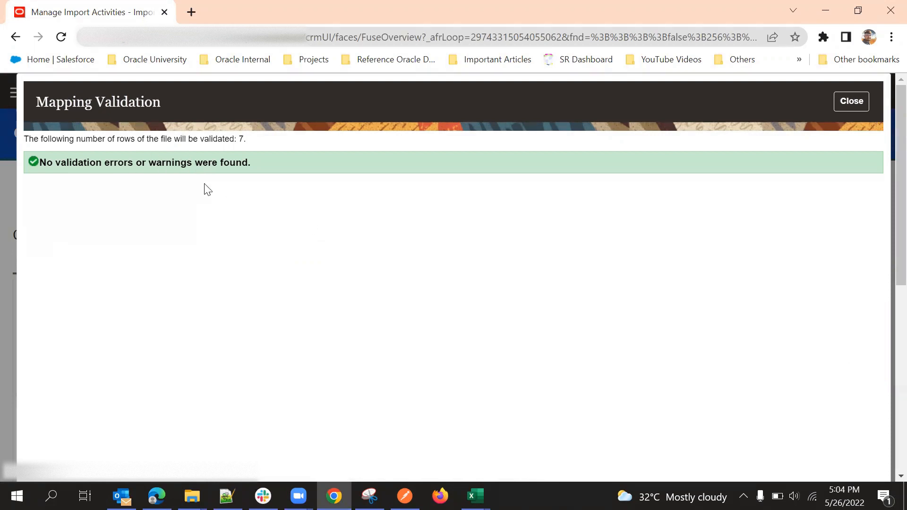
{"action": "left_click", "coordinate": [850, 101]}
- Proceed to the review stage and submit the Event Import activity
{"action": "left_click", "coordinate": [813, 236]}
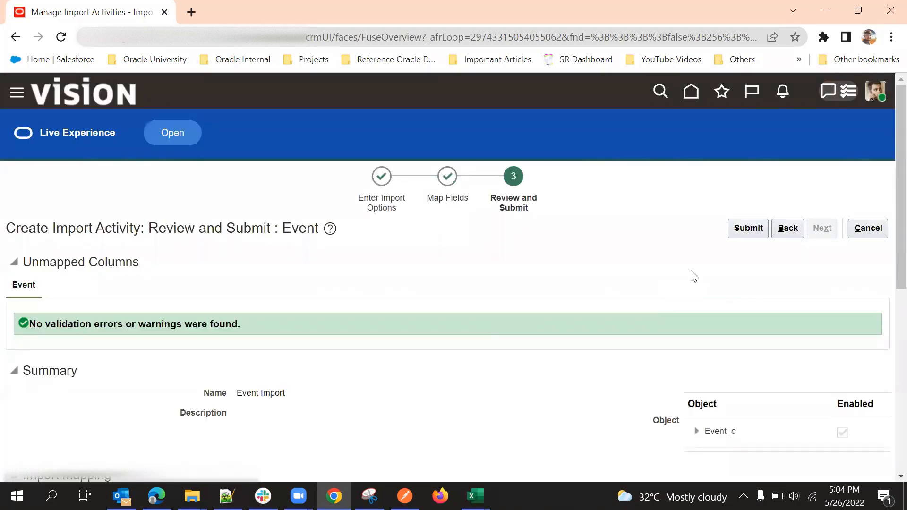
{"action": "left_click", "coordinate": [748, 228]}
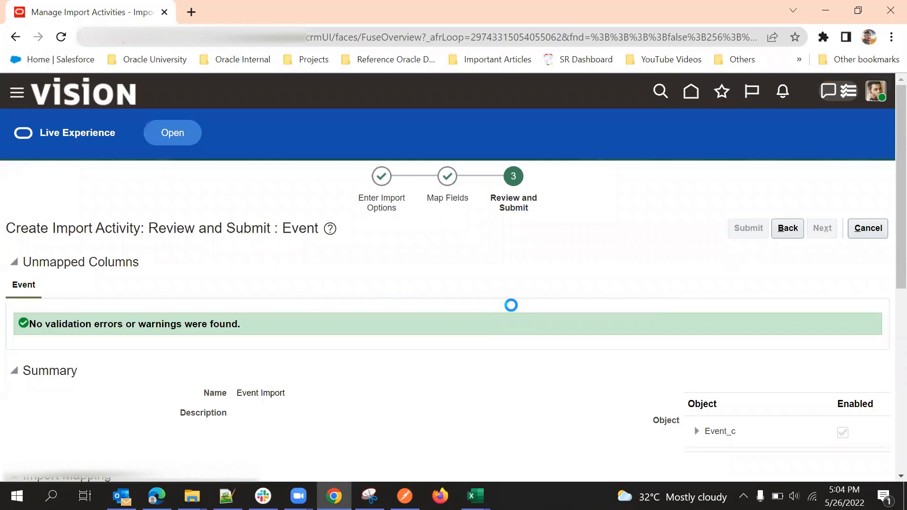
{"action": "scroll", "coordinate": [511, 305], "scroll_direction": "down", "scroll_amount": 8}
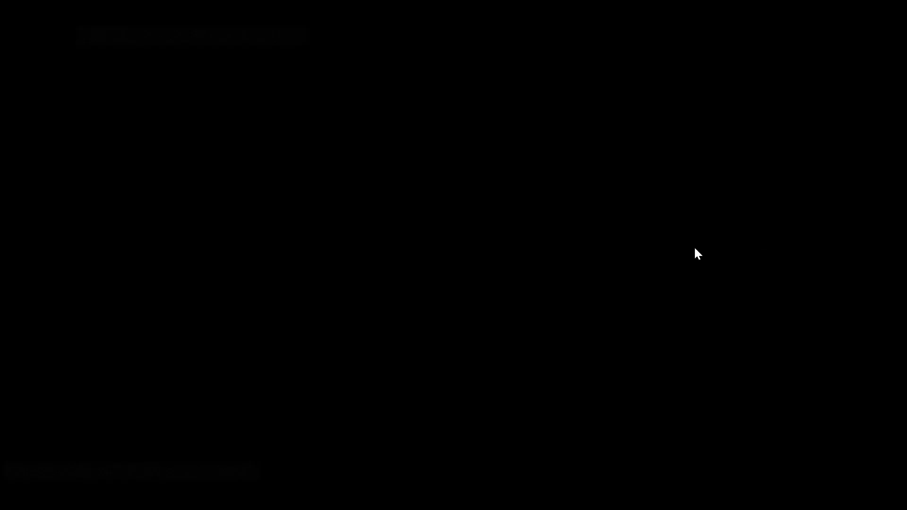
- Examine the Event Import status page's progress, record details and attachments, refresh it and return to the list of imports
{"action": "scroll", "coordinate": [646, 267], "scroll_direction": "down", "scroll_amount": 2}
{"action": "scroll", "coordinate": [709, 405], "scroll_direction": "up", "scroll_amount": 2}
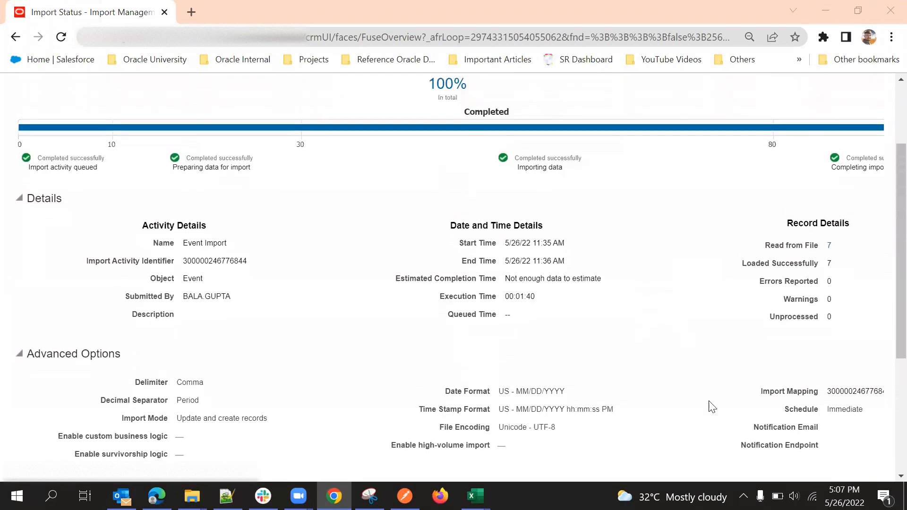
{"action": "scroll", "coordinate": [709, 405], "scroll_direction": "down", "scroll_amount": 5}
{"action": "left_click_drag", "start_coordinate": [753, 465], "coordinate": [873, 459]}
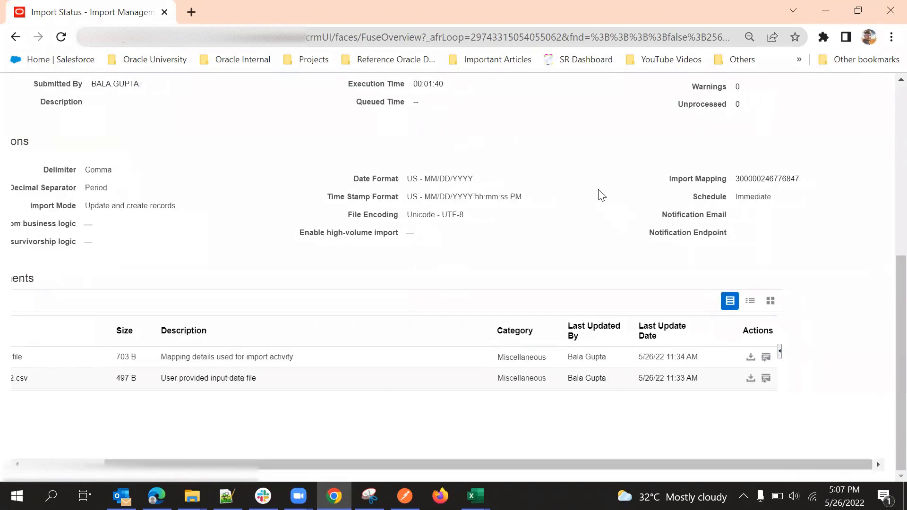
{"action": "scroll", "coordinate": [599, 190], "scroll_direction": "up", "scroll_amount": 4}
{"action": "left_click", "coordinate": [773, 135]}
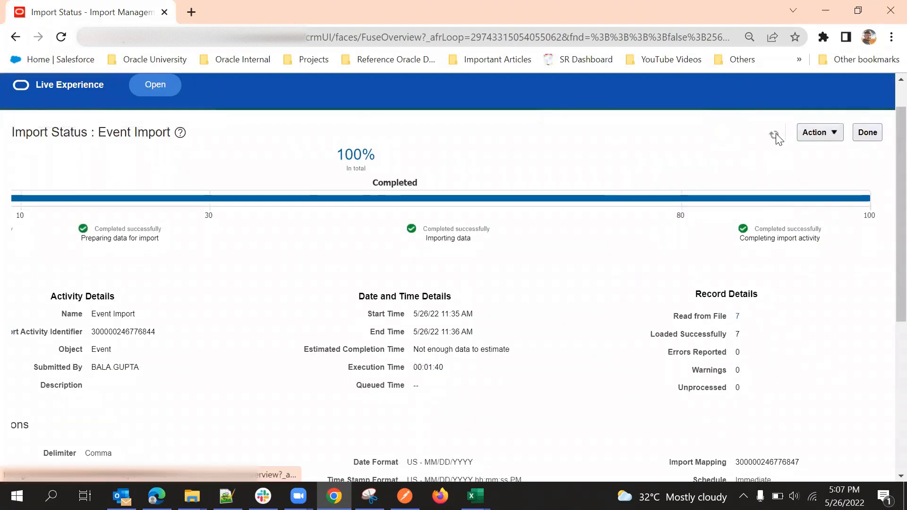
{"action": "scroll", "coordinate": [654, 215], "scroll_direction": "down", "scroll_amount": 2}
{"action": "scroll", "coordinate": [654, 223], "scroll_direction": "up", "scroll_amount": 2}
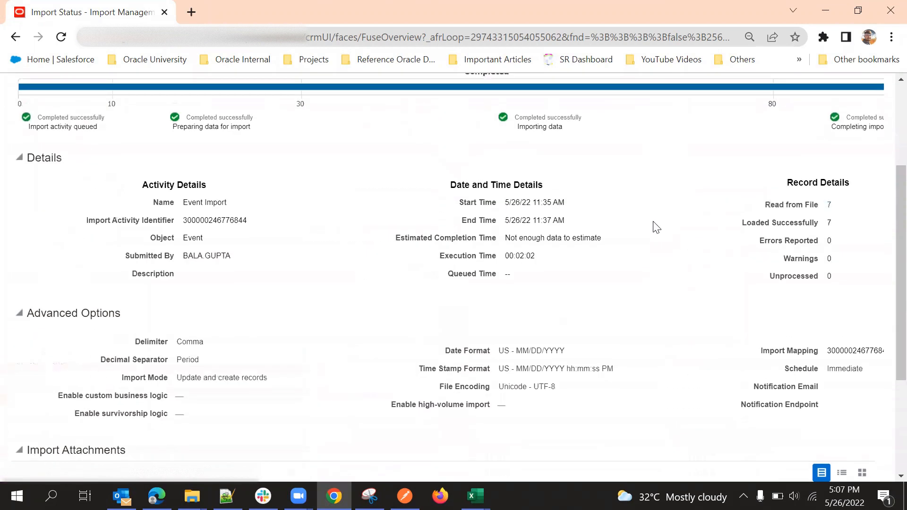
{"action": "scroll", "coordinate": [658, 224], "scroll_direction": "down", "scroll_amount": 2}
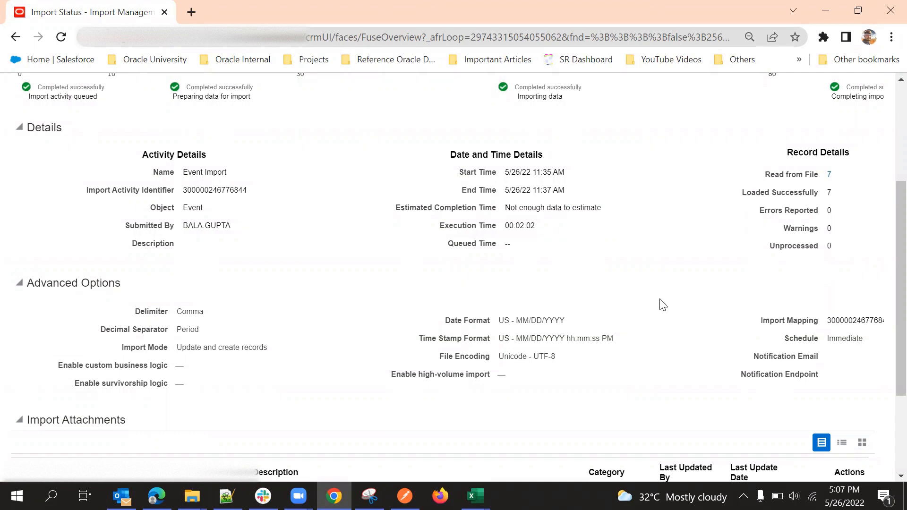
{"action": "scroll", "coordinate": [664, 297], "scroll_direction": "up", "scroll_amount": 4}
{"action": "left_click", "coordinate": [866, 174]}
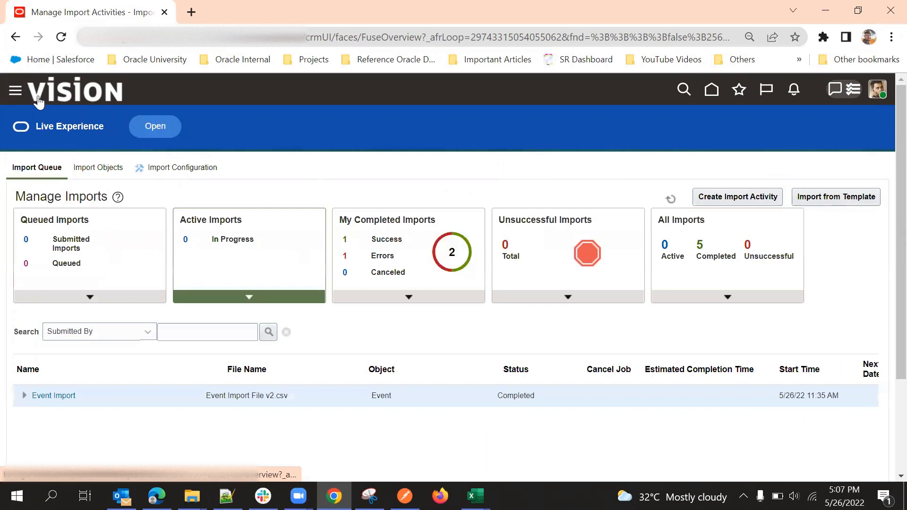
- Open the Events list under Sales and look through the imported event records
{"action": "left_click", "coordinate": [15, 91]}
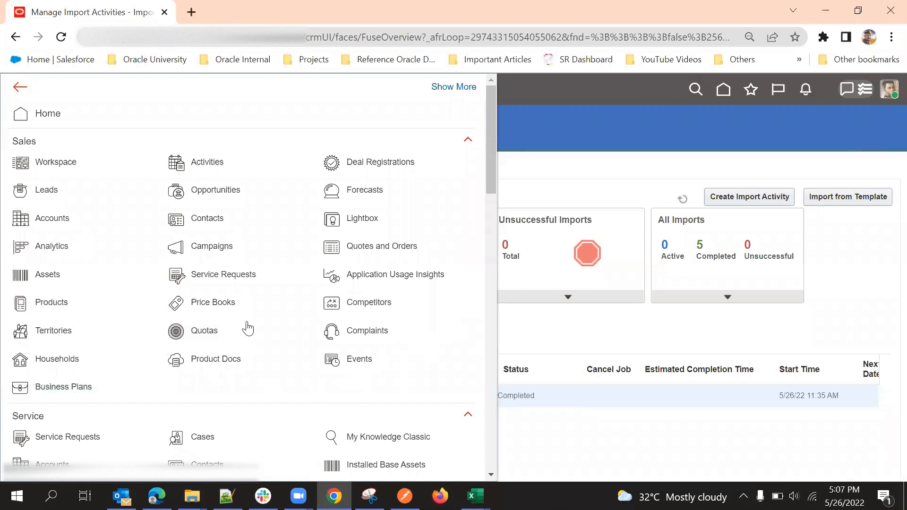
{"action": "scroll", "coordinate": [245, 326], "scroll_direction": "down", "scroll_amount": 3}
{"action": "left_click", "coordinate": [360, 216]}
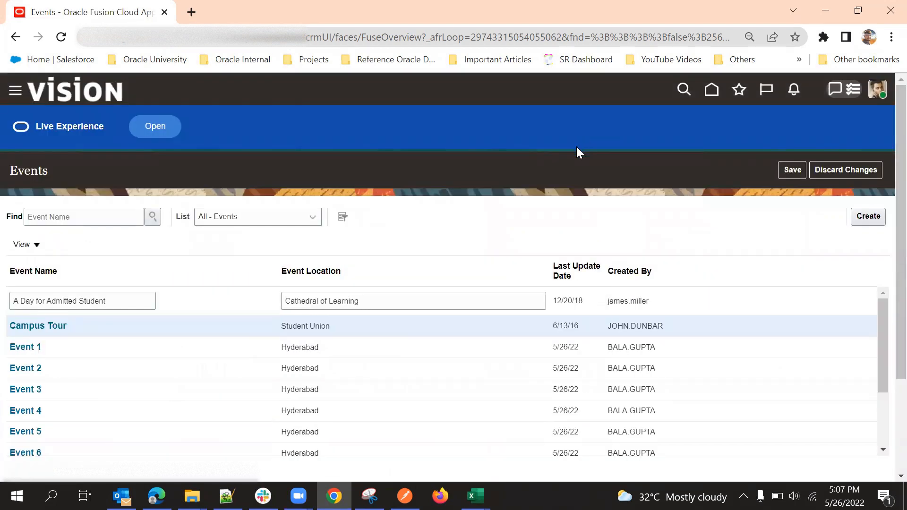
{"action": "scroll", "coordinate": [577, 151], "scroll_direction": "down", "scroll_amount": 3}
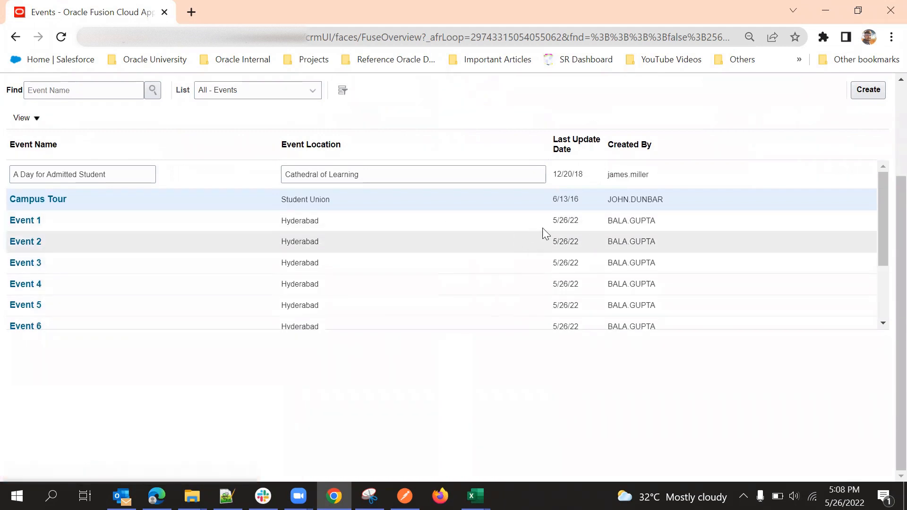
- Open the Event 1 record, review its event name and other imported field values, and close it without saving
{"action": "left_click", "coordinate": [15, 221]}
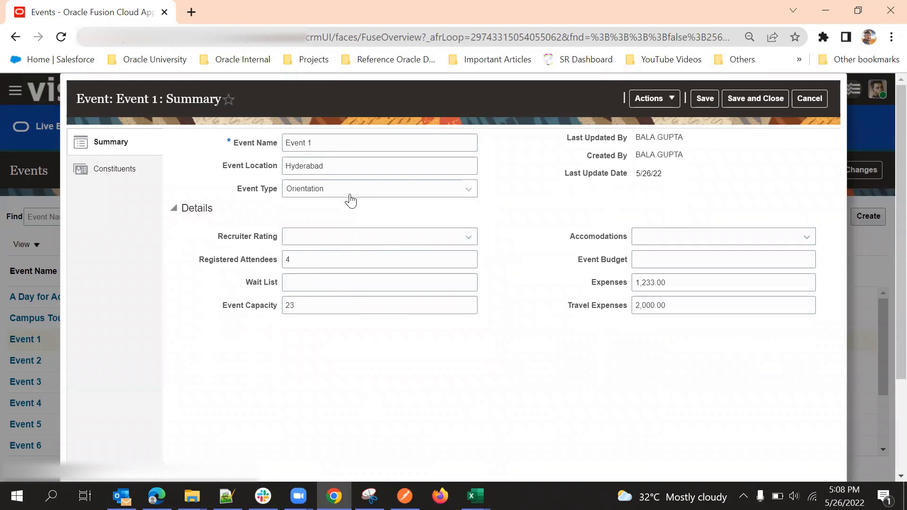
{"action": "left_click", "coordinate": [349, 168]}
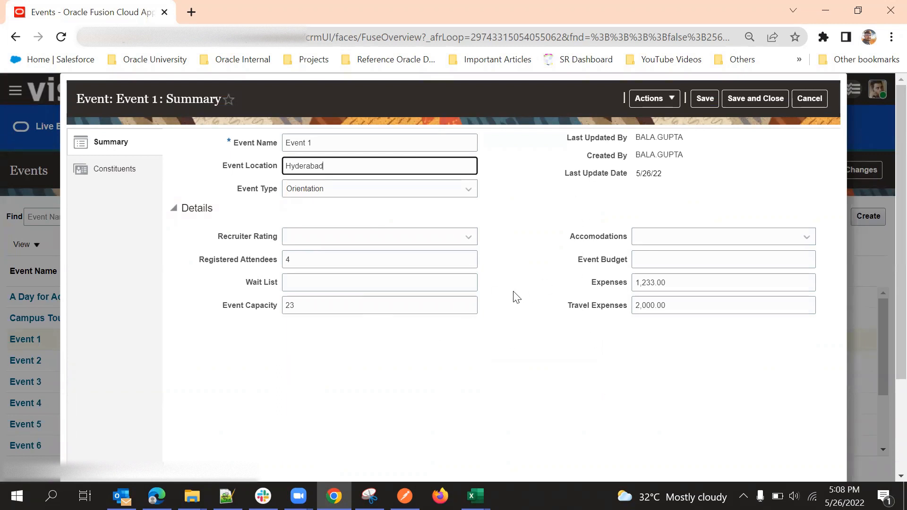
{"action": "left_click_drag", "start_coordinate": [235, 143], "coordinate": [282, 151]}
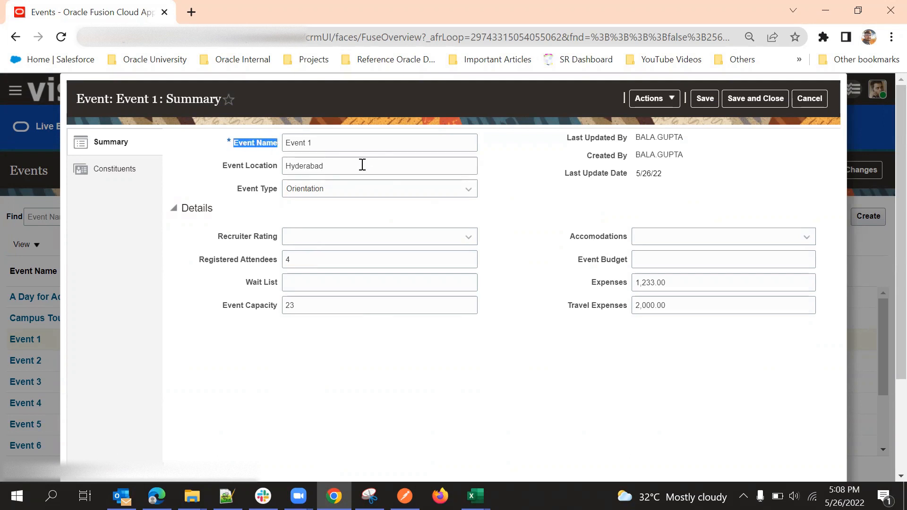
{"action": "left_click", "coordinate": [510, 162]}
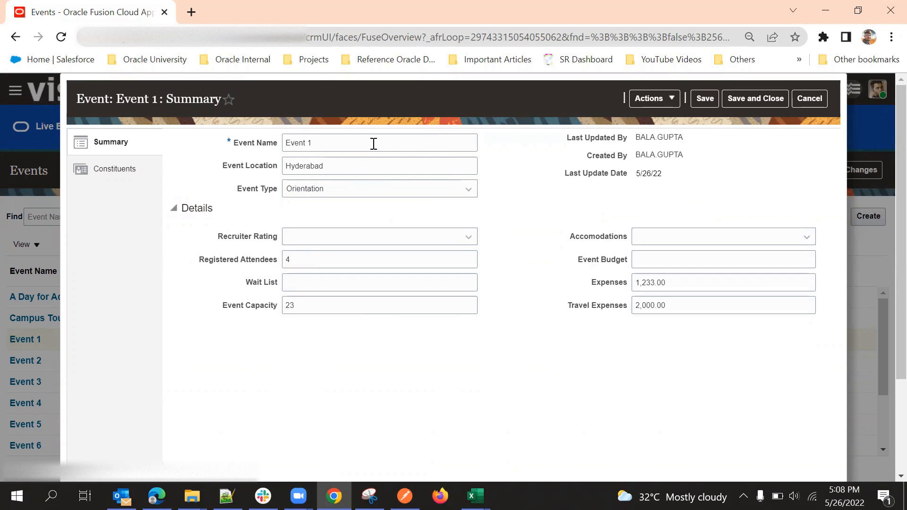
{"action": "left_click", "coordinate": [335, 145]}
{"action": "left_click_drag", "start_coordinate": [349, 142], "coordinate": [282, 144]}
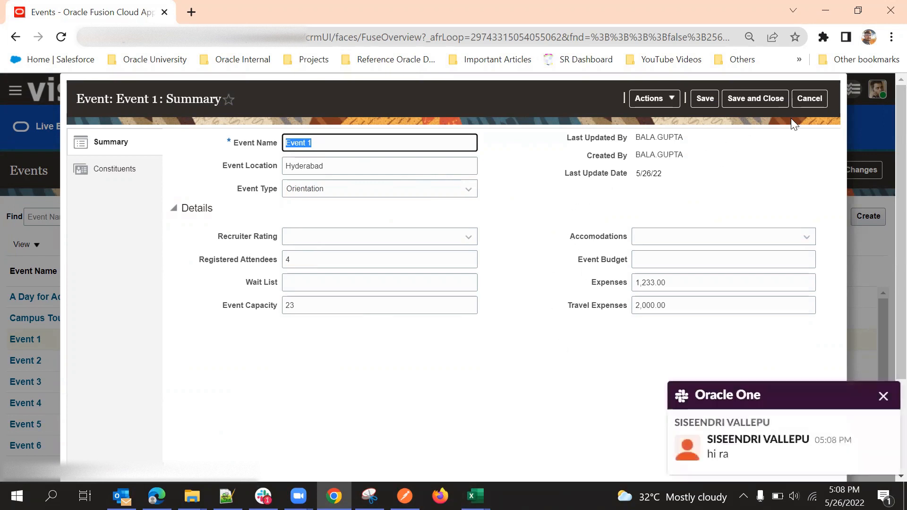
{"action": "left_click", "coordinate": [883, 396]}
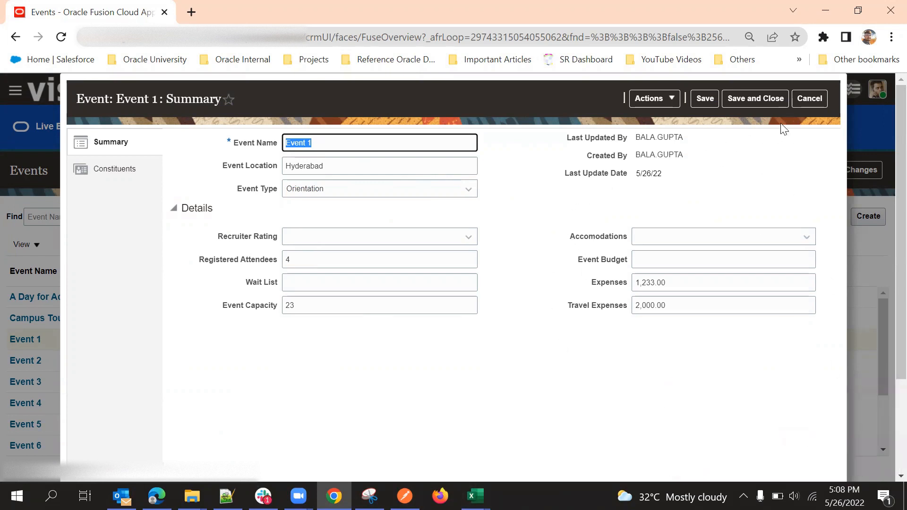
{"action": "left_click", "coordinate": [809, 98]}
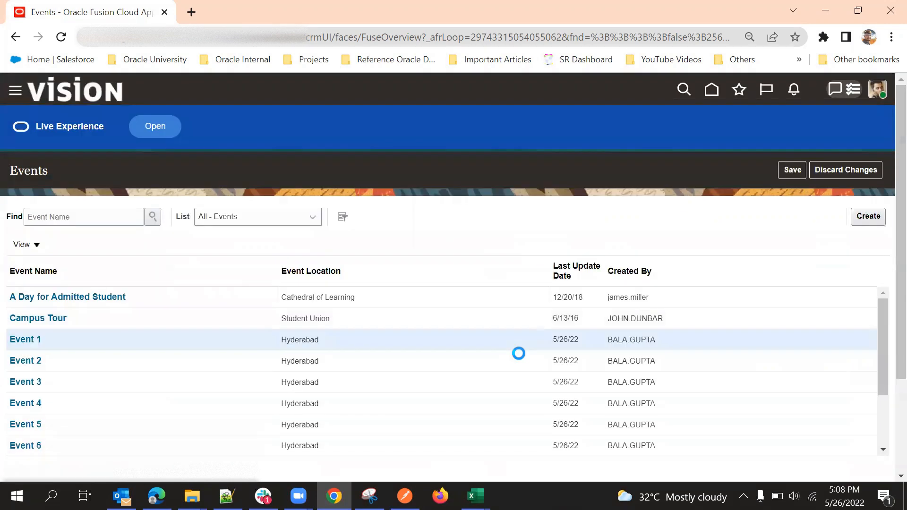